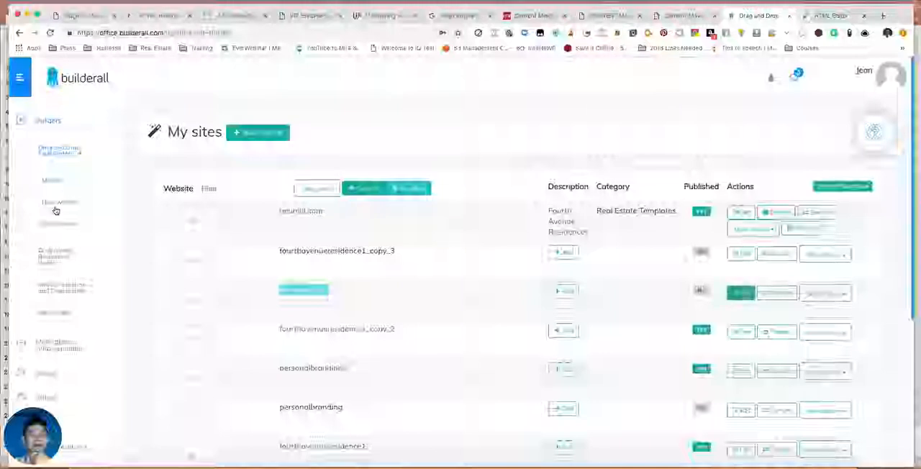
# - Start a new website from the Blank Layout Clean template in the Blank Page category
pyautogui.click(55, 204)
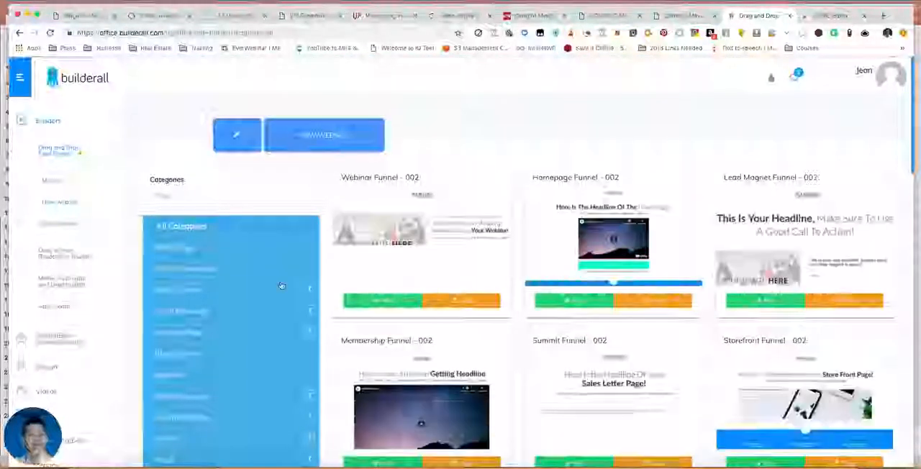
pyautogui.scroll(-5, 606, 309)
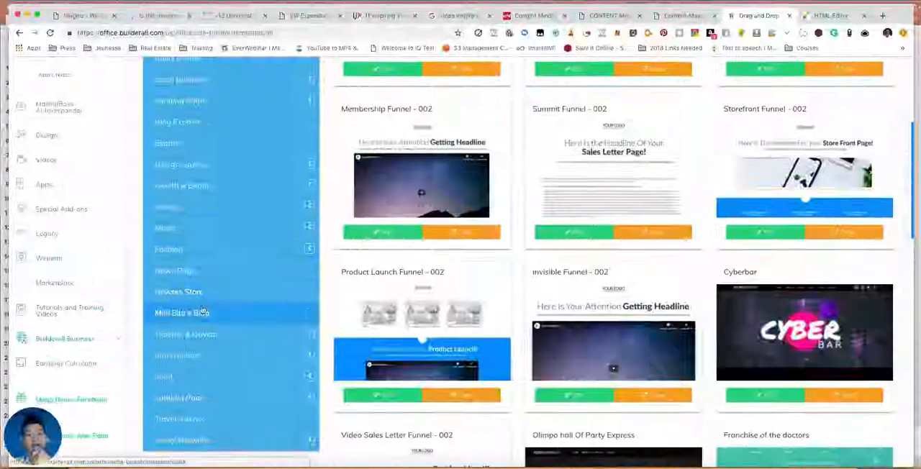
pyautogui.scroll(3, 252, 246)
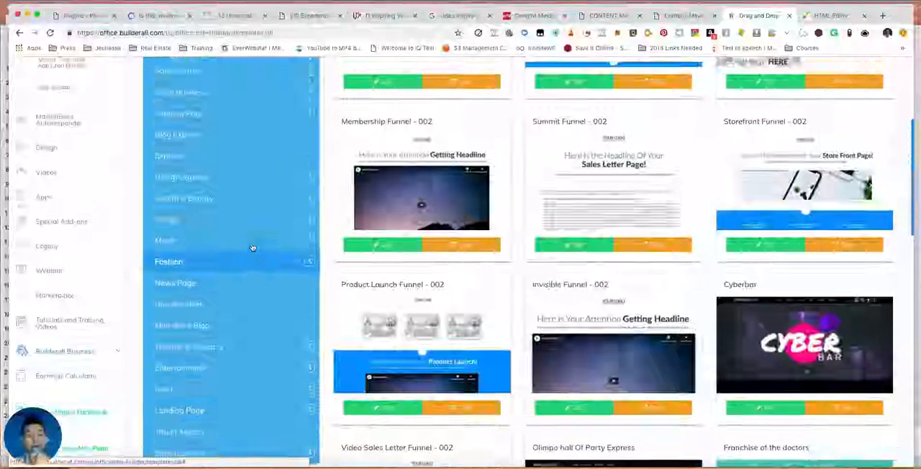
pyautogui.scroll(2, 252, 247)
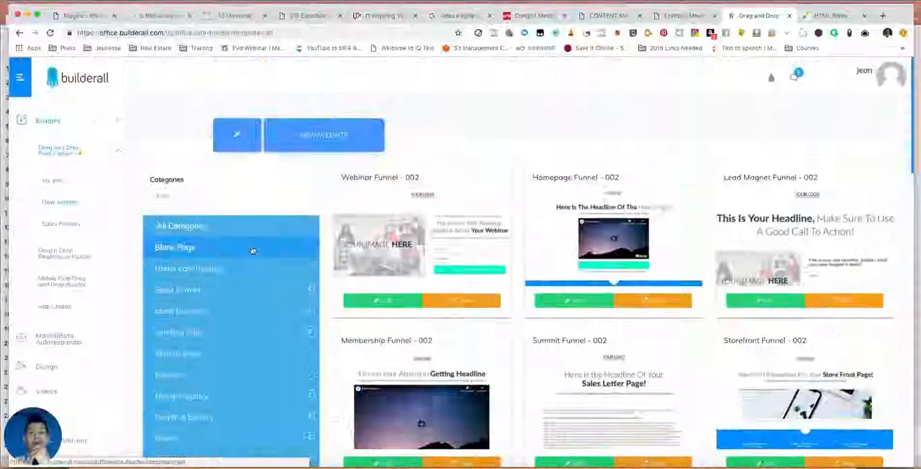
pyautogui.click(252, 250)
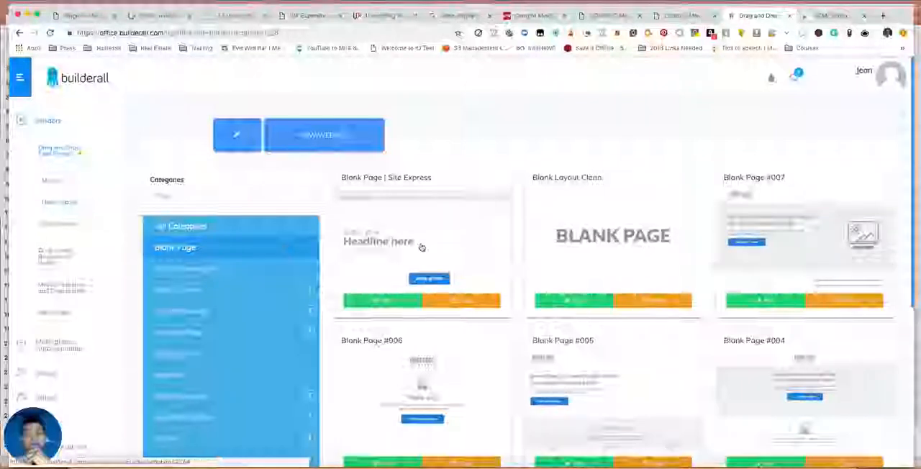
pyautogui.click(567, 304)
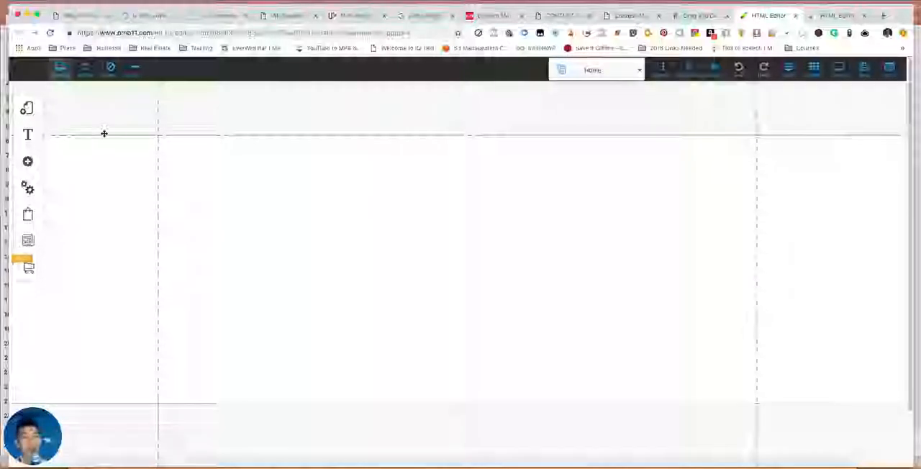
pyautogui.click(31, 112)
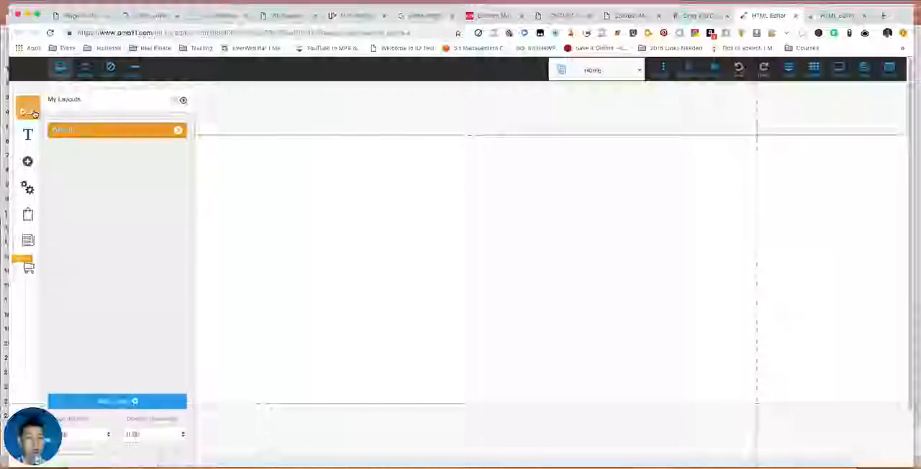
pyautogui.click(177, 131)
pyautogui.click(183, 101)
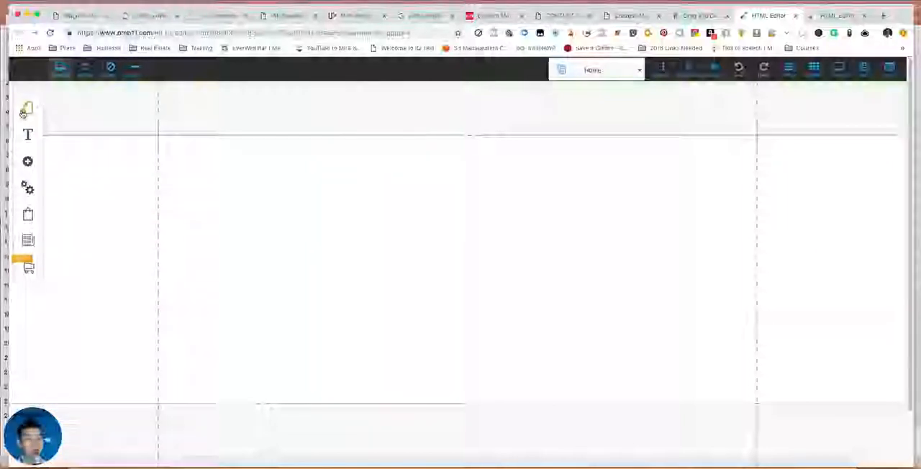
pyautogui.click(580, 75)
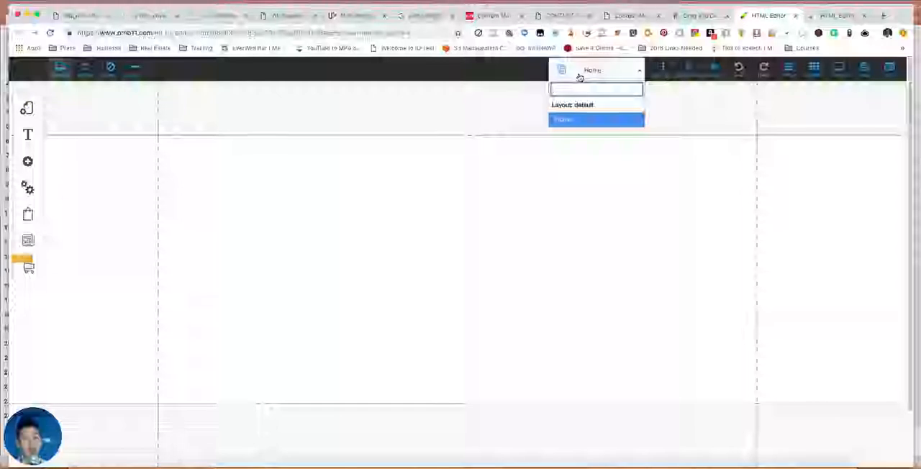
pyautogui.click(568, 119)
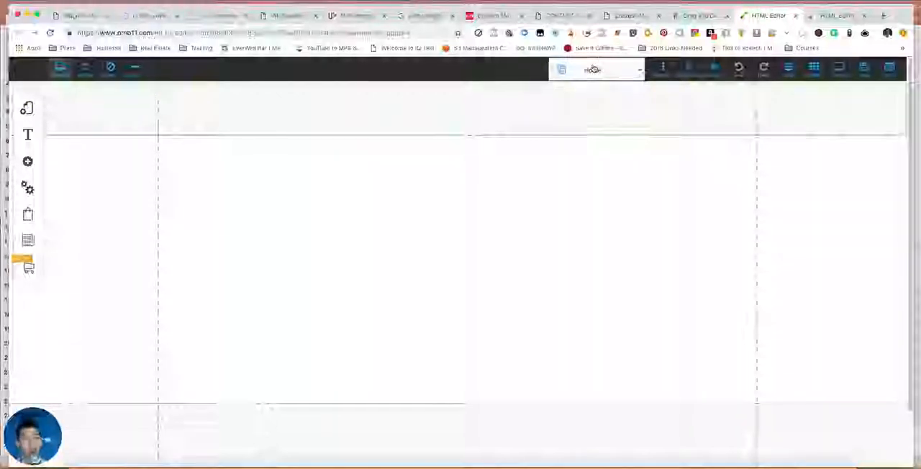
# - Add a page to the default layout using the blank template from the Blank Page category, keeping the name Blank Page
pyautogui.click(28, 108)
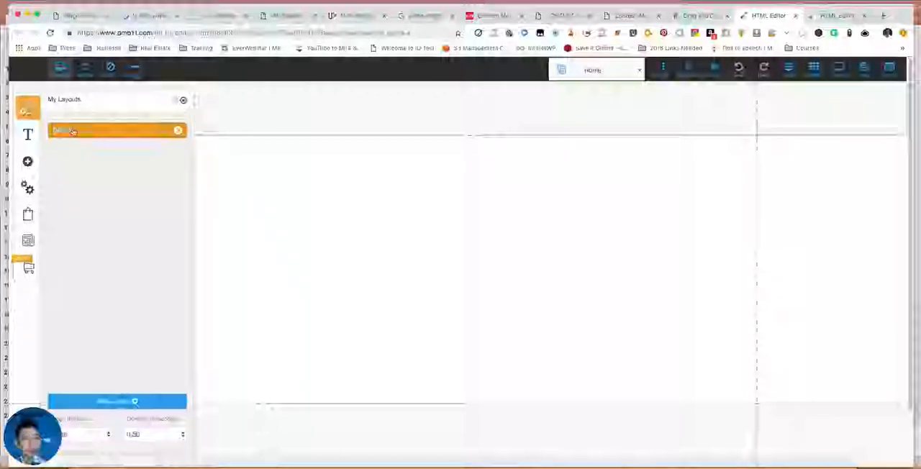
pyautogui.click(105, 135)
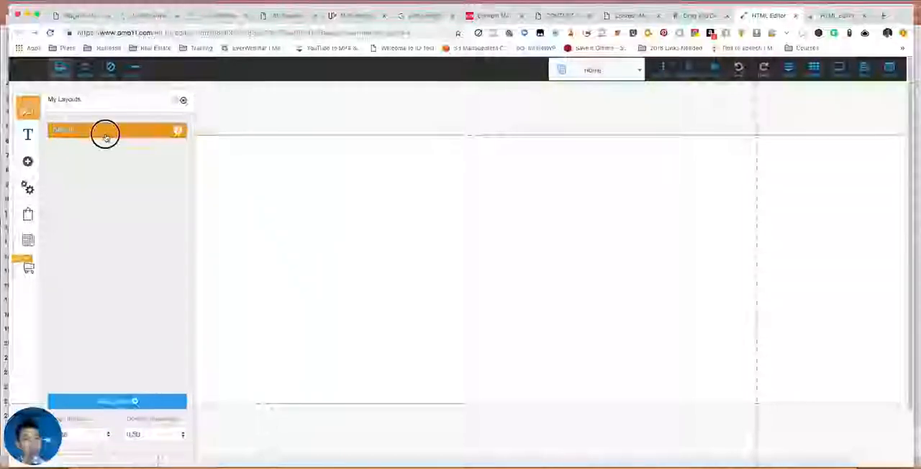
pyautogui.click(179, 130)
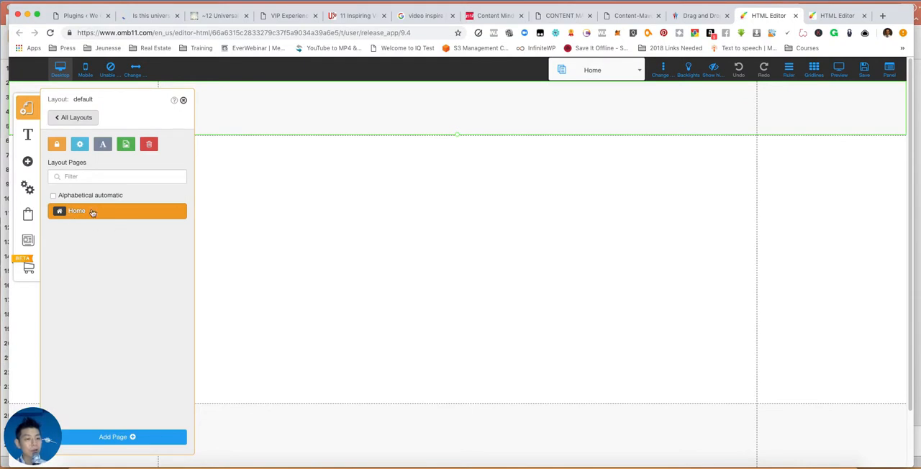
pyautogui.click(133, 438)
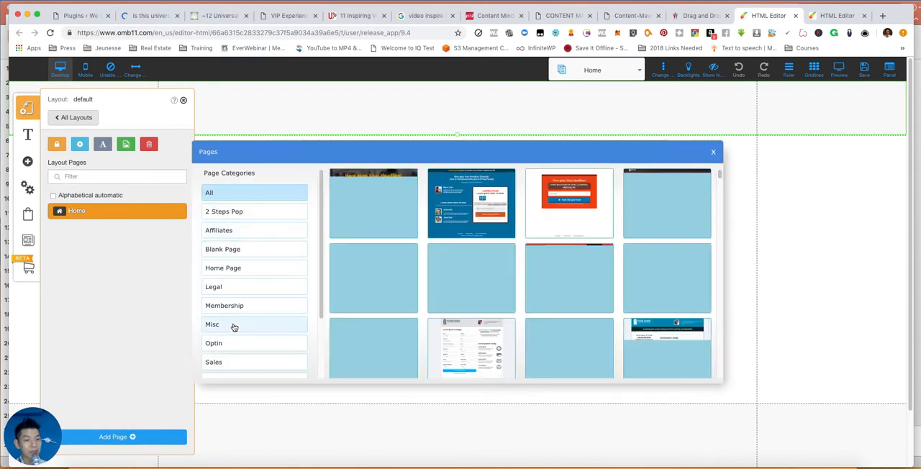
pyautogui.click(240, 257)
pyautogui.click(348, 218)
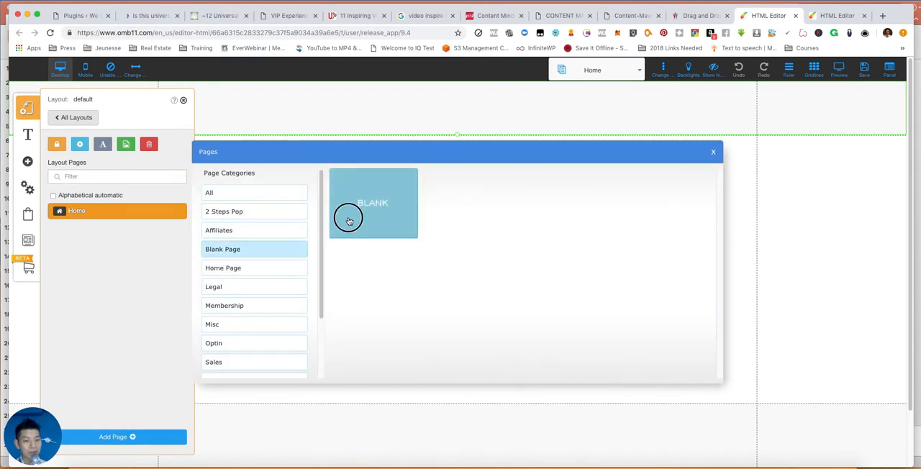
pyautogui.click(700, 371)
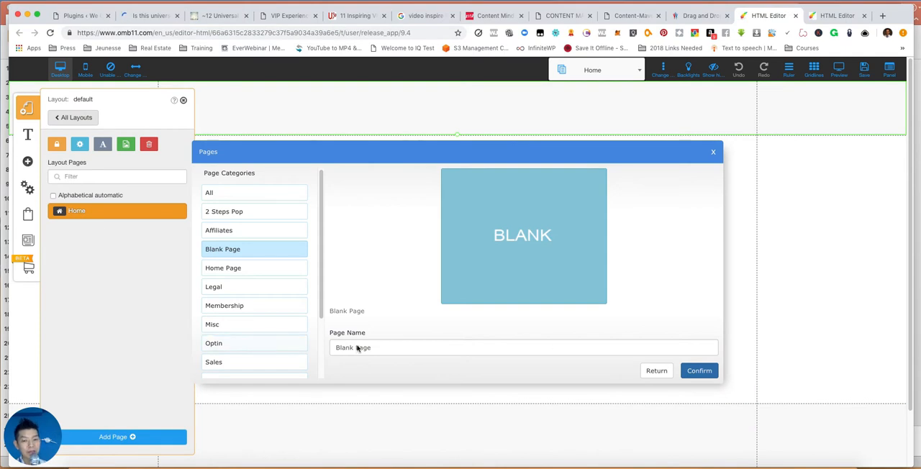
pyautogui.moveTo(391, 346); pyautogui.dragTo(238, 346)
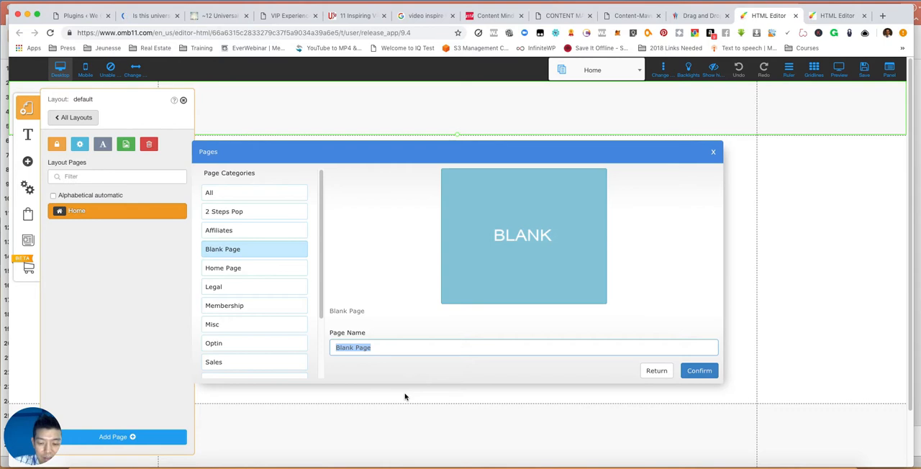
pyautogui.press('Return')
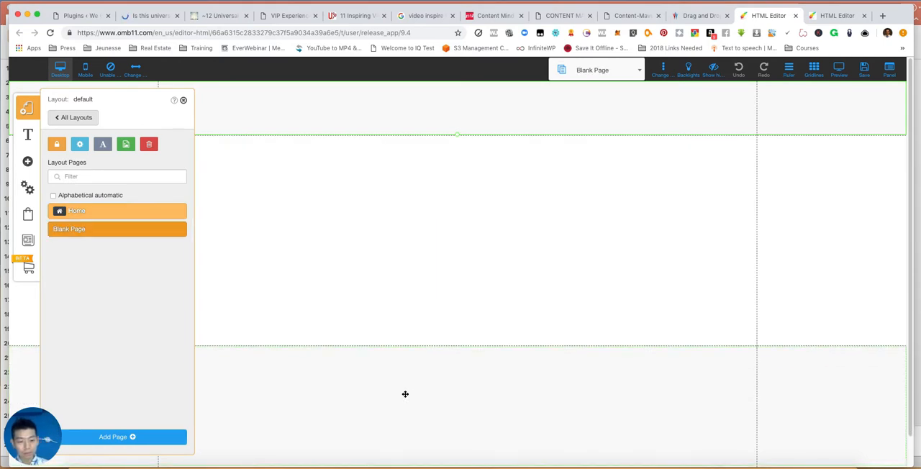
# - Rename the added blank page to page2 and return to the Home page
pyautogui.click(178, 230)
pyautogui.moveTo(129, 204); pyautogui.dragTo(4, 188)
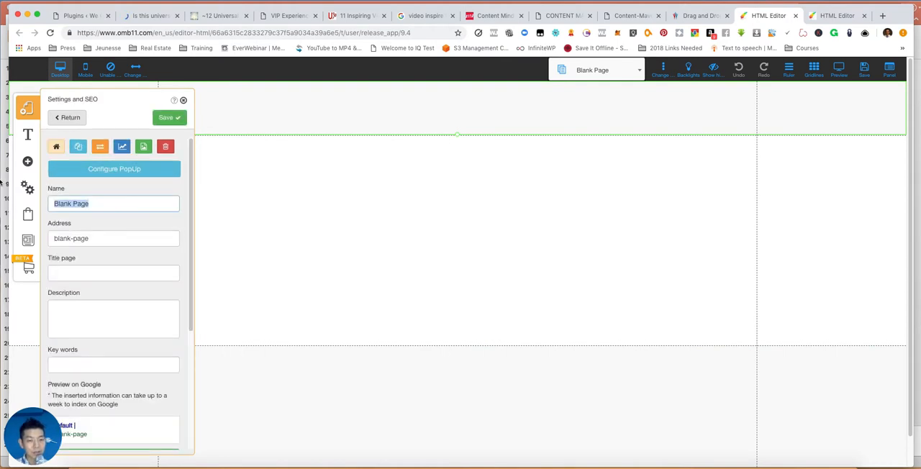
pyautogui.write('pa')
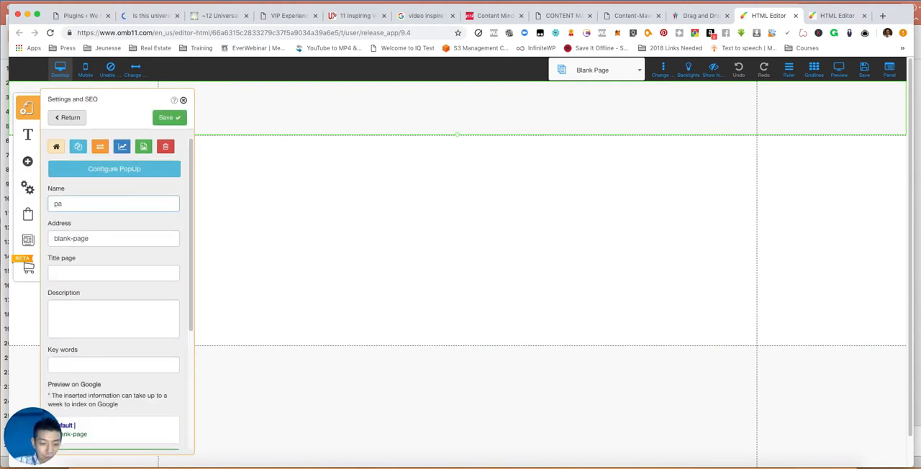
pyautogui.write('ge2')
pyautogui.click(180, 118)
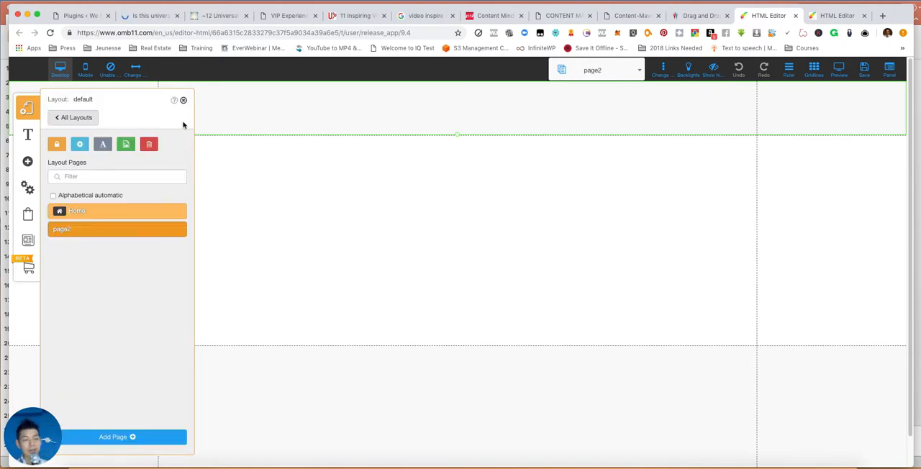
pyautogui.click(113, 216)
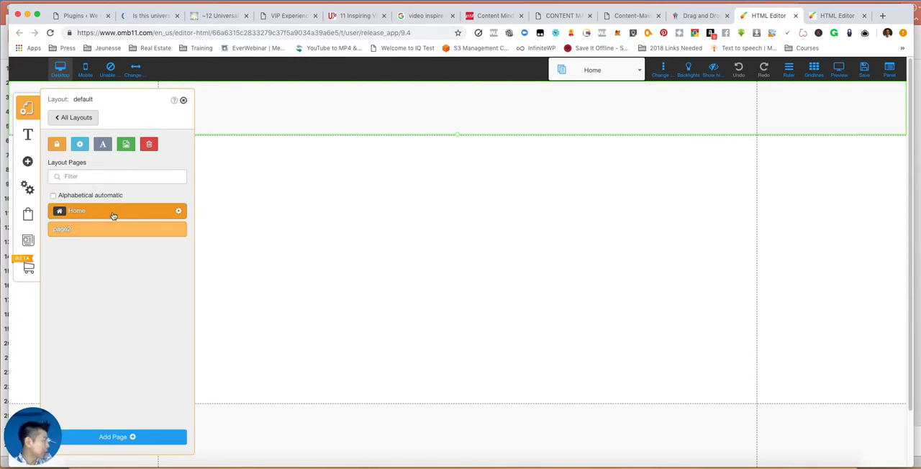
pyautogui.click(183, 100)
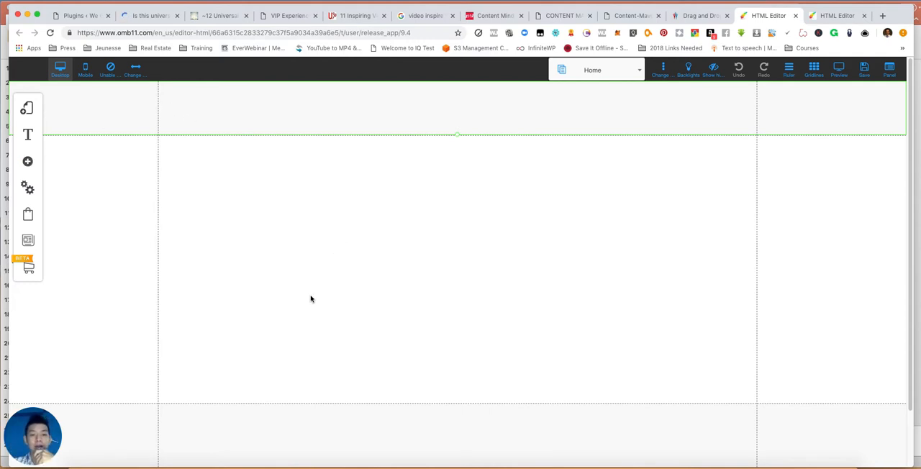
# - Examine the elements that can be added and the gallery styles, including Hover Gallery, Gallery Justified, Image Slides and Slide Full Screen
pyautogui.click(28, 167)
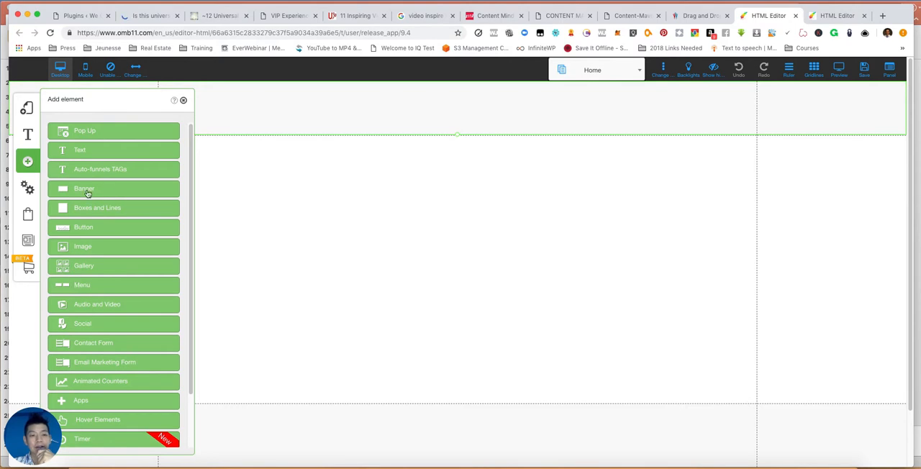
pyautogui.scroll(-2, 133, 205)
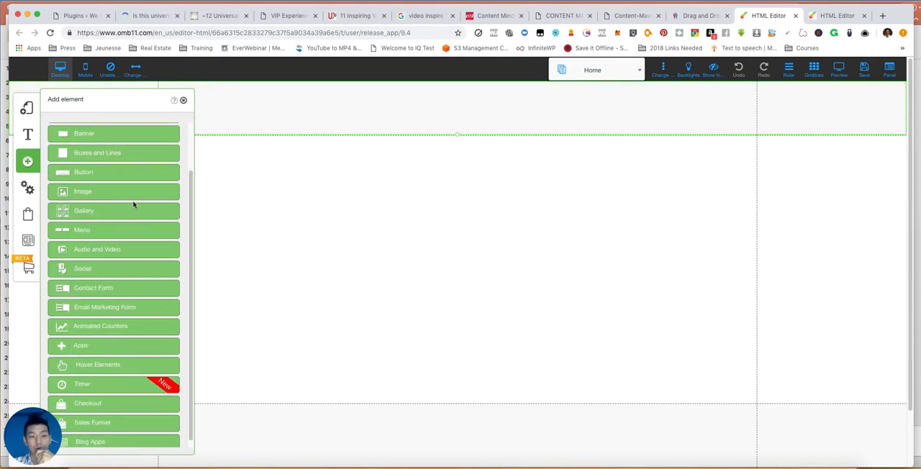
pyautogui.scroll(-1, 133, 205)
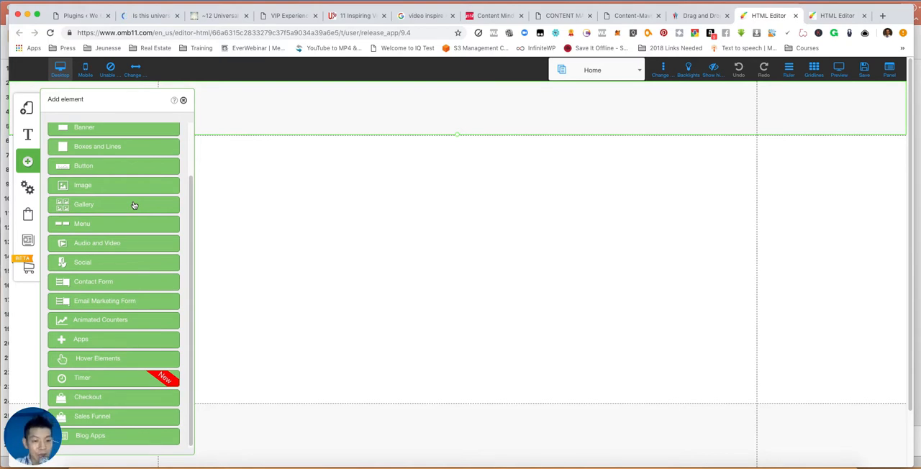
pyautogui.scroll(2, 133, 206)
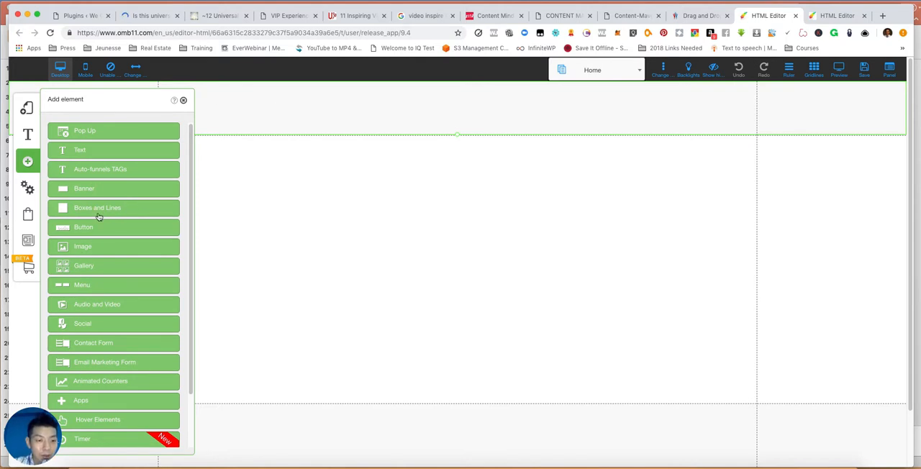
pyautogui.moveTo(87, 247); pyautogui.dragTo(321, 110)
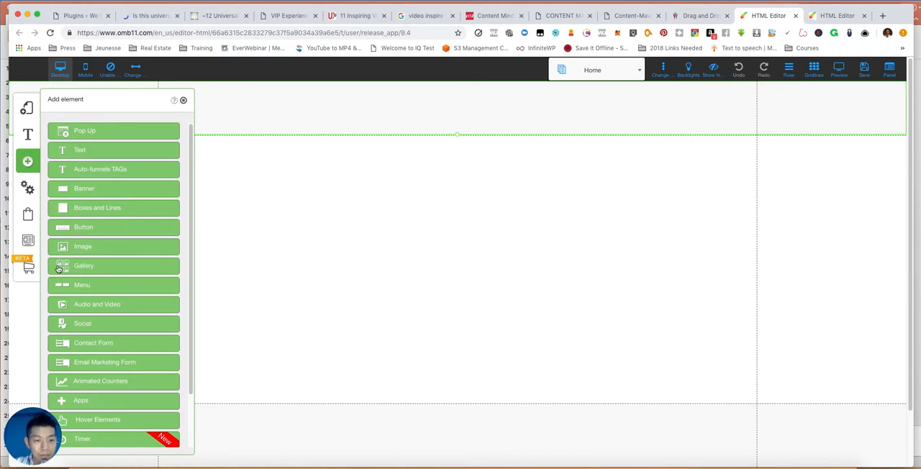
pyautogui.click(64, 267)
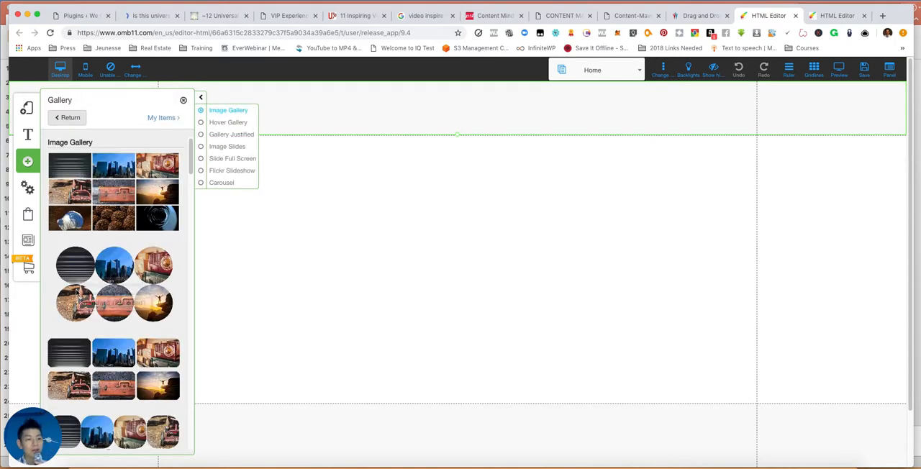
pyautogui.scroll(-3, 101, 268)
pyautogui.scroll(-3, 99, 269)
pyautogui.scroll(8, 133, 267)
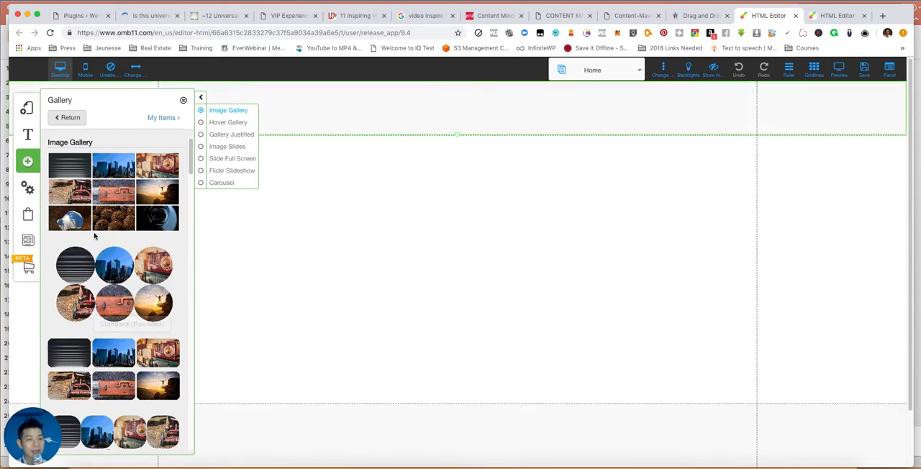
pyautogui.click(220, 127)
pyautogui.click(226, 134)
pyautogui.click(229, 159)
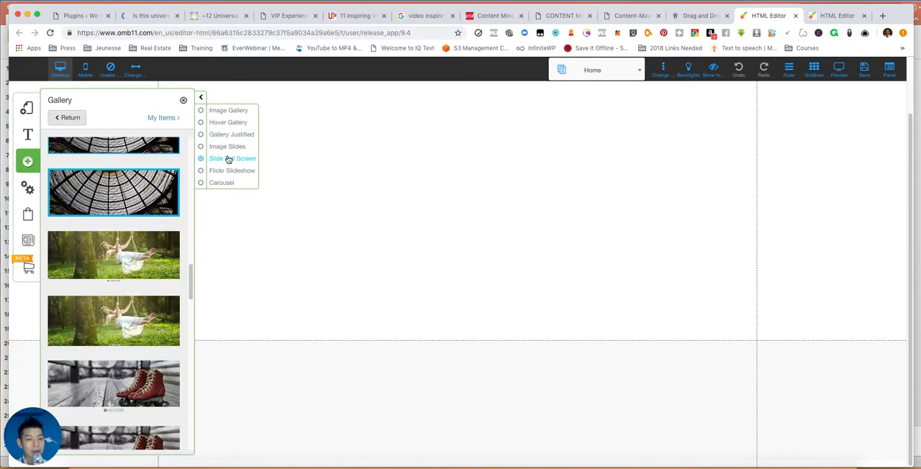
pyautogui.click(227, 146)
# - Insert the Standard (Rounded) image gallery on the Home page and open its element options
pyautogui.click(228, 110)
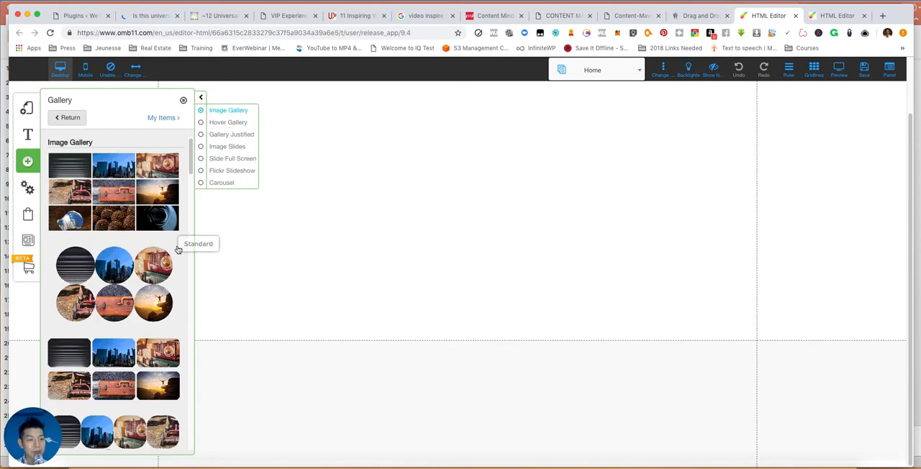
pyautogui.click(113, 271)
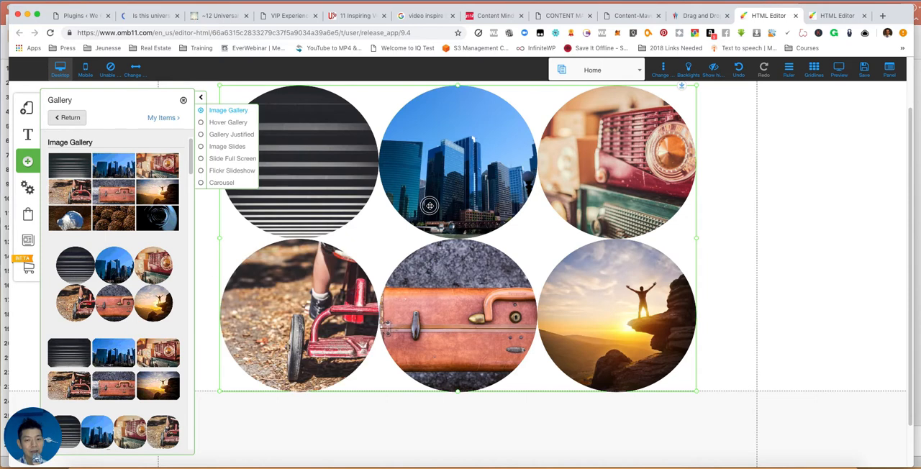
pyautogui.click(429, 206)
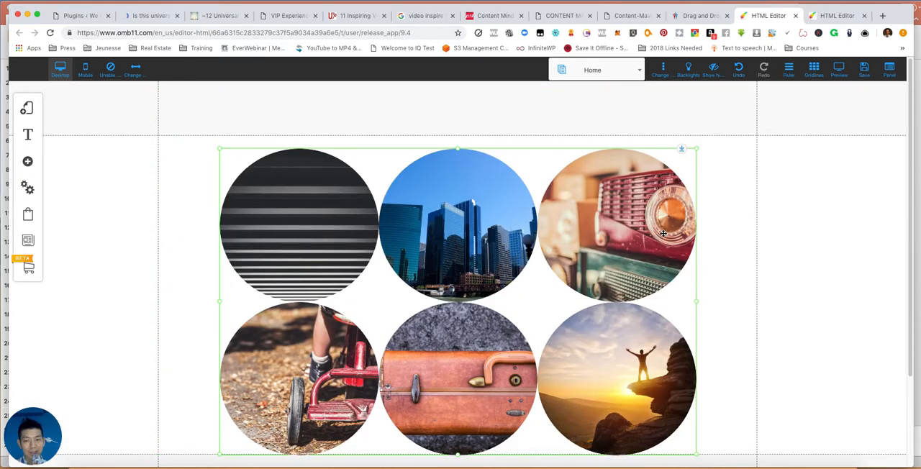
pyautogui.scroll(-2, 637, 249)
pyautogui.scroll(2, 637, 249)
pyautogui.click(625, 242)
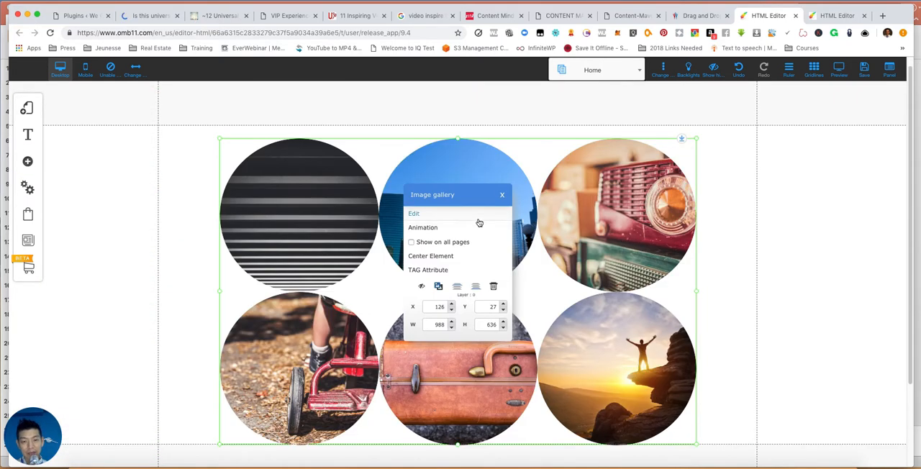
# - Delete the image gallery and insert a plain Image element in the middle of the Home page's content area
pyautogui.click(493, 286)
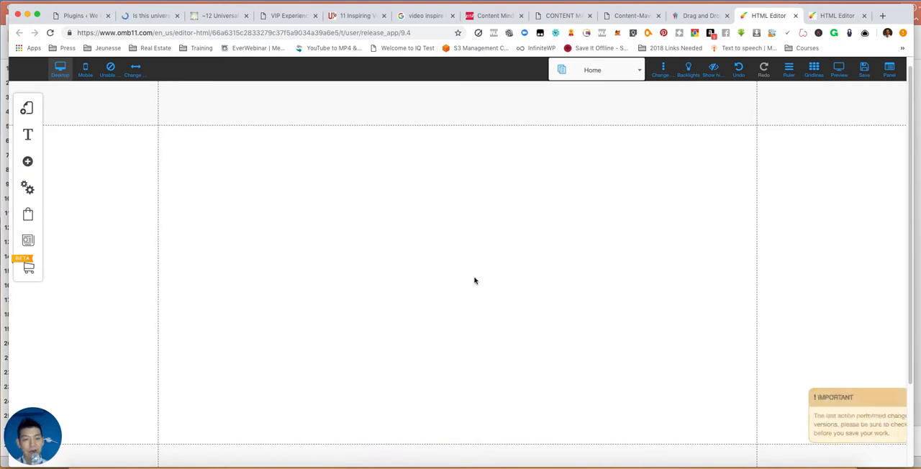
pyautogui.click(310, 108)
pyautogui.click(27, 161)
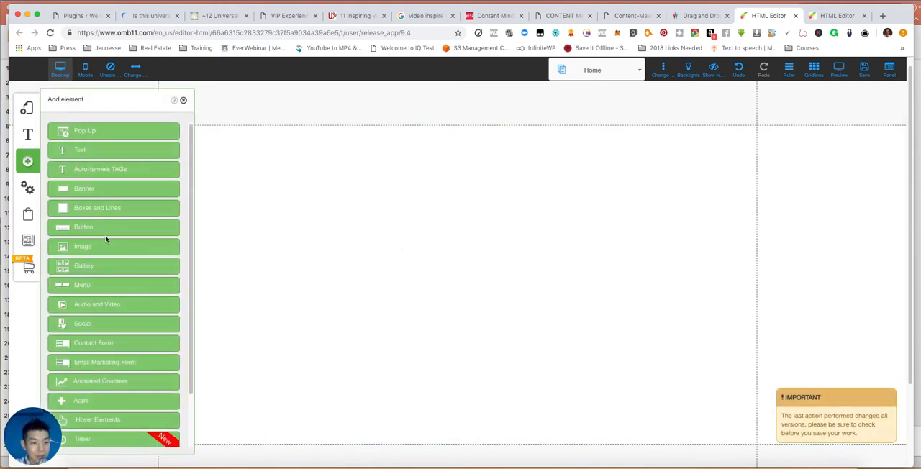
pyautogui.click(96, 246)
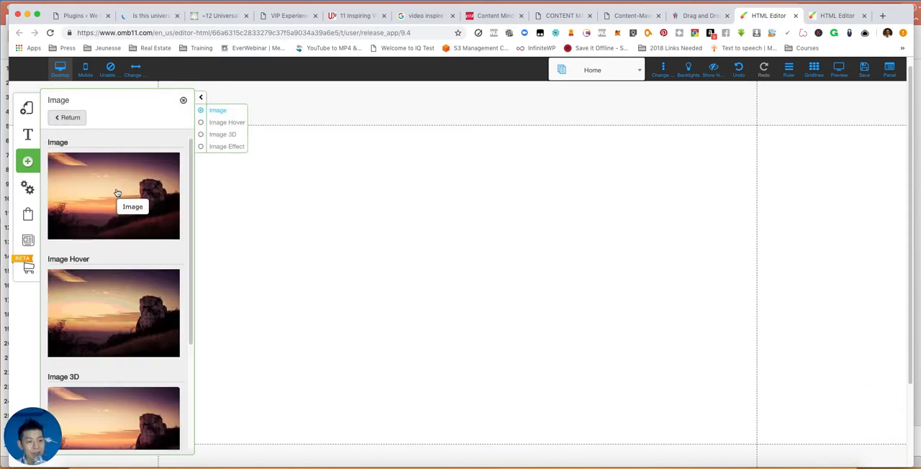
pyautogui.moveTo(104, 191); pyautogui.dragTo(385, 93)
pyautogui.click(136, 176)
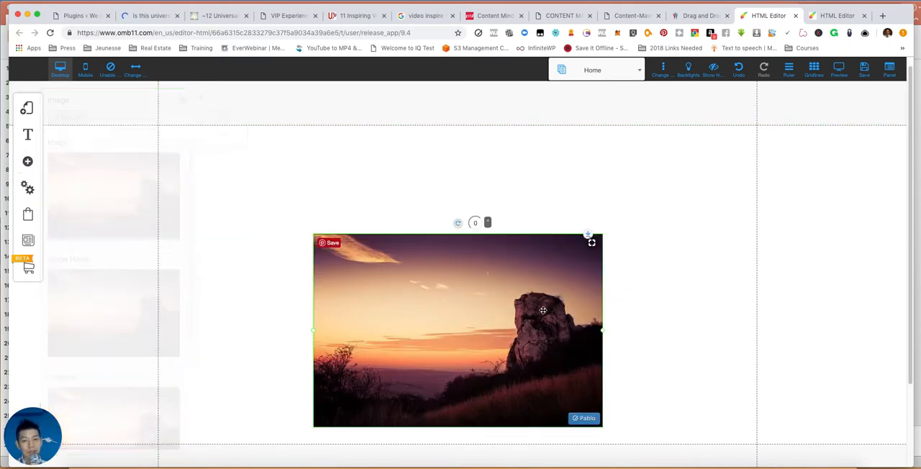
pyautogui.moveTo(507, 339); pyautogui.dragTo(490, 278)
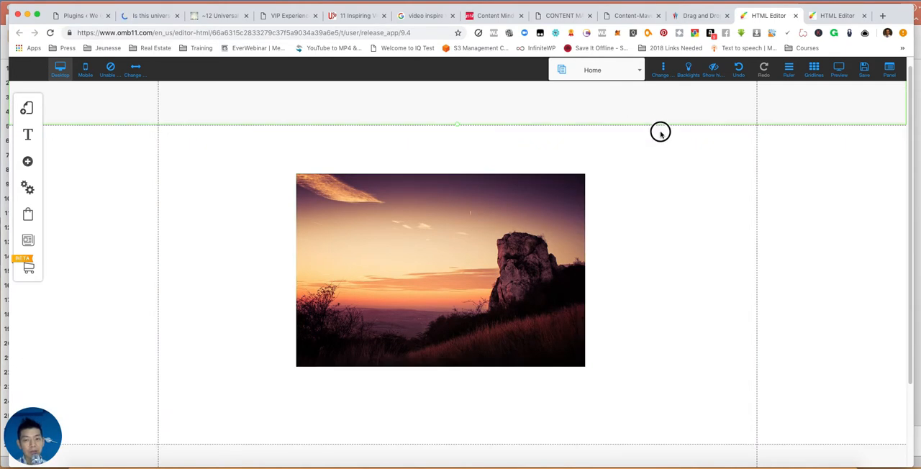
# - Extend the header section downward and shift the image up closer beneath it
pyautogui.click(458, 128)
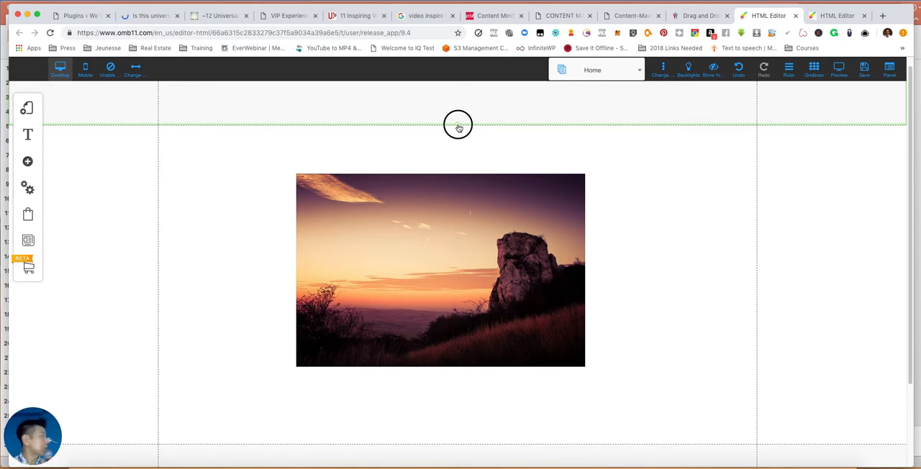
pyautogui.moveTo(458, 128); pyautogui.dragTo(461, 158)
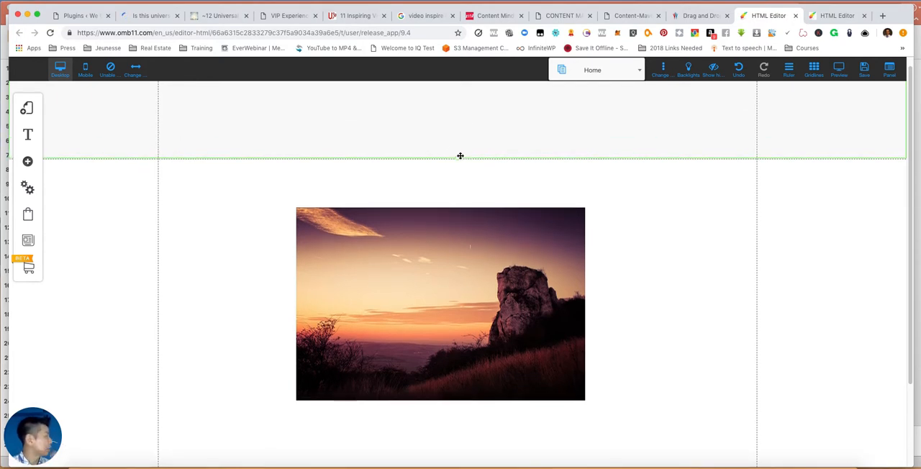
pyautogui.click(395, 282)
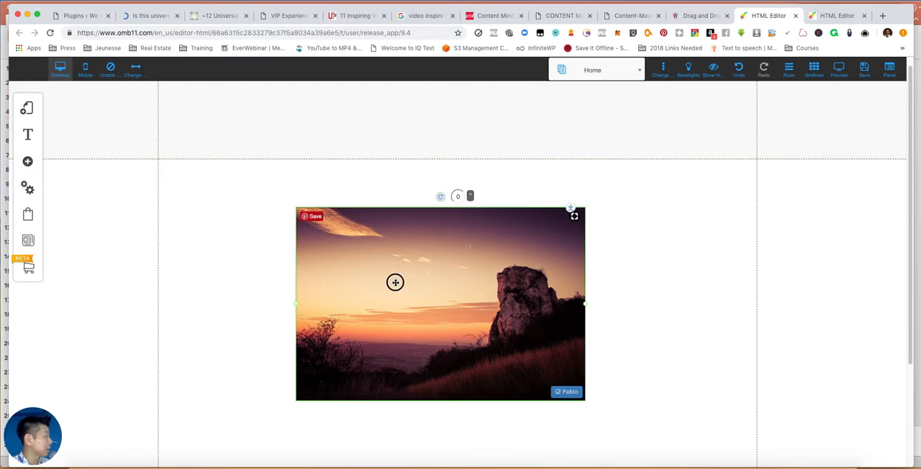
pyautogui.moveTo(401, 279); pyautogui.dragTo(396, 257)
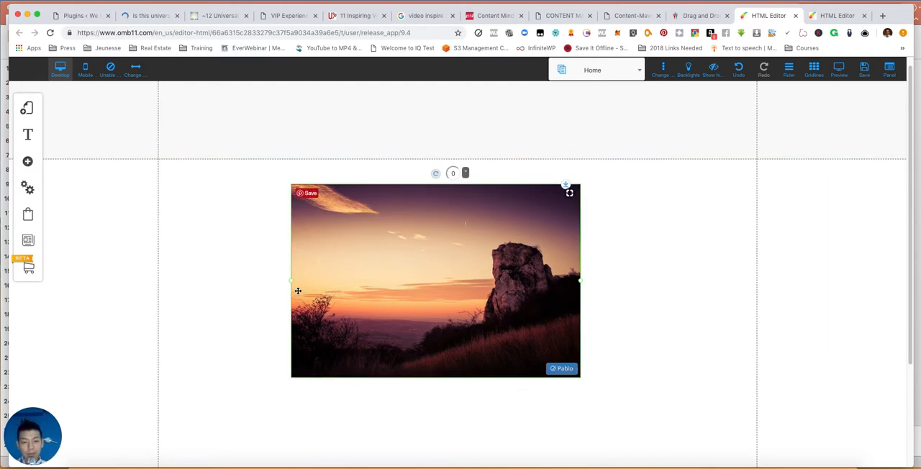
# - Move the image into the header, shrink it to fit inside, and place it at the header's centre, acknowledging the root element alert
pyautogui.moveTo(497, 313); pyautogui.dragTo(469, 261)
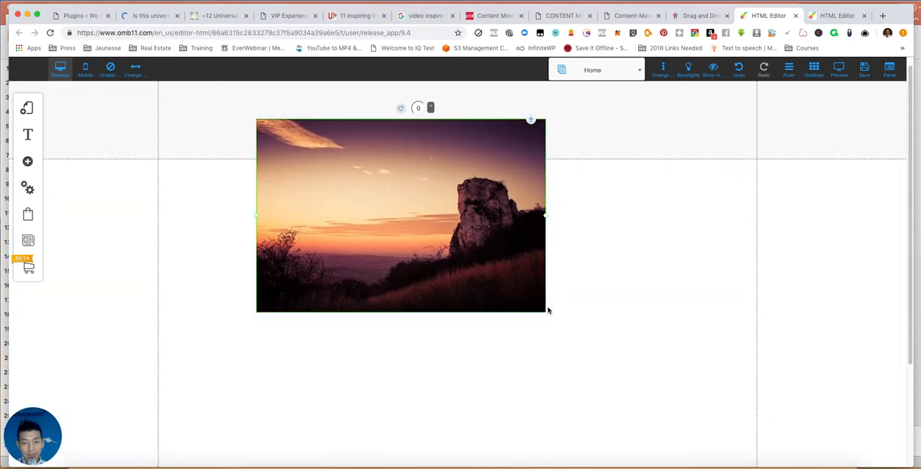
pyautogui.moveTo(532, 306); pyautogui.dragTo(332, 170)
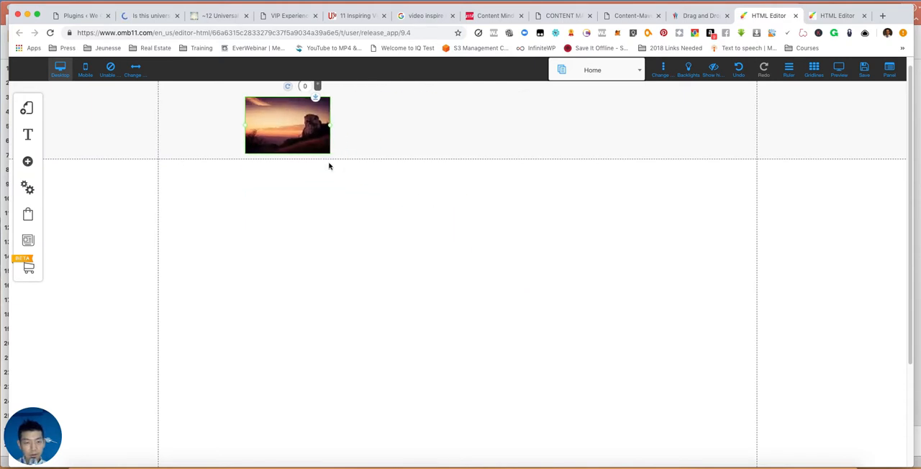
pyautogui.moveTo(290, 123); pyautogui.dragTo(442, 117)
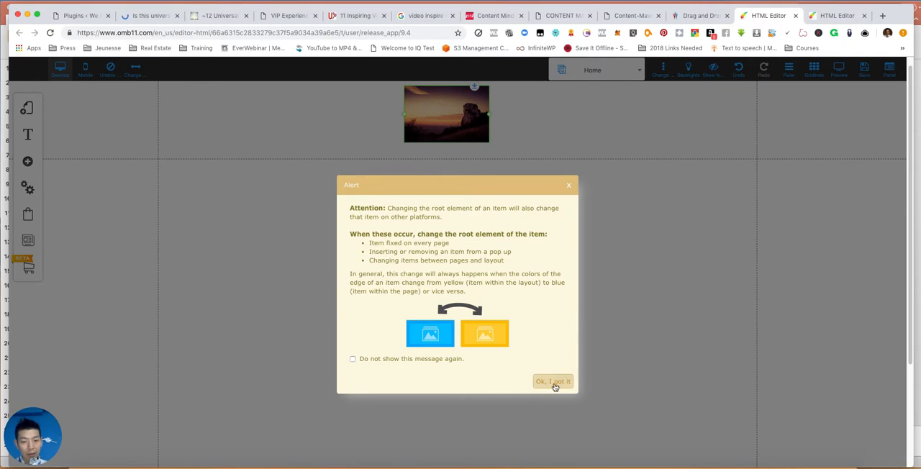
pyautogui.click(554, 382)
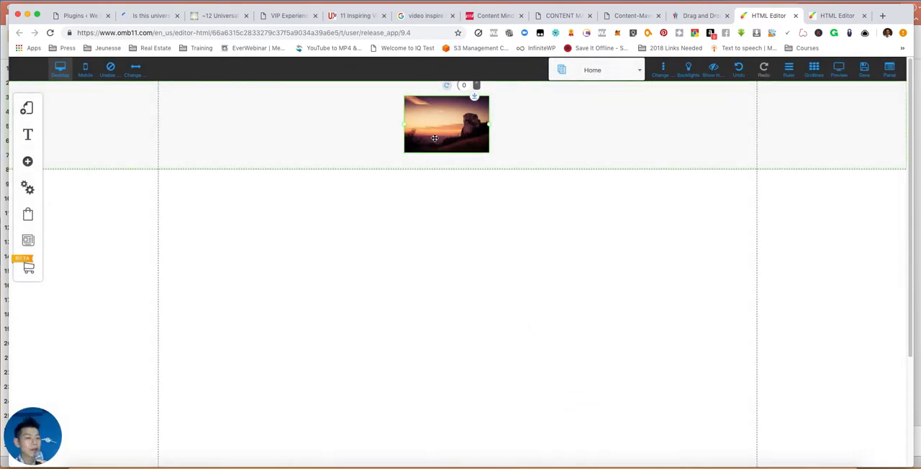
# - Check on page2 whether the header image is shared, and return to the Home page
pyautogui.click(594, 74)
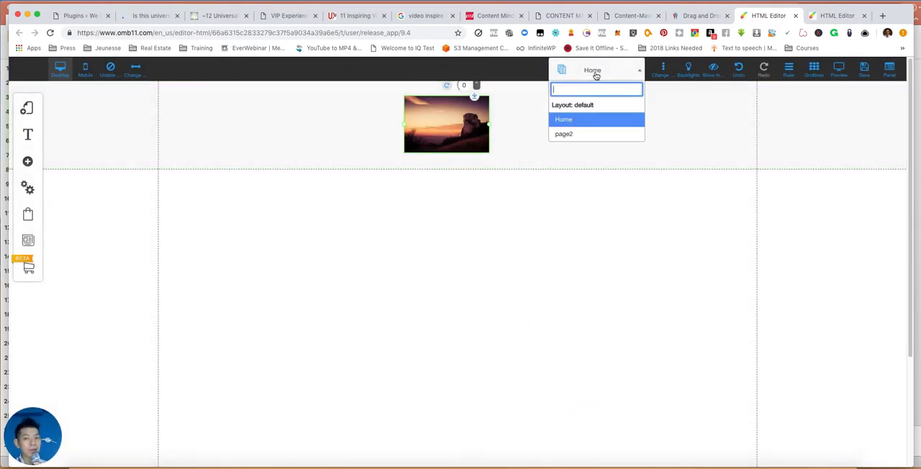
pyautogui.click(574, 136)
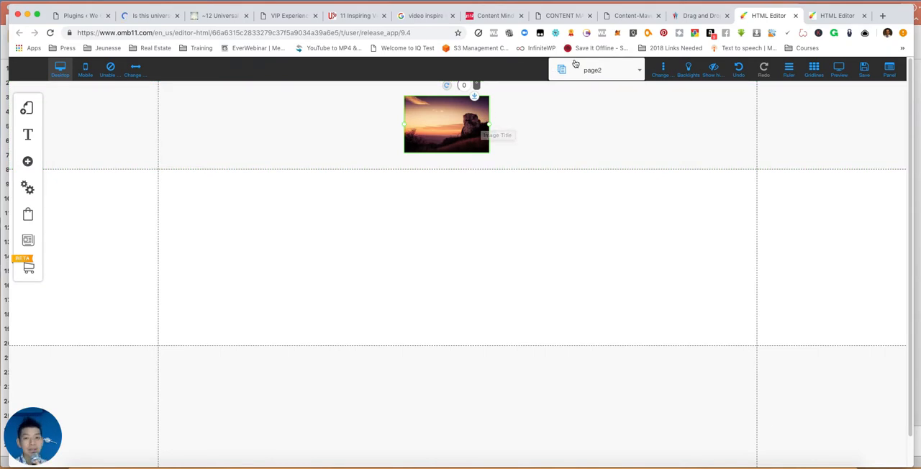
pyautogui.click(624, 70)
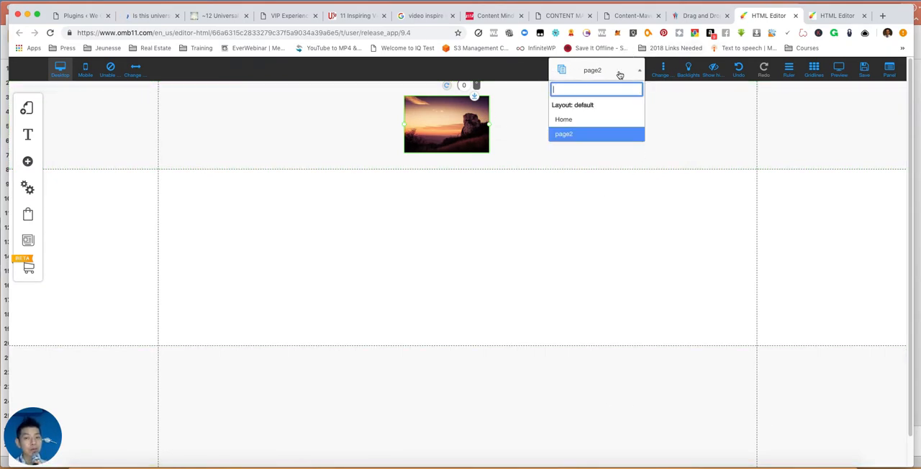
pyautogui.click(582, 119)
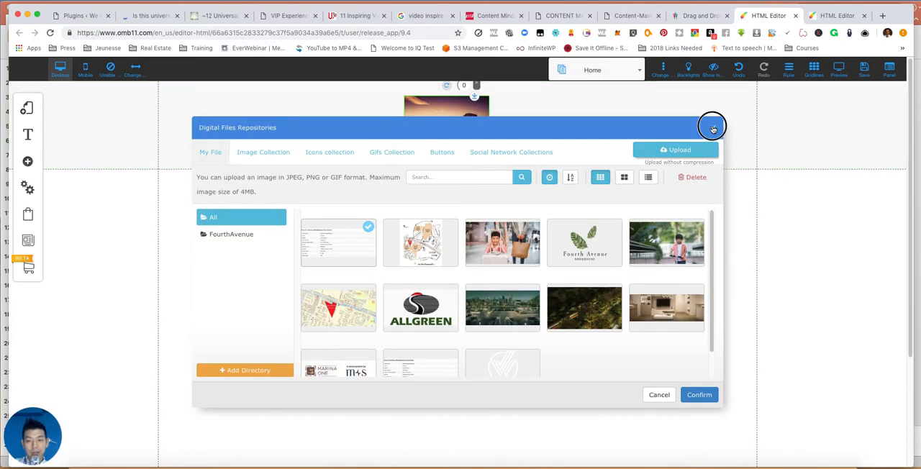
# - Try to upload the fourth-avenue price PNG from the nested Fourth Avenue Residences files folder on the Desktop to the image repository
pyautogui.click(713, 130)
pyautogui.doubleClick(453, 133)
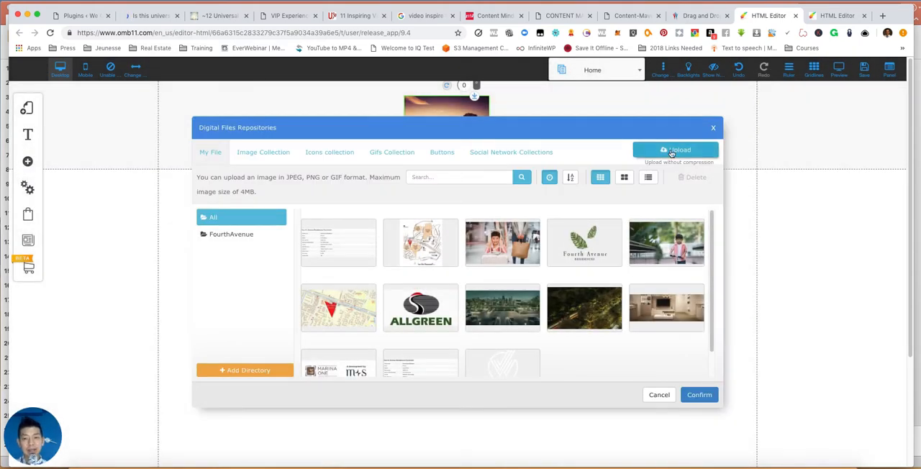
pyautogui.click(673, 151)
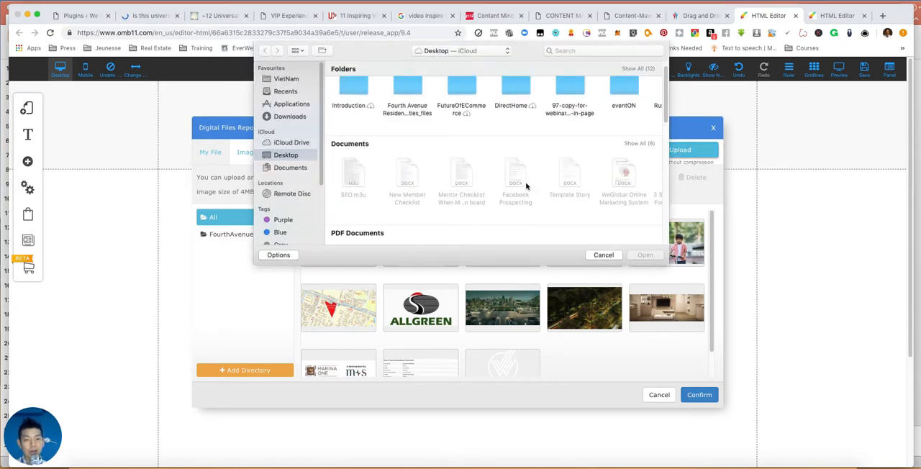
pyautogui.click(406, 107)
pyautogui.doubleClick(407, 110)
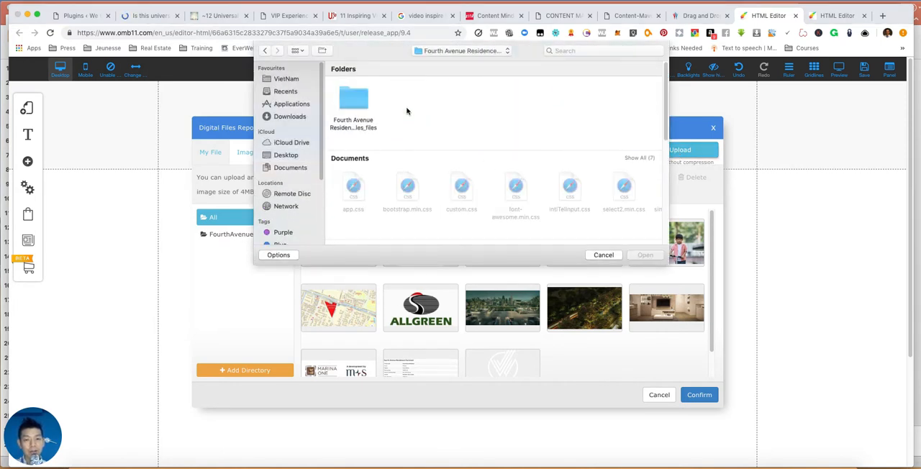
pyautogui.doubleClick(356, 111)
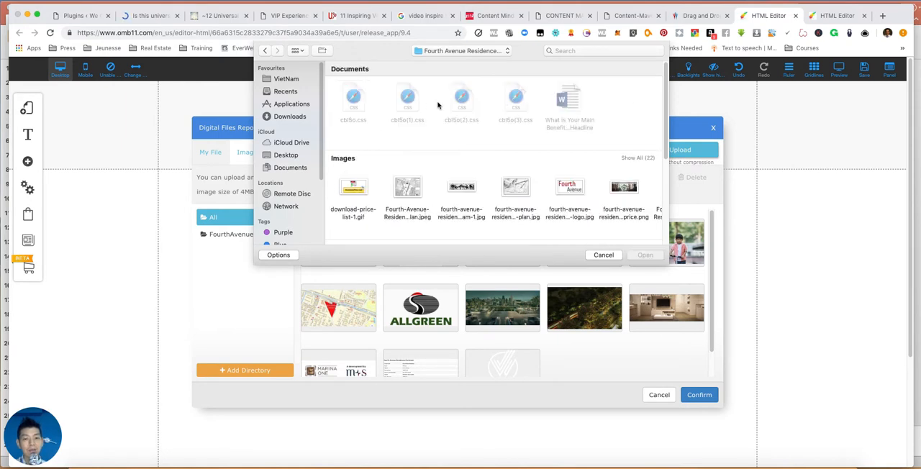
pyautogui.scroll(-2, 596, 167)
pyautogui.scroll(-3, 531, 206)
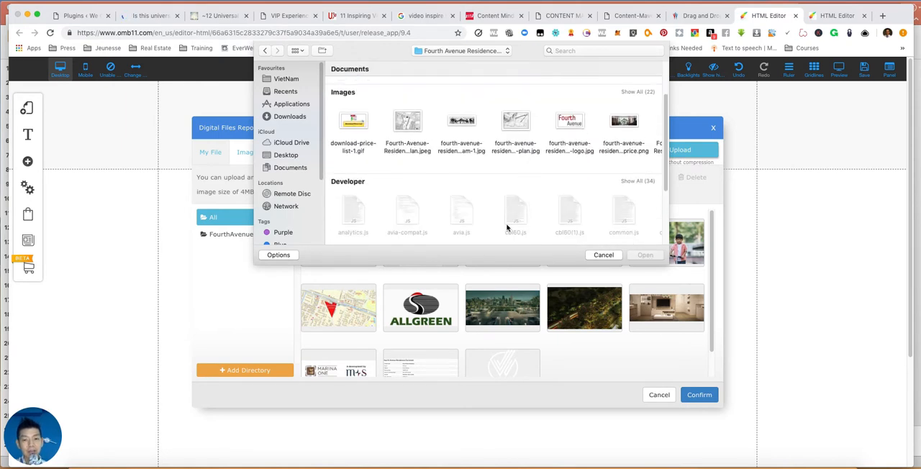
pyautogui.moveTo(624, 144); pyautogui.dragTo(547, 179)
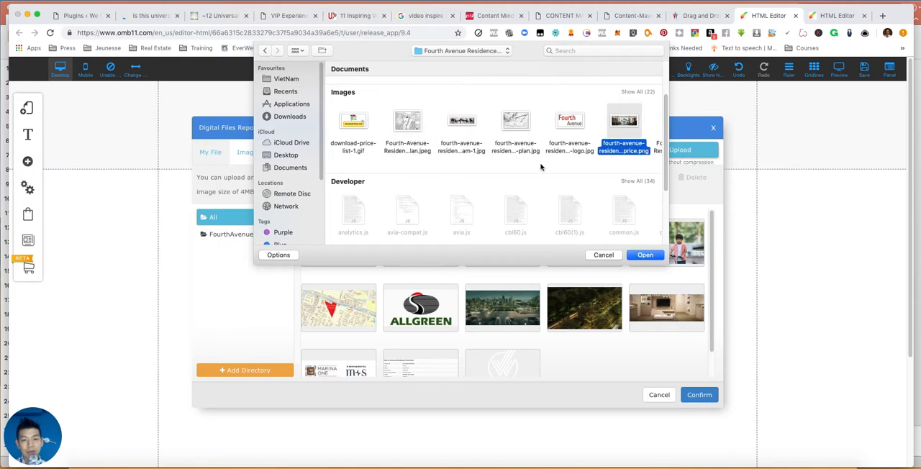
pyautogui.click(646, 254)
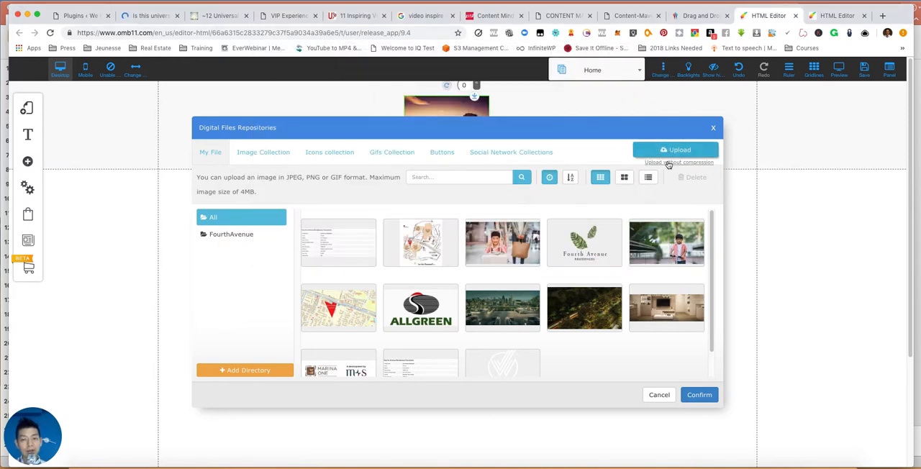
# - Replace the header image with the fourth-avenue-logo-n24700 picture from My File
pyautogui.click(583, 245)
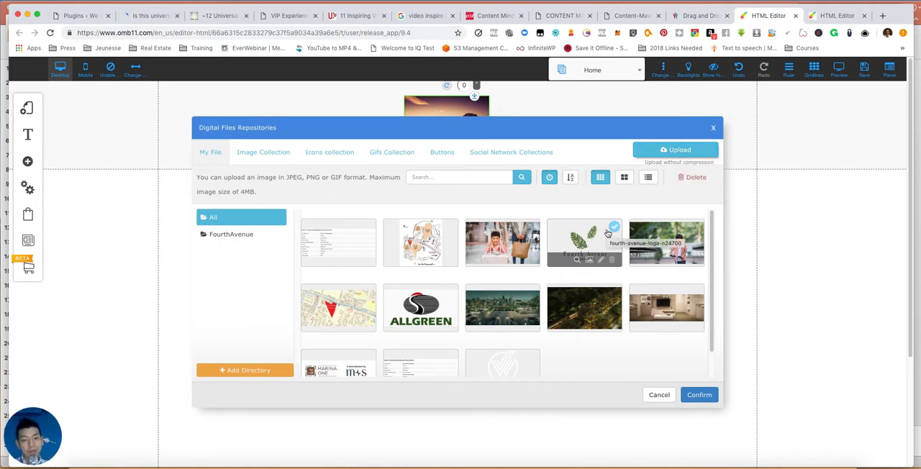
pyautogui.click(695, 396)
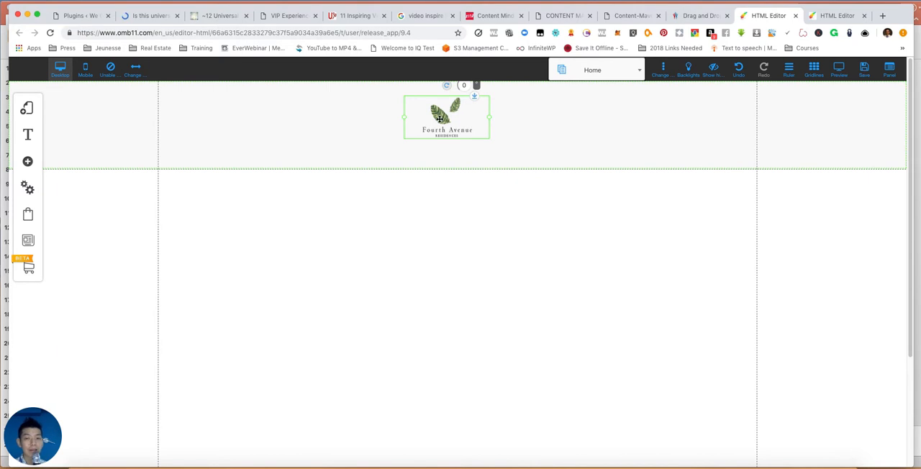
# - View the header logo on page2 and go back to the Home page
pyautogui.click(592, 70)
pyautogui.click(575, 134)
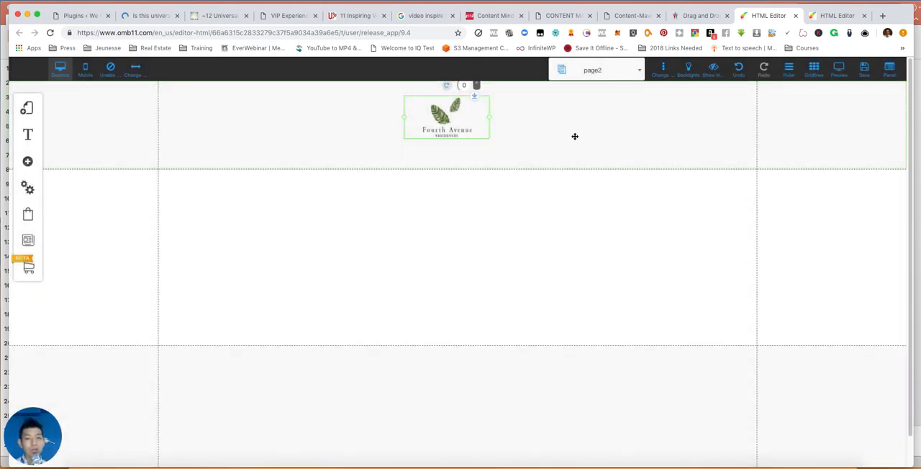
pyautogui.click(593, 70)
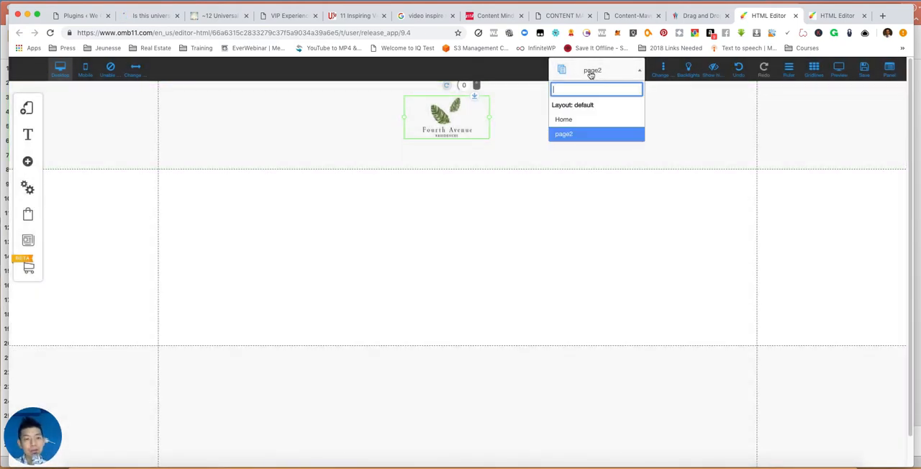
pyautogui.click(574, 121)
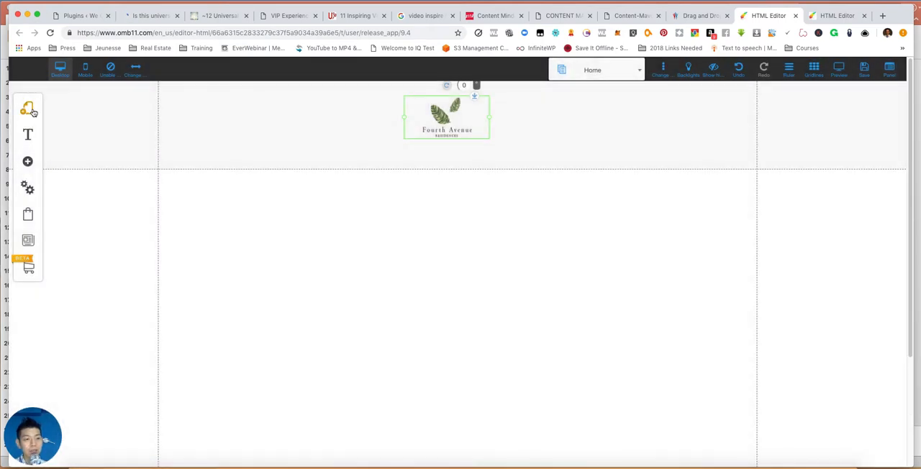
# - Rename page2 in the default layout to Floor Plan and save the page settings
pyautogui.click(29, 109)
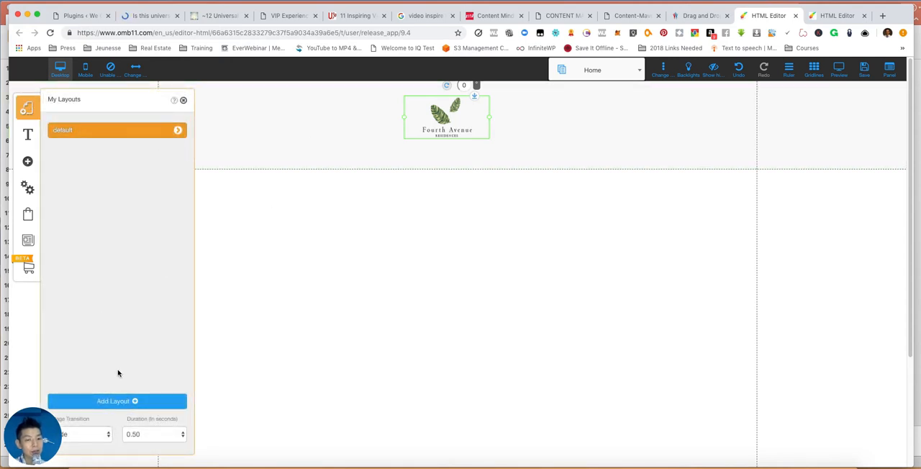
pyautogui.click(177, 131)
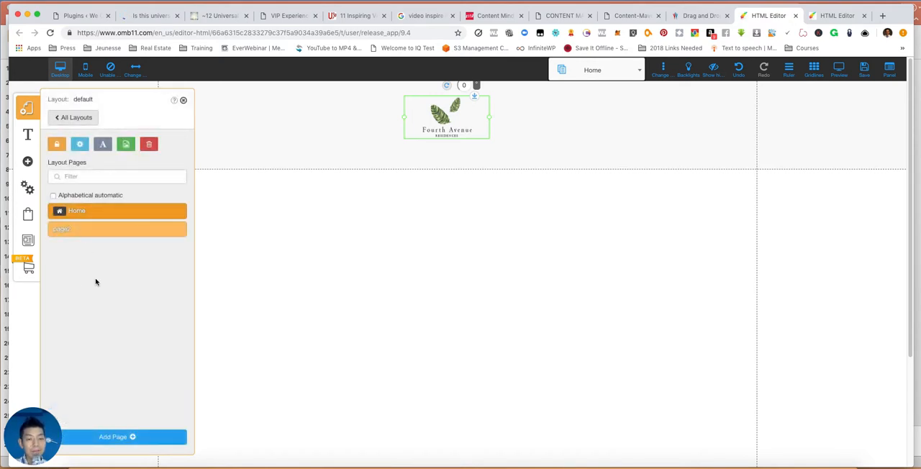
pyautogui.click(100, 231)
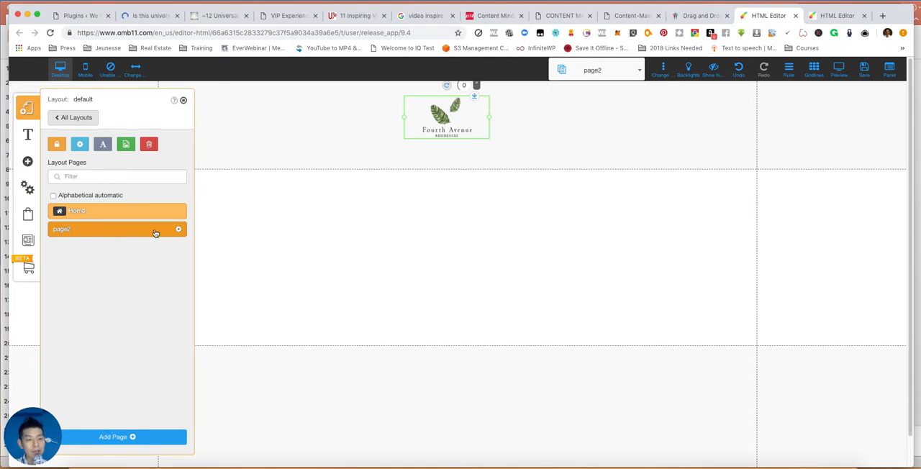
pyautogui.click(179, 231)
pyautogui.click(97, 205)
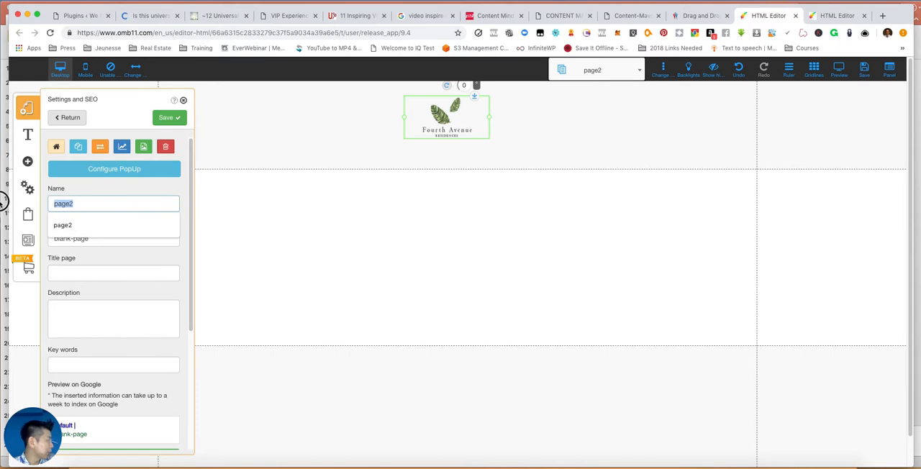
pyautogui.press('super+a')
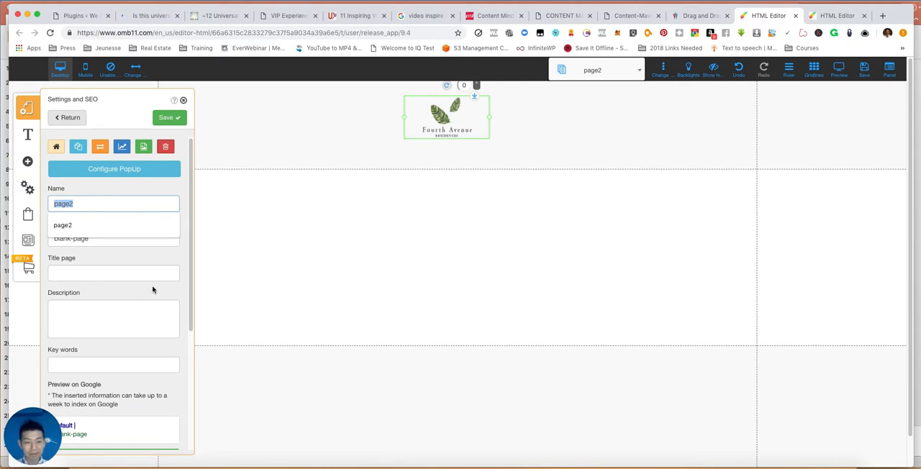
pyautogui.write('F')
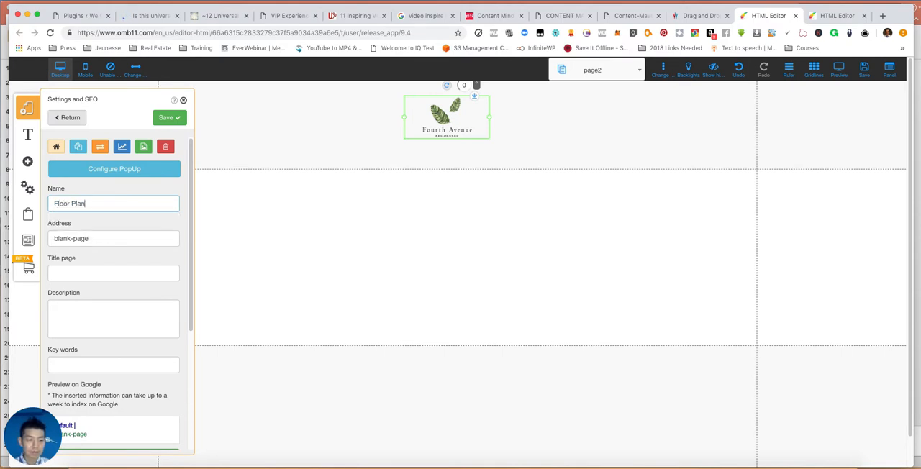
pyautogui.write('loor Plan')
pyautogui.click(174, 120)
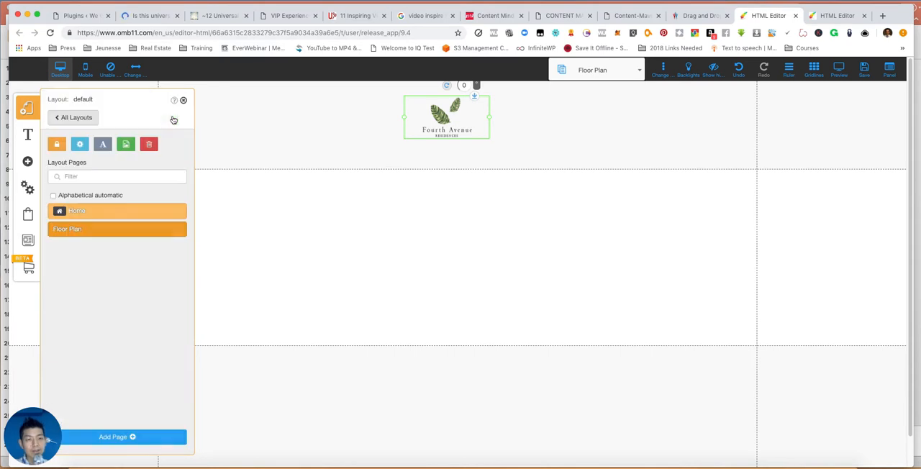
# - Add a new page from the Blank template to the default layout and name it Project Detail
pyautogui.click(134, 437)
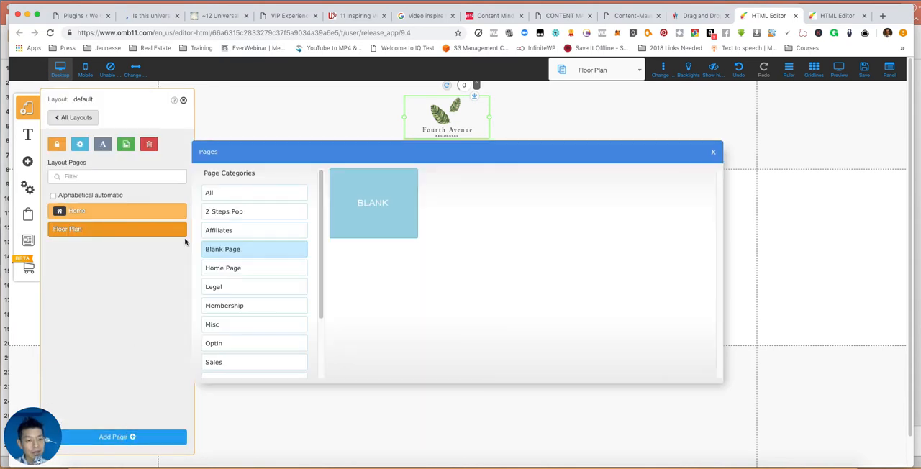
pyautogui.click(376, 211)
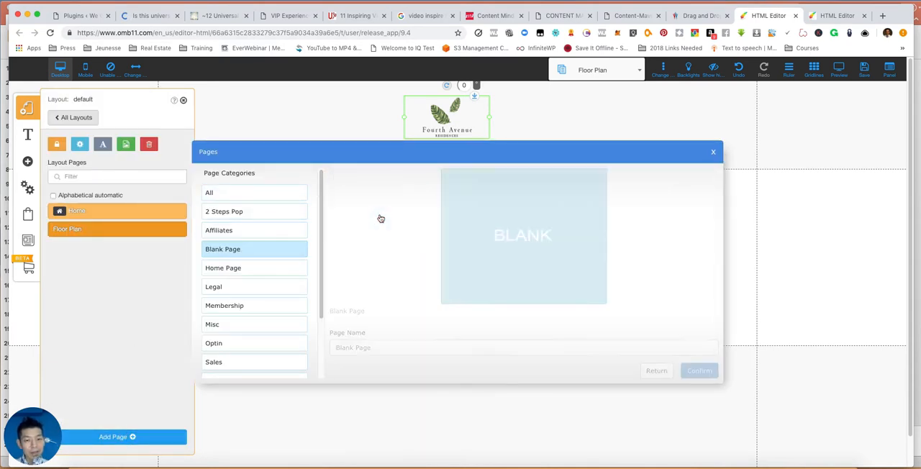
pyautogui.click(403, 349)
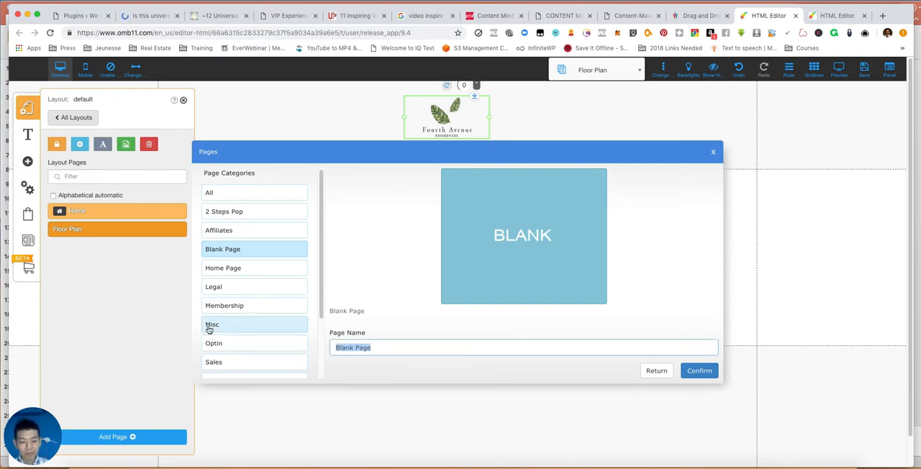
pyautogui.write('Project Deta')
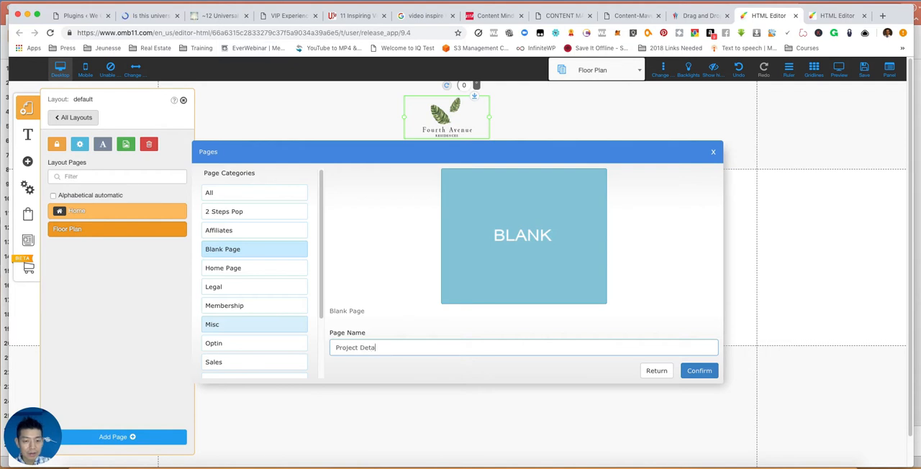
pyautogui.click(699, 371)
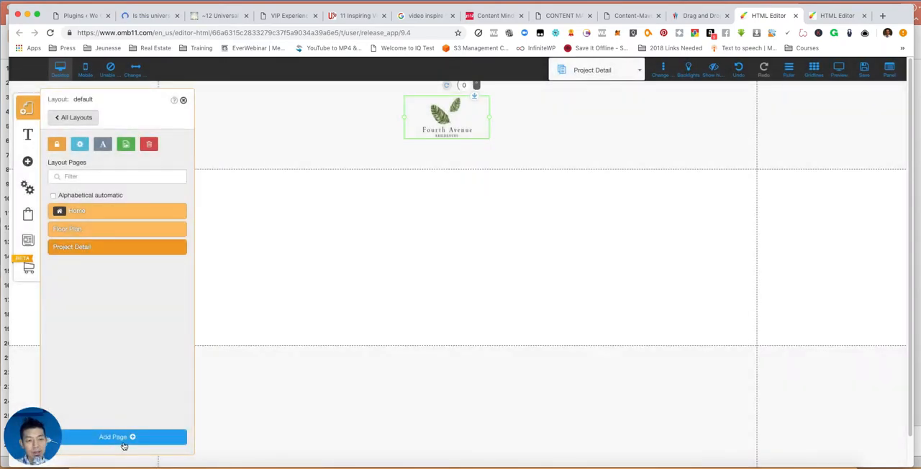
# - Add another page from the Blank template, named Developer, and close the layout pages list
pyautogui.click(123, 444)
pyautogui.click(367, 210)
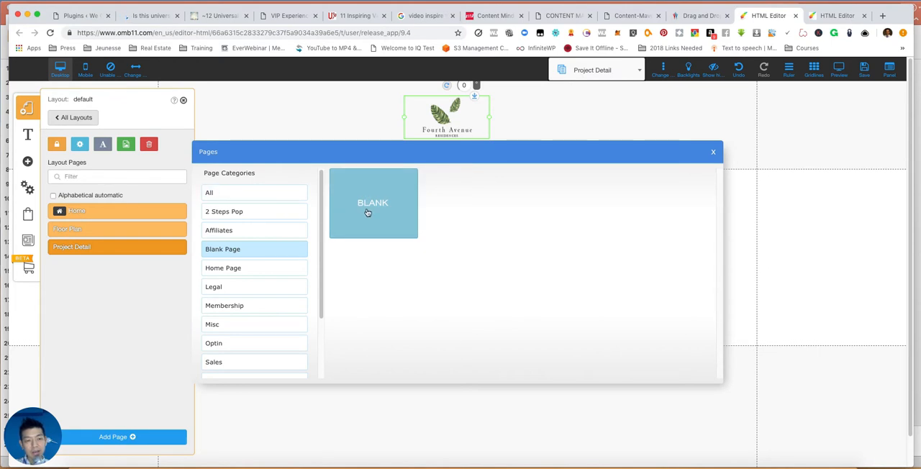
pyautogui.tripleClick(454, 350)
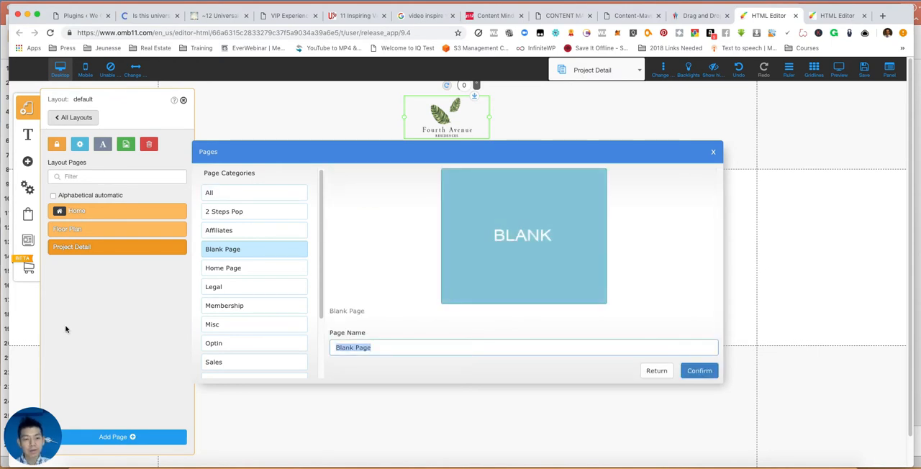
pyautogui.write('About Deve')
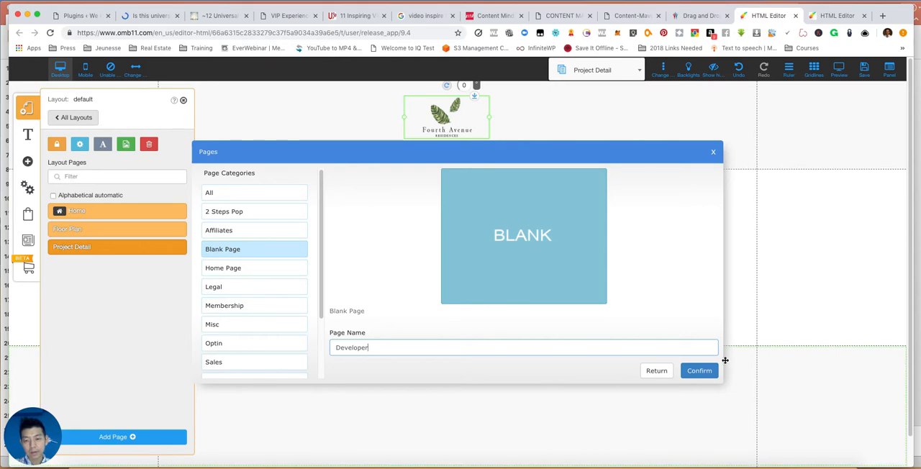
pyautogui.click(704, 371)
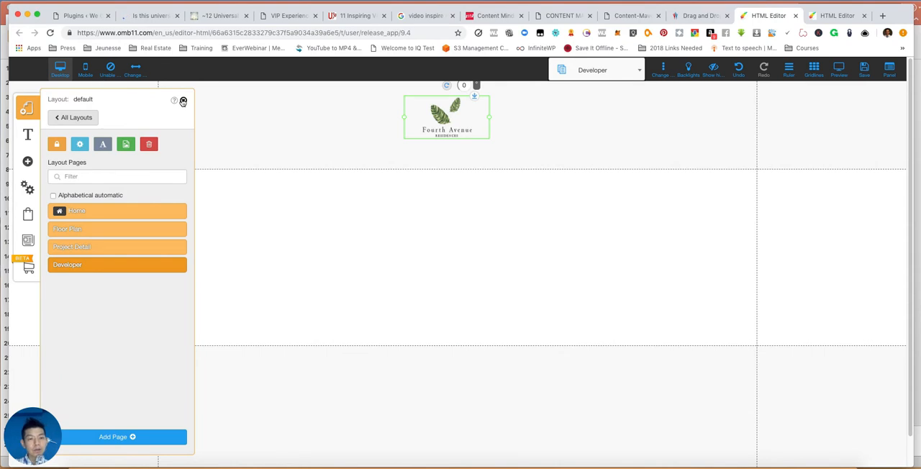
pyautogui.click(183, 101)
# - Save the website, registering its URL name as samplesite, and dismiss the alert
pyautogui.click(866, 68)
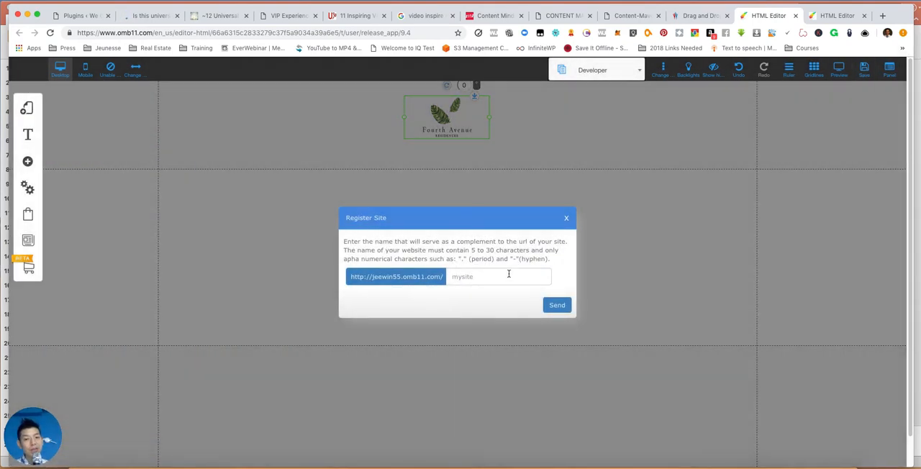
pyautogui.click(508, 276)
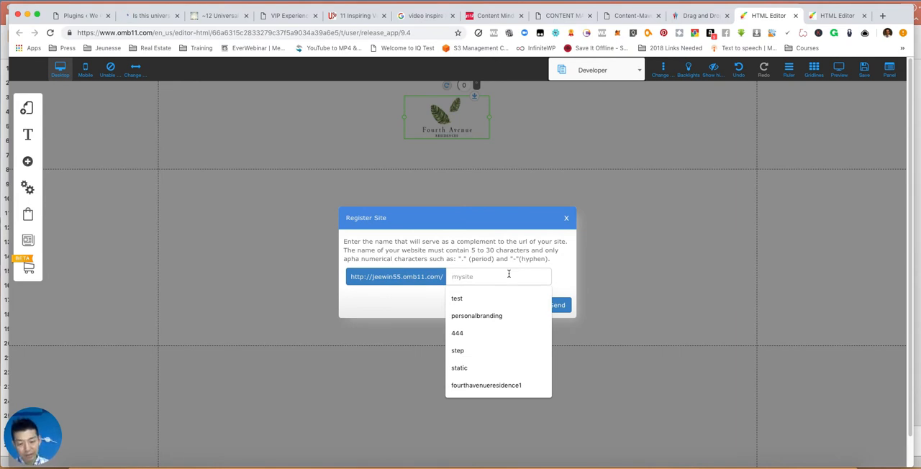
pyautogui.write('samplesite')
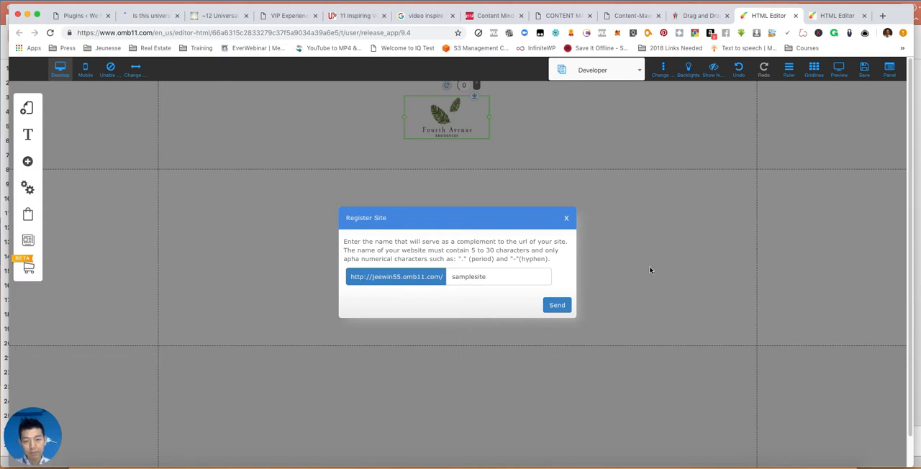
pyautogui.click(569, 307)
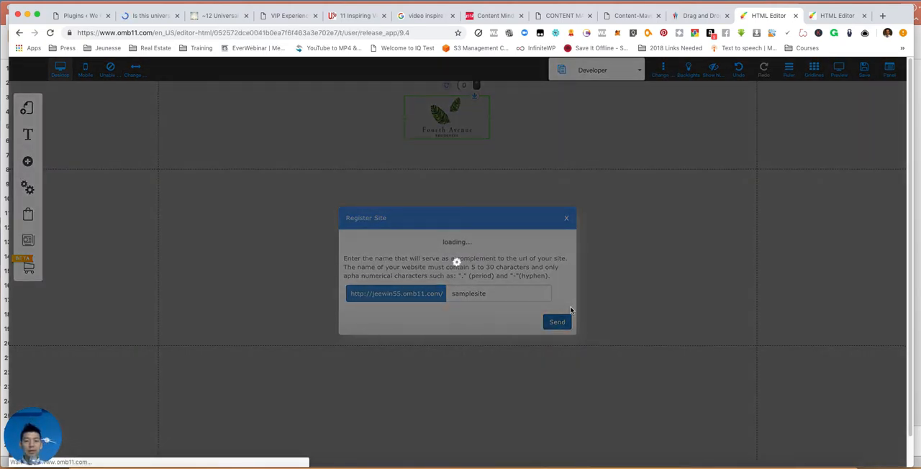
pyautogui.click(576, 361)
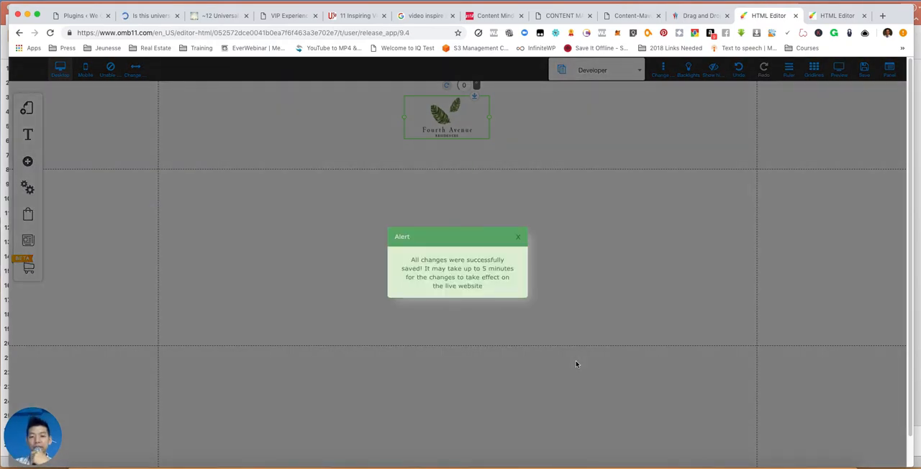
pyautogui.click(515, 234)
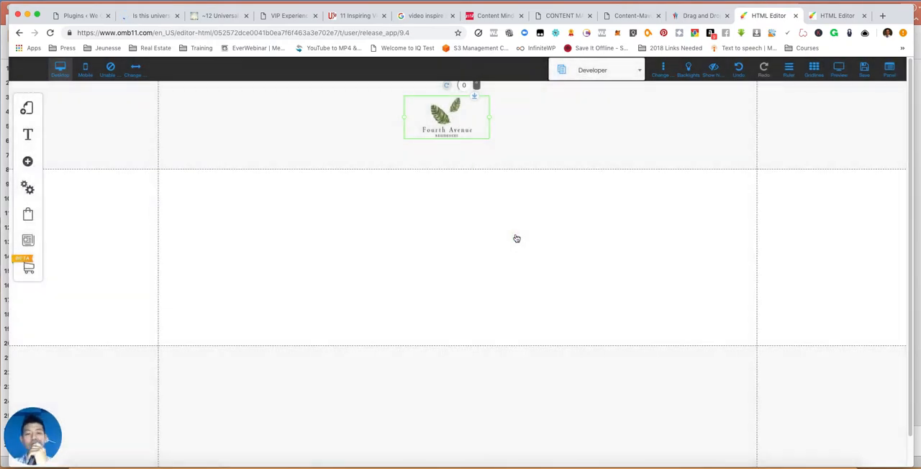
# - Switch to the Home page and move the Fourth Avenue logo to the left end of the header's content area
pyautogui.click(583, 68)
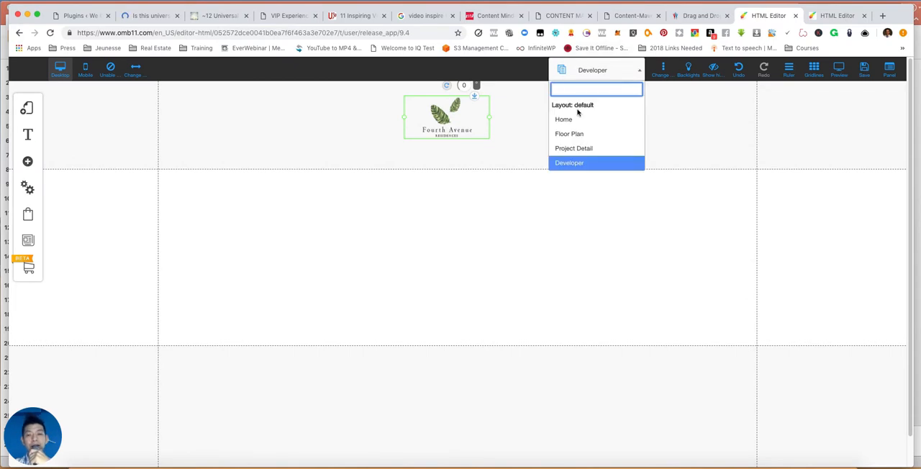
pyautogui.click(580, 120)
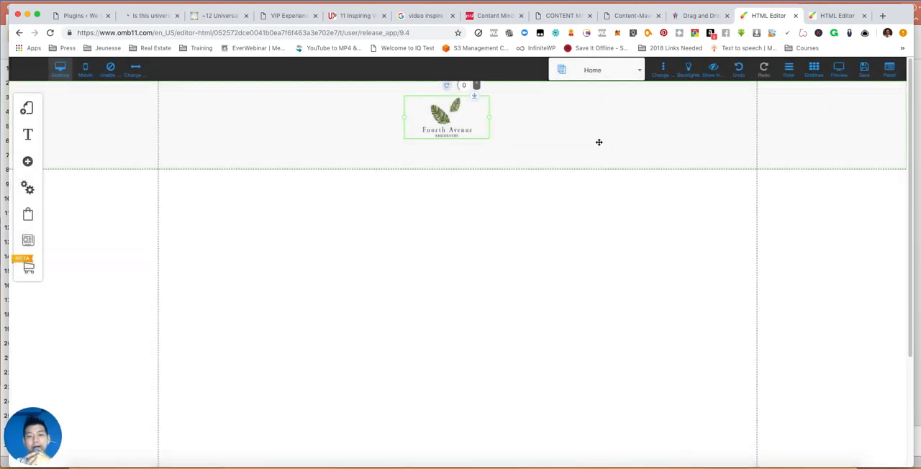
pyautogui.moveTo(458, 171)
pyautogui.mouseDown()
pyautogui.moveTo(460, 148)
pyautogui.moveTo(458, 177)
pyautogui.moveTo(457, 166)
pyautogui.mouseUp()
pyautogui.click(440, 129)
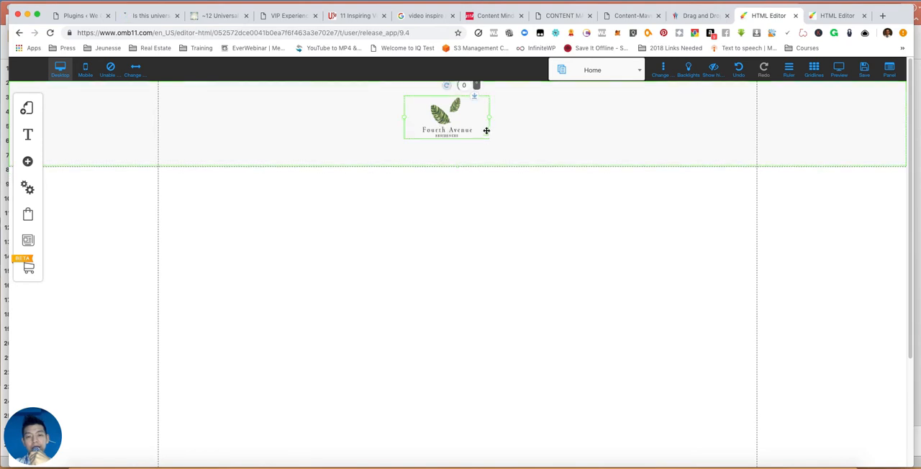
pyautogui.moveTo(489, 123); pyautogui.dragTo(243, 132)
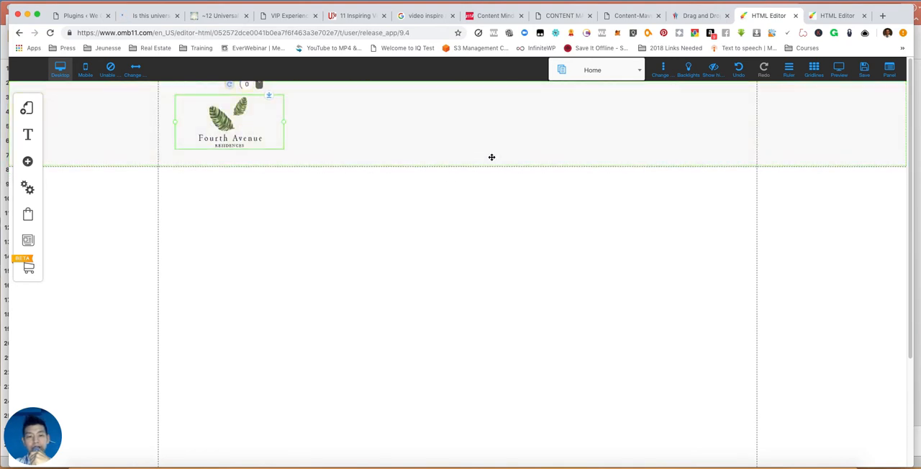
# - Shrink the logo in the header's upper-left corner and reduce the header's height to fit closely around it
pyautogui.moveTo(454, 169); pyautogui.dragTo(460, 159)
pyautogui.moveTo(204, 127); pyautogui.dragTo(196, 118)
pyautogui.moveTo(277, 118); pyautogui.dragTo(227, 121)
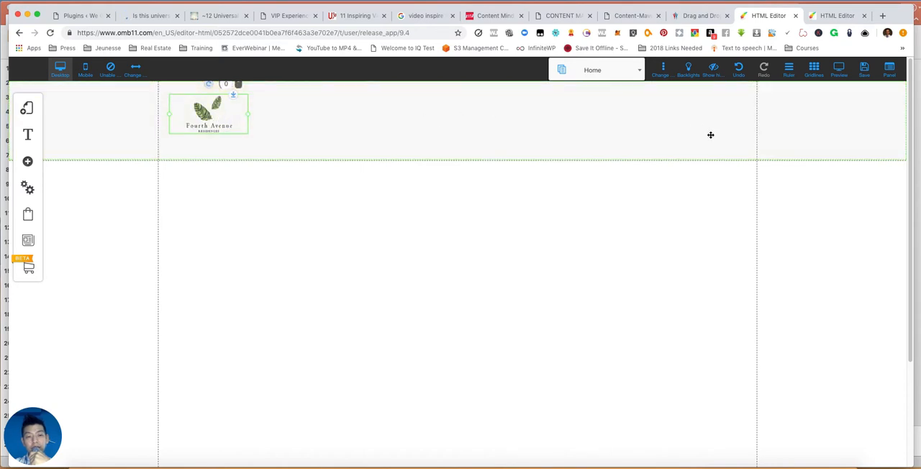
pyautogui.click(464, 144)
pyautogui.moveTo(454, 161); pyautogui.dragTo(454, 145)
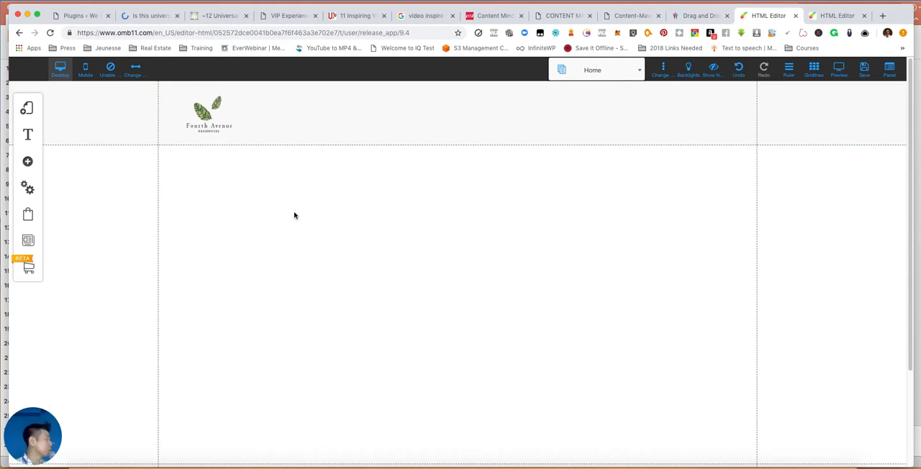
# - Browse the banner templates, comparing the designs in the About Us, Content and Features categories
pyautogui.click(28, 161)
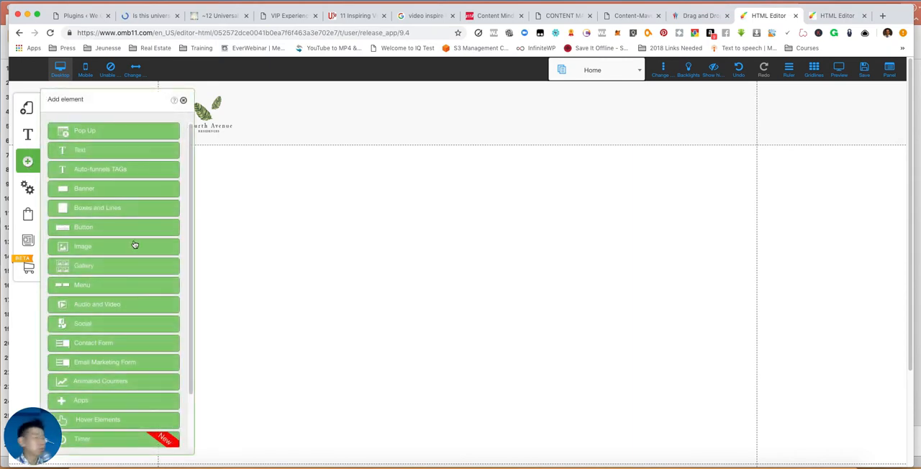
pyautogui.scroll(-3, 113, 262)
pyautogui.scroll(4, 115, 259)
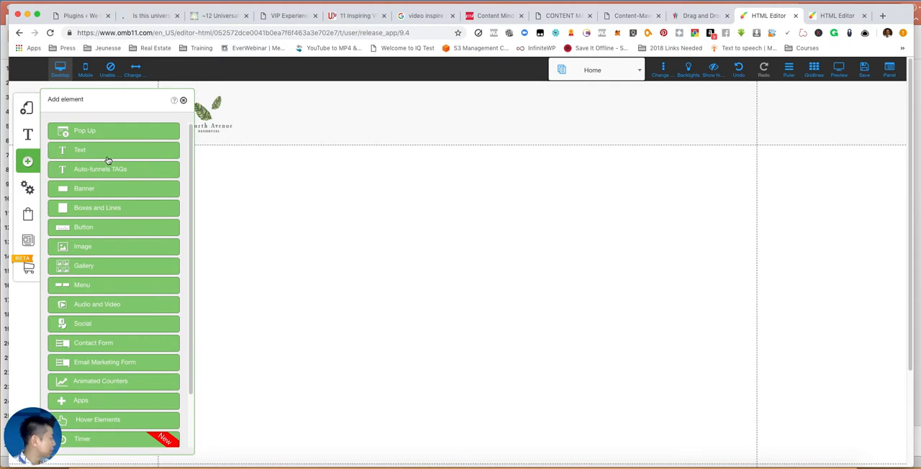
pyautogui.click(87, 189)
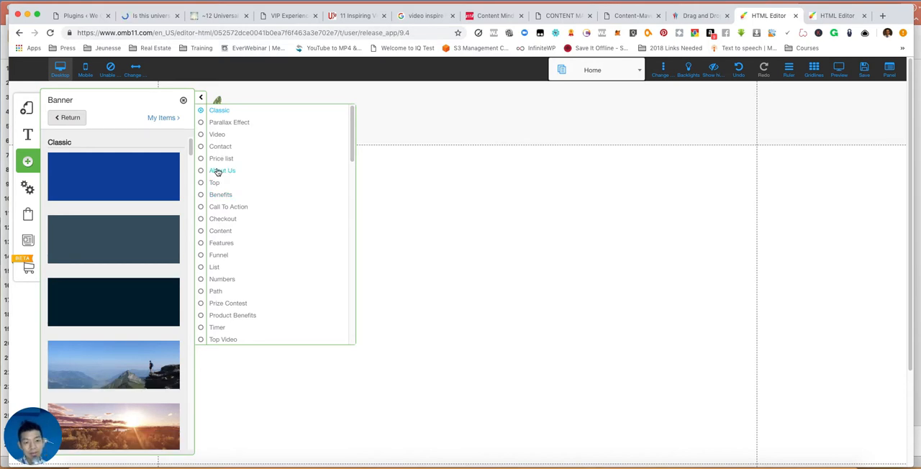
pyautogui.click(218, 172)
pyautogui.scroll(3, 147, 202)
pyautogui.scroll(10, 144, 205)
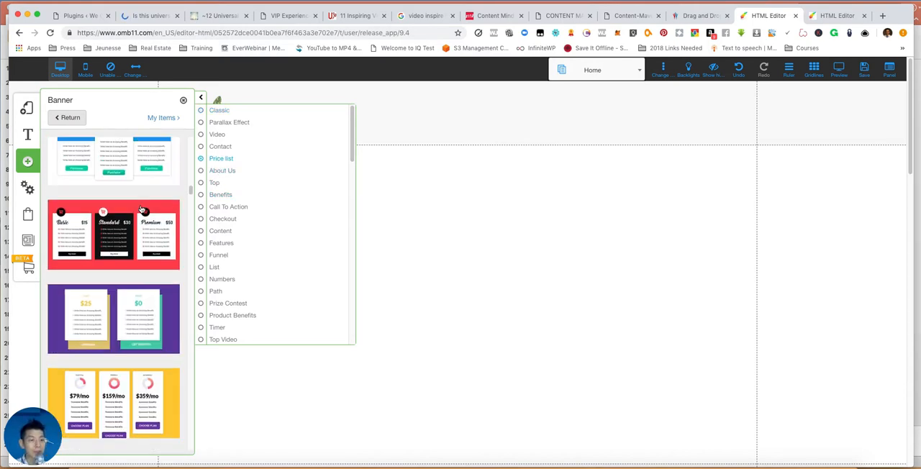
pyautogui.click(224, 171)
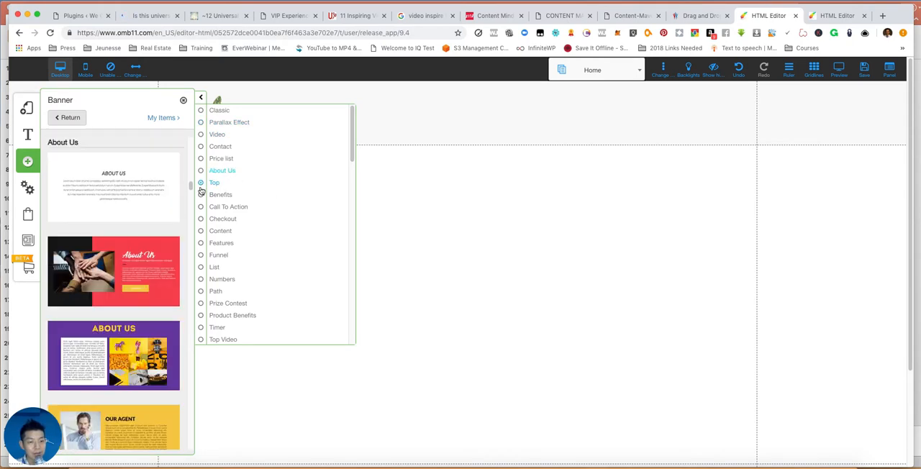
pyautogui.scroll(-2, 101, 290)
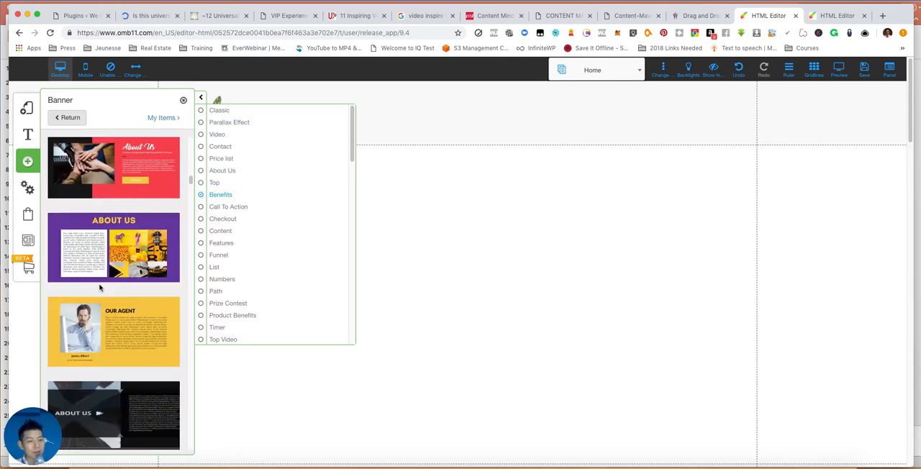
pyautogui.scroll(-6, 101, 289)
pyautogui.scroll(1, 105, 275)
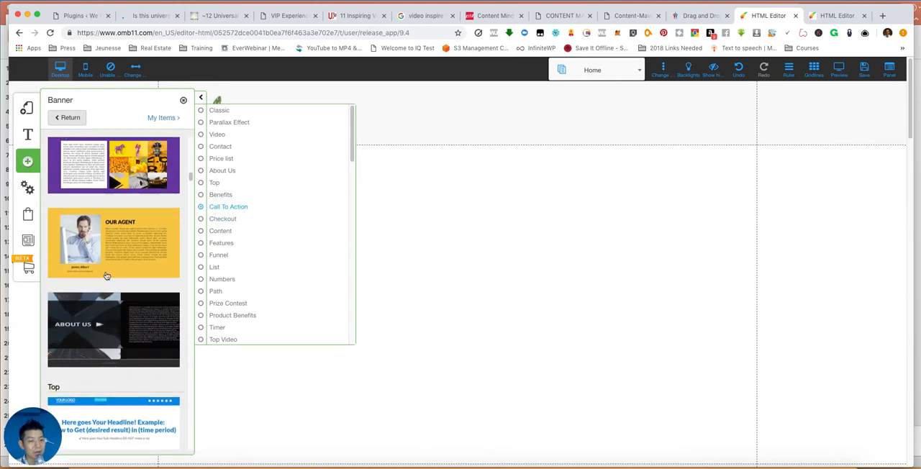
pyautogui.click(226, 231)
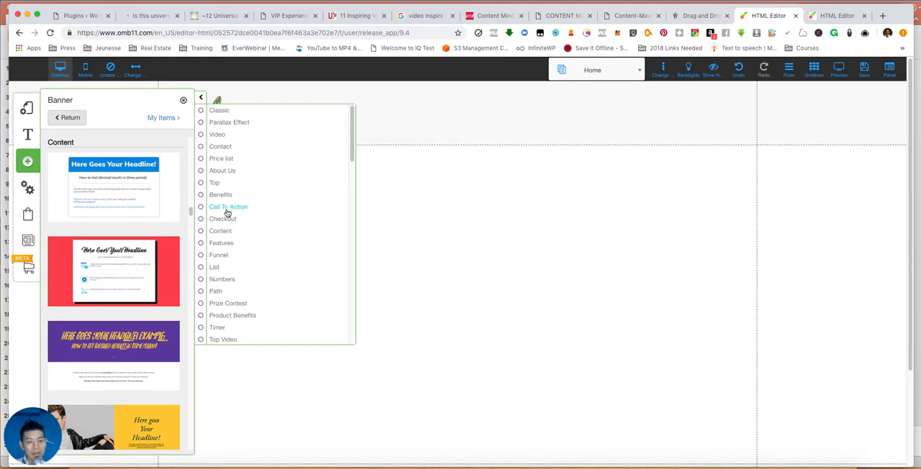
pyautogui.click(220, 243)
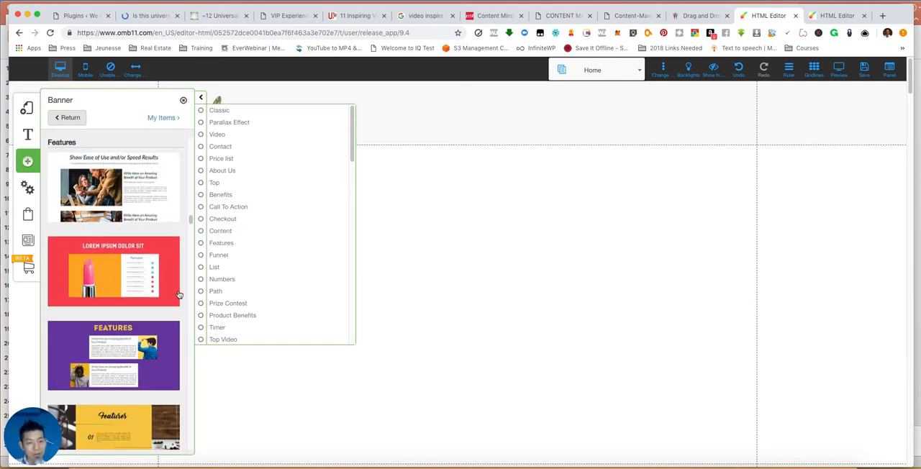
pyautogui.click(234, 231)
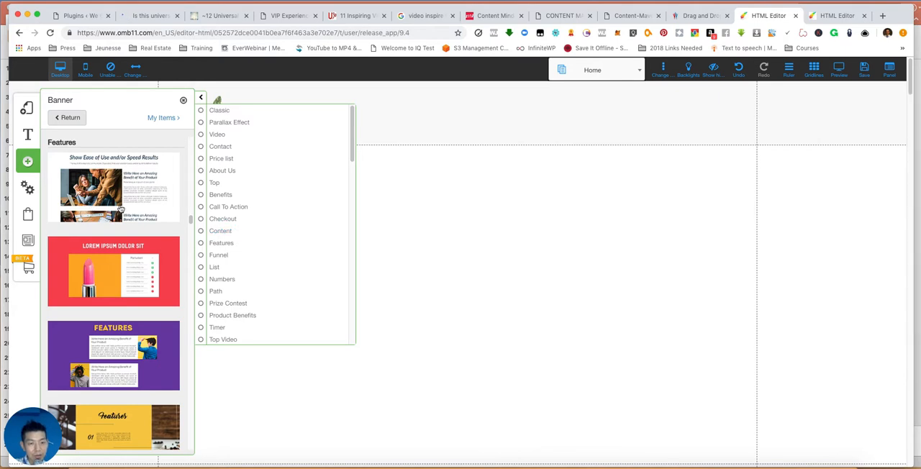
# - Add the purple About Us banner with the text box and photo grid beneath the Home page header
pyautogui.click(223, 172)
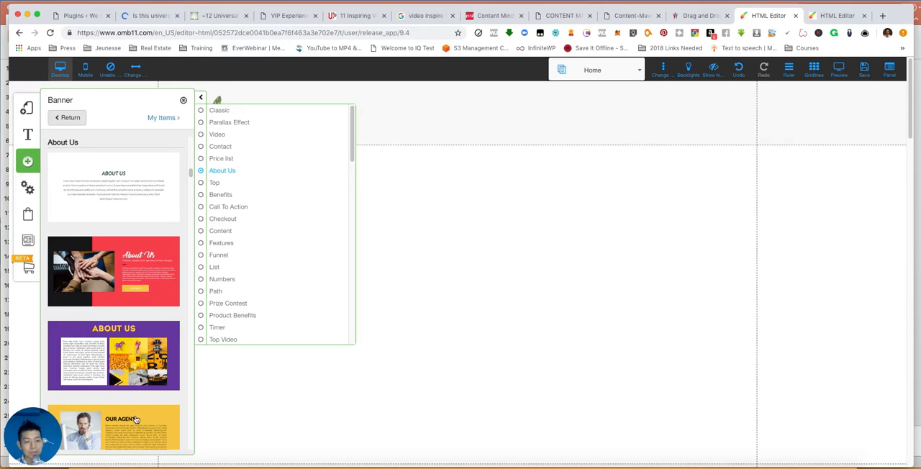
pyautogui.click(131, 345)
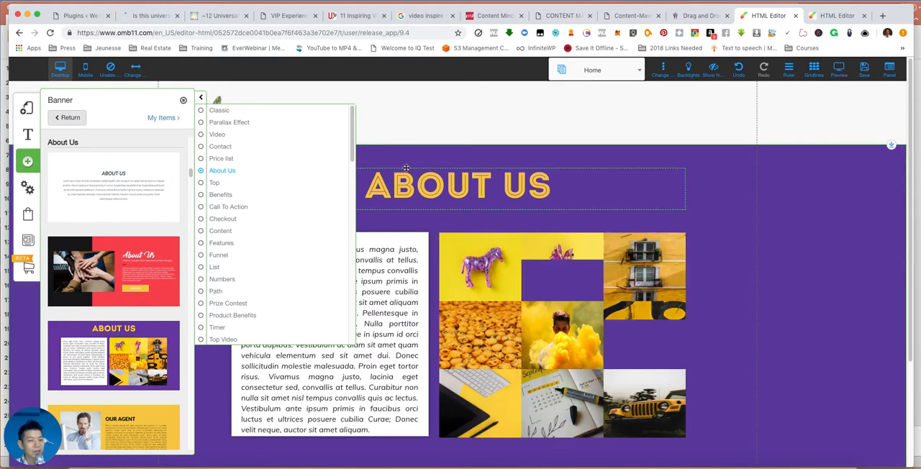
pyautogui.click(410, 115)
pyautogui.scroll(-3, 771, 343)
pyautogui.scroll(3, 771, 344)
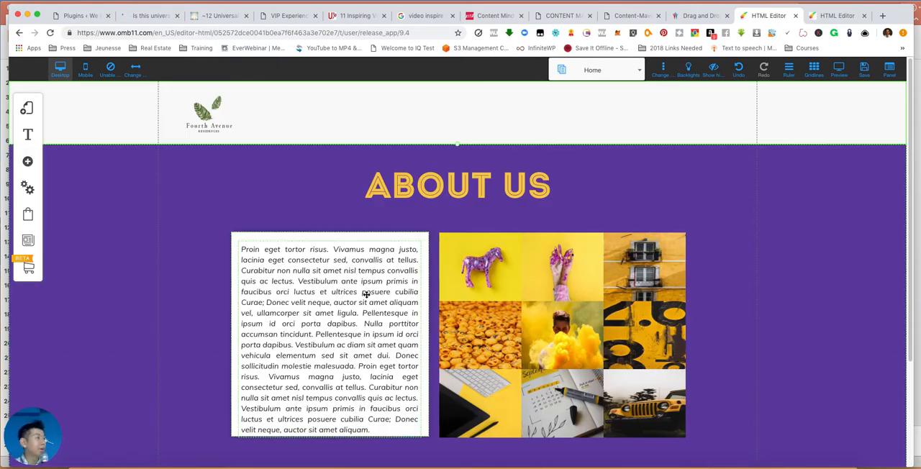
# - Check the Floor Plan page for the new banner and return to the Home page
pyautogui.click(625, 77)
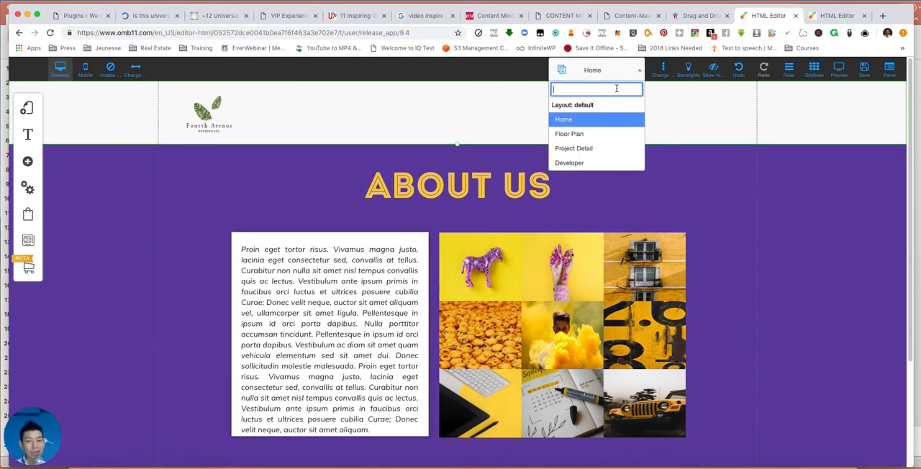
pyautogui.click(592, 133)
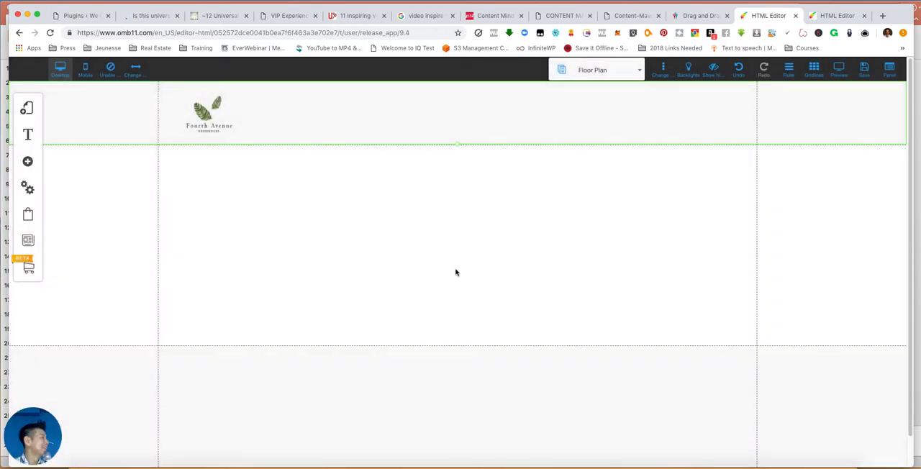
pyautogui.click(640, 78)
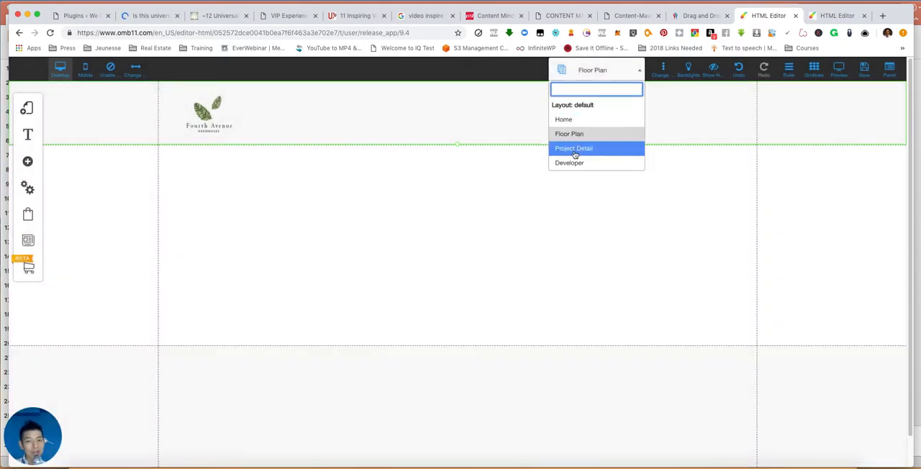
pyautogui.click(587, 120)
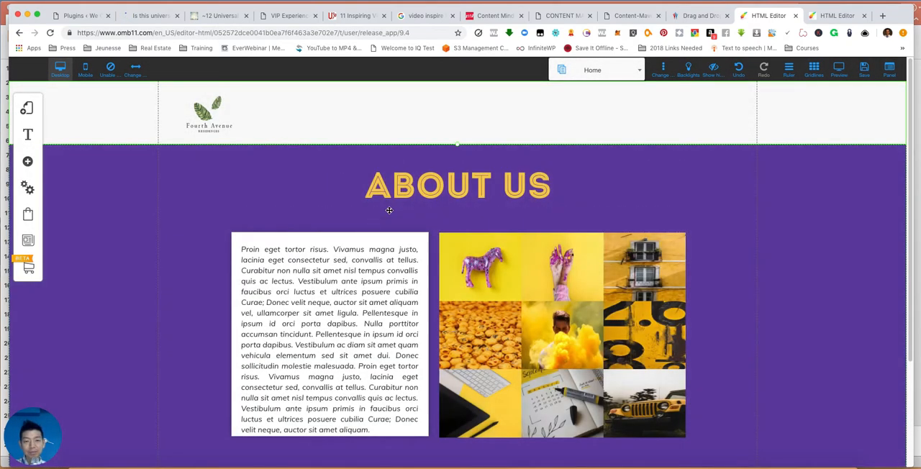
pyautogui.click(400, 194)
pyautogui.click(404, 186)
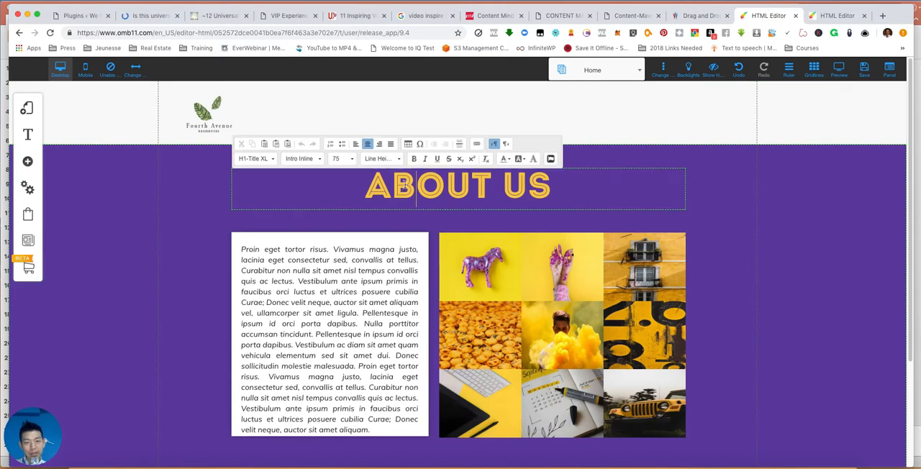
pyautogui.moveTo(502, 184); pyautogui.dragTo(568, 185)
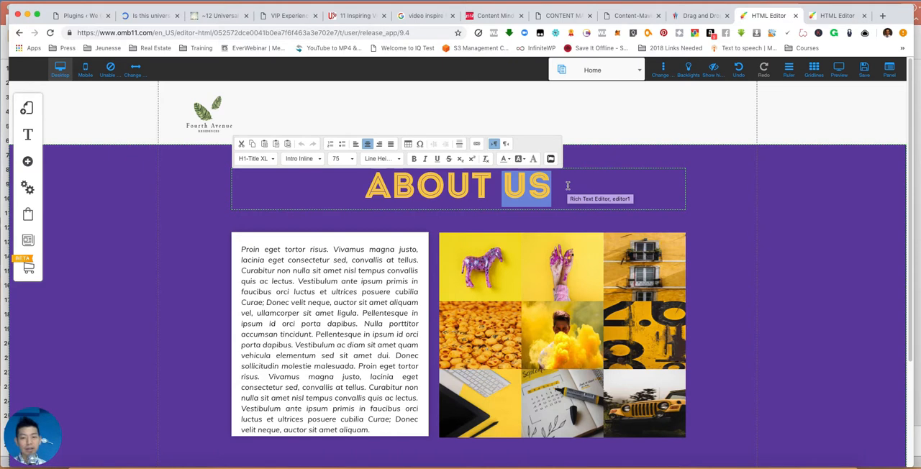
pyautogui.click(568, 186)
pyautogui.click(617, 162)
# - Replace "US" in the banner heading with "Fourth Ave Residences"
pyautogui.click(500, 192)
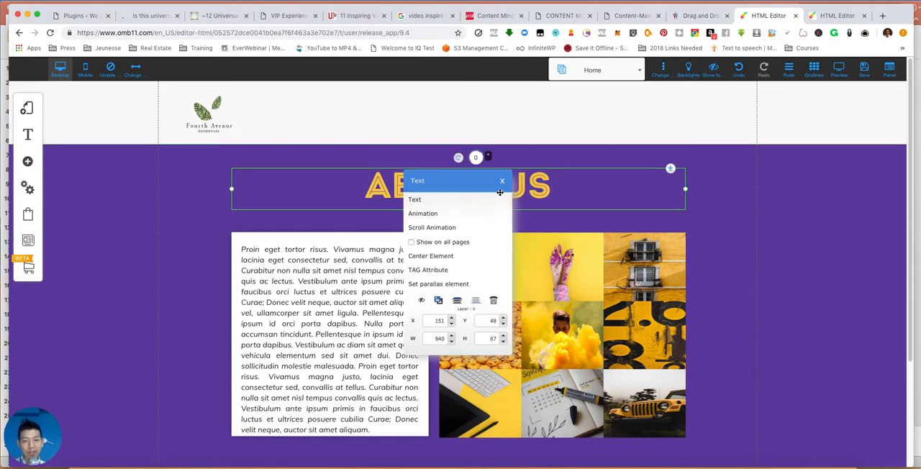
pyautogui.click(434, 207)
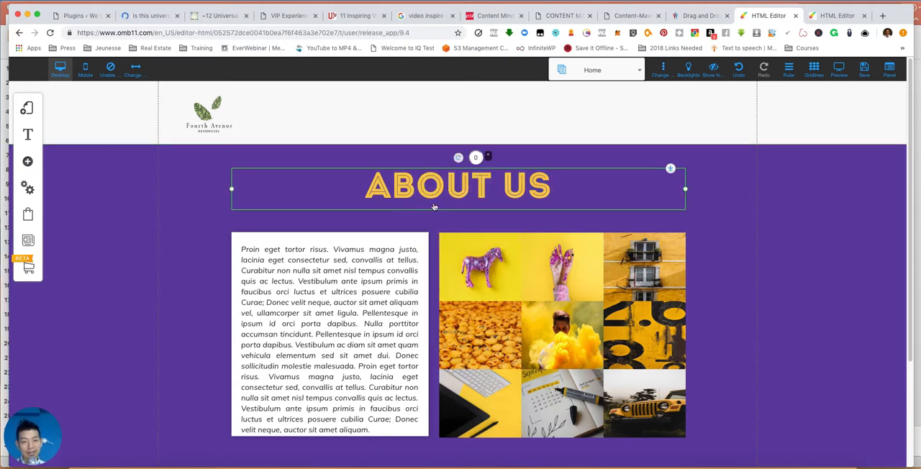
pyautogui.moveTo(502, 186); pyautogui.dragTo(557, 186)
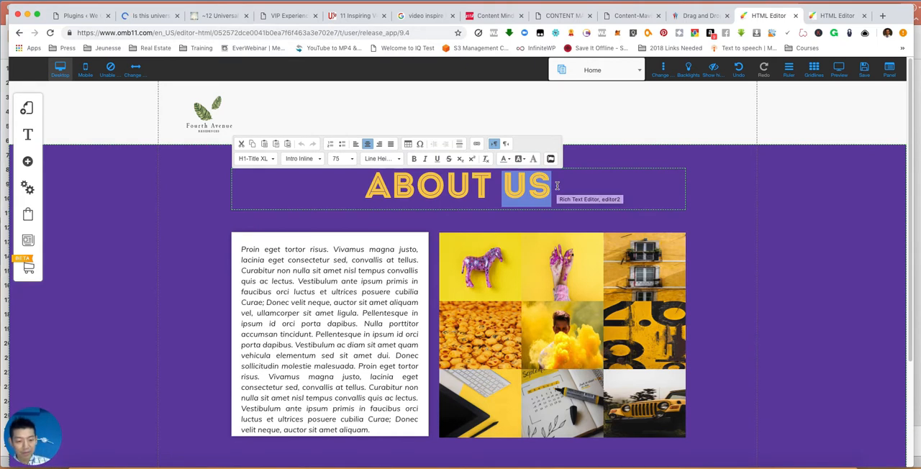
pyautogui.write('FOURTH A')
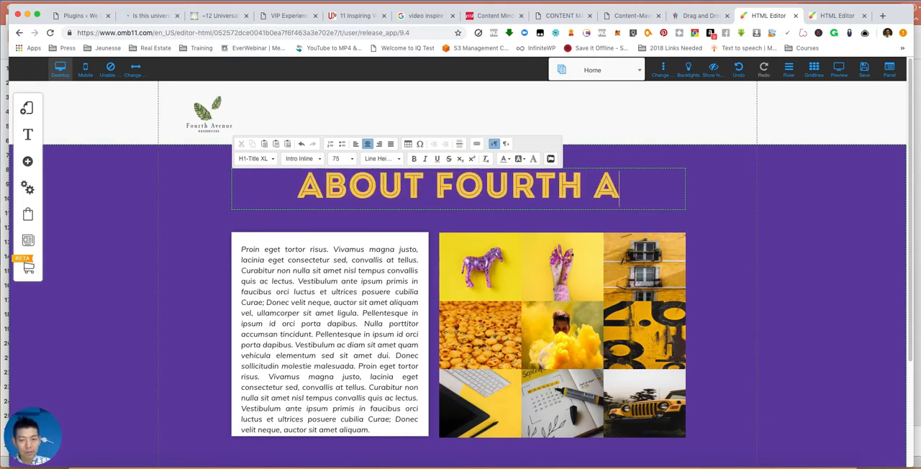
pyautogui.write('VE RESID')
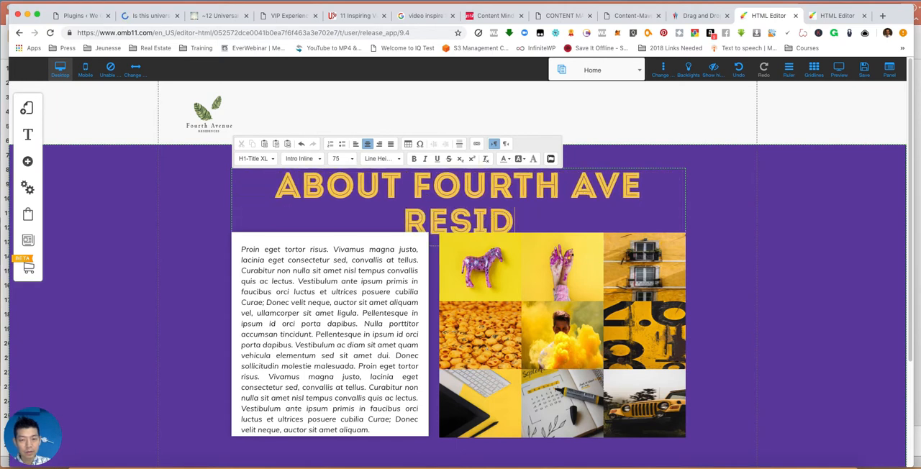
pyautogui.write('ENCES')
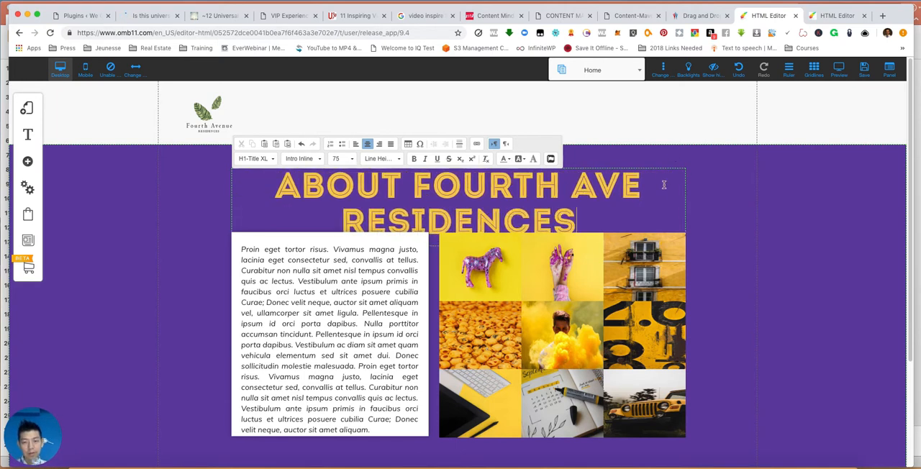
# - Reduce the font size of the whole banner heading to 67
pyautogui.moveTo(607, 219); pyautogui.dragTo(275, 181)
pyautogui.click(353, 159)
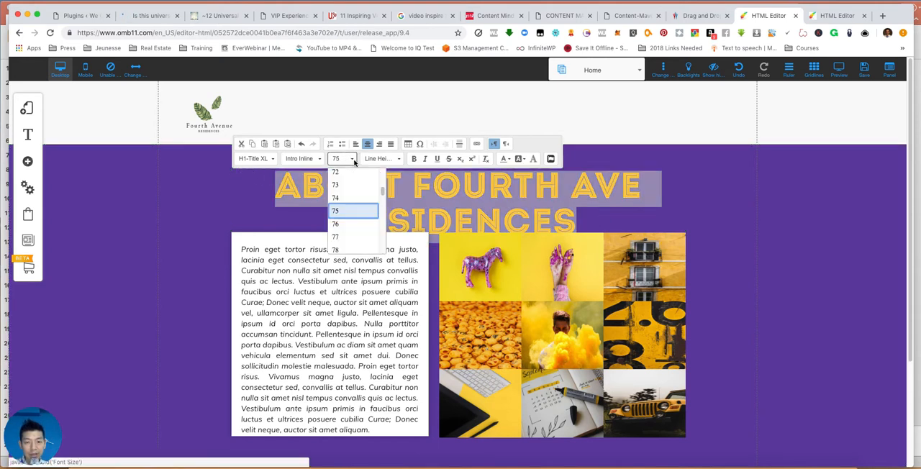
pyautogui.scroll(2, 360, 184)
pyautogui.click(358, 183)
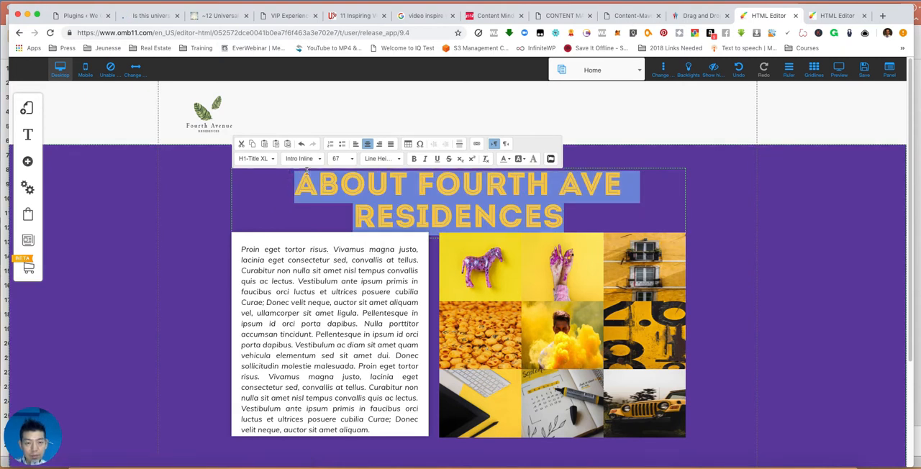
# - Apply the H2-Title L style to the banner heading, try font size 65, and finish editing the text
pyautogui.click(272, 160)
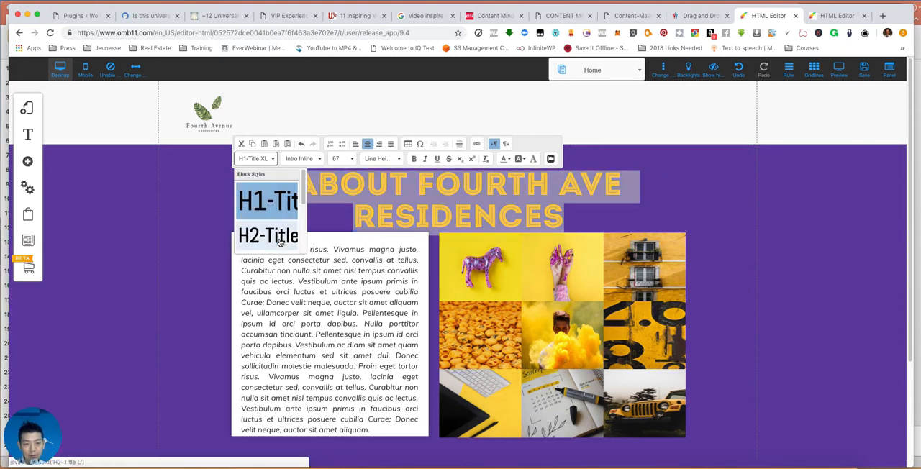
pyautogui.click(270, 234)
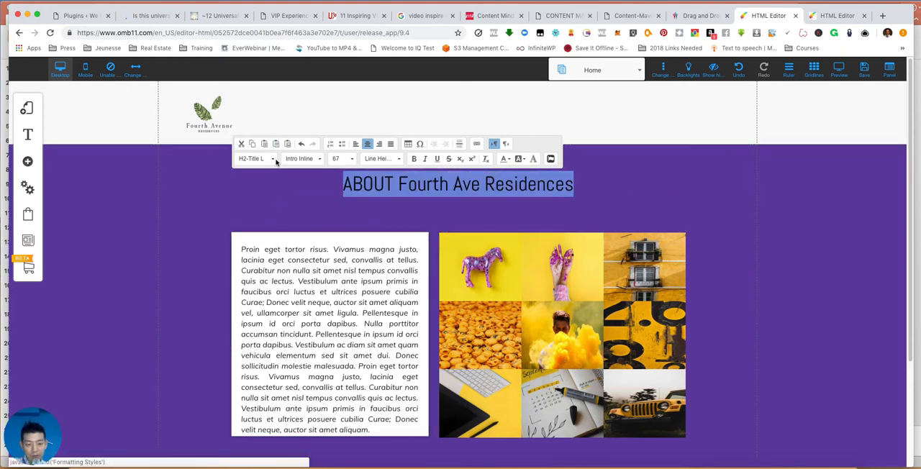
pyautogui.click(336, 160)
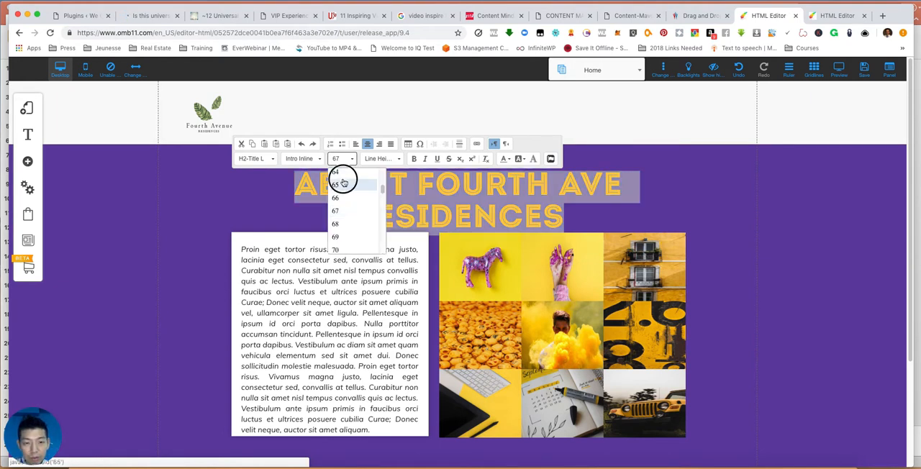
pyautogui.click(336, 184)
pyautogui.click(337, 158)
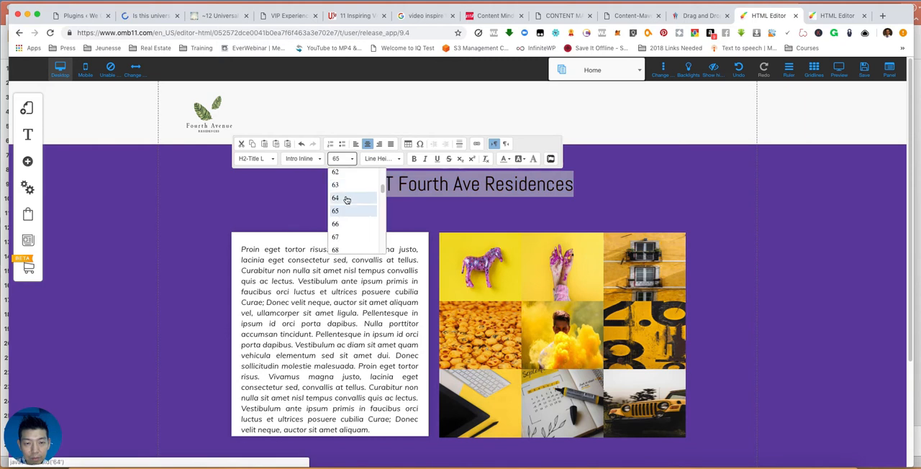
pyautogui.click(341, 229)
pyautogui.click(586, 201)
pyautogui.click(515, 176)
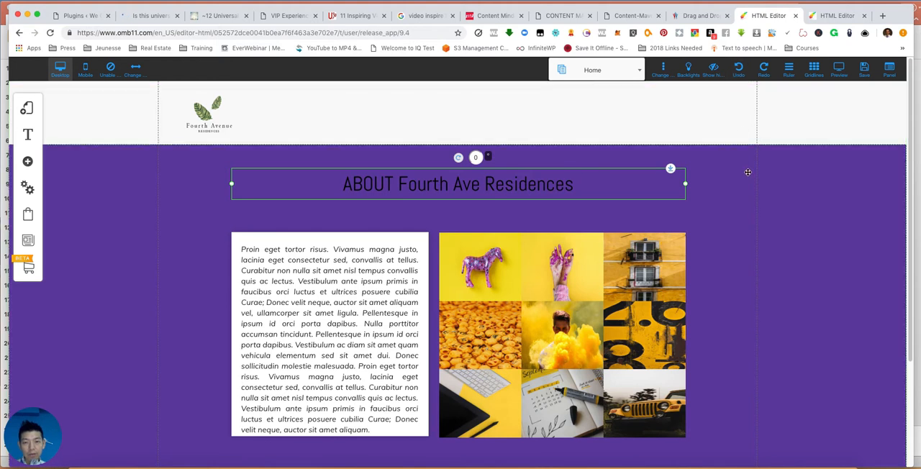
# - Revert the latest heading edits on the banner and replace the restored "ABOUT US" heading with "4TH AVE RESIDENCES"
pyautogui.click(741, 77)
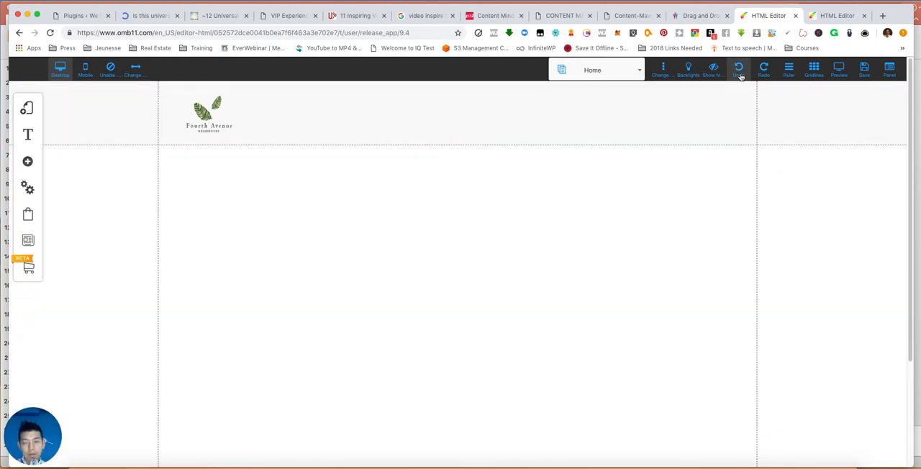
pyautogui.click(765, 69)
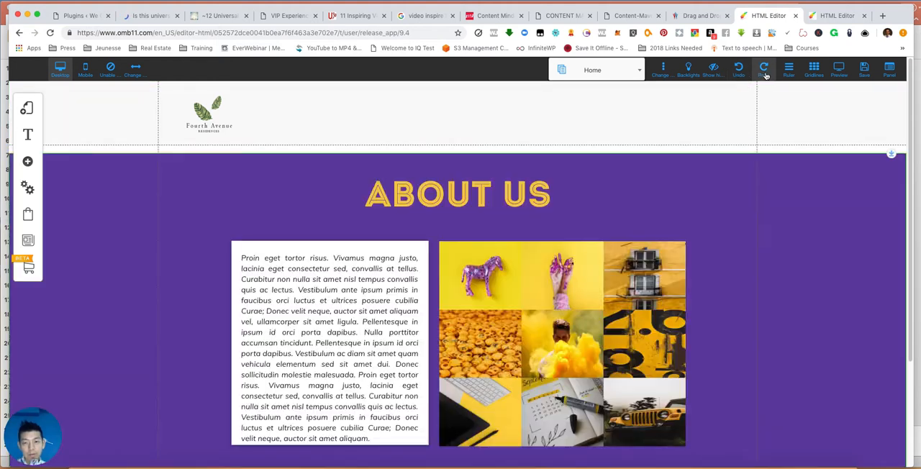
pyautogui.doubleClick(498, 205)
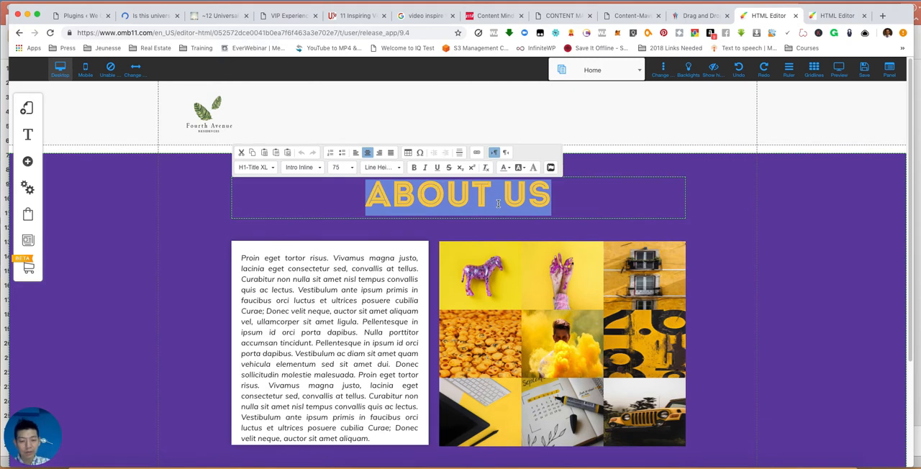
pyautogui.write('4TH AVE RESIE')
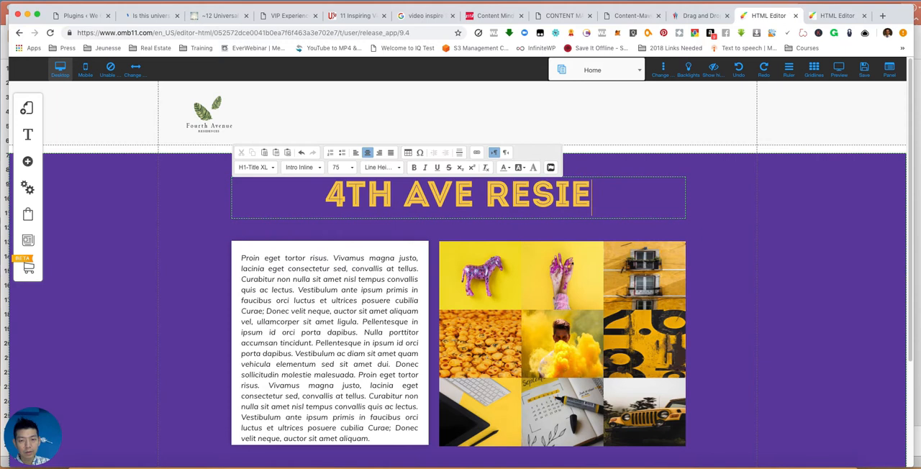
pyautogui.press('BackSpace')
pyautogui.write('DENCES')
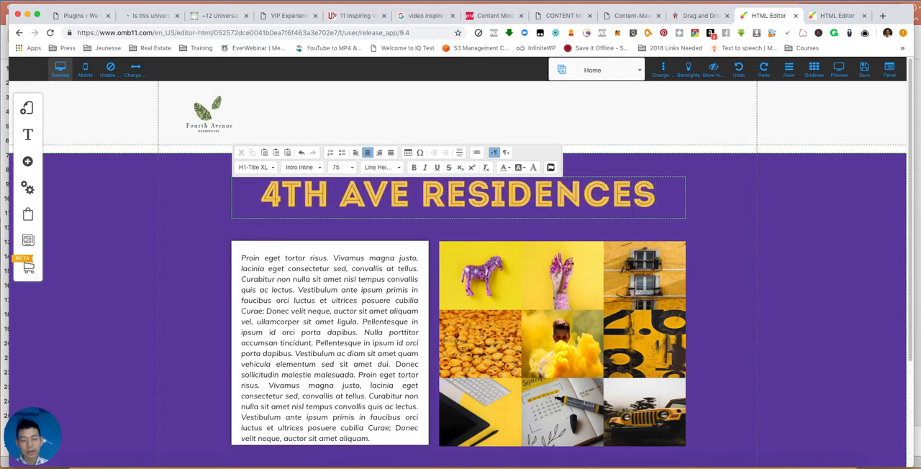
pyautogui.click(699, 206)
pyautogui.click(405, 200)
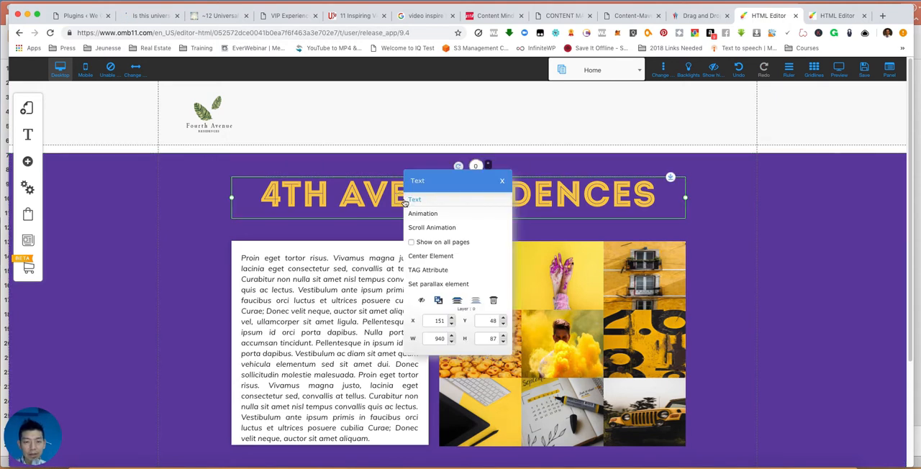
pyautogui.doubleClick(326, 200)
# - Open the banner's placeholder paragraph for editing and select all of its text
pyautogui.click(326, 262)
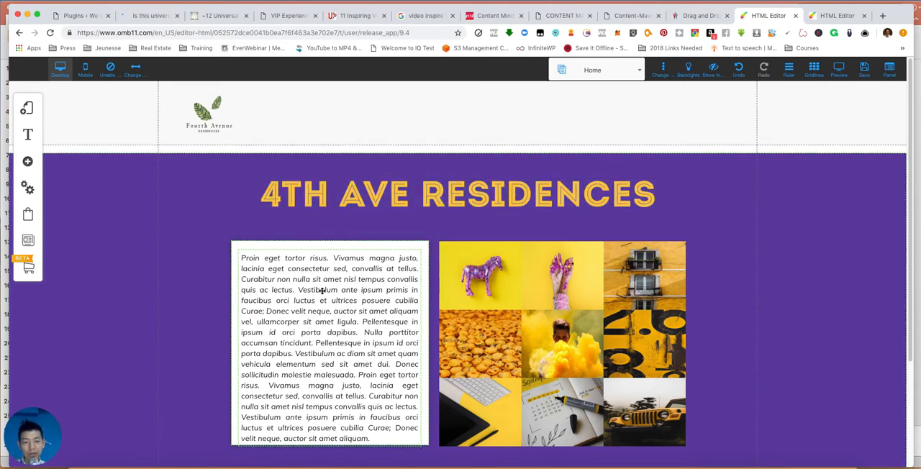
pyautogui.click(320, 295)
pyautogui.moveTo(380, 441); pyautogui.dragTo(238, 251)
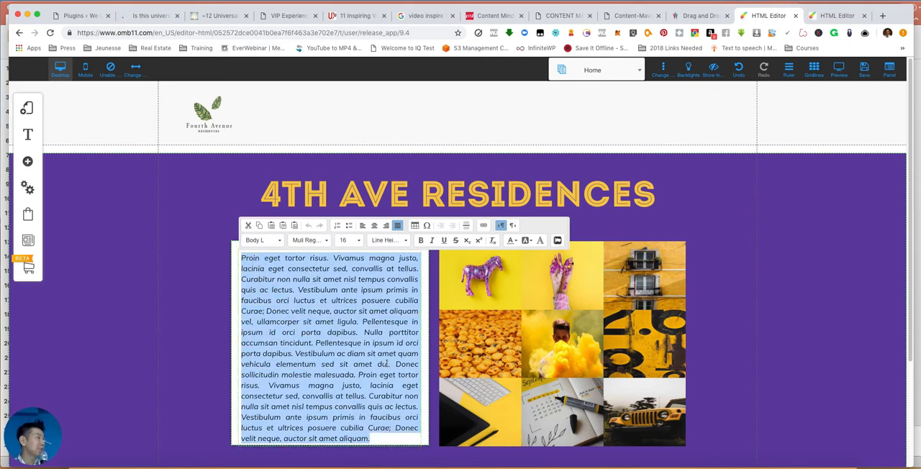
# - Search Google in a new browser tab for "fourth ave residences"
pyautogui.click(879, 15)
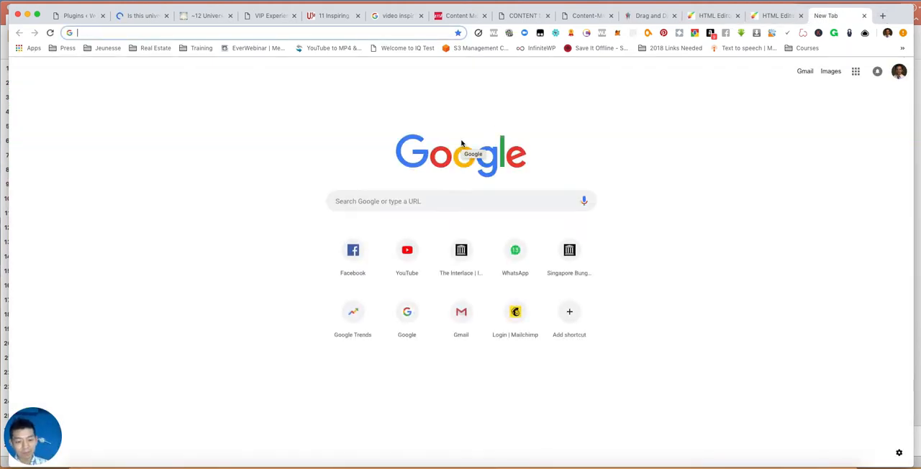
pyautogui.write('google')
pyautogui.press('BackSpace')
pyautogui.click(520, 198)
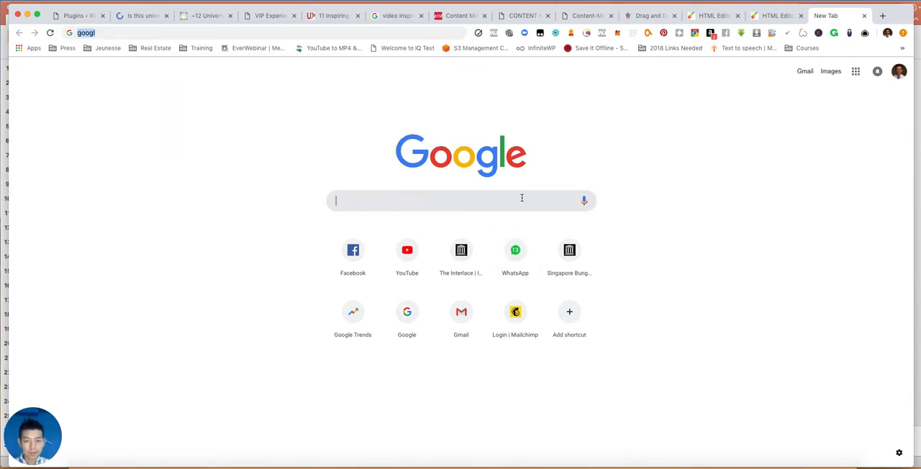
pyautogui.write('fourth ave residences')
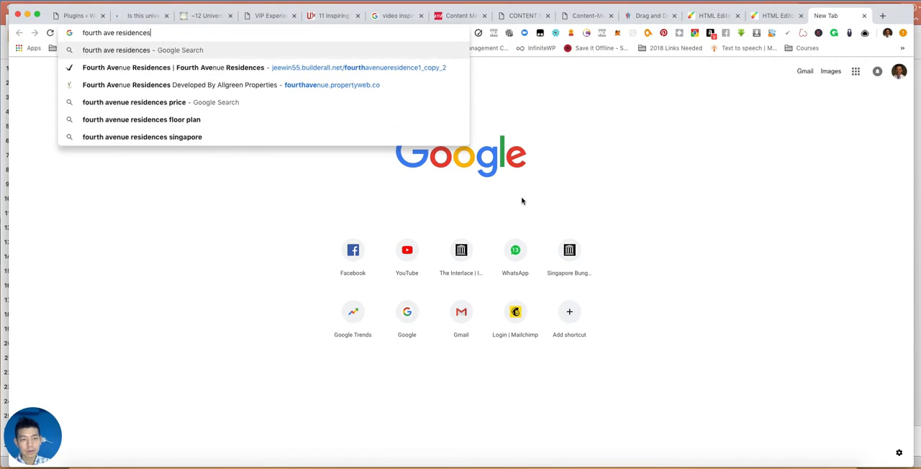
pyautogui.press('Return')
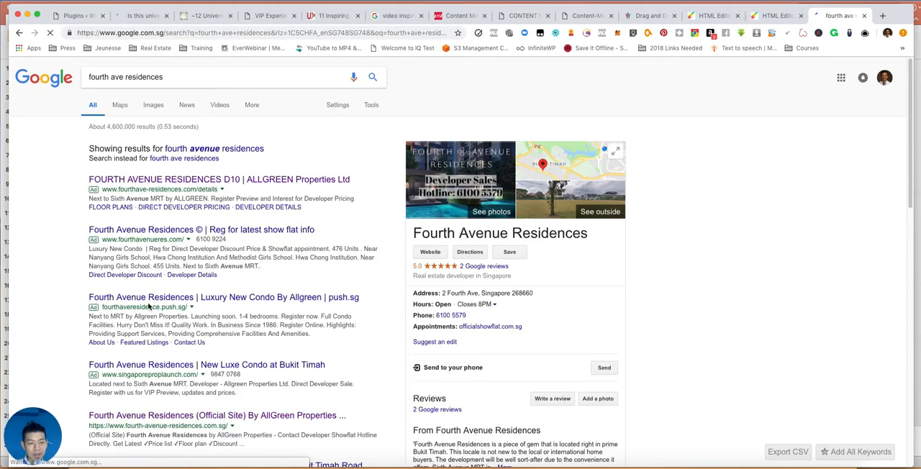
# - Open the Fourth Avenue Residences (Official Site) search result and copy all the description paragraphs above its location section
pyautogui.scroll(-2, 182, 303)
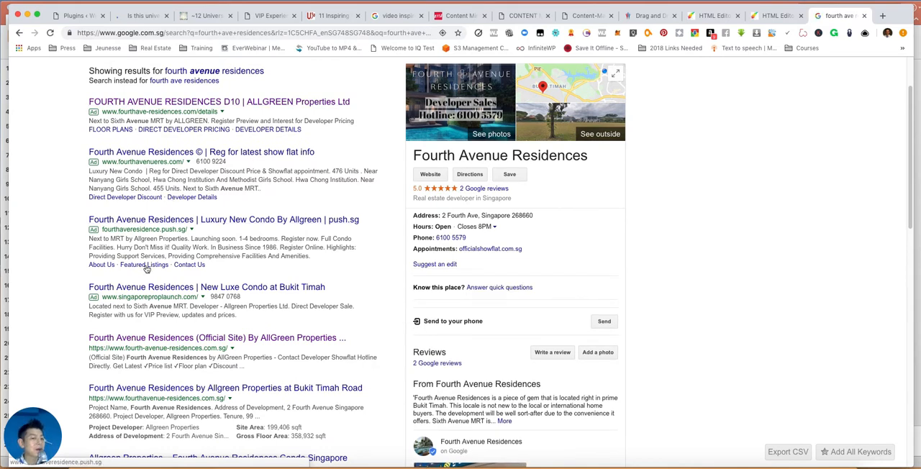
pyautogui.scroll(-5, 166, 208)
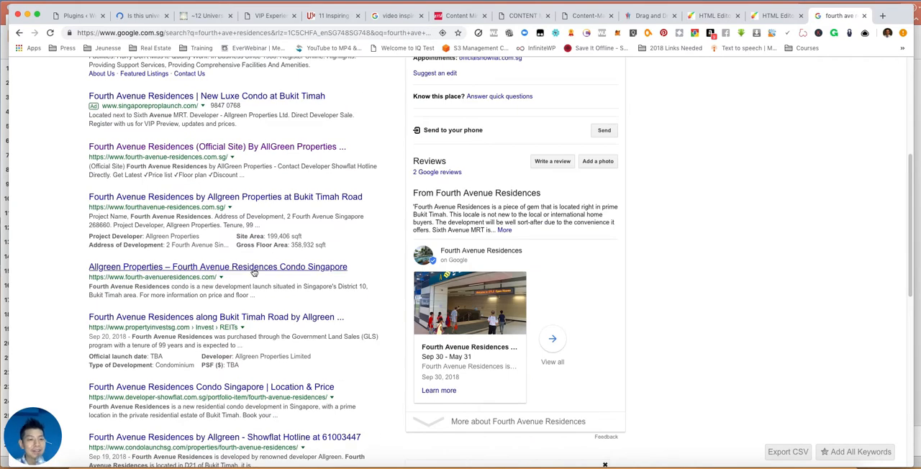
pyautogui.click(186, 152)
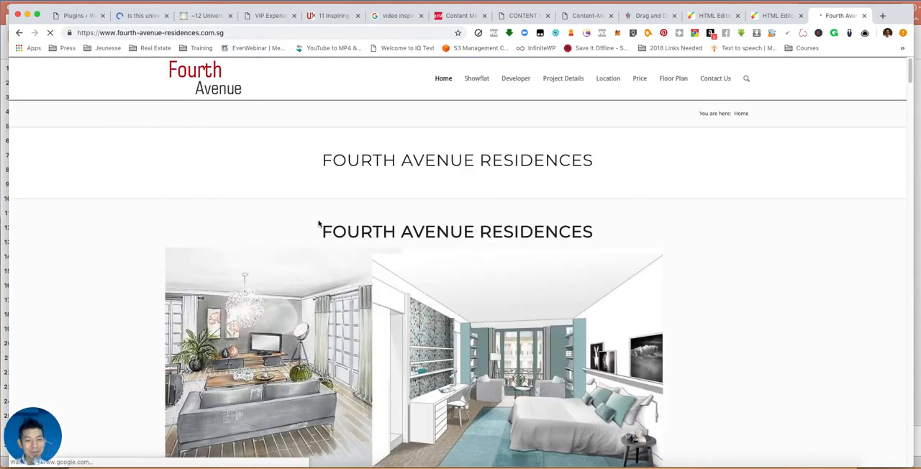
pyautogui.scroll(-5, 298, 209)
pyautogui.tripleClick(341, 252)
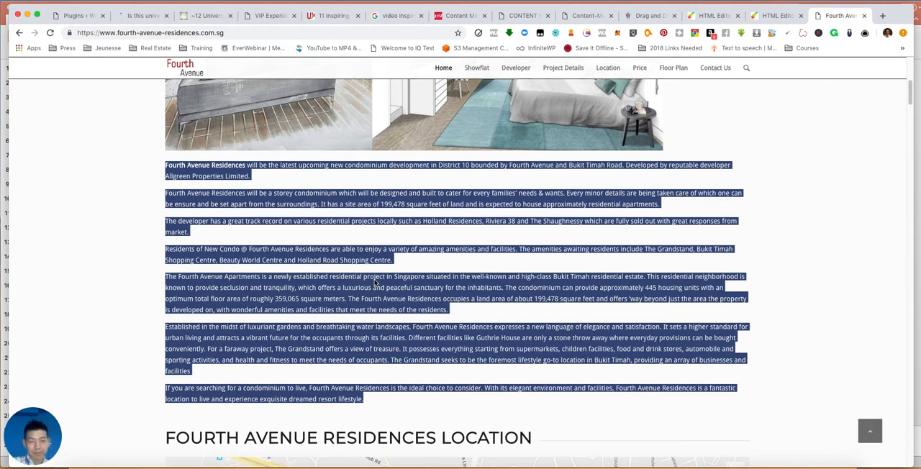
pyautogui.press('super+Tab')
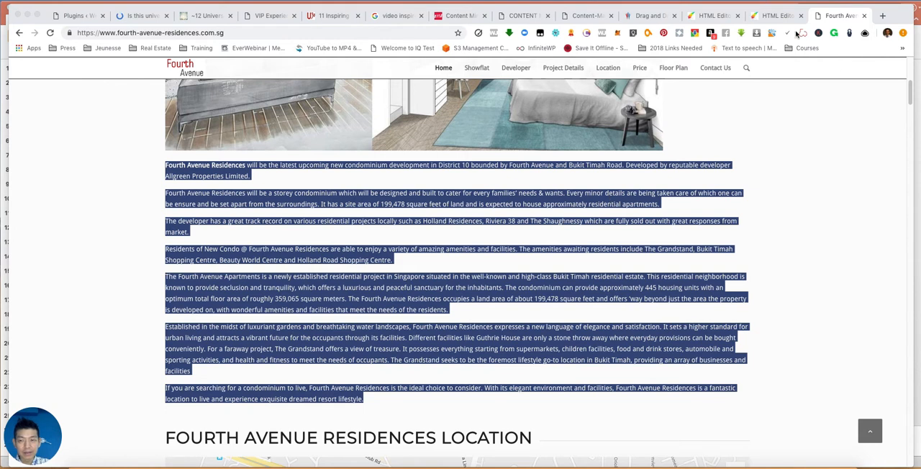
# - Return to the Home page in the HTML editor and replace the banner's placeholder paragraph with the copied description
pyautogui.click(776, 15)
pyautogui.click(709, 15)
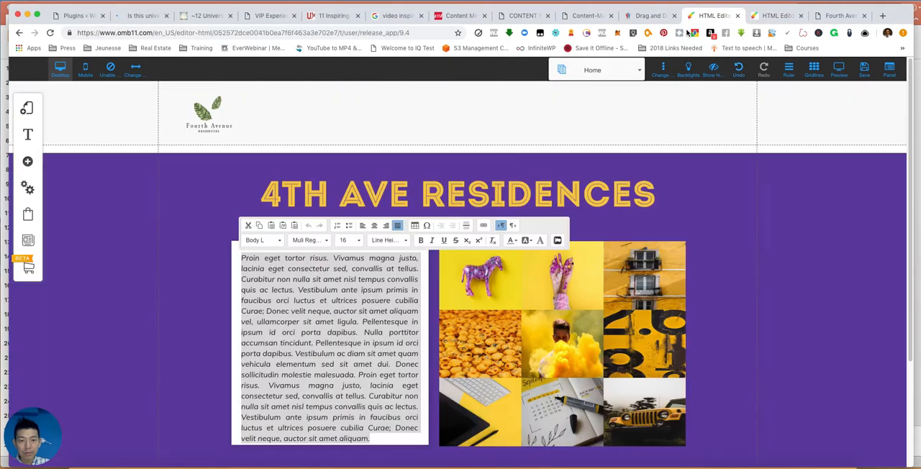
pyautogui.click(365, 294)
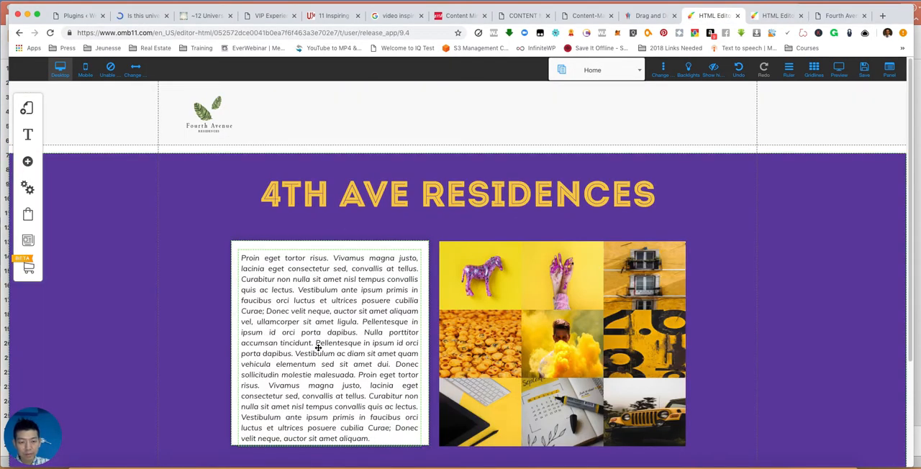
pyautogui.click(317, 347)
pyautogui.hotkey('ctrl', 'a')
pyautogui.hotkey('ctrl', 'v')
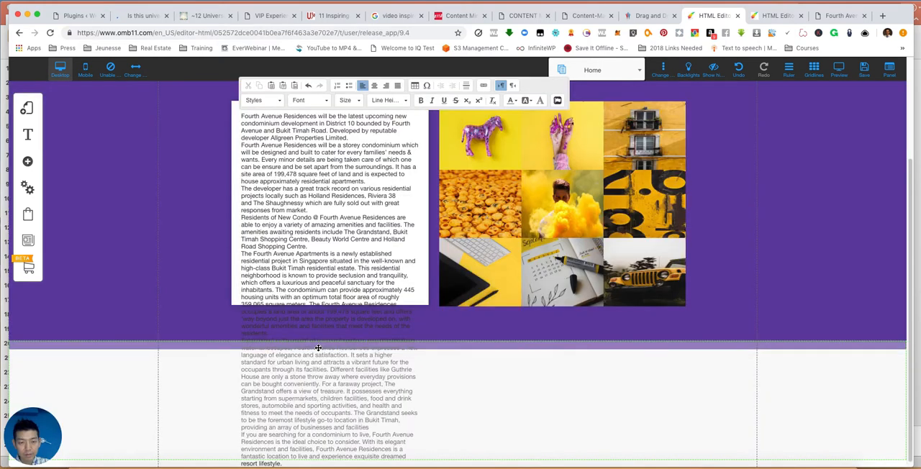
pyautogui.scroll(4, 339, 326)
pyautogui.scroll(-4, 338, 327)
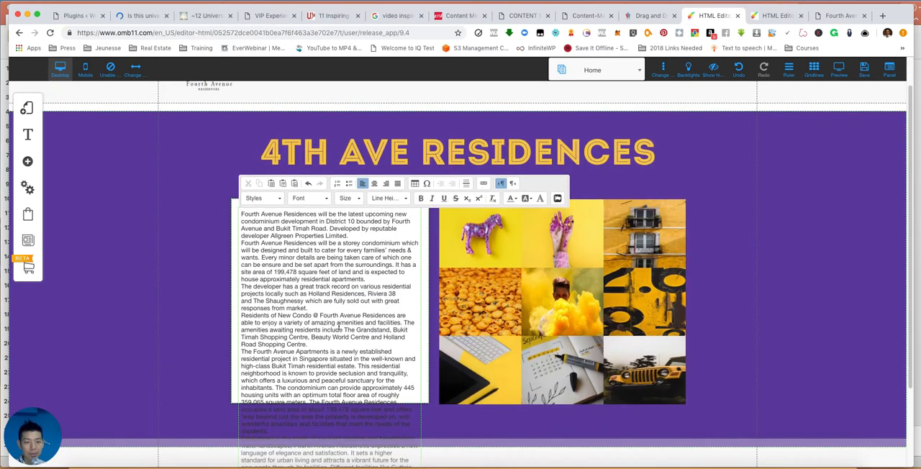
pyautogui.click(210, 289)
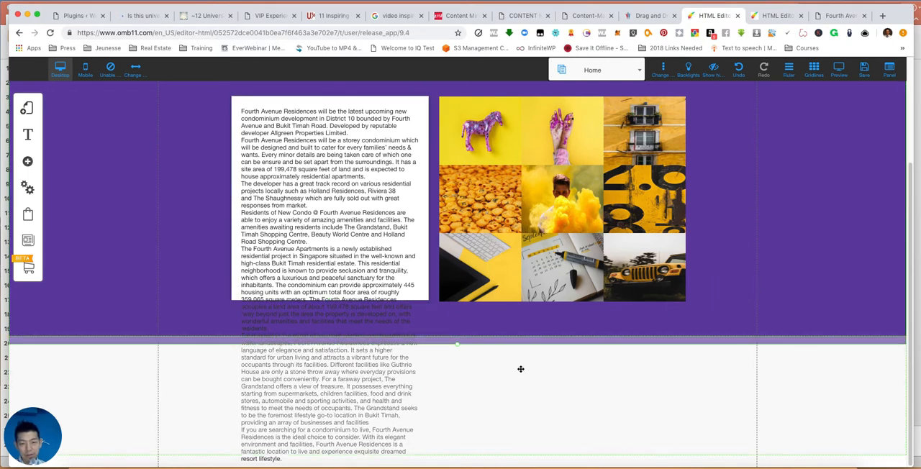
# - Move the section below the banner down and extend the purple background to the end of the description text
pyautogui.moveTo(454, 346); pyautogui.dragTo(449, 363)
pyautogui.scroll(2, 774, 297)
pyautogui.scroll(-2, 777, 296)
pyautogui.moveTo(705, 382); pyautogui.dragTo(711, 426)
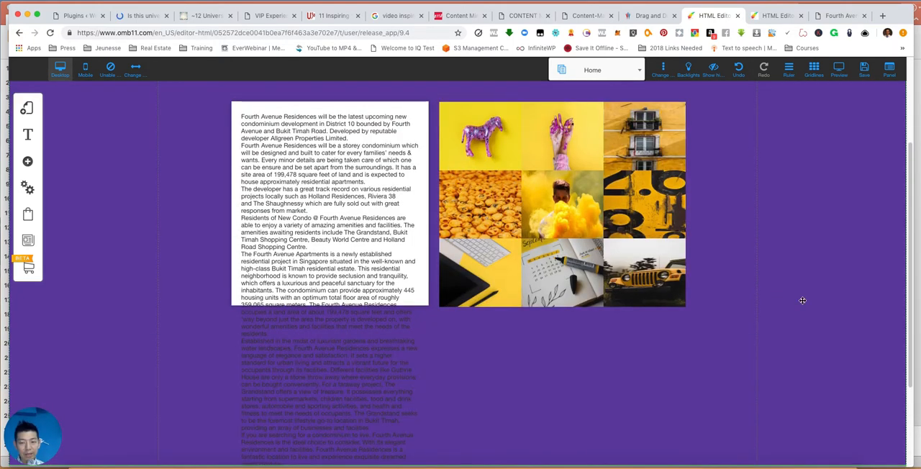
pyautogui.scroll(-3, 908, 315)
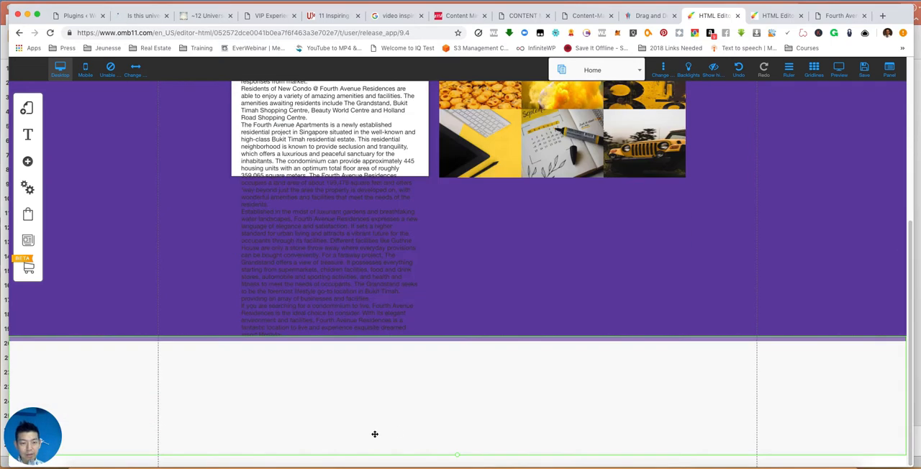
pyautogui.moveTo(370, 401)
pyautogui.mouseDown()
pyautogui.moveTo(373, 415)
pyautogui.moveTo(375, 406)
pyautogui.mouseUp()
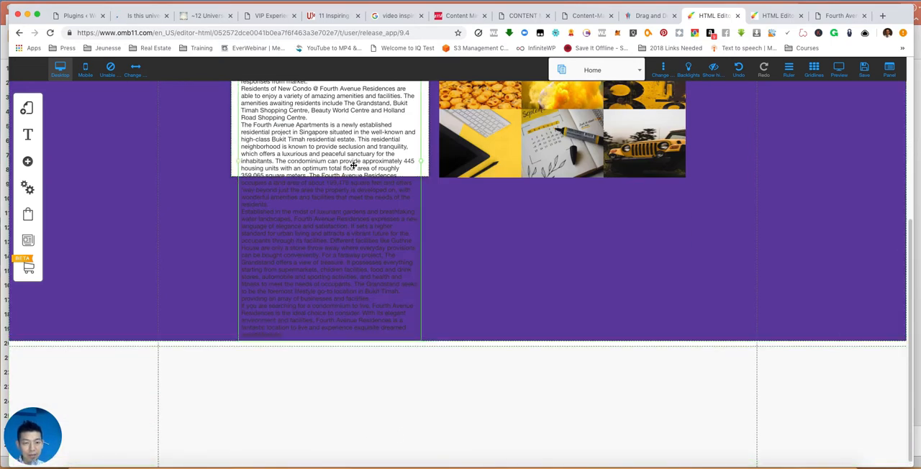
# - Stretch the white text box down around the whole description, then adjust the purple banner's lower edge and its position beneath the header
pyautogui.click(427, 160)
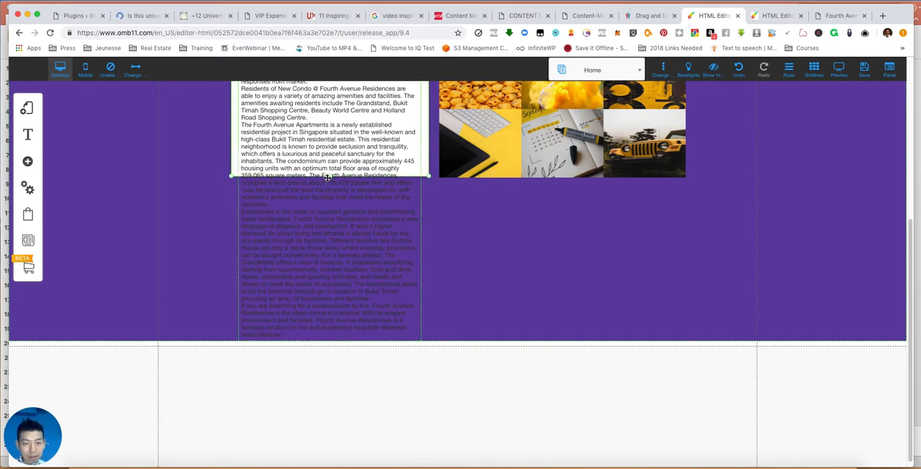
pyautogui.moveTo(330, 177); pyautogui.dragTo(335, 343)
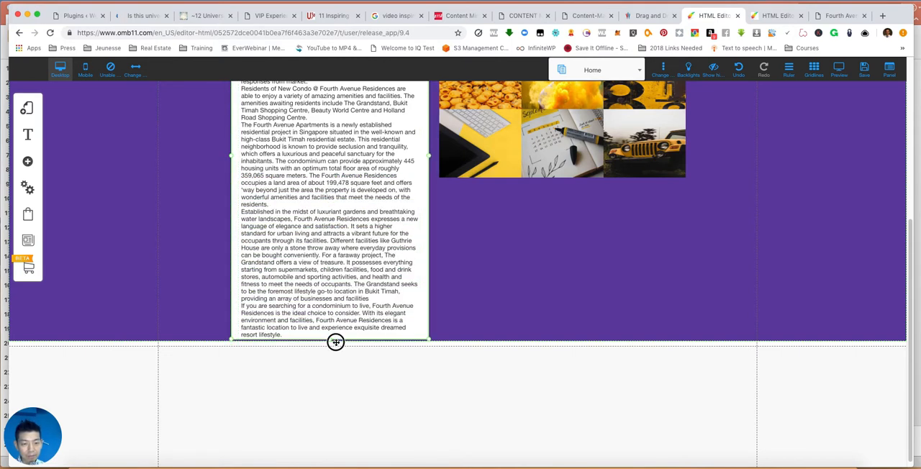
pyautogui.moveTo(529, 367); pyautogui.dragTo(528, 385)
pyautogui.click(506, 350)
pyautogui.moveTo(499, 345); pyautogui.dragTo(459, 349)
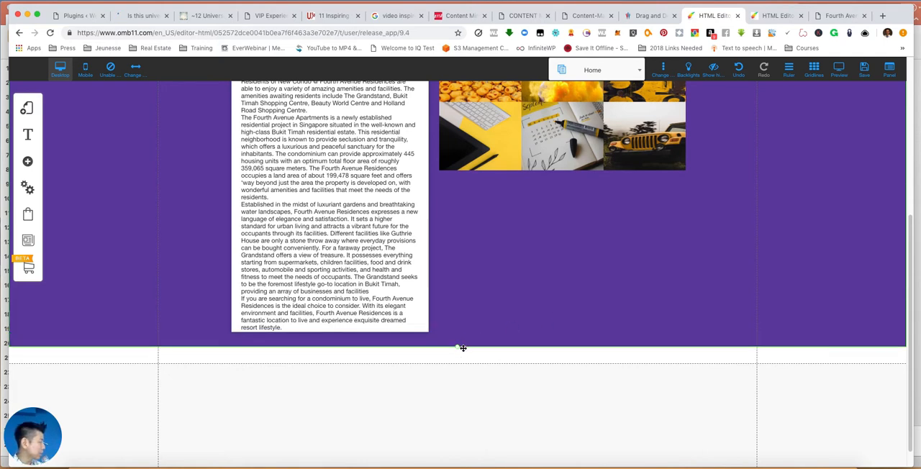
pyautogui.moveTo(460, 349); pyautogui.dragTo(465, 326)
pyautogui.scroll(5, 465, 327)
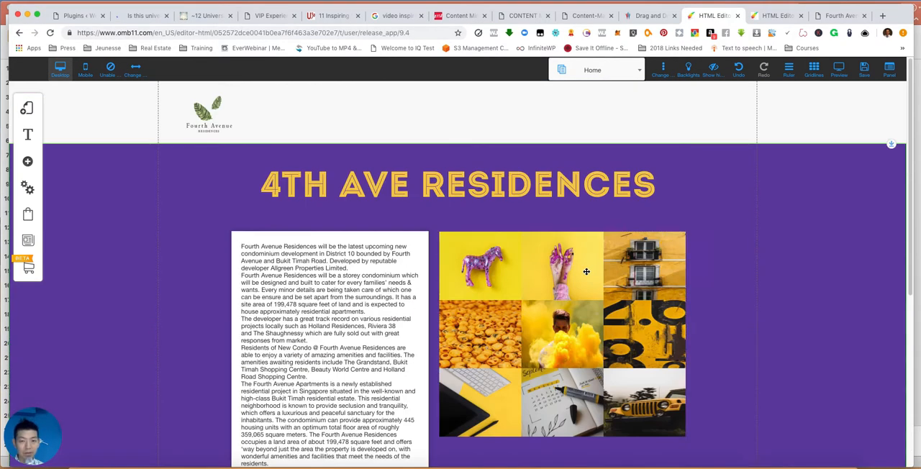
pyautogui.moveTo(745, 235); pyautogui.dragTo(718, 236)
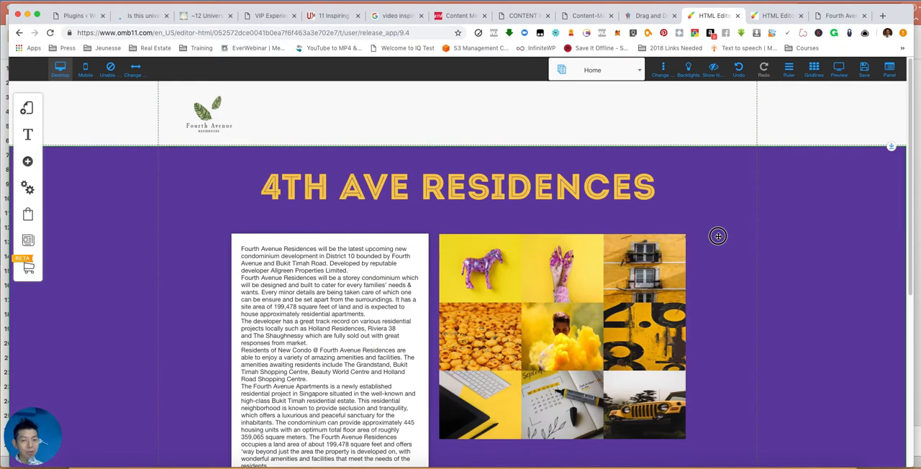
# - Enlarge the banner's image gallery to about 584 wide and 760 high, roughly level with the bottom of the text box
pyautogui.scroll(-5, 722, 280)
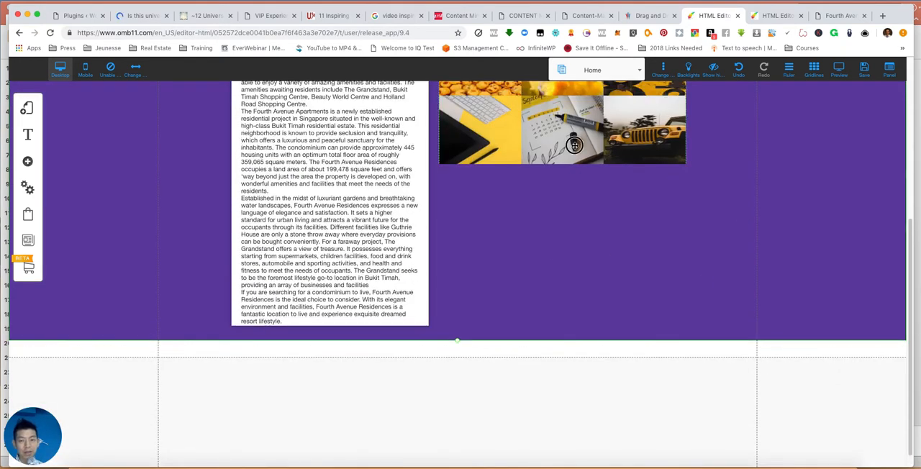
pyautogui.moveTo(686, 164); pyautogui.dragTo(721, 326)
pyautogui.scroll(5, 618, 268)
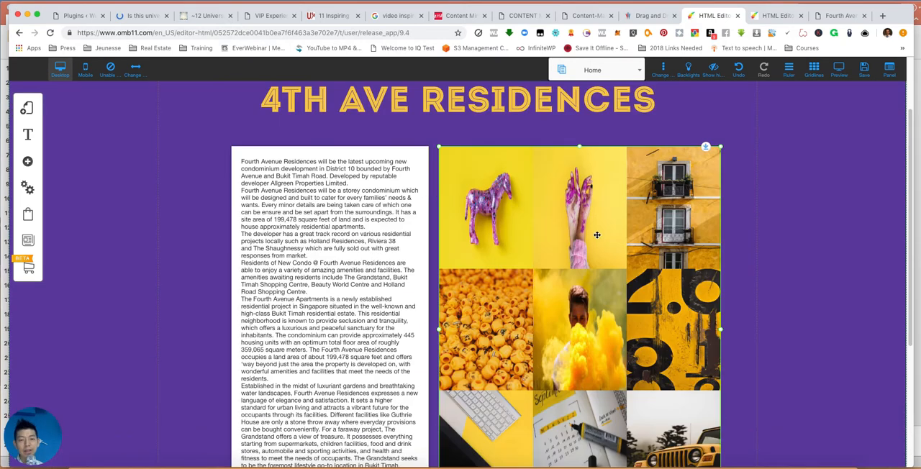
# - Examine the banner gallery's column settings and the set of images it contains, leaving its configuration as it is
pyautogui.doubleClick(597, 234)
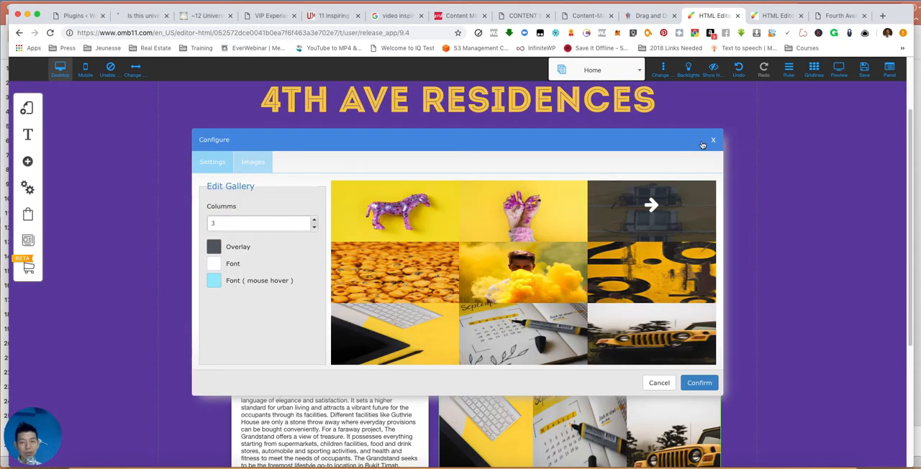
pyautogui.click(713, 141)
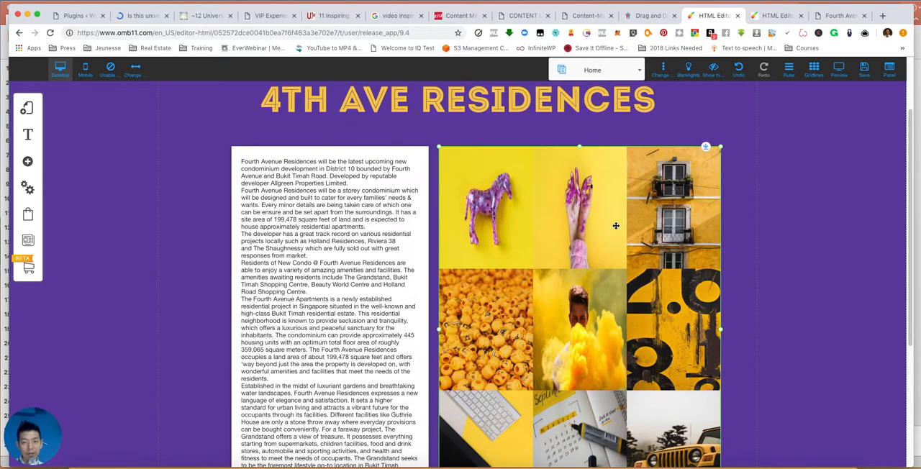
pyautogui.click(616, 226)
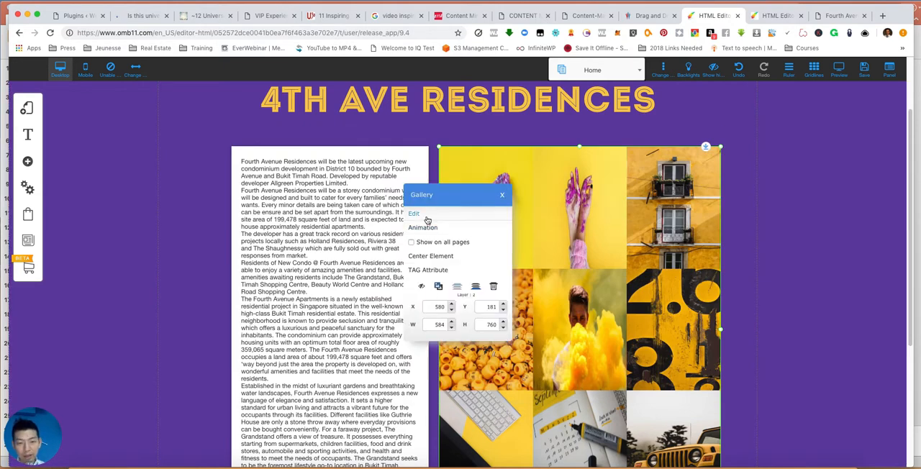
pyautogui.click(428, 220)
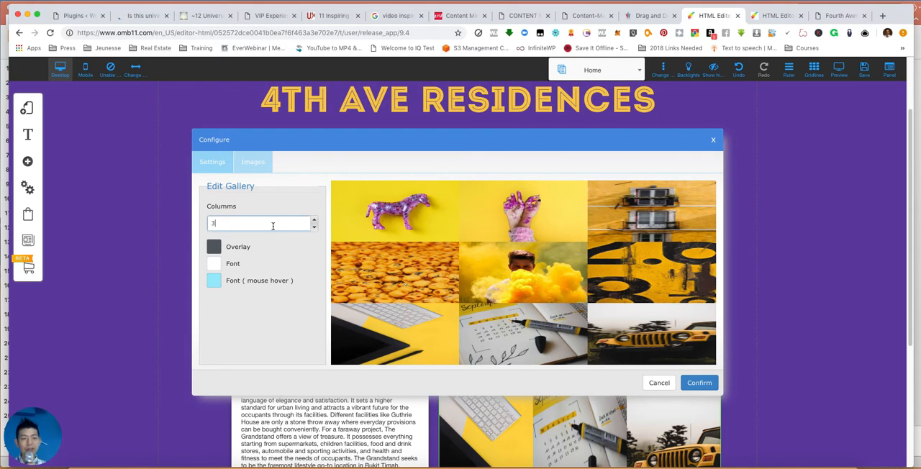
pyautogui.click(244, 171)
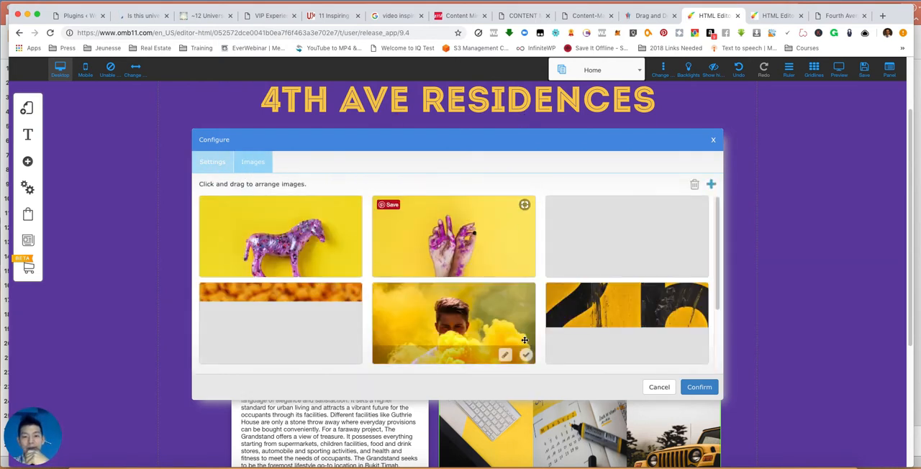
pyautogui.scroll(-3, 446, 230)
pyautogui.scroll(-5, 602, 291)
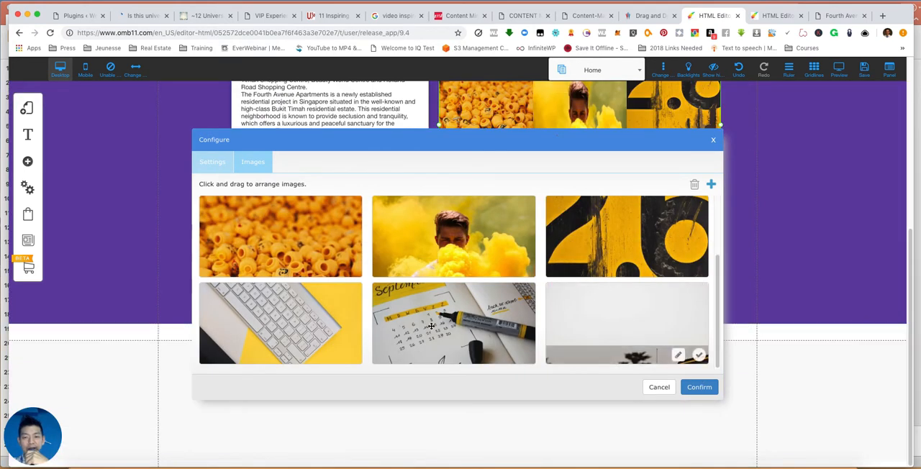
pyautogui.scroll(3, 504, 288)
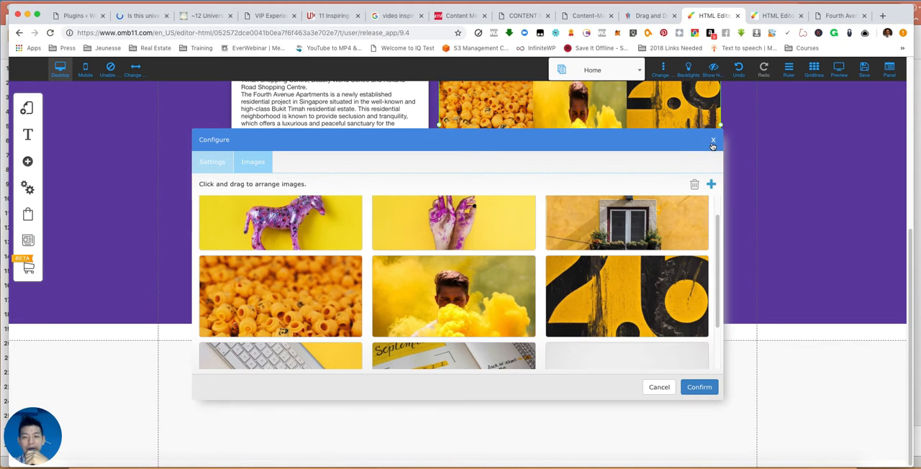
pyautogui.click(712, 141)
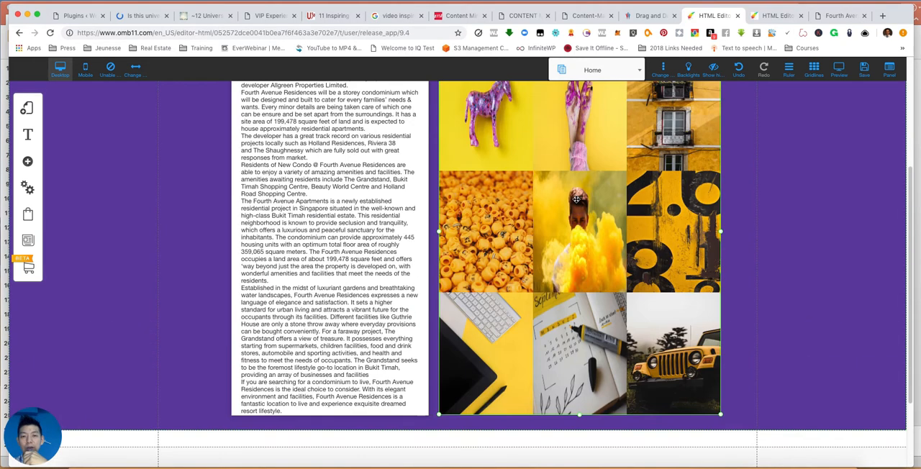
# - Delete the image gallery from the purple banner beside the project description
pyautogui.click(576, 199)
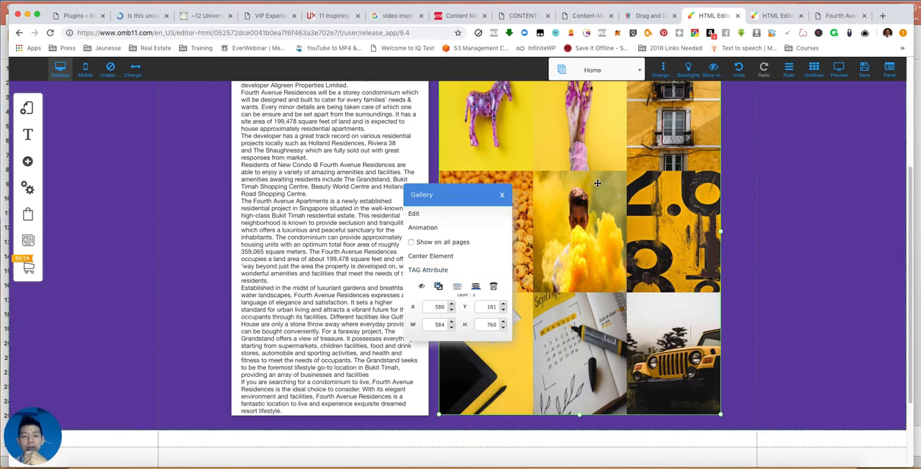
pyautogui.click(502, 195)
pyautogui.click(545, 195)
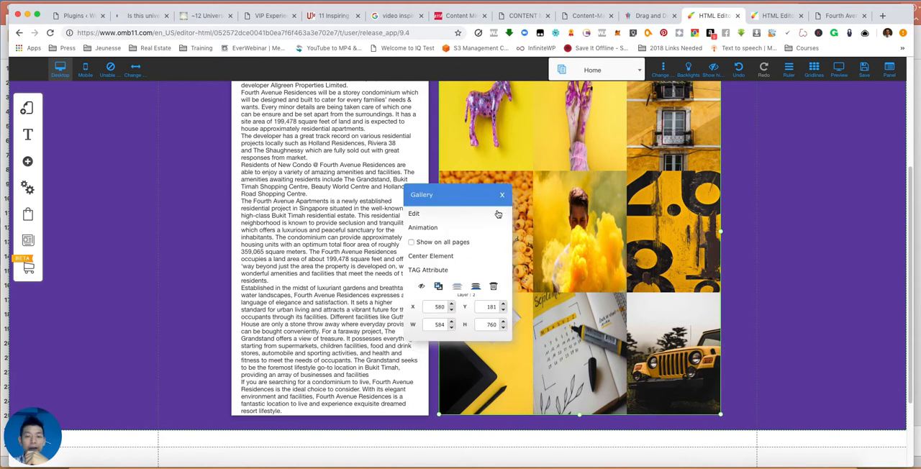
pyautogui.click(491, 287)
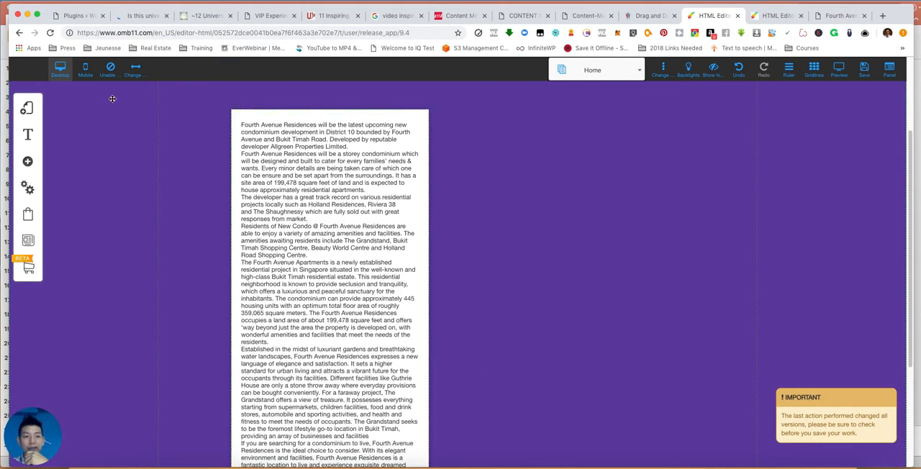
# - Add a plain image element to the purple banner and fit it into the empty space beside the description box
pyautogui.click(30, 160)
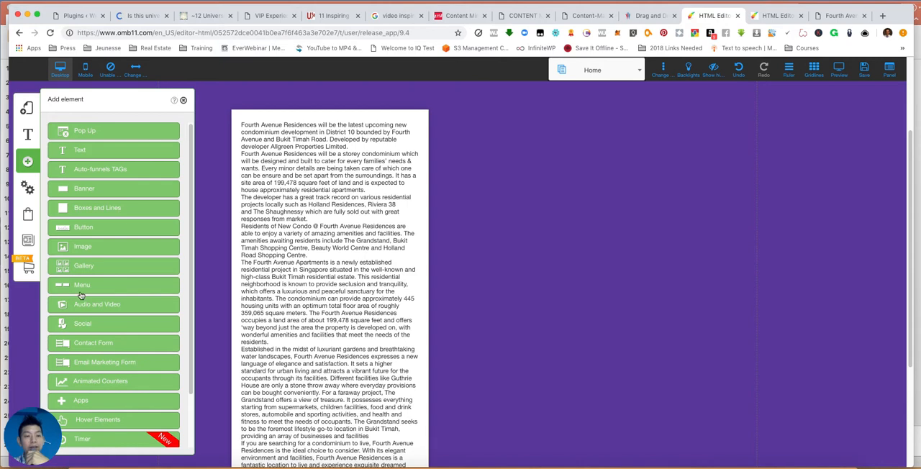
pyautogui.click(108, 246)
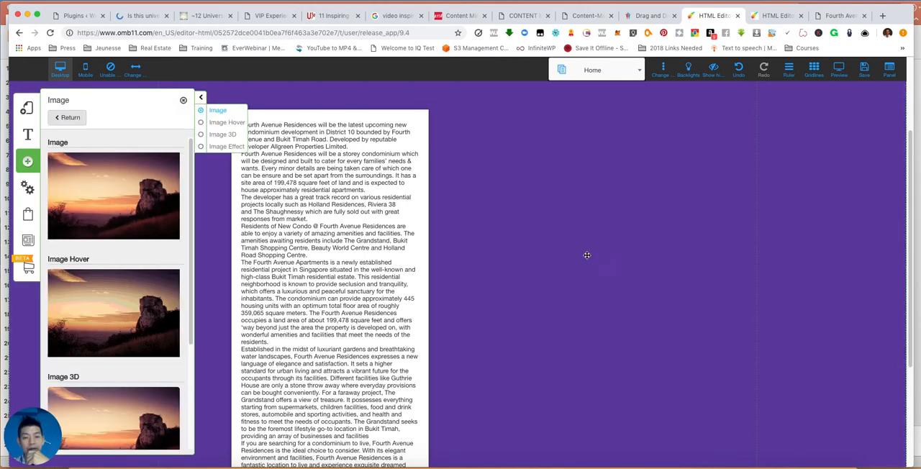
pyautogui.click(130, 207)
pyautogui.moveTo(503, 233); pyautogui.dragTo(587, 198)
pyautogui.moveTo(726, 214); pyautogui.dragTo(709, 209)
pyautogui.click(570, 267)
# - Replace the placeholder with the uploaded night-time greenery and road picture, and enlarge it to about 609 wide and 345 high
pyautogui.doubleClick(609, 199)
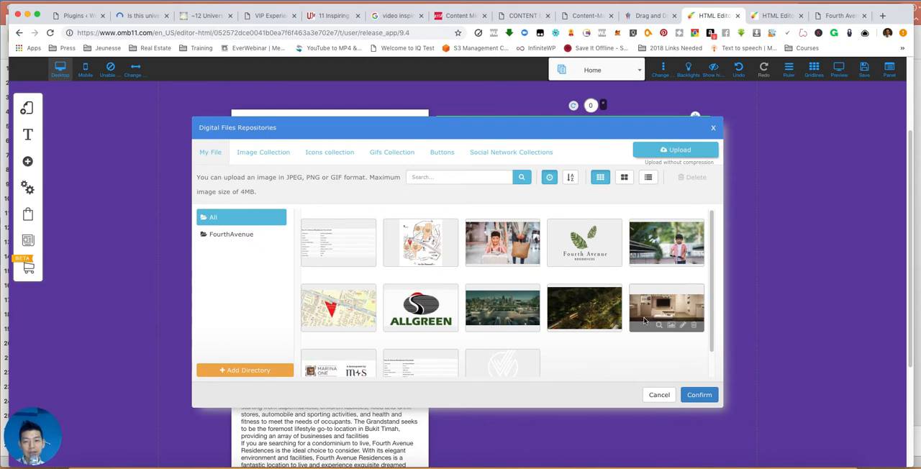
pyautogui.click(503, 317)
pyautogui.click(610, 330)
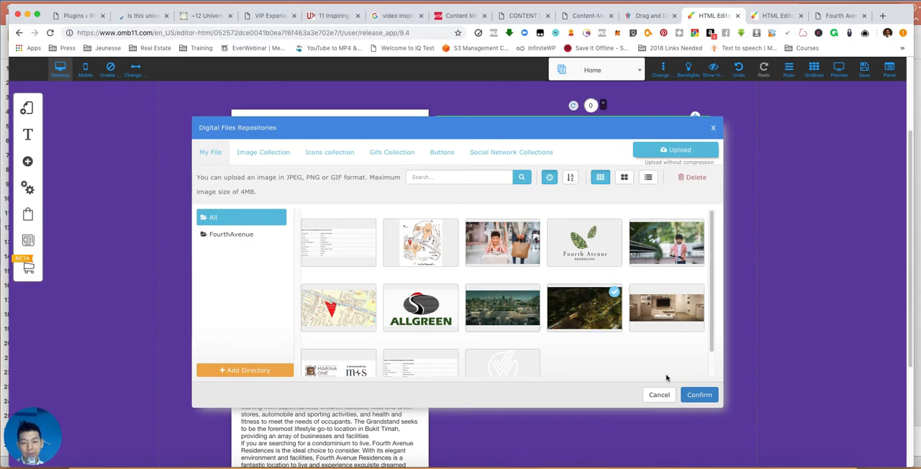
pyautogui.click(692, 395)
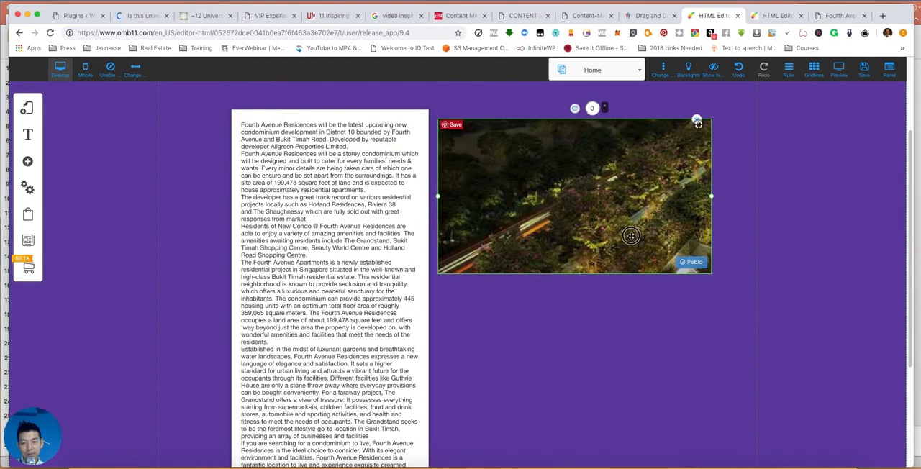
pyautogui.moveTo(629, 230); pyautogui.dragTo(638, 263)
pyautogui.moveTo(720, 230); pyautogui.dragTo(742, 231)
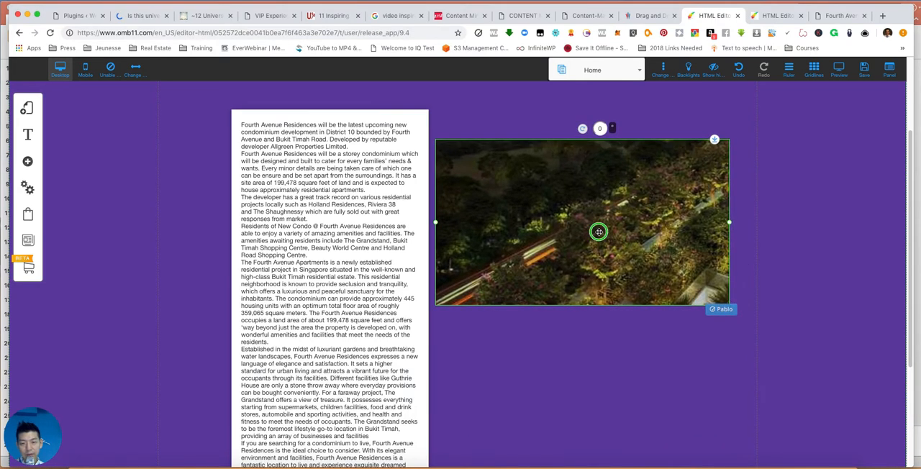
# - Reapply the night-time greenery picture to the image and shift it up slightly beside the description
pyautogui.click(598, 231)
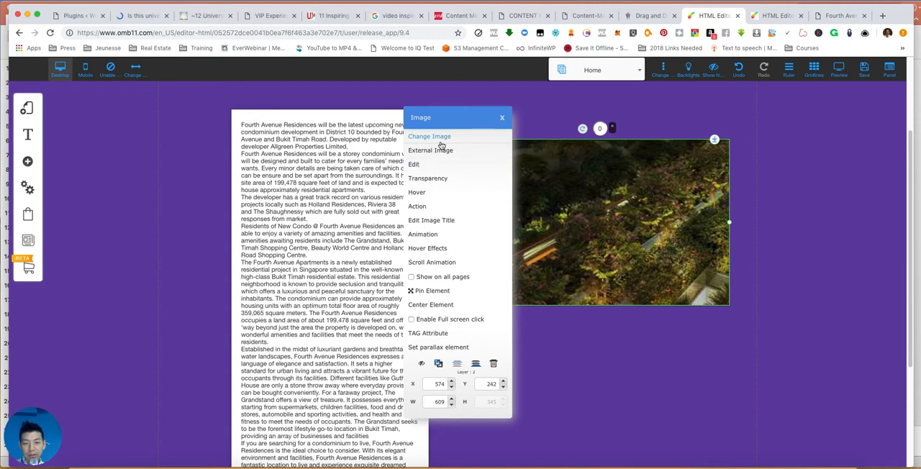
pyautogui.click(441, 141)
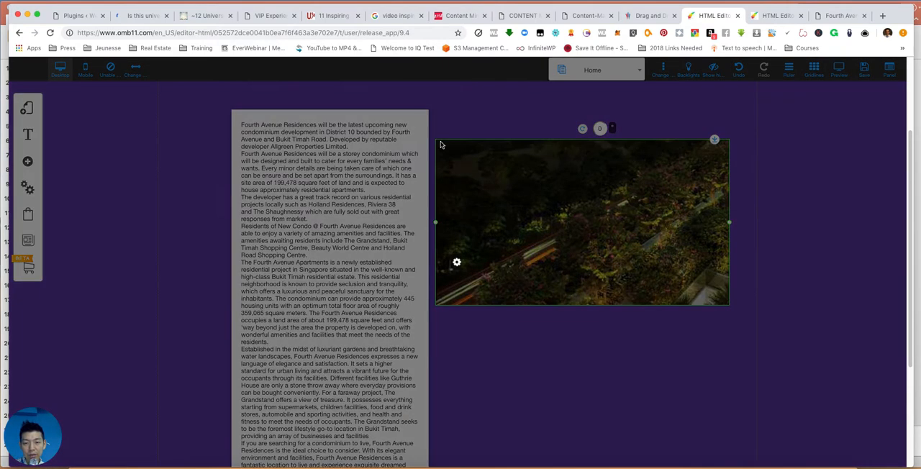
pyautogui.click(584, 309)
pyautogui.click(699, 395)
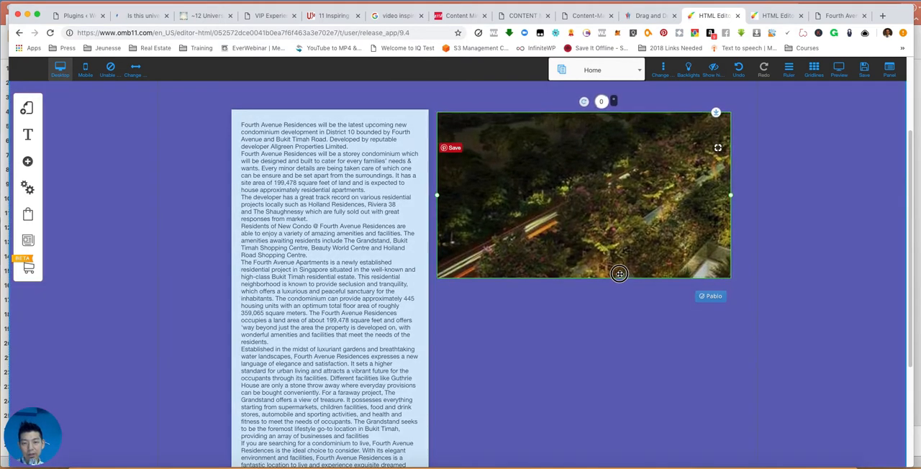
pyautogui.click(615, 375)
# - Add a second plain image element about 600 wide directly below the greenery picture in the banner
pyautogui.scroll(-3, 487, 346)
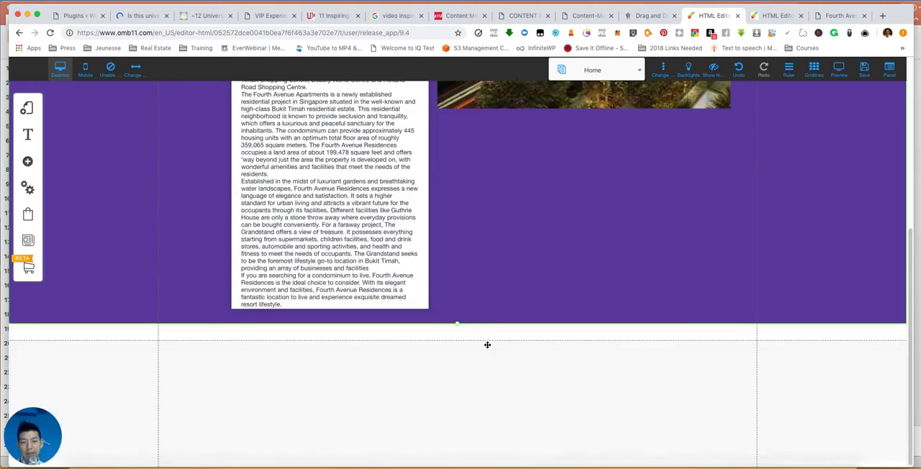
pyautogui.scroll(2, 480, 333)
pyautogui.click(29, 162)
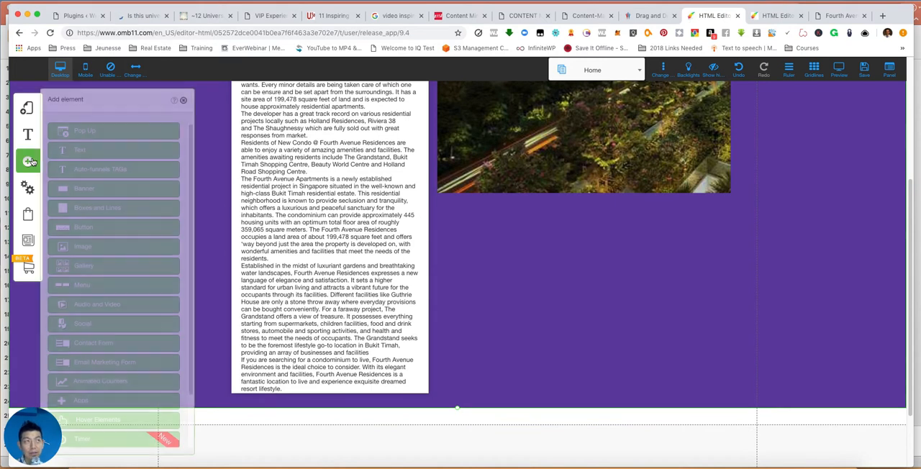
pyautogui.click(83, 247)
pyautogui.moveTo(170, 189); pyautogui.dragTo(556, 319)
# - Change the second image to the uploaded city skyline terrace picture
pyautogui.click(557, 319)
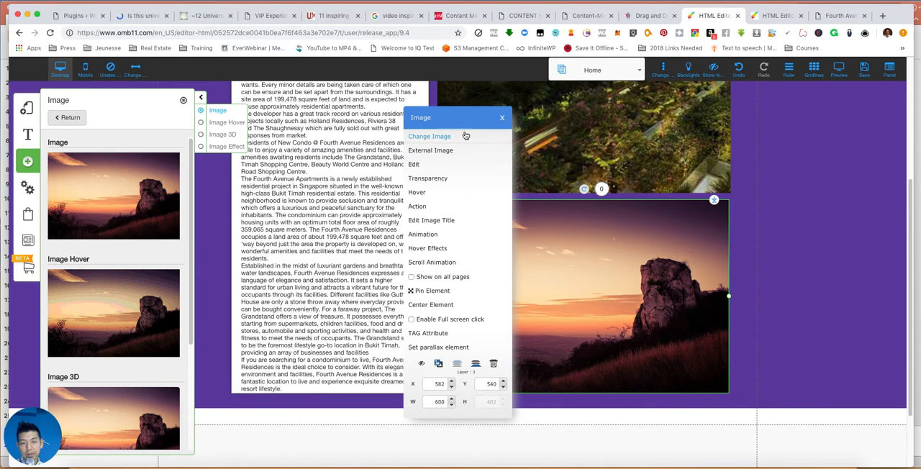
pyautogui.click(443, 137)
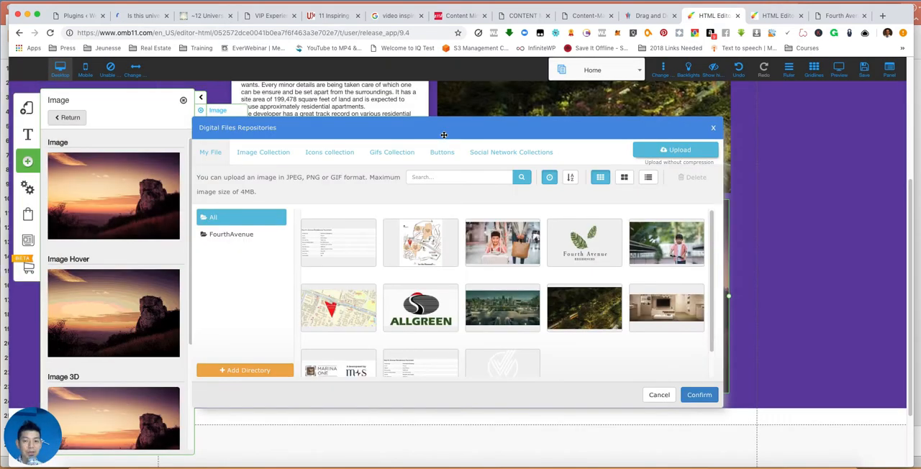
pyautogui.click(503, 306)
pyautogui.click(699, 395)
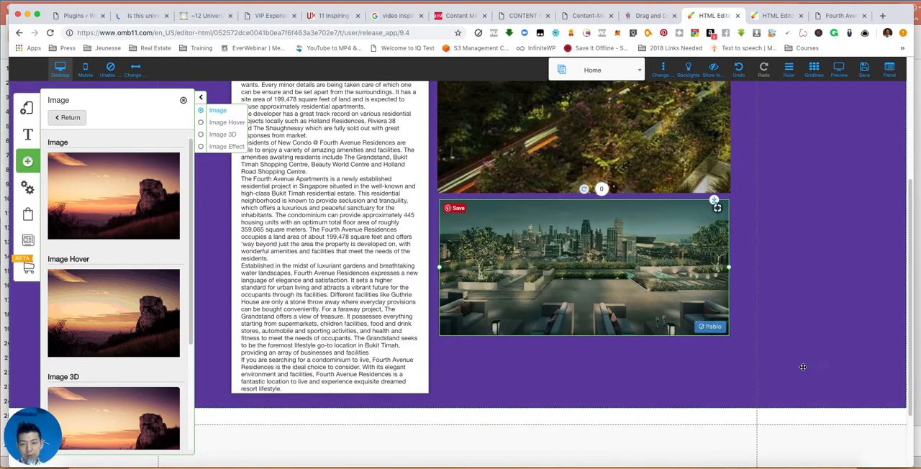
# - Reposition the two banner pictures, nudging the greenery picture down and away from the description with a gap above the skyline picture
pyautogui.scroll(3, 831, 368)
pyautogui.scroll(-4, 733, 313)
pyautogui.moveTo(576, 219); pyautogui.dragTo(600, 169)
pyautogui.scroll(4, 806, 198)
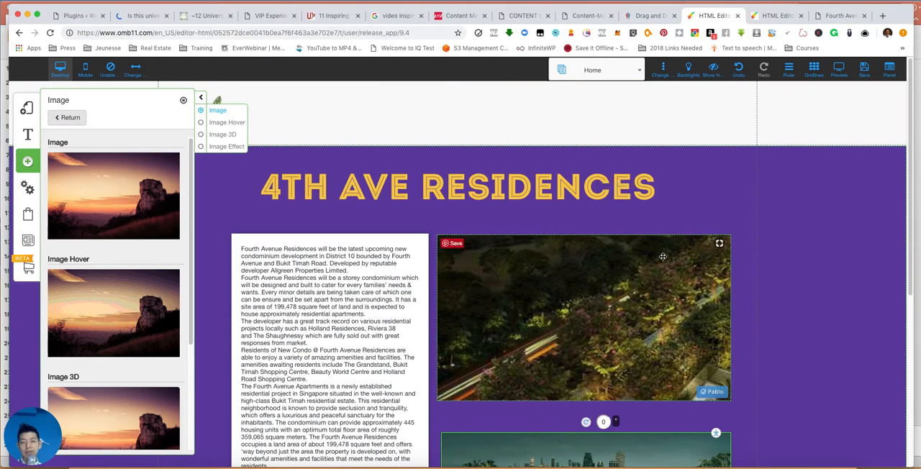
pyautogui.scroll(-2, 604, 248)
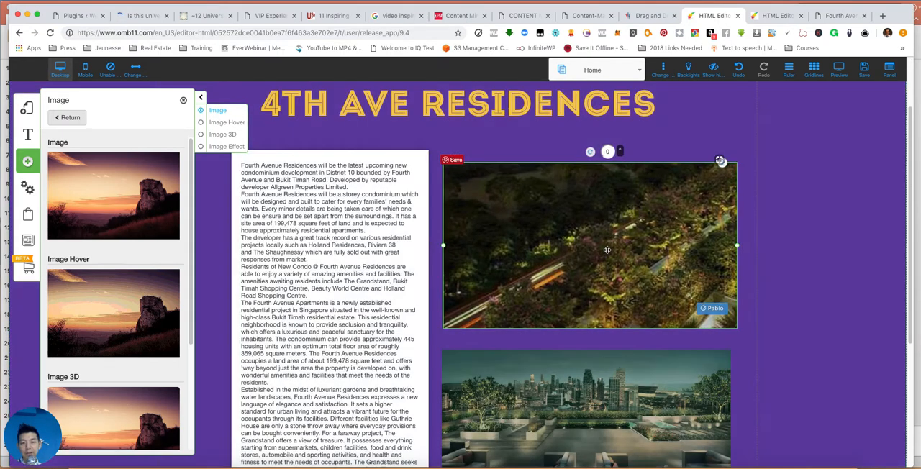
pyautogui.scroll(2, 386, 242)
pyautogui.scroll(-5, 371, 298)
pyautogui.scroll(5, 375, 288)
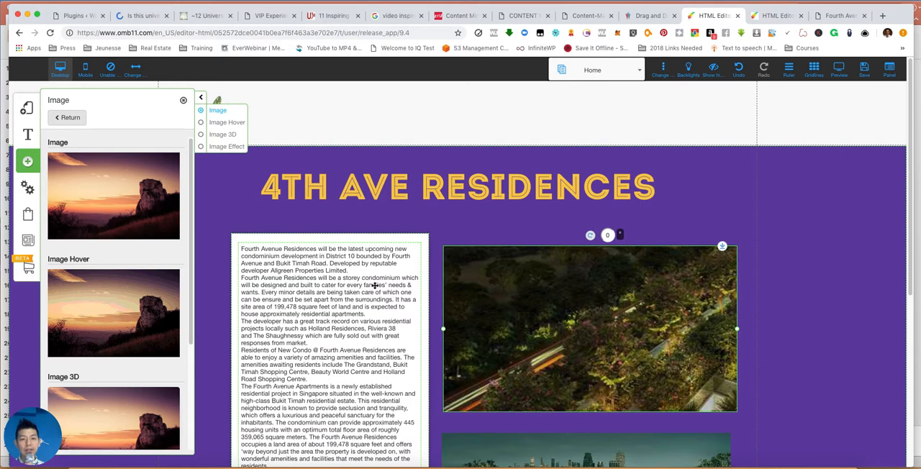
pyautogui.click(764, 112)
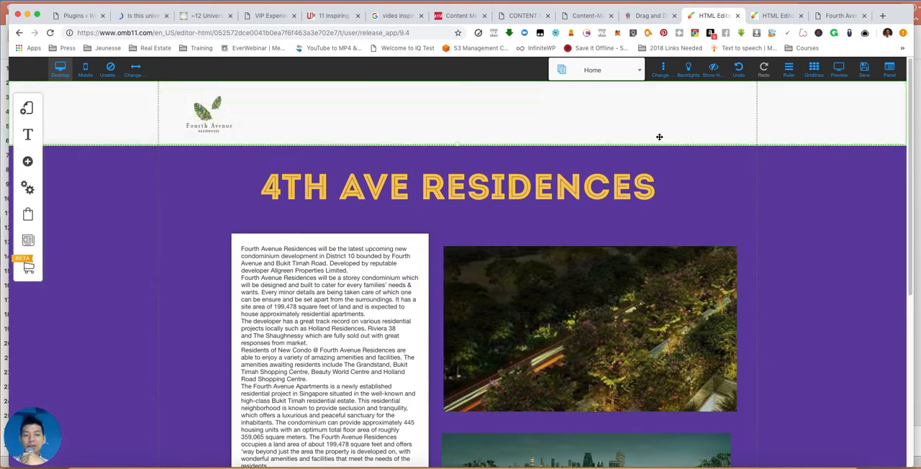
# - Switch to the Floor Plan page and move the grey section below the header down to enlarge the blank content area
pyautogui.scroll(-4, 660, 136)
pyautogui.scroll(4, 560, 103)
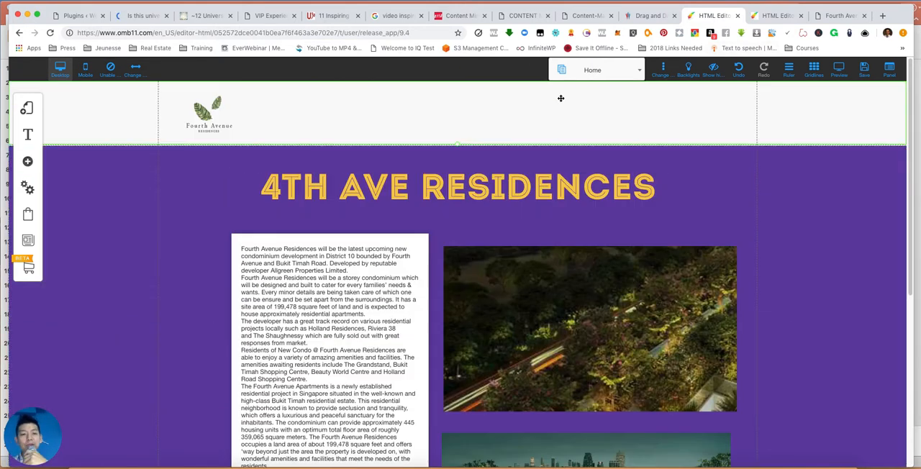
pyautogui.click(583, 70)
pyautogui.click(574, 135)
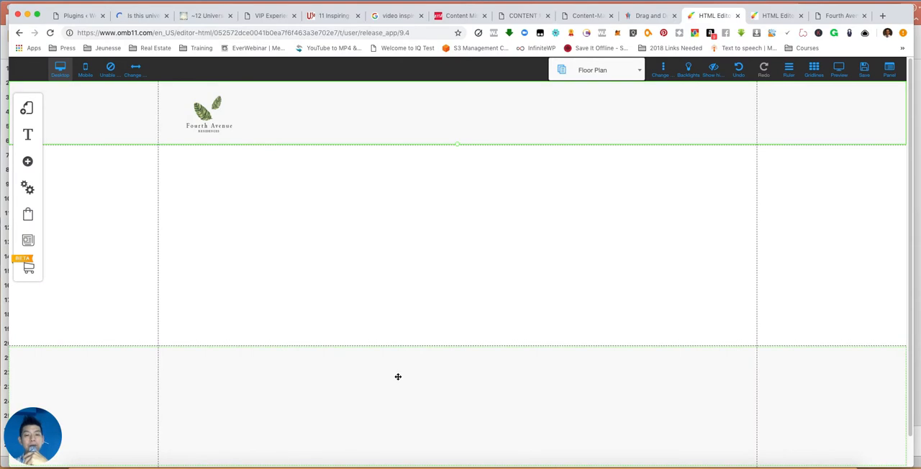
pyautogui.moveTo(393, 364); pyautogui.dragTo(415, 404)
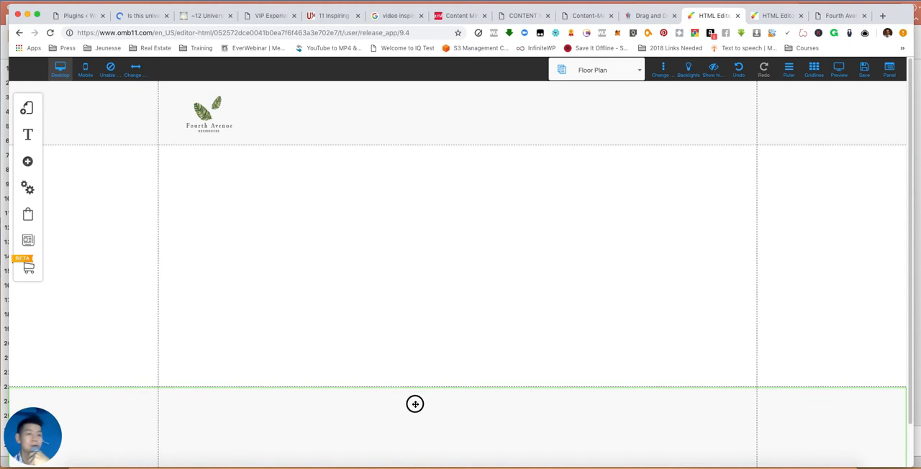
# - Browse the banner templates, including the About Us, Price list, Testimonials and Lead Capture categories, for a layout suited to the Floor Plan page
pyautogui.click(27, 162)
pyautogui.scroll(-3, 109, 213)
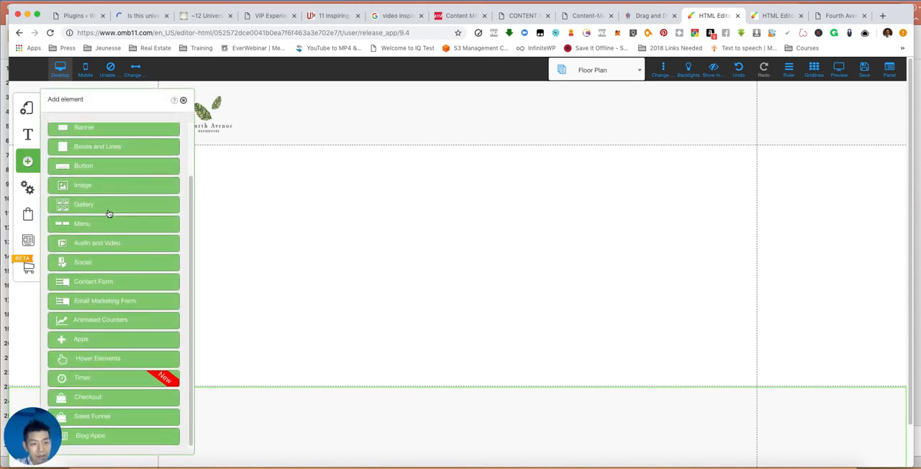
pyautogui.scroll(3, 109, 213)
pyautogui.click(104, 187)
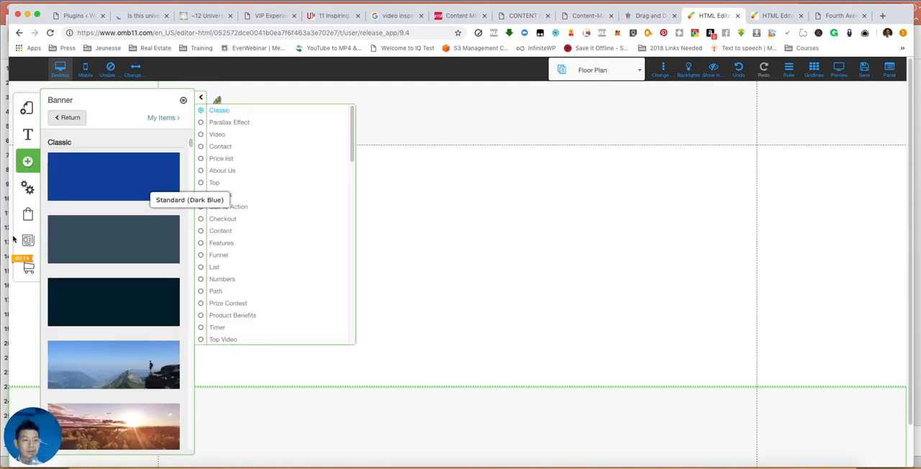
pyautogui.click(222, 168)
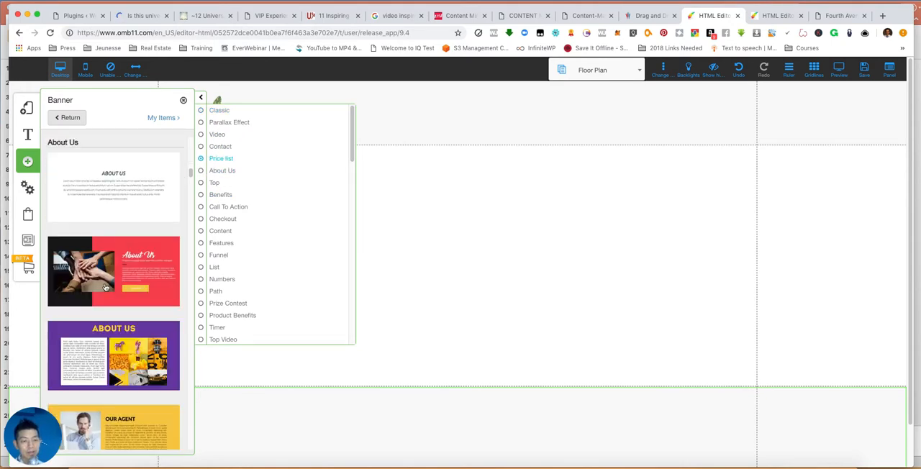
pyautogui.scroll(-3, 113, 277)
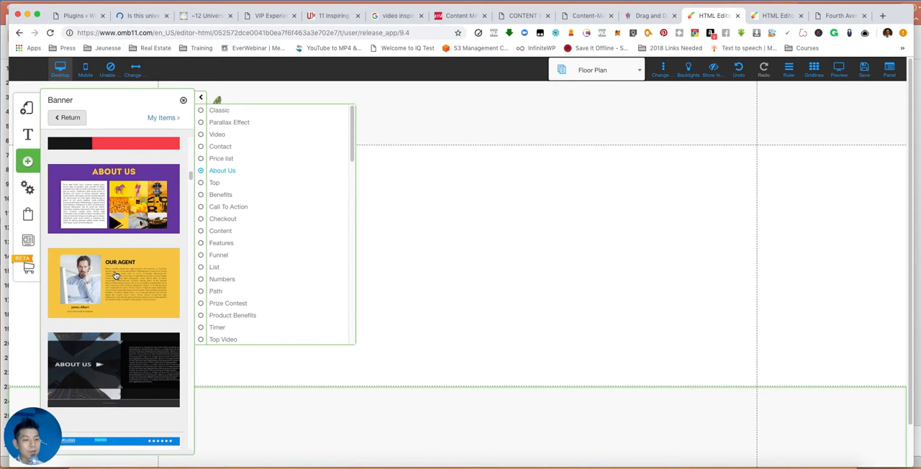
pyautogui.click(222, 159)
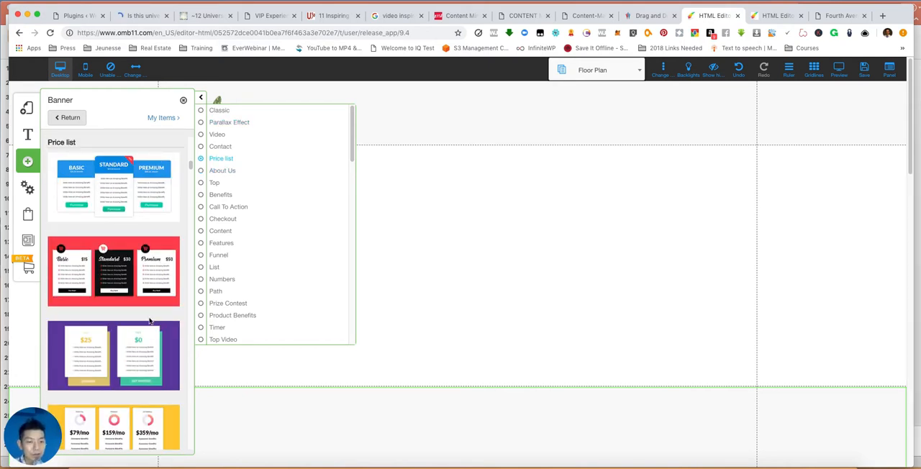
pyautogui.scroll(-5, 231, 285)
pyautogui.click(238, 252)
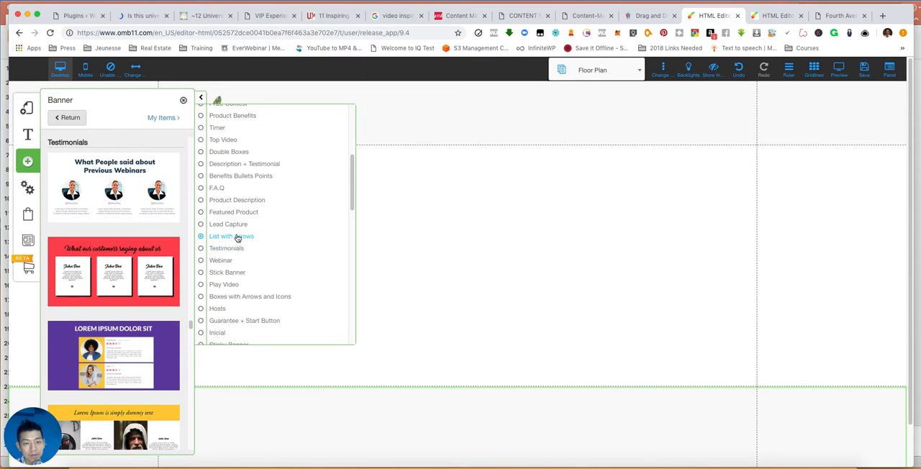
pyautogui.click(238, 228)
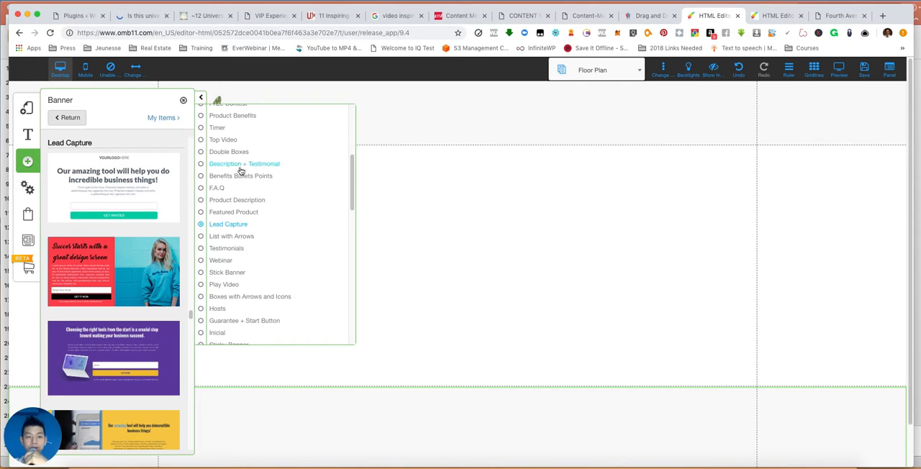
pyautogui.scroll(-10, 273, 247)
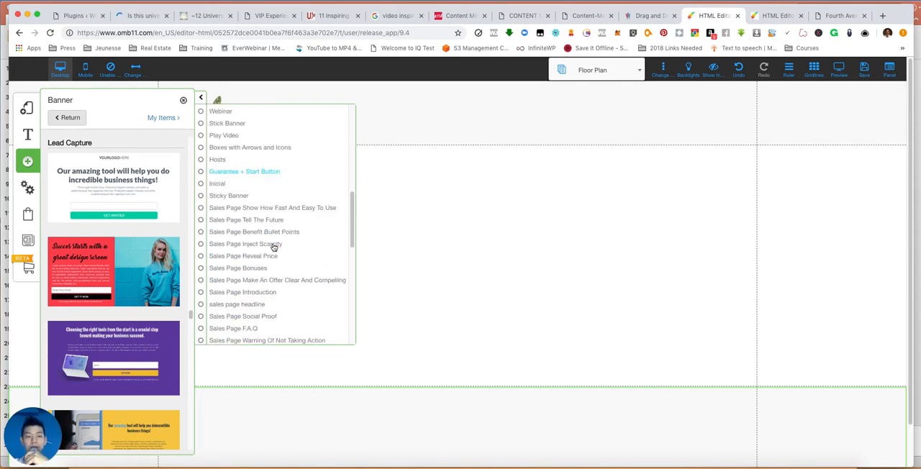
pyautogui.scroll(-10, 273, 248)
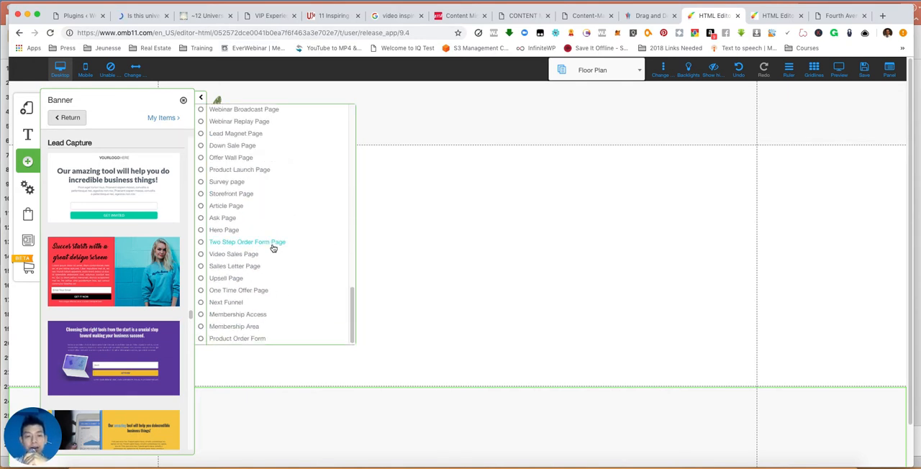
pyautogui.scroll(5, 272, 247)
pyautogui.scroll(-5, 267, 245)
pyautogui.scroll(15, 266, 245)
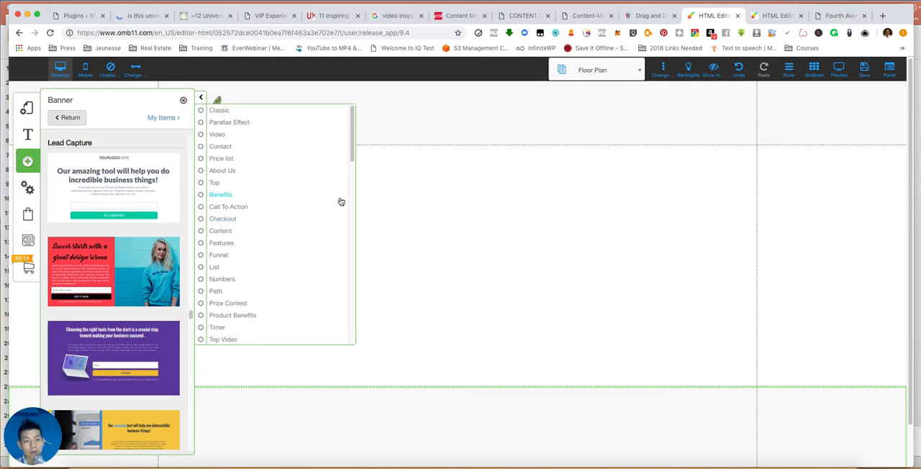
# - Add the red "Here Goes Your Headline" banner with the white icon list box from the Content banner category
pyautogui.click(218, 231)
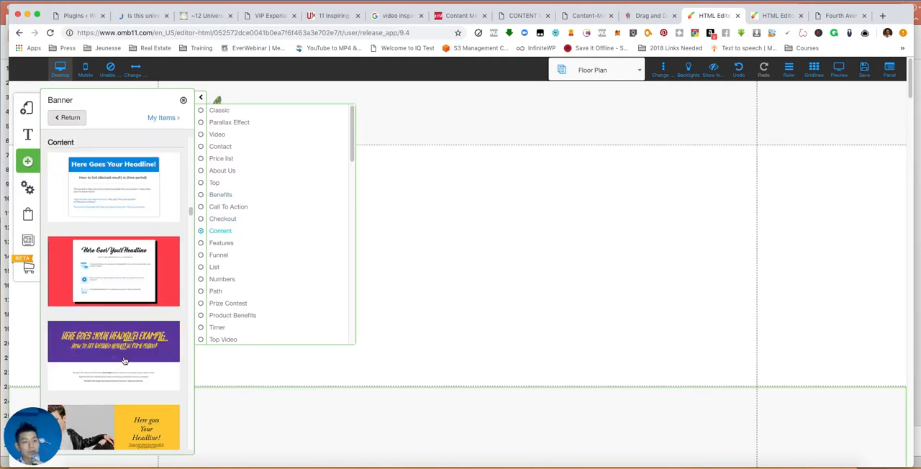
pyautogui.scroll(-10, 133, 328)
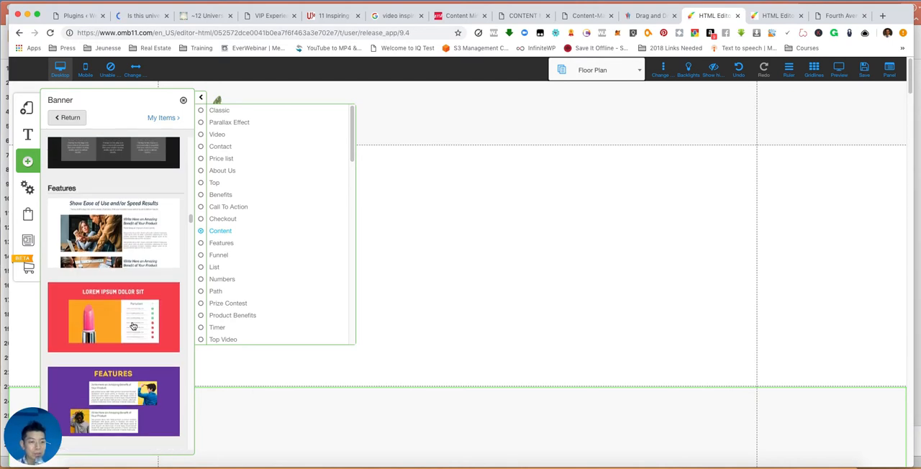
pyautogui.scroll(8, 133, 327)
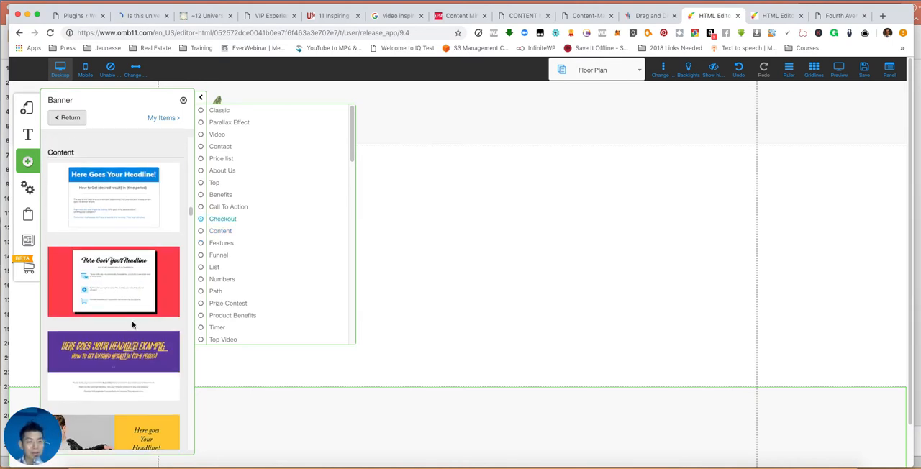
pyautogui.click(135, 267)
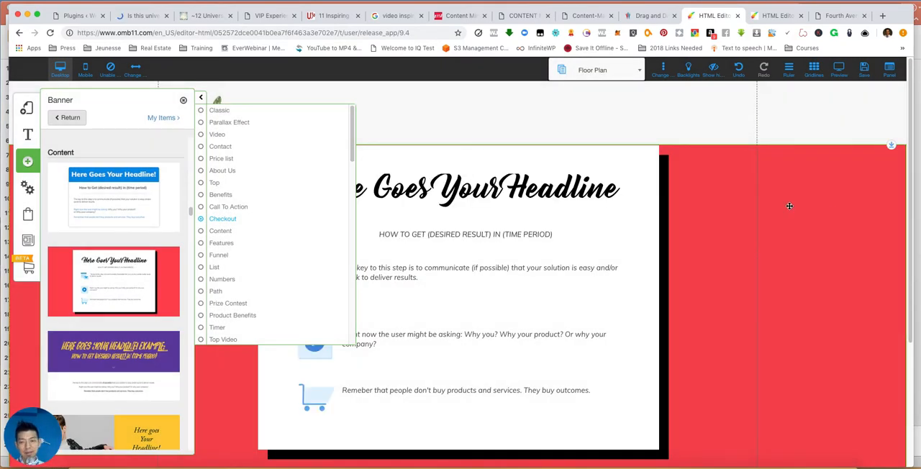
# - Move the white content box slightly down within the red banner and shorten the banner from its bottom edge to about 740 high
pyautogui.scroll(-3, 789, 206)
pyautogui.scroll(3, 786, 207)
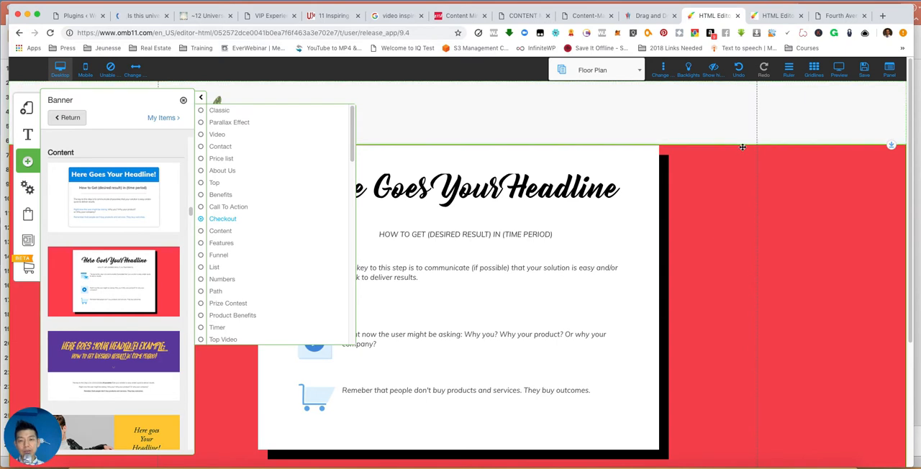
pyautogui.scroll(2, 771, 216)
pyautogui.moveTo(772, 221); pyautogui.dragTo(772, 216)
pyautogui.moveTo(503, 227); pyautogui.dragTo(502, 244)
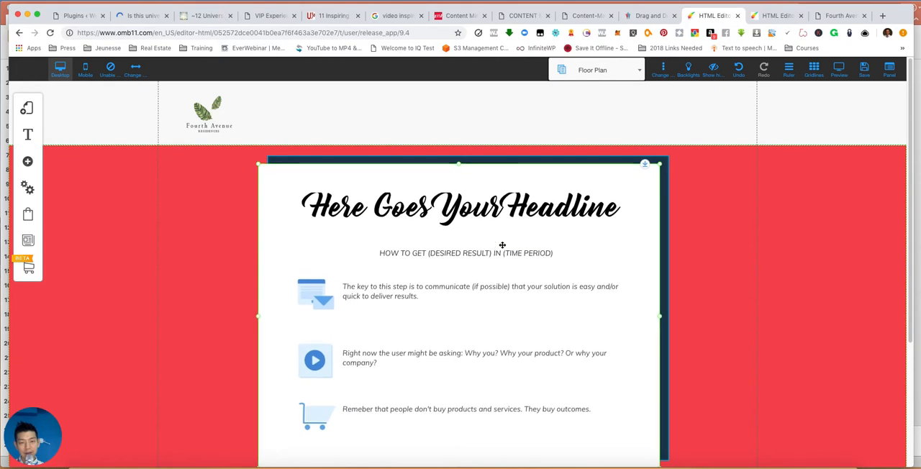
pyautogui.scroll(-5, 812, 271)
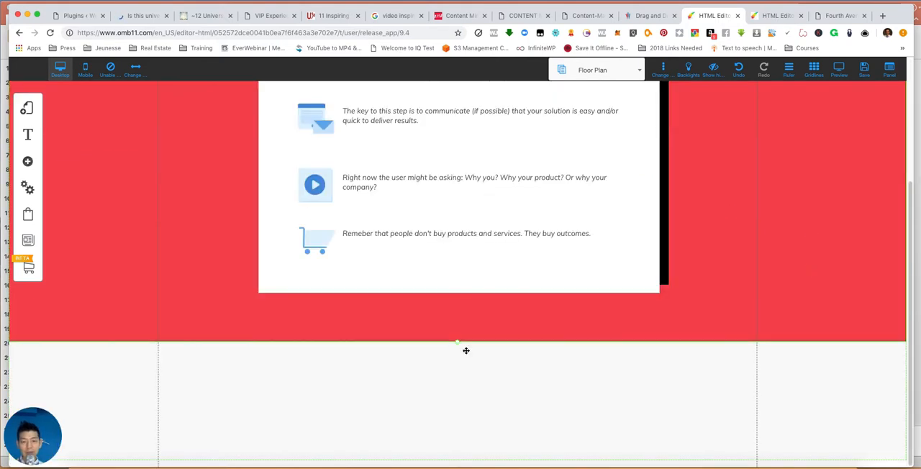
pyautogui.moveTo(457, 348); pyautogui.dragTo(458, 328)
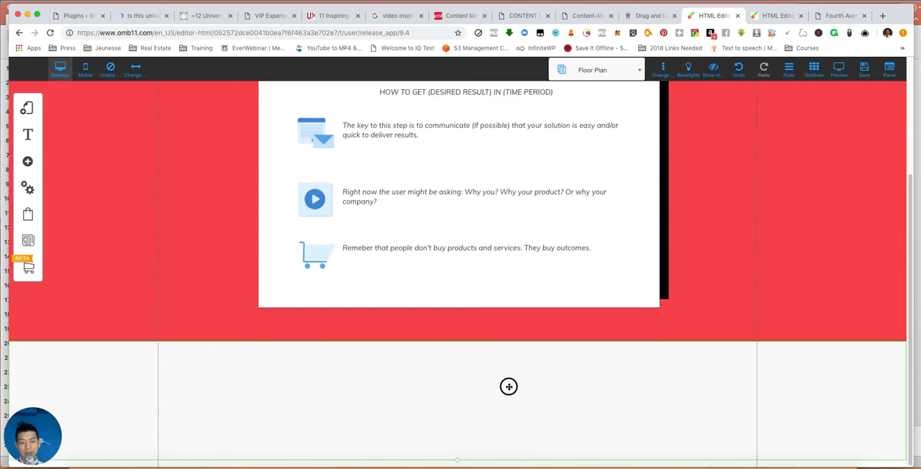
# - Replace the banner's headline text with "Floor Plans"
pyautogui.scroll(5, 742, 205)
pyautogui.click(458, 213)
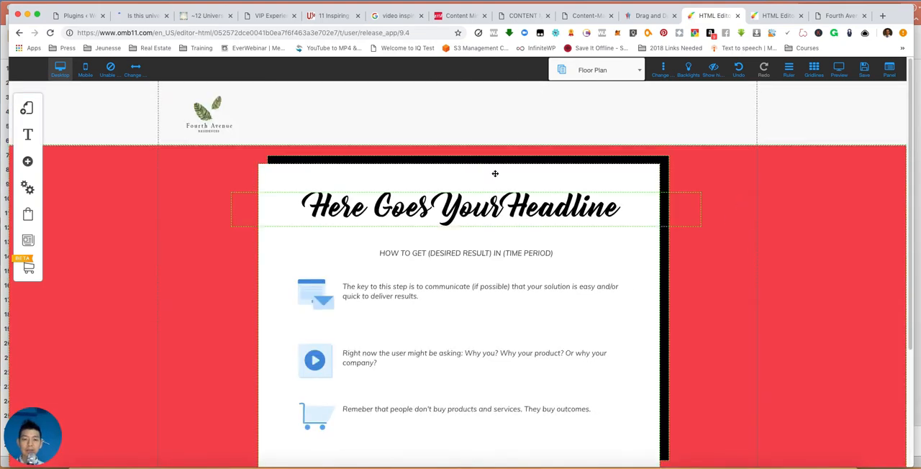
pyautogui.tripleClick(458, 213)
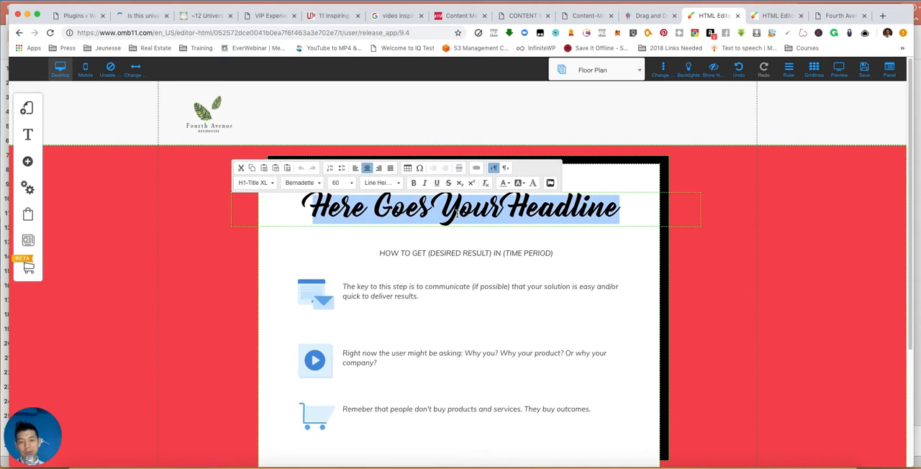
pyautogui.write('Floor Pl')
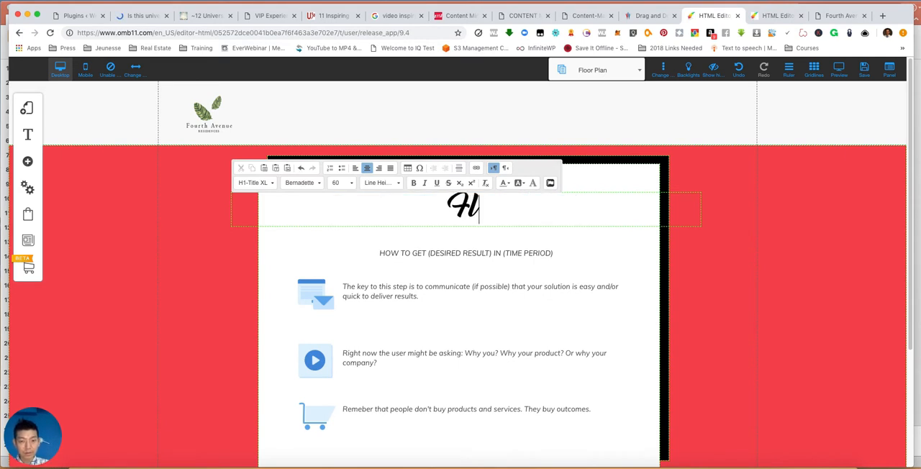
pyautogui.write('ans')
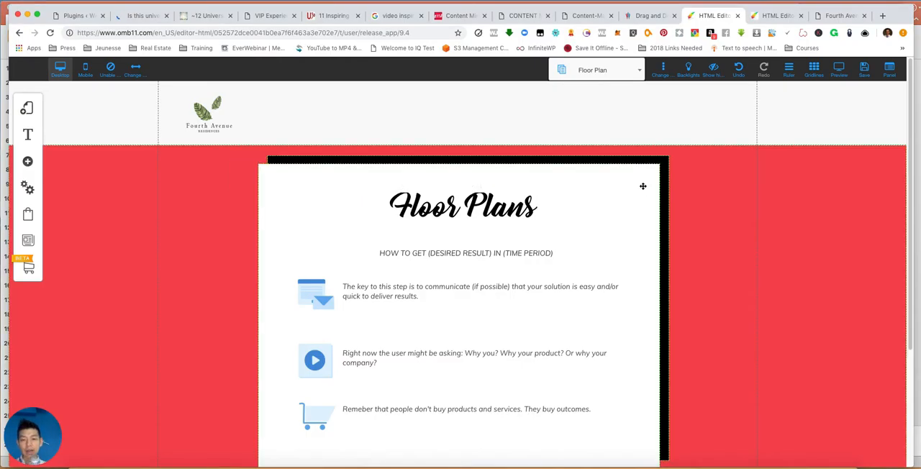
# - Change the red banner's background color to the darkest green in the color palette
pyautogui.click(786, 197)
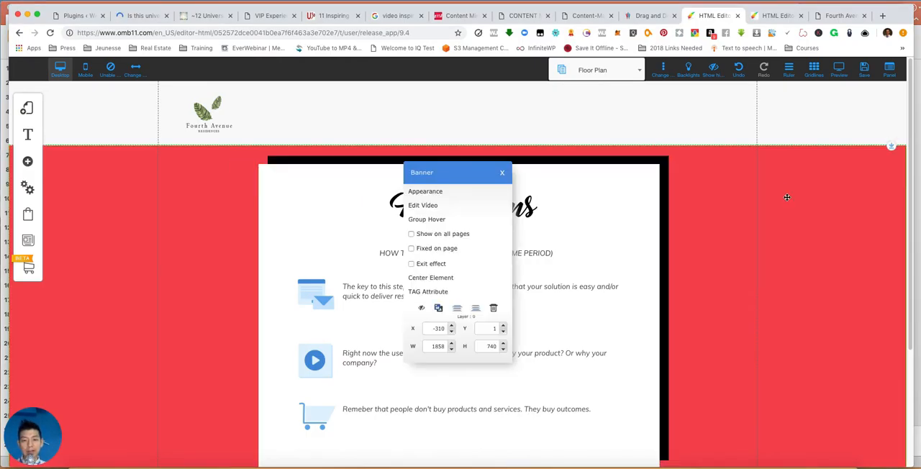
pyautogui.click(502, 173)
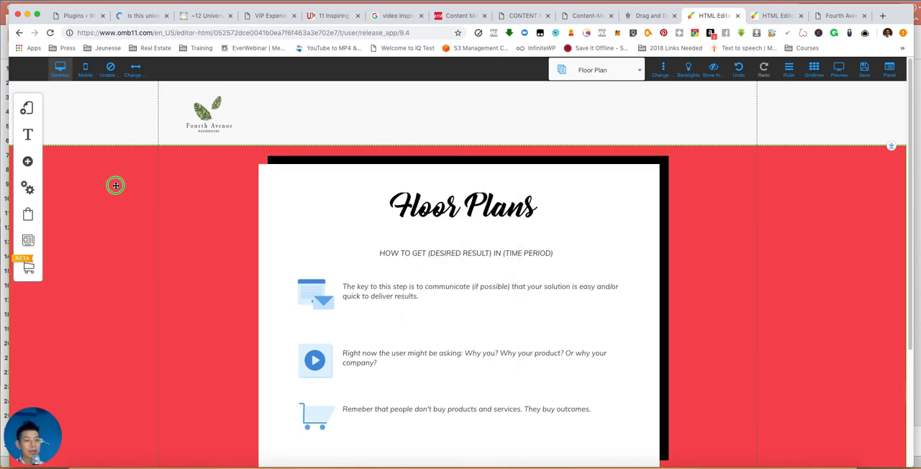
pyautogui.click(116, 186)
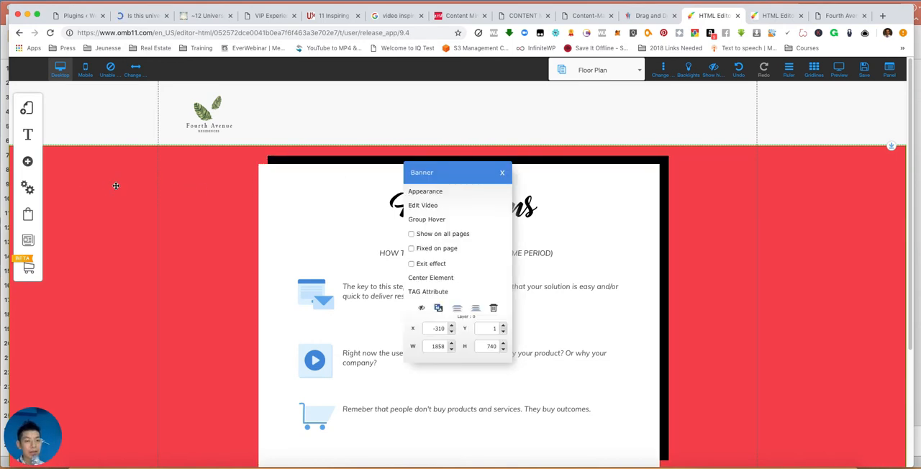
pyautogui.click(432, 196)
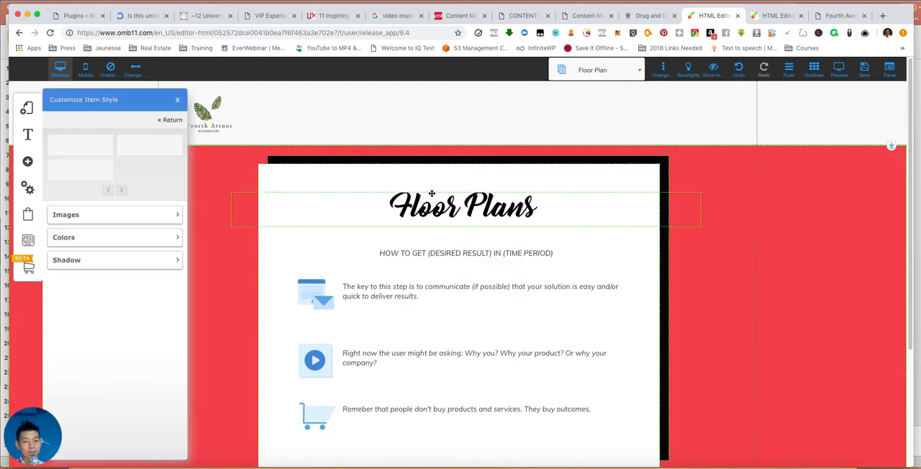
pyautogui.click(94, 240)
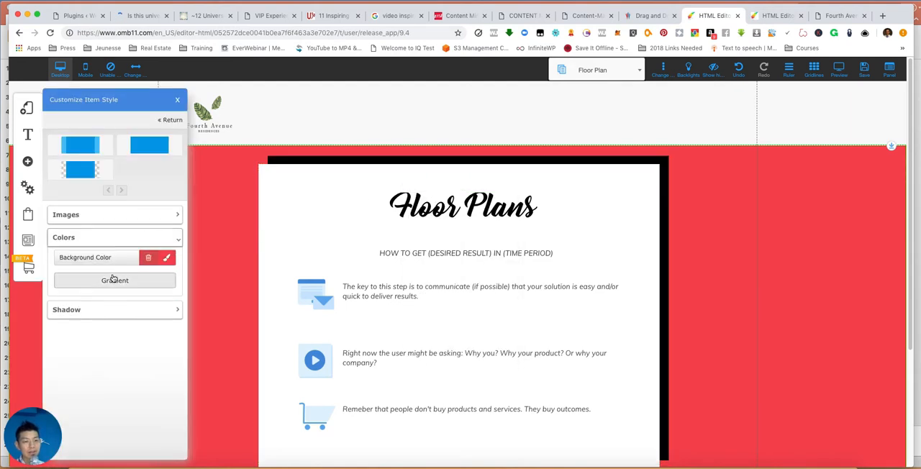
pyautogui.click(166, 257)
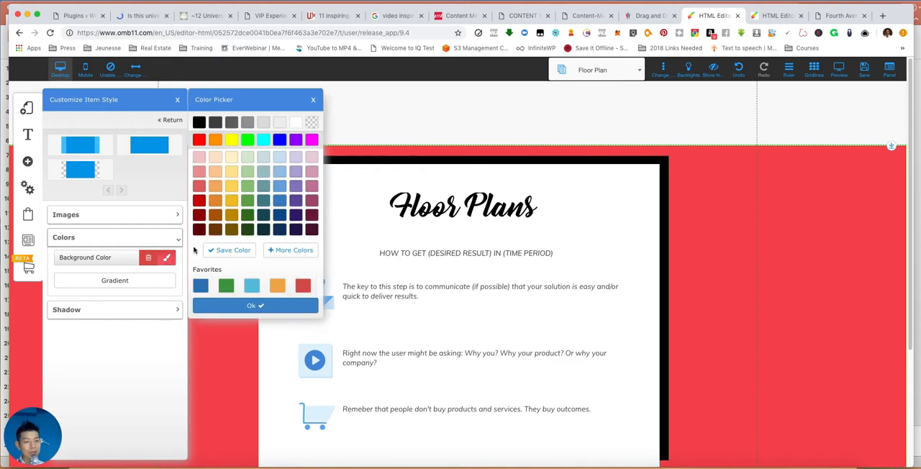
pyautogui.click(246, 229)
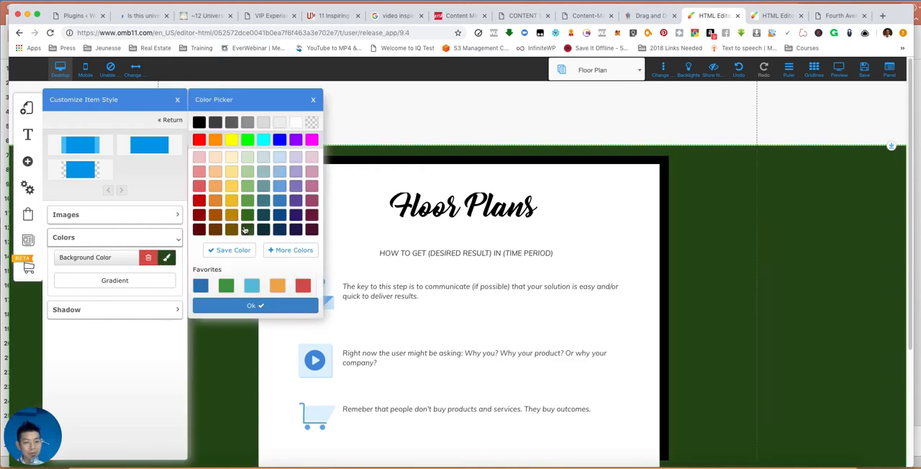
pyautogui.click(238, 305)
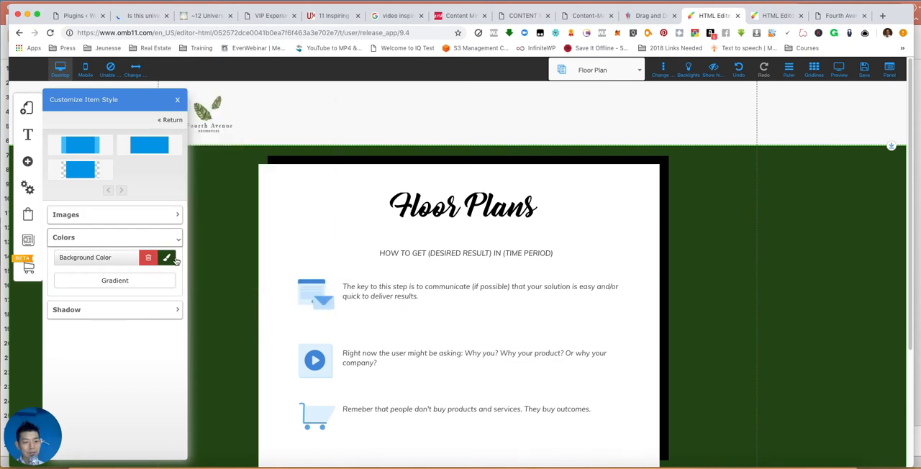
# - Save the banner's dark green background color to the favorite colors and close the style settings
pyautogui.click(171, 257)
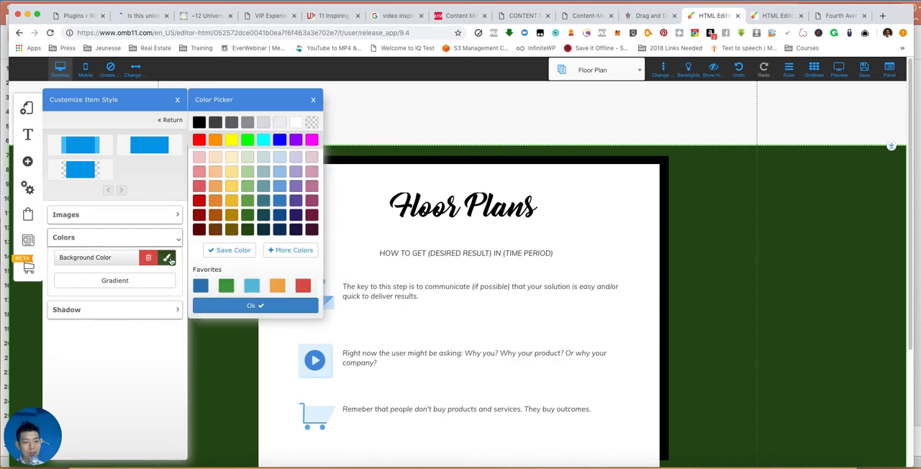
pyautogui.click(232, 250)
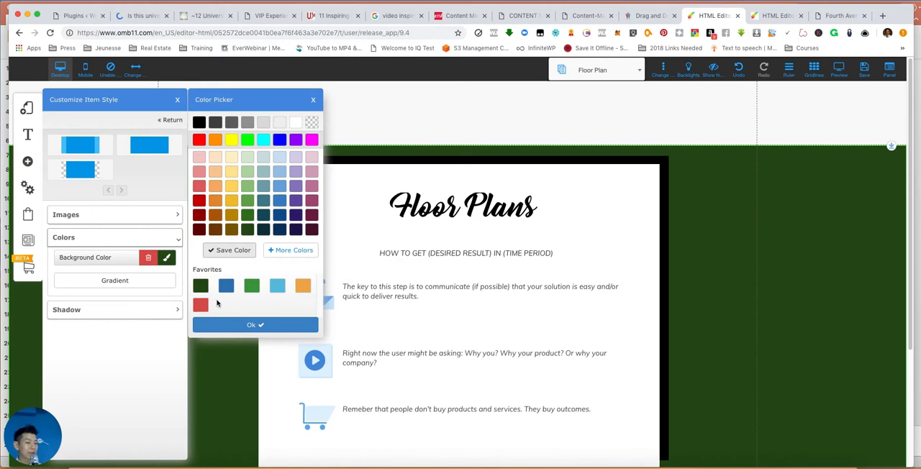
pyautogui.click(241, 325)
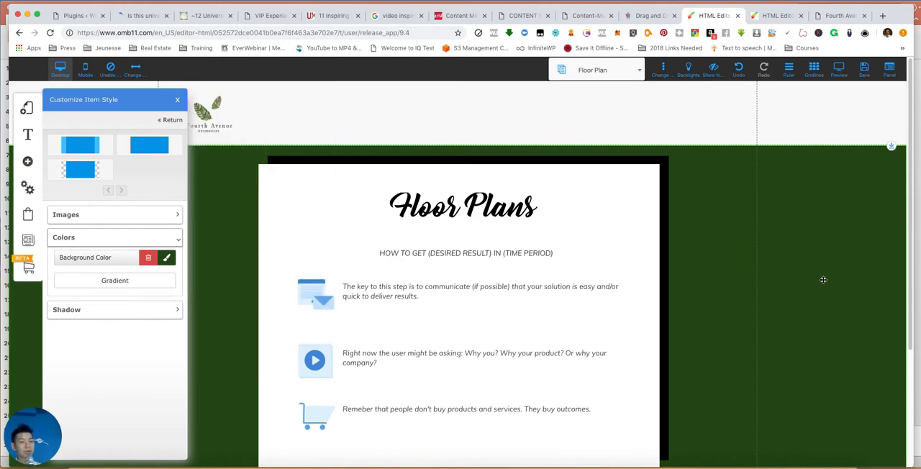
pyautogui.click(800, 290)
# - Extend the green banner's bottom edge downward to leave more space below the white content box
pyautogui.scroll(-2, 800, 290)
pyautogui.scroll(2, 800, 290)
pyautogui.scroll(-4, 800, 290)
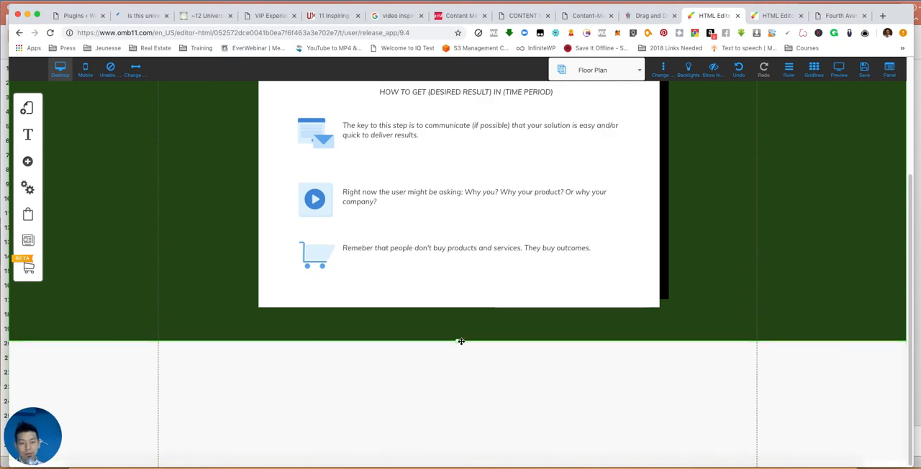
pyautogui.moveTo(458, 343); pyautogui.dragTo(490, 391)
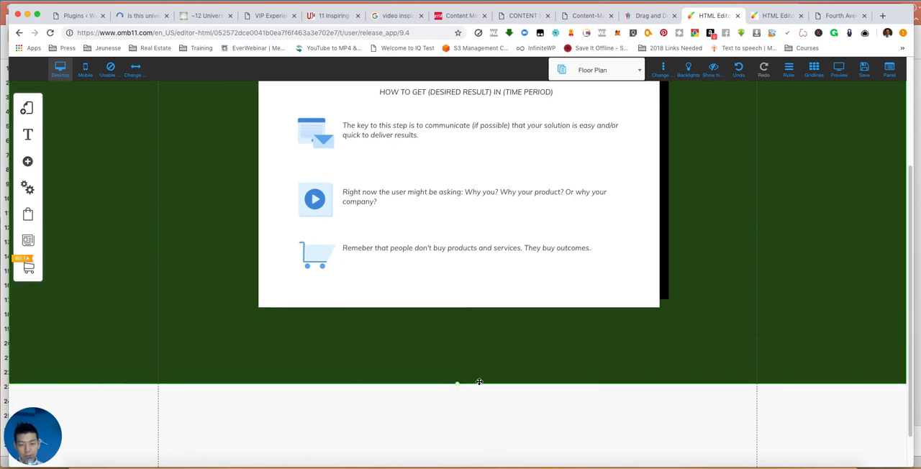
# - Shorten the green banner below the white content box and move the footer up against the banner's bottom edge
pyautogui.moveTo(459, 386); pyautogui.dragTo(461, 351)
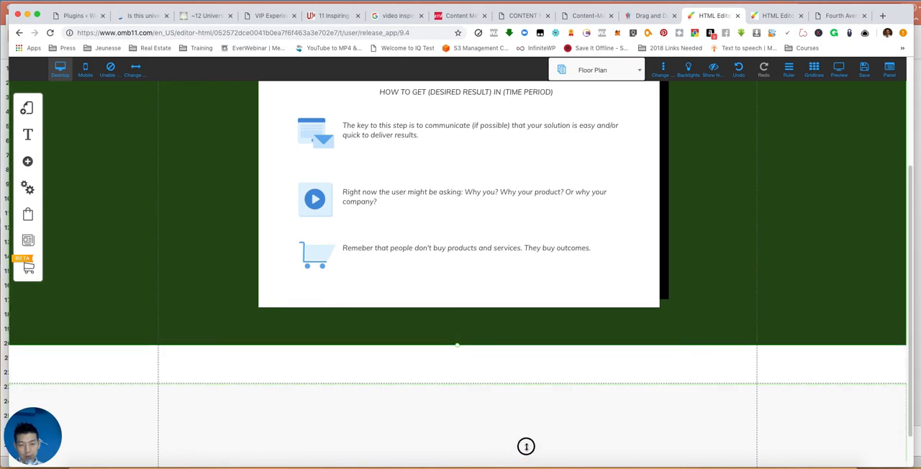
pyautogui.moveTo(528, 441); pyautogui.dragTo(527, 434)
pyautogui.click(492, 422)
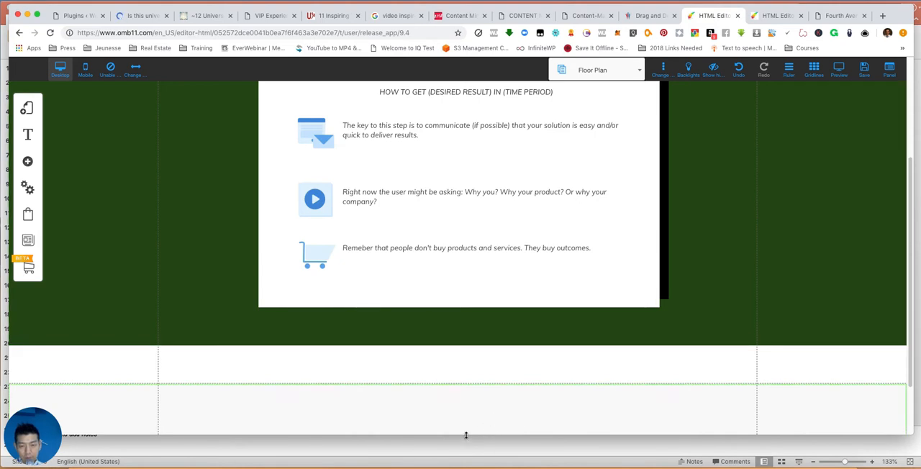
pyautogui.moveTo(467, 434); pyautogui.dragTo(469, 465)
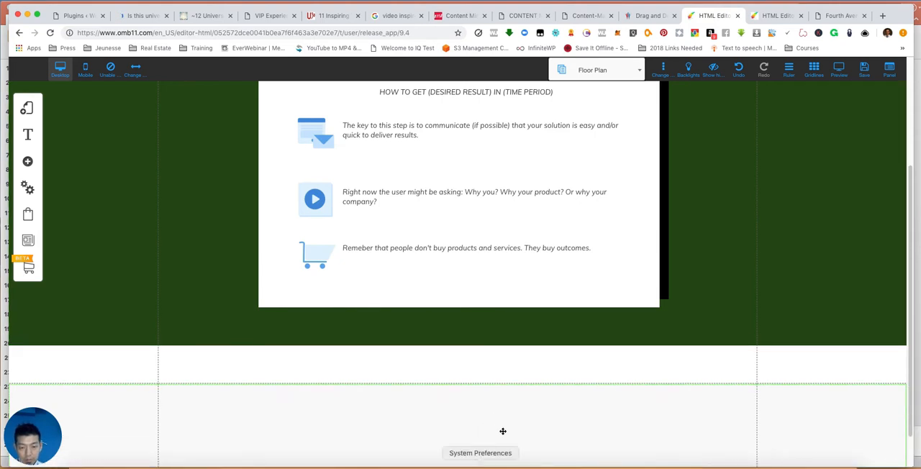
pyautogui.moveTo(606, 406); pyautogui.dragTo(609, 371)
# - Examine the editing options of the first description text and the envelope image beside it in the Floor Plans banner
pyautogui.scroll(5, 801, 301)
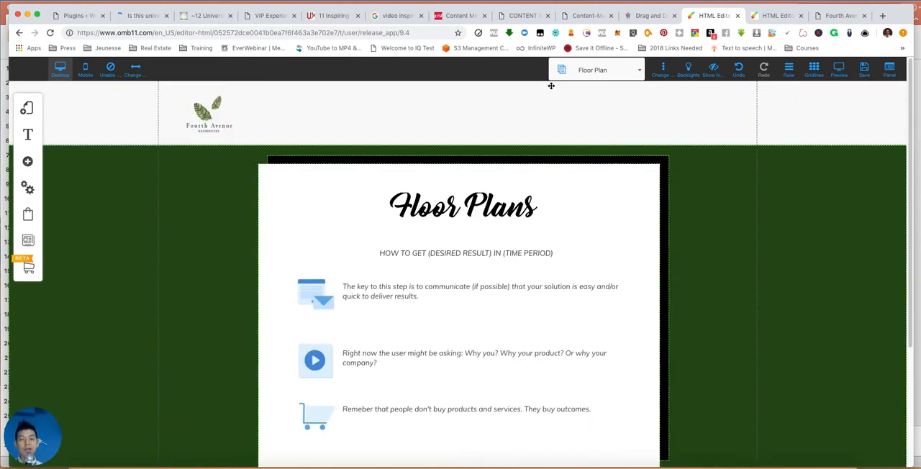
pyautogui.click(415, 254)
pyautogui.click(370, 297)
pyautogui.click(369, 298)
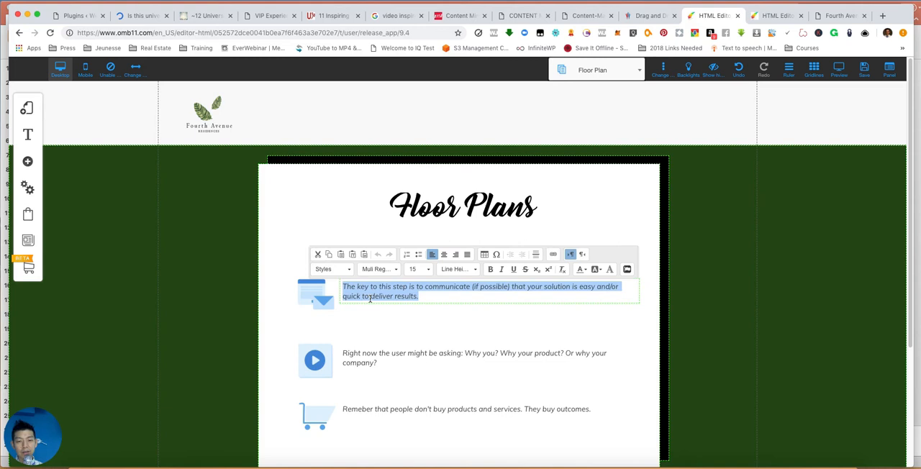
pyautogui.click(302, 287)
pyautogui.click(304, 290)
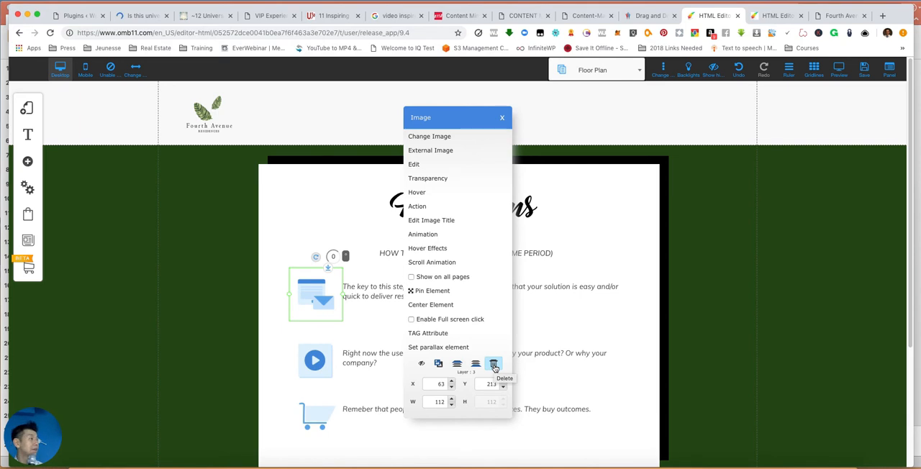
pyautogui.click(581, 303)
pyautogui.scroll(-3, 585, 128)
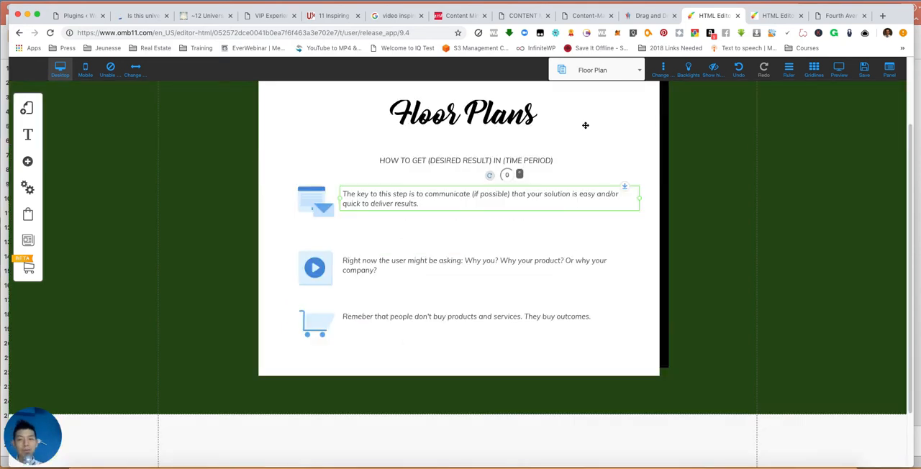
# - On the Home page, change the purple banner's background color to the dark green saved in the favorites
pyautogui.click(588, 68)
pyautogui.click(570, 118)
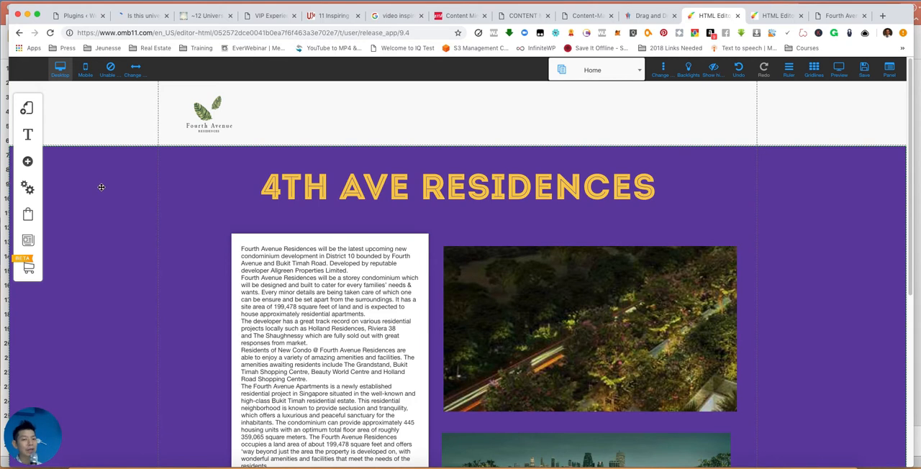
pyautogui.click(101, 187)
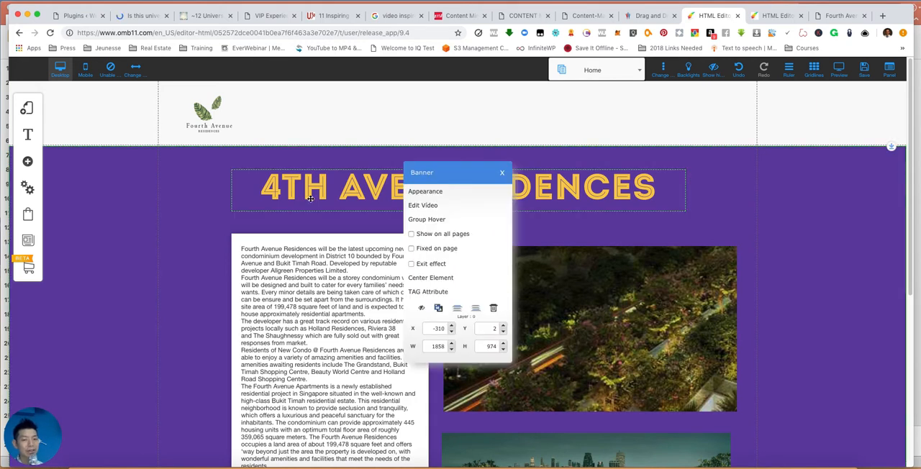
pyautogui.click(502, 172)
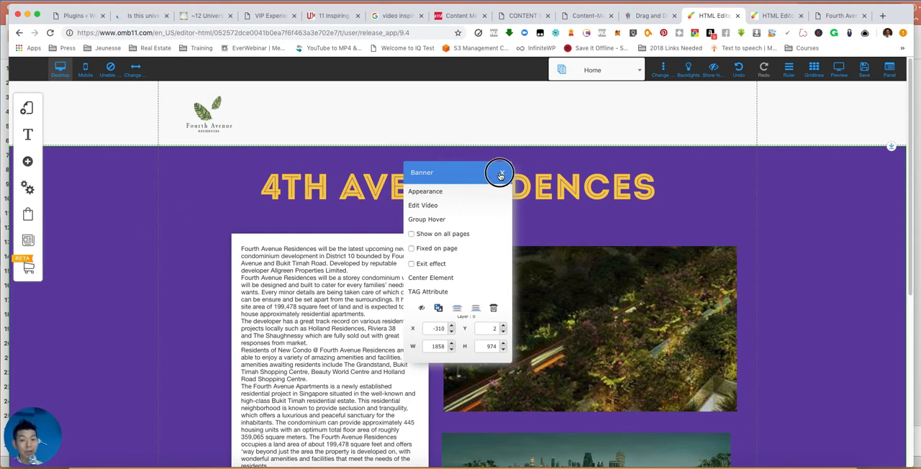
pyautogui.click(113, 223)
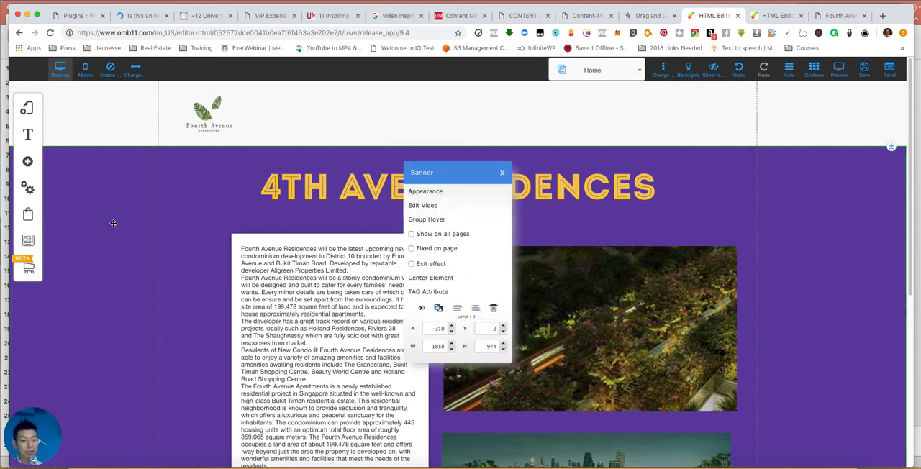
pyautogui.click(446, 193)
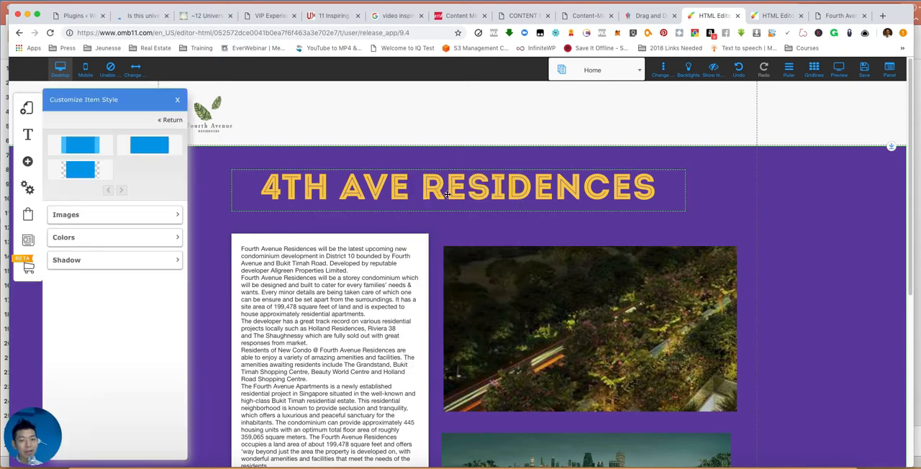
pyautogui.click(172, 238)
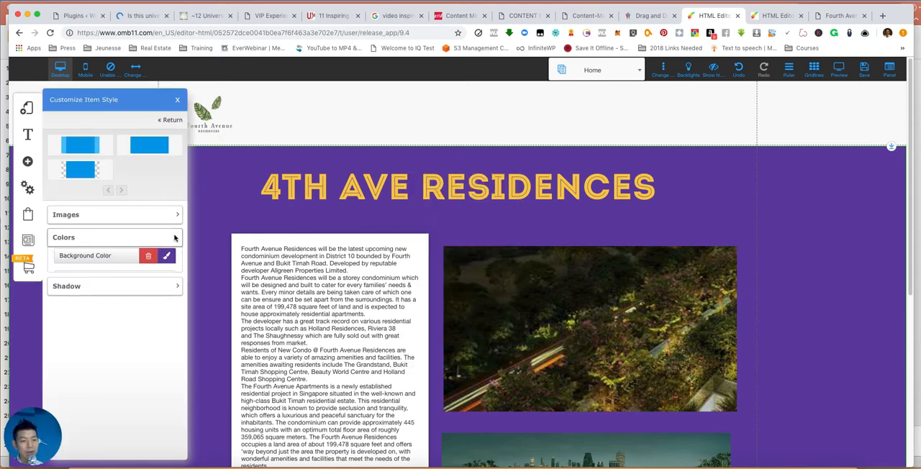
pyautogui.click(168, 259)
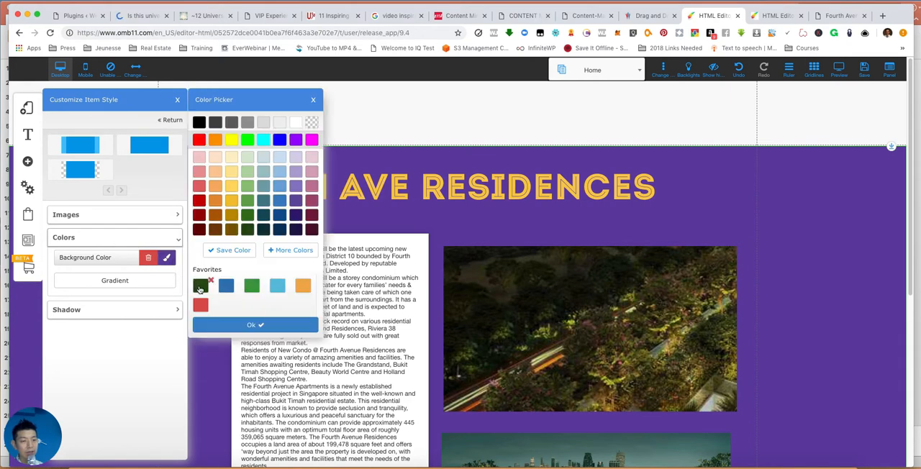
pyautogui.click(251, 286)
pyautogui.click(202, 287)
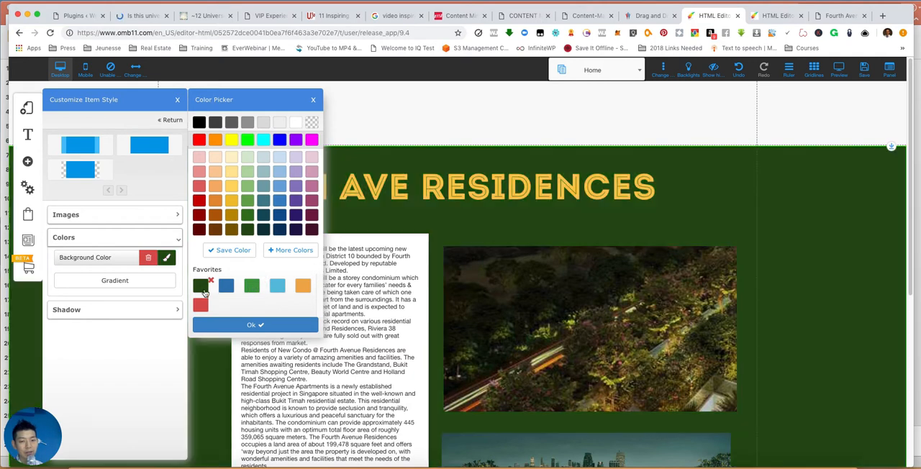
pyautogui.click(233, 324)
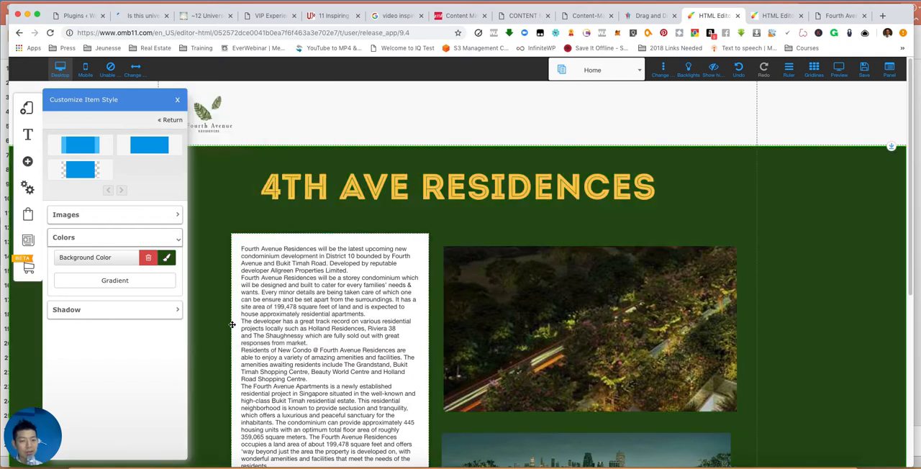
pyautogui.click(177, 101)
pyautogui.scroll(-5, 880, 422)
pyautogui.scroll(5, 831, 331)
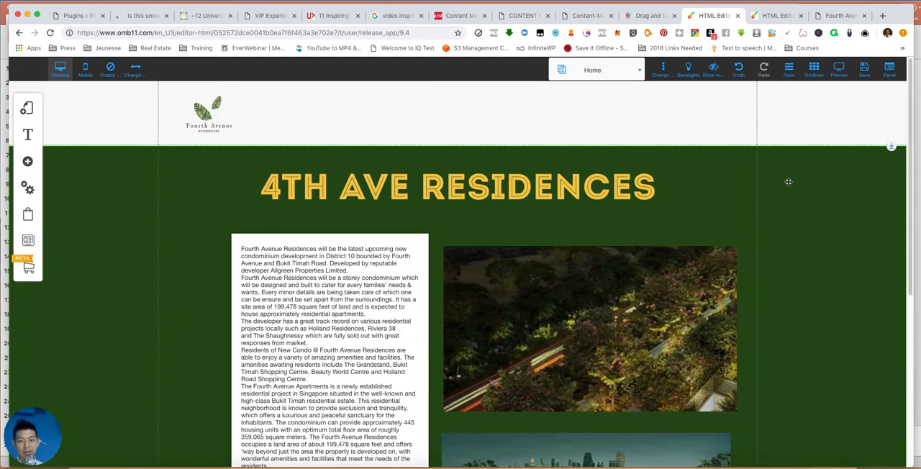
pyautogui.scroll(-5, 716, 213)
pyautogui.scroll(5, 374, 149)
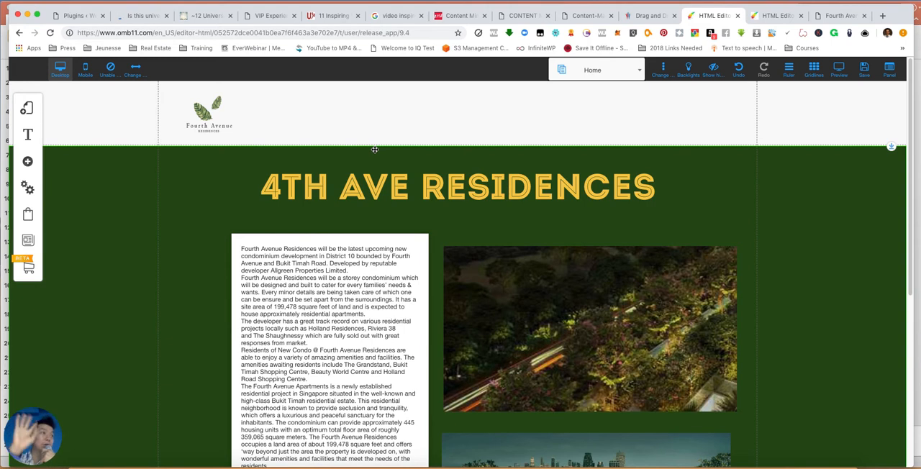
pyautogui.click(601, 70)
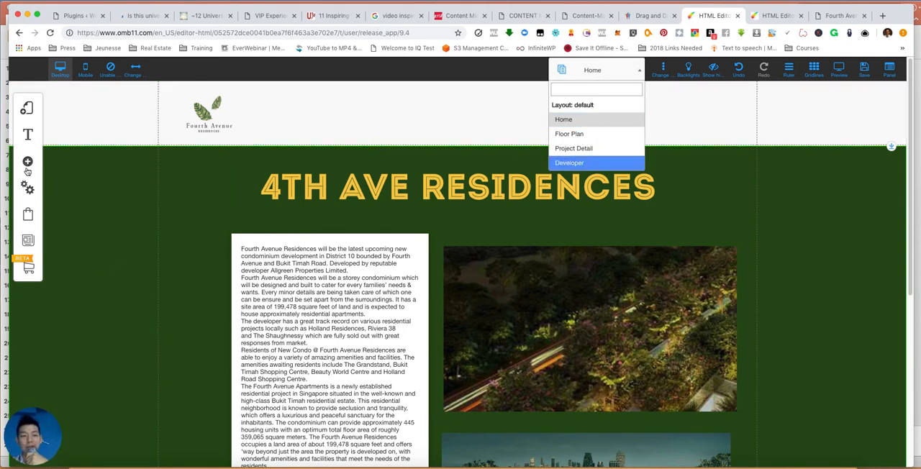
# - Add a blank page named "Register VIP Discount" to the default layout
pyautogui.click(29, 110)
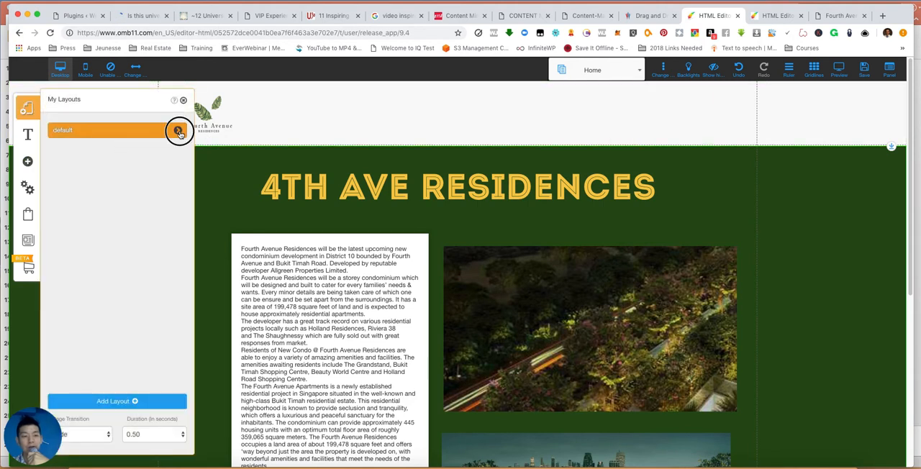
pyautogui.click(178, 129)
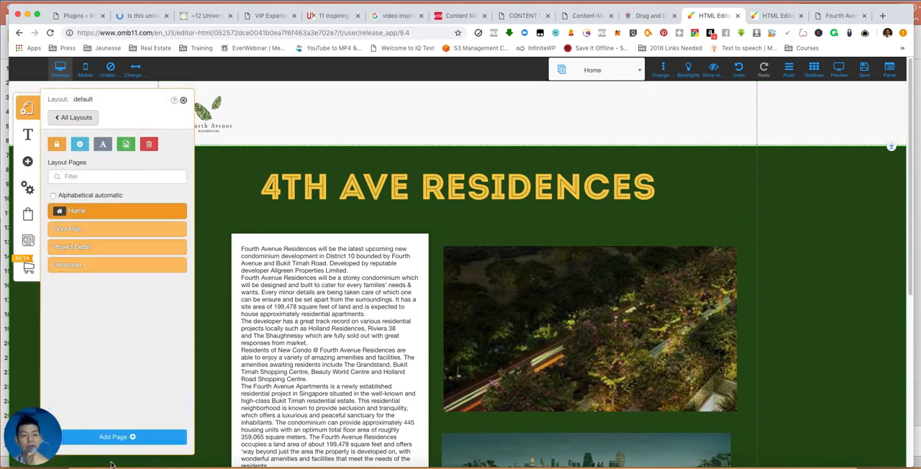
pyautogui.click(119, 437)
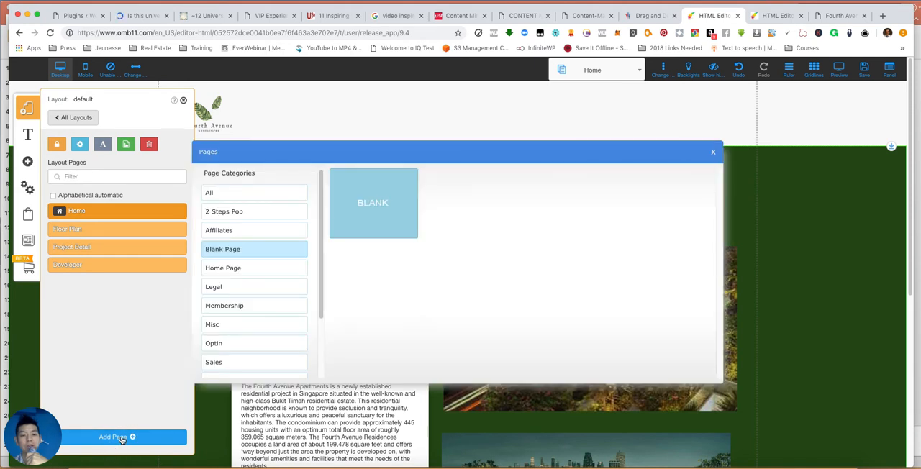
pyautogui.click(377, 215)
pyautogui.click(406, 349)
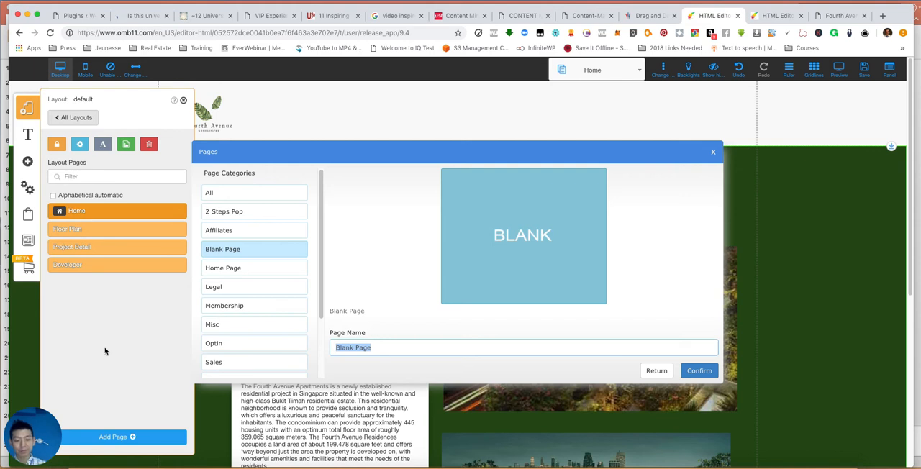
pyautogui.write('Register VIP Discount')
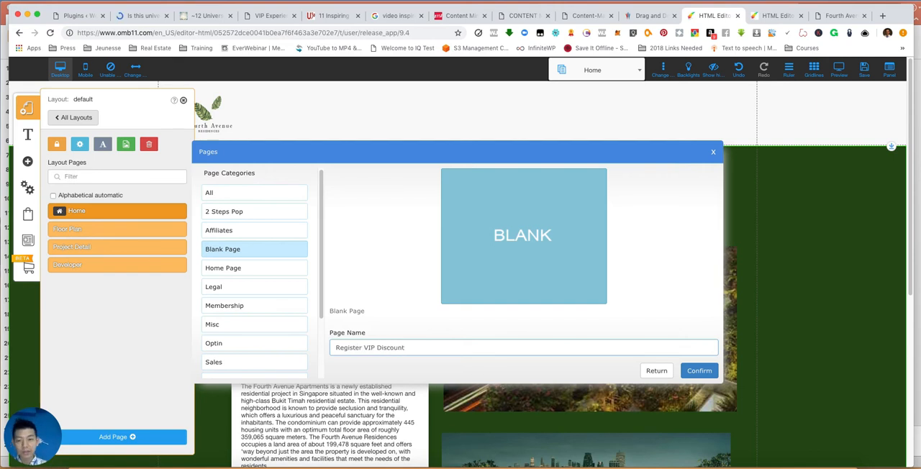
pyautogui.click(700, 372)
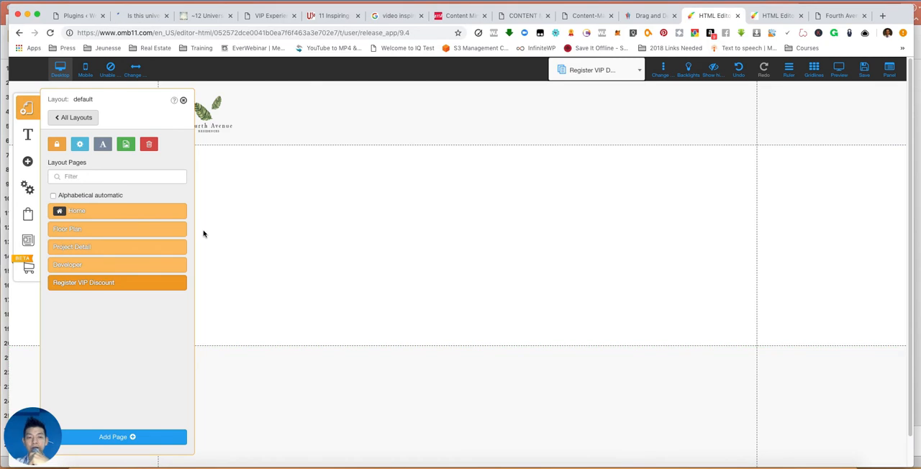
pyautogui.click(183, 100)
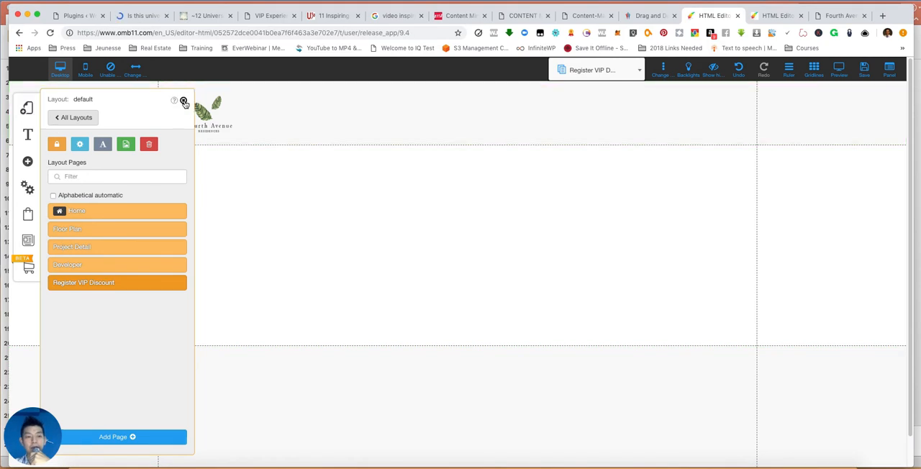
# - Insert the purple Contact banner with the contact form and laptop photo into the Register VIP Discount page
pyautogui.click(27, 162)
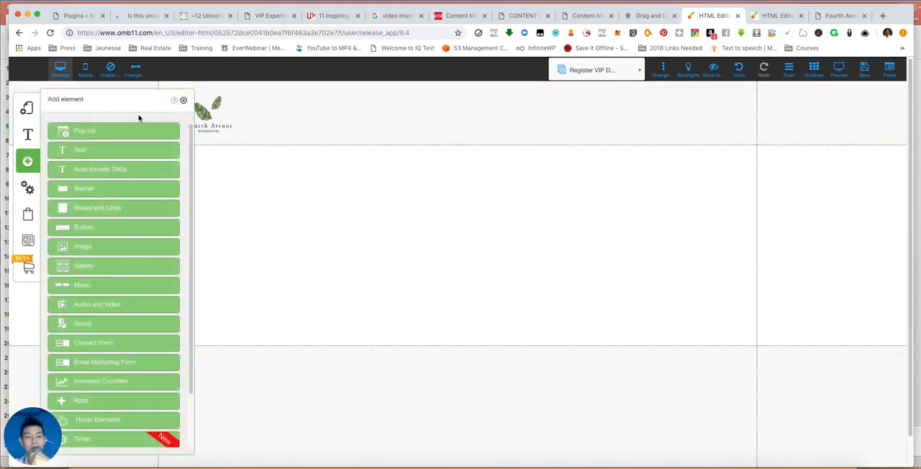
pyautogui.click(124, 188)
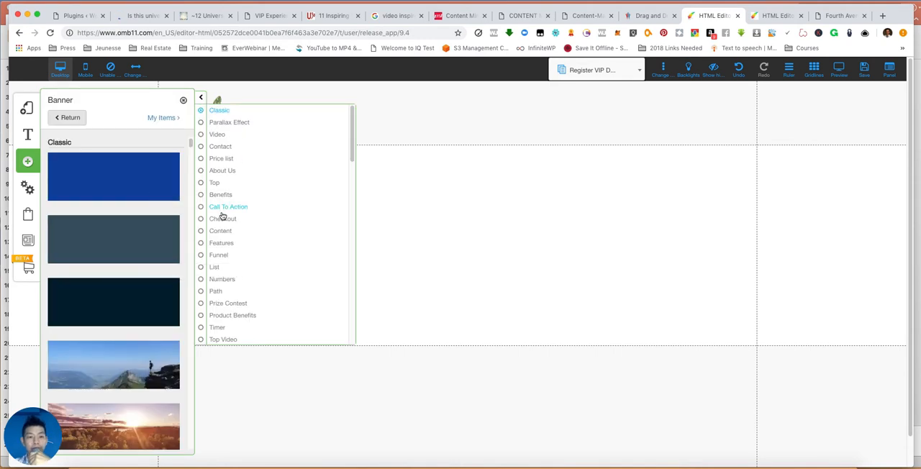
pyautogui.click(225, 150)
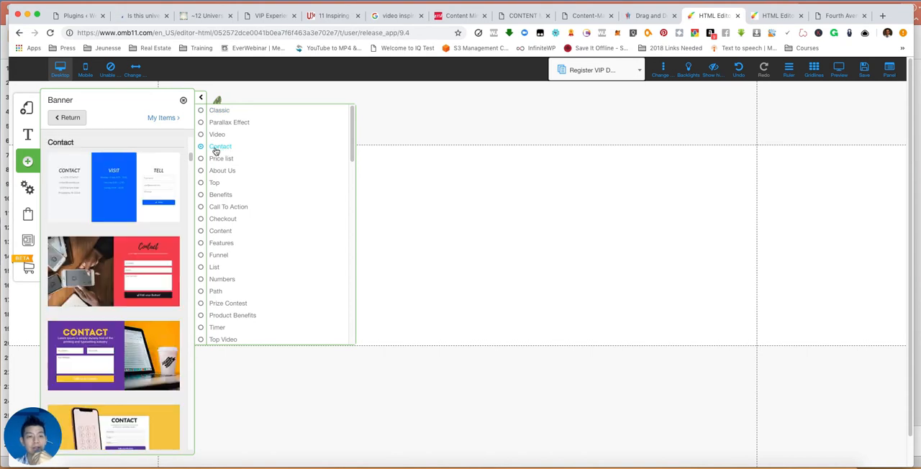
pyautogui.scroll(-2, 116, 299)
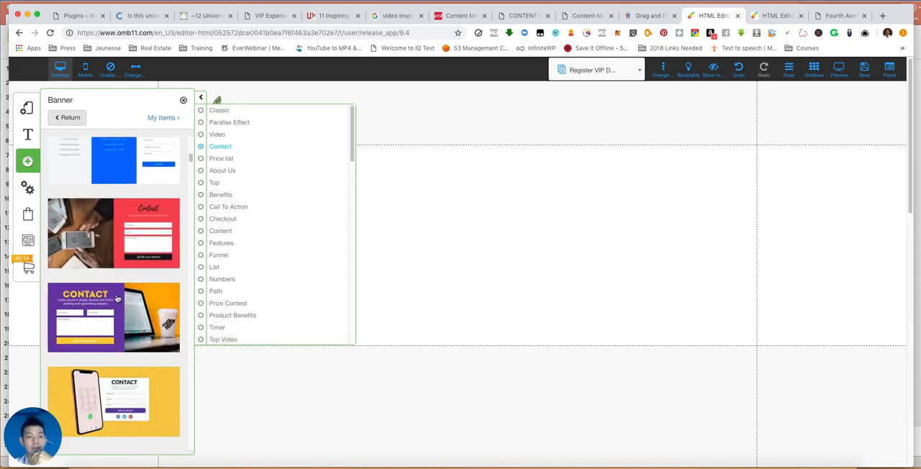
pyautogui.scroll(-5, 101, 237)
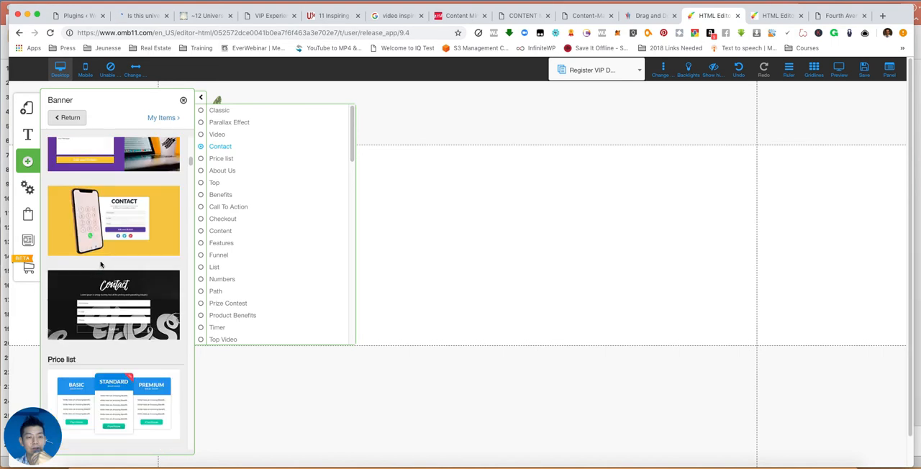
pyautogui.scroll(3, 103, 240)
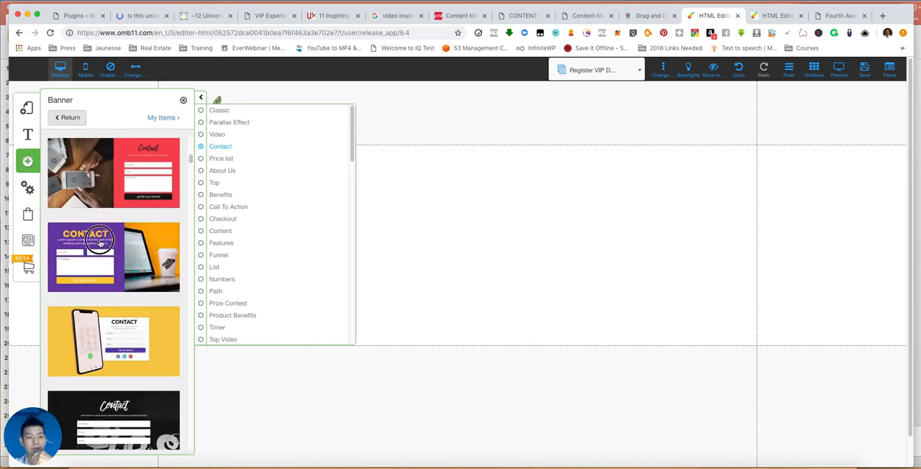
pyautogui.click(101, 240)
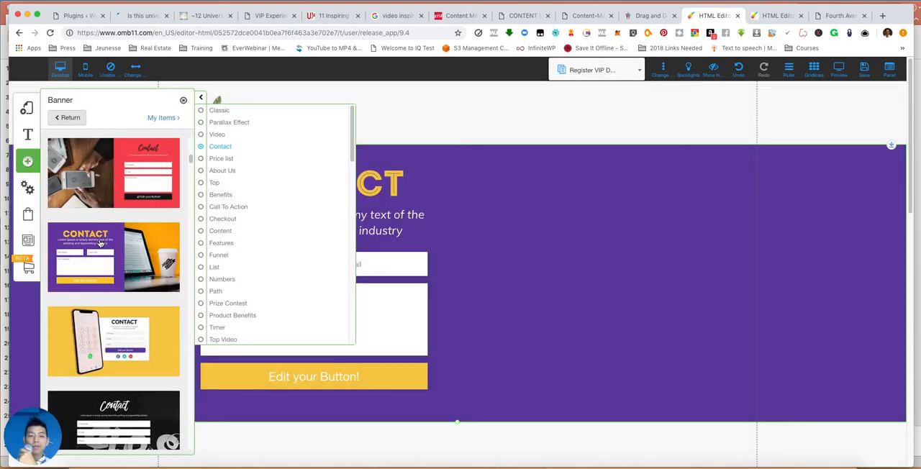
pyautogui.click(339, 99)
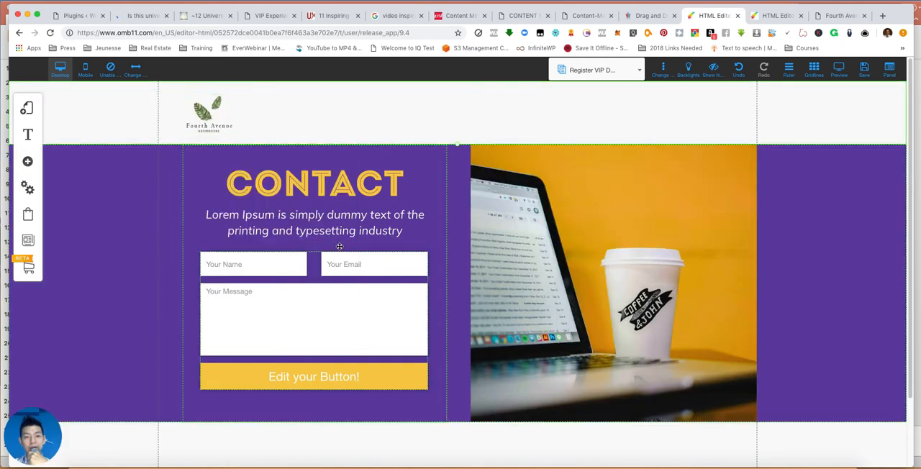
# - Replace the CONTACT heading in the purple banner with "VIP DISCOUNT"
pyautogui.click(304, 187)
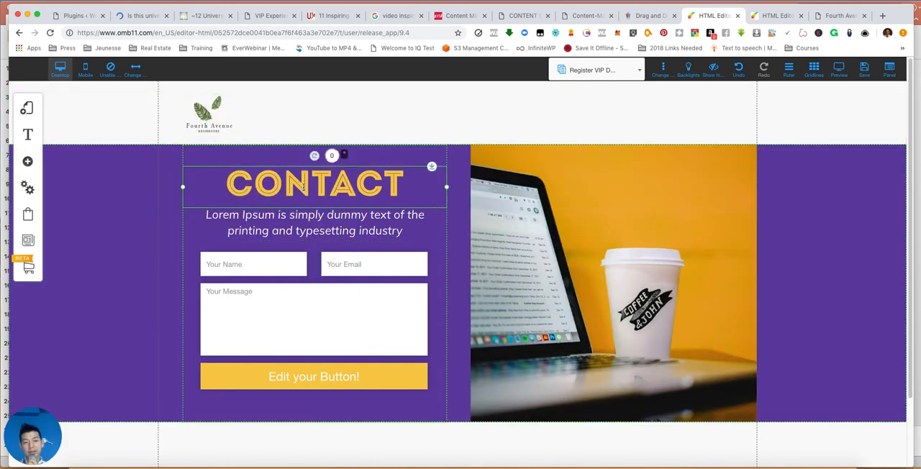
pyautogui.doubleClick(304, 187)
pyautogui.doubleClick(304, 187)
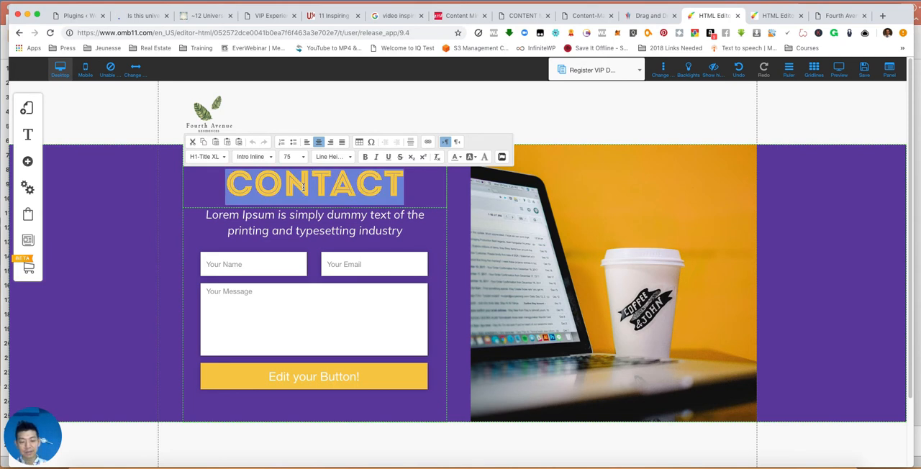
pyautogui.write('VIP DISCOUNT')
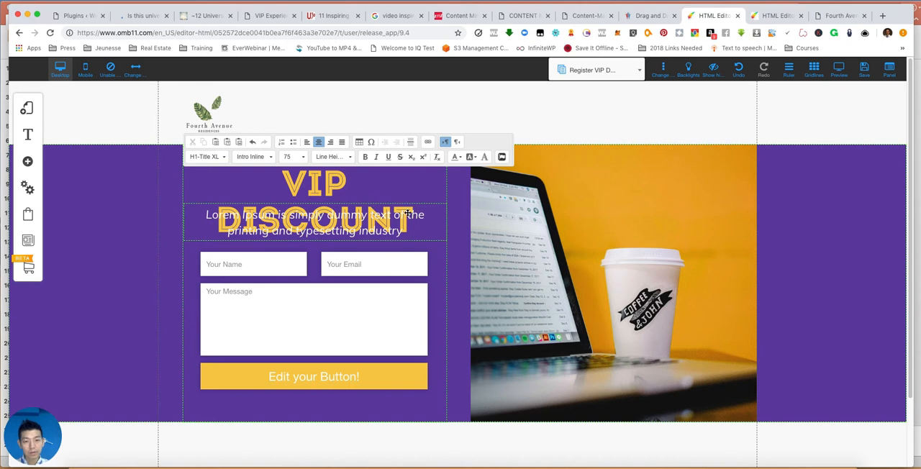
# - Reduce the font size of the VIP DISCOUNT heading to 70 so it fits on one line
pyautogui.click(227, 168)
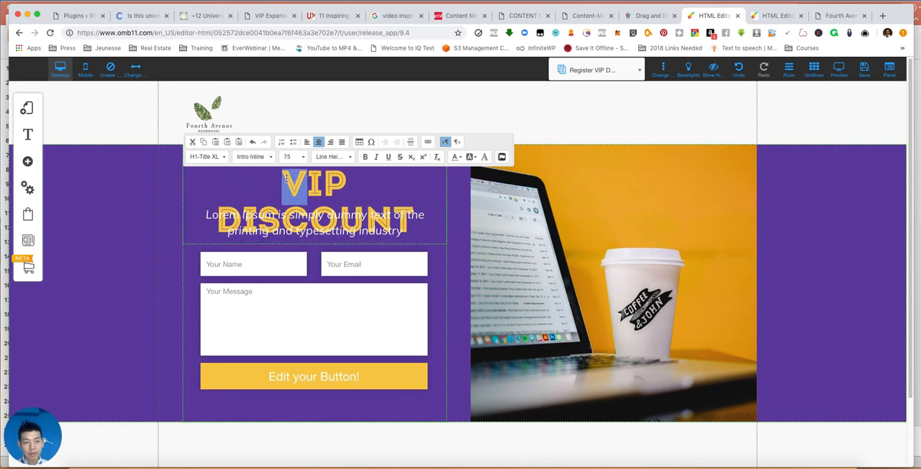
pyautogui.moveTo(288, 182); pyautogui.dragTo(392, 212)
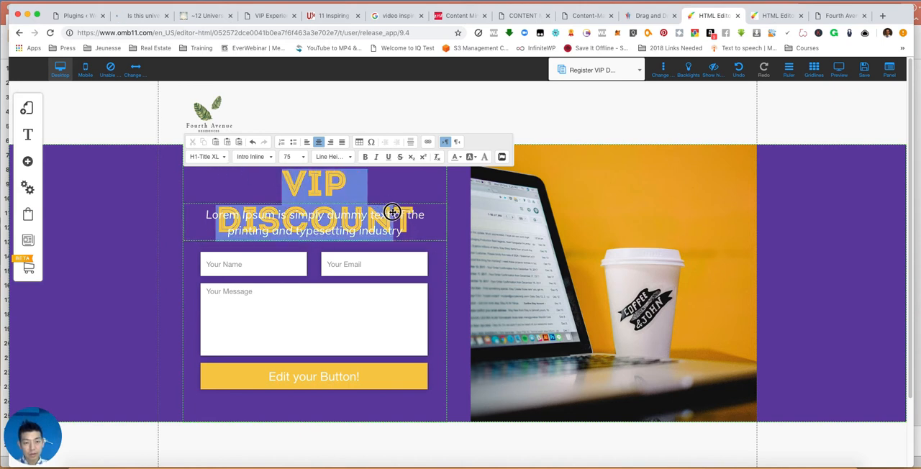
pyautogui.click(303, 158)
pyautogui.click(307, 179)
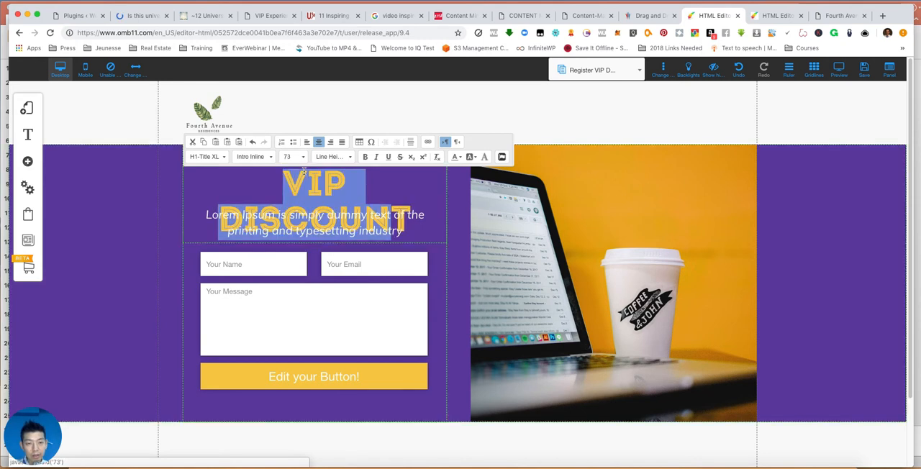
pyautogui.click(303, 158)
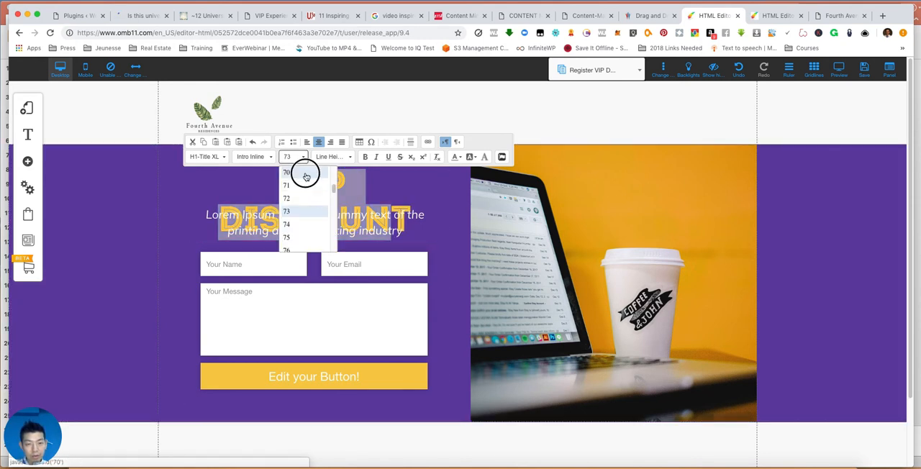
pyautogui.click(305, 174)
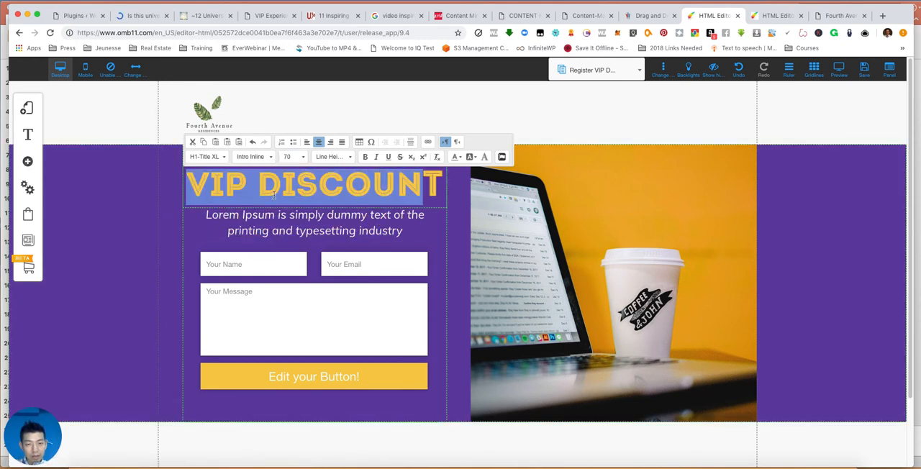
# - Apply one uniform font size to the whole VIP DISCOUNT heading, including its last letter
pyautogui.click(311, 190)
pyautogui.moveTo(445, 184); pyautogui.dragTo(281, 162)
pyautogui.click(299, 156)
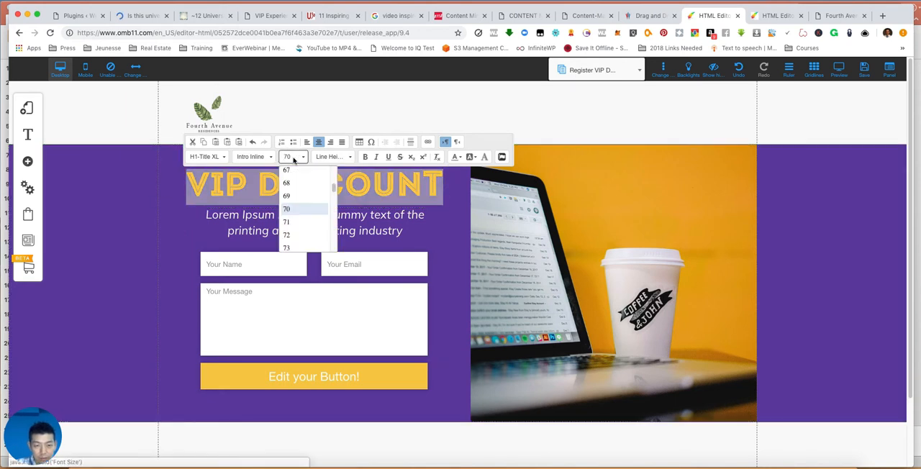
pyautogui.click(292, 209)
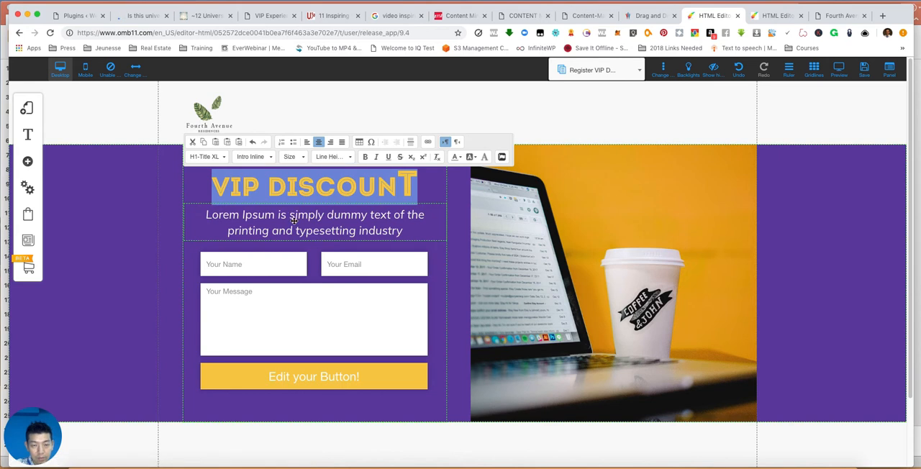
pyautogui.click(364, 186)
pyautogui.click(396, 184)
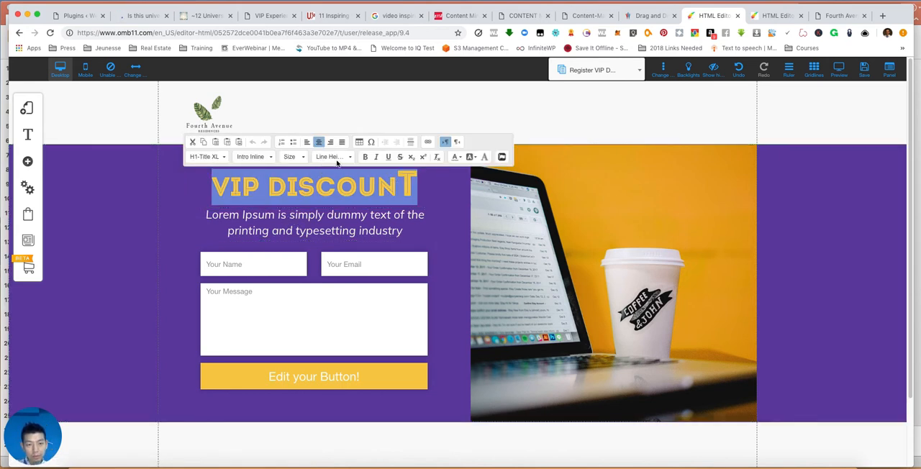
pyautogui.click(302, 156)
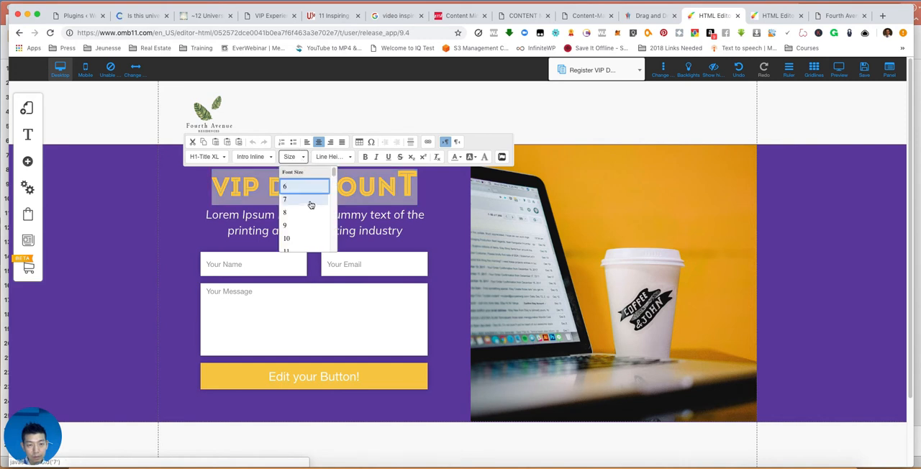
pyautogui.scroll(-10, 310, 207)
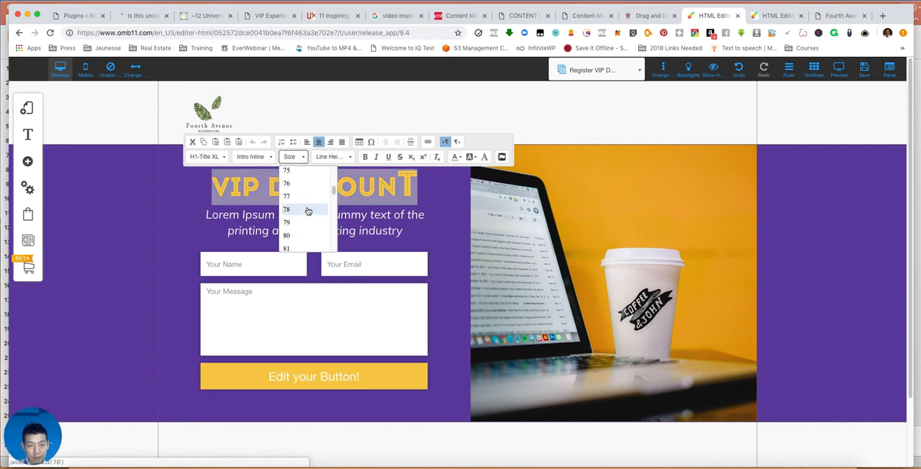
pyautogui.scroll(1, 291, 181)
pyautogui.click(286, 176)
# - Replace the placeholder description under the heading with "Register For VVIP Discount"
pyautogui.click(301, 231)
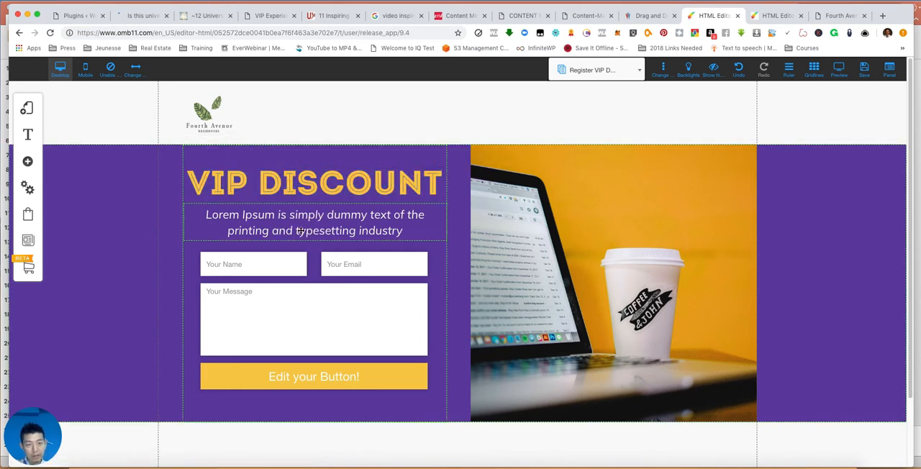
pyautogui.doubleClick(301, 230)
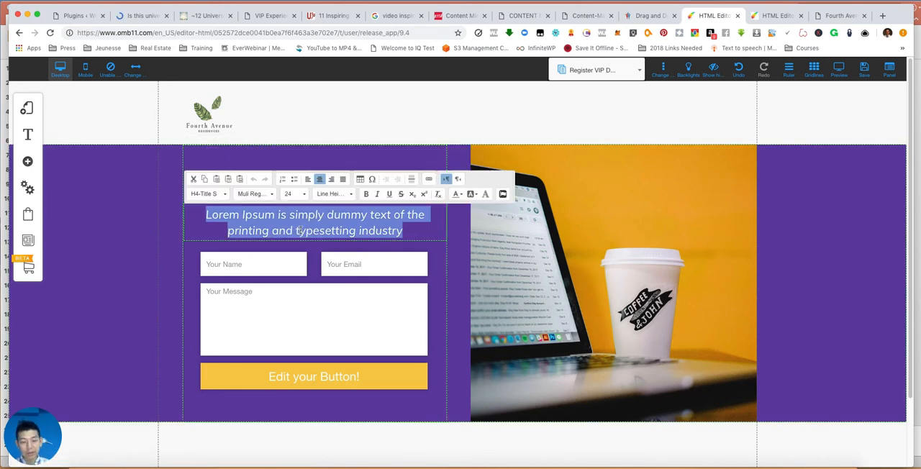
pyautogui.write('Regi')
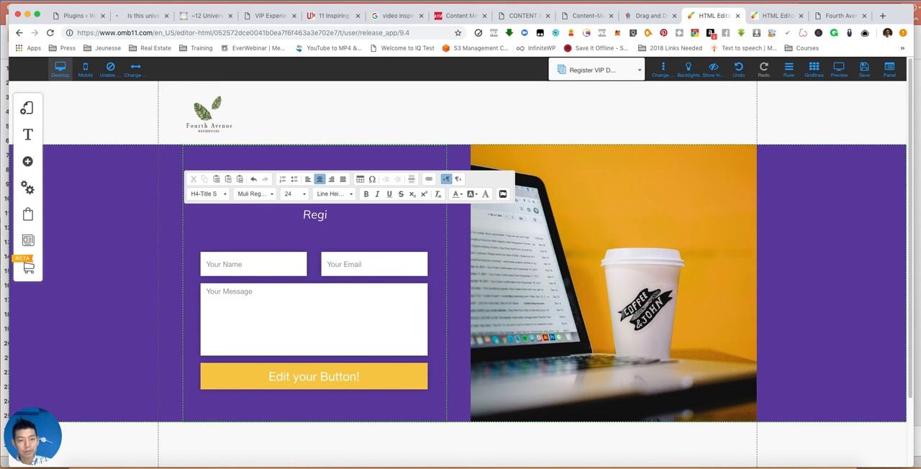
pyautogui.write('ster For VV')
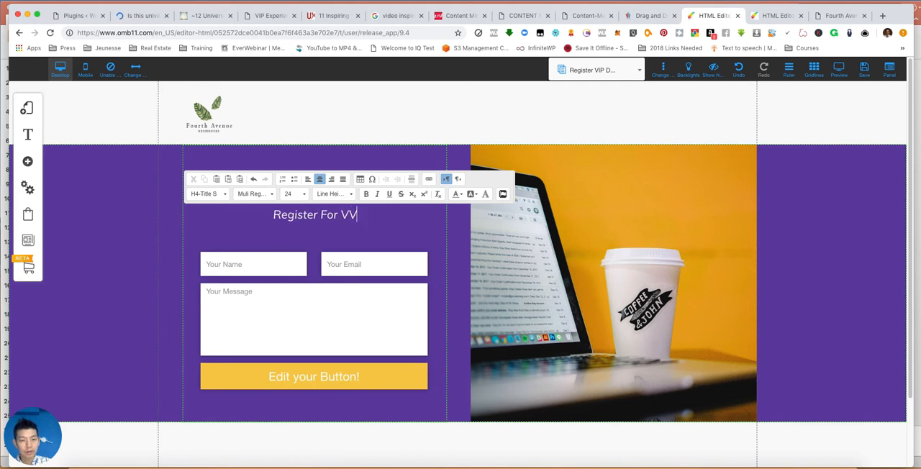
pyautogui.write('IP Discount')
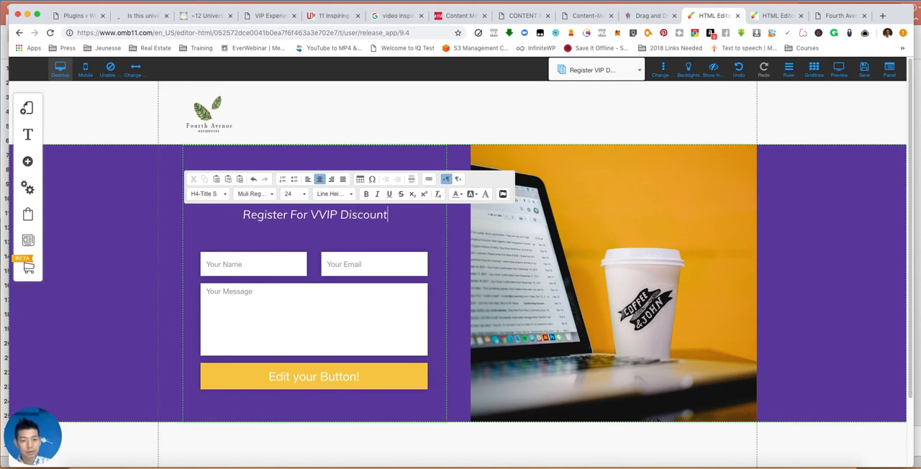
# - Examine the configurable field elements of the contact form, leaving them as they are
pyautogui.click(284, 351)
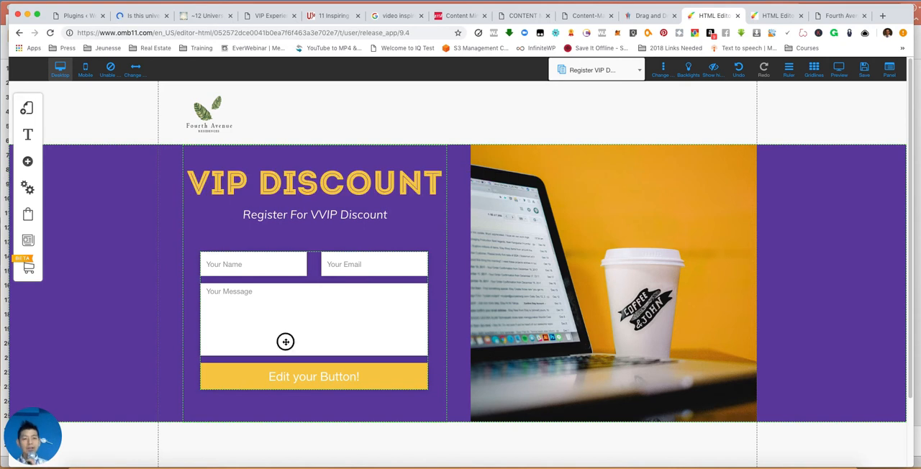
pyautogui.doubleClick(285, 345)
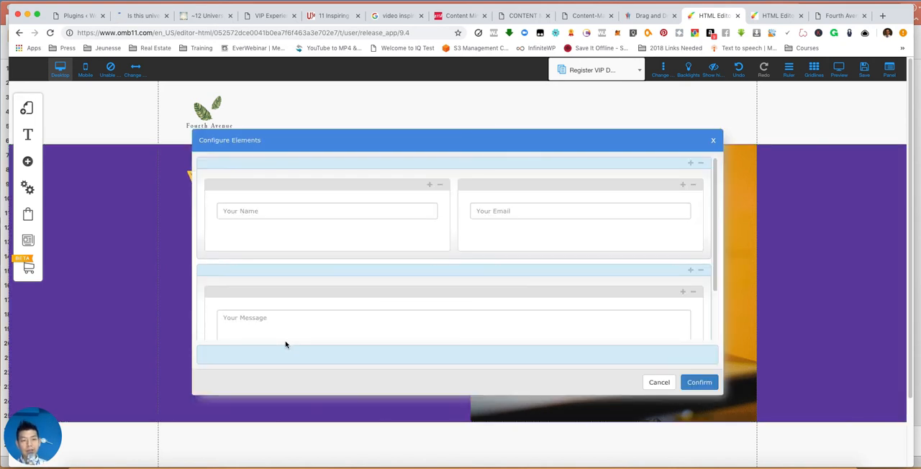
pyautogui.click(713, 139)
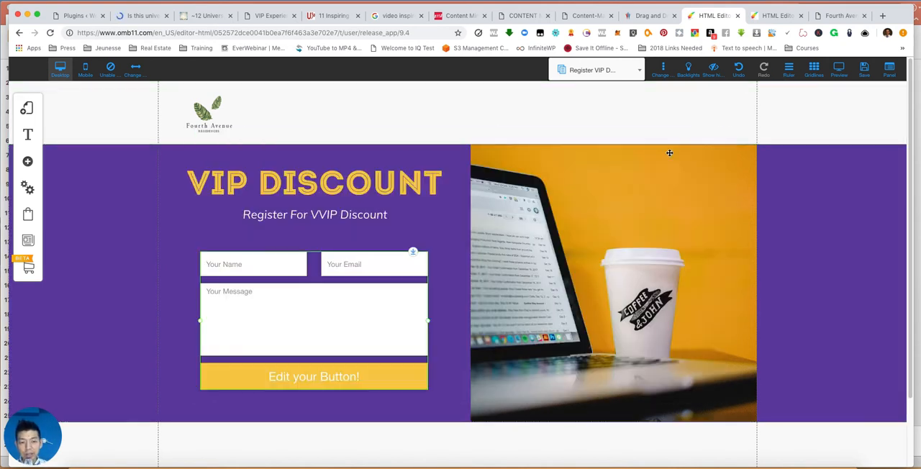
# - In the contact form's received email response, fill in the recipient e-mail and set the subject to "Re: Request For Brouchure"
pyautogui.click(310, 306)
pyautogui.click(434, 176)
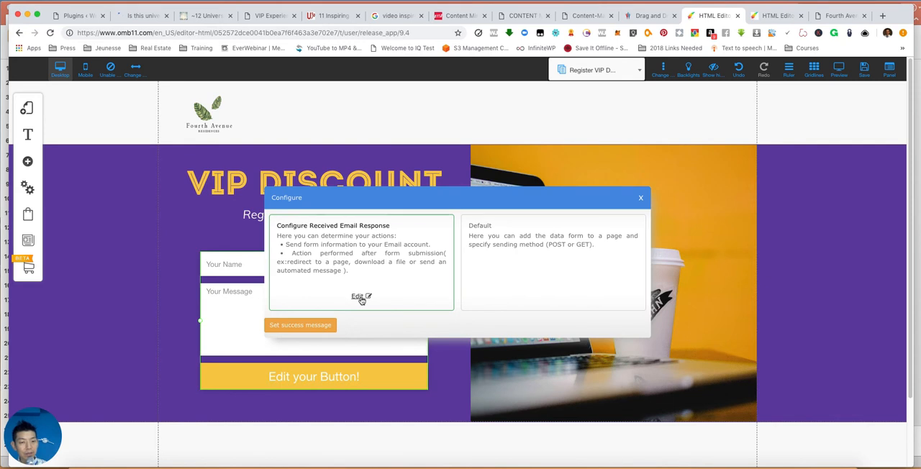
pyautogui.click(359, 297)
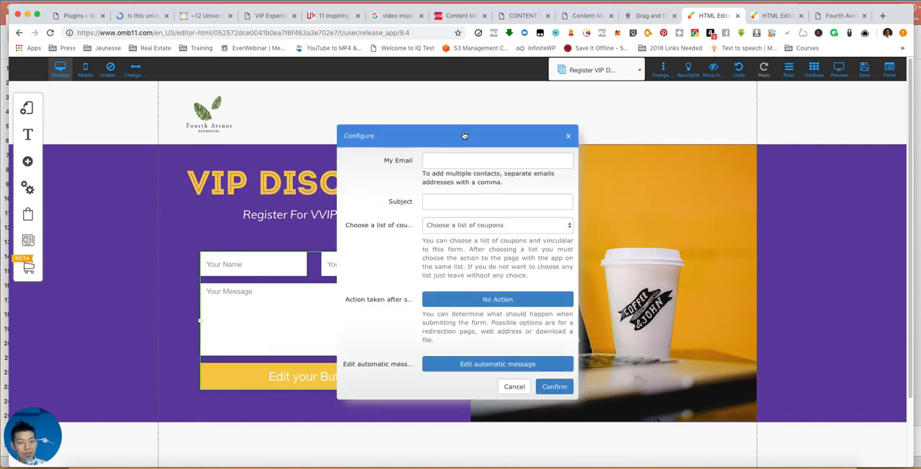
pyautogui.click(455, 165)
pyautogui.click(482, 174)
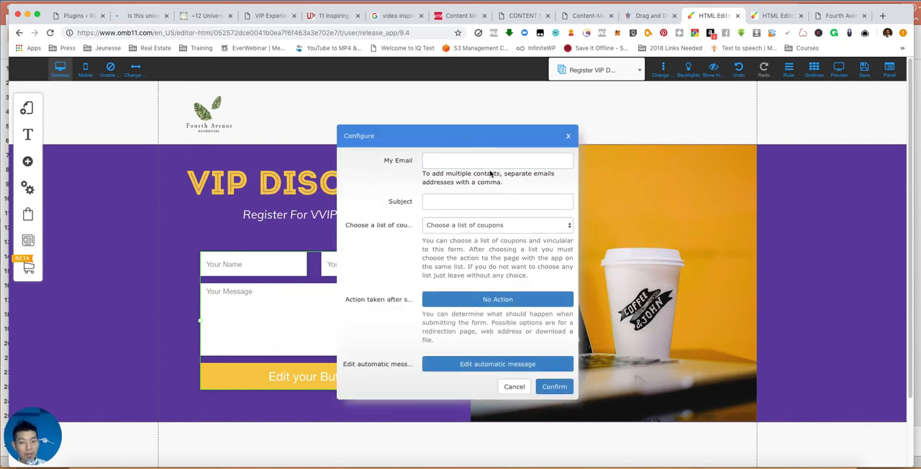
pyautogui.click(505, 206)
pyautogui.click(506, 224)
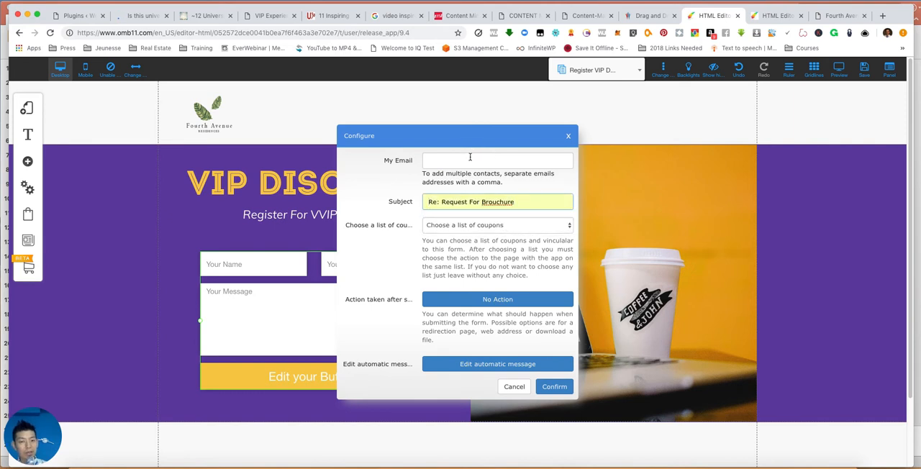
pyautogui.click(469, 162)
pyautogui.click(470, 215)
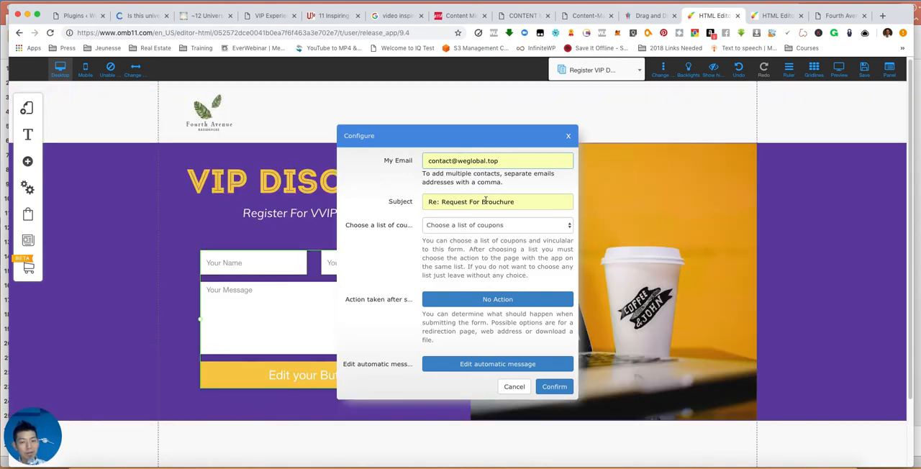
# - Set the form's action after submission to open the Home page in the same tab
pyautogui.click(479, 302)
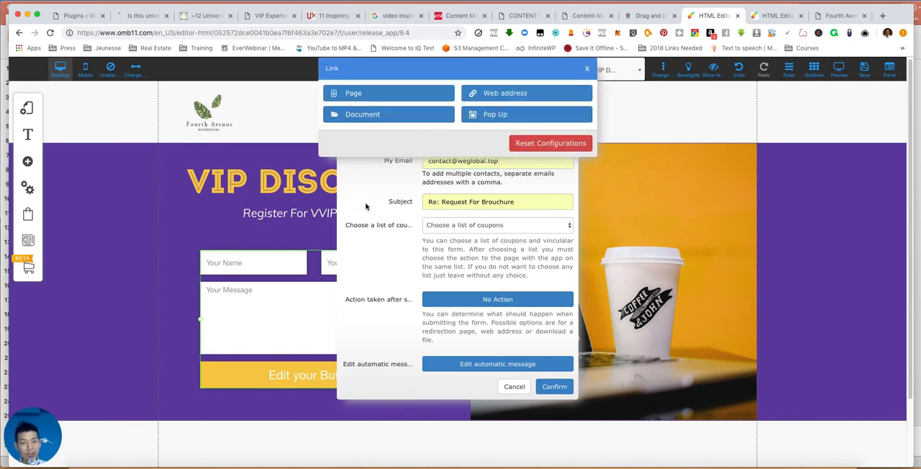
pyautogui.click(389, 95)
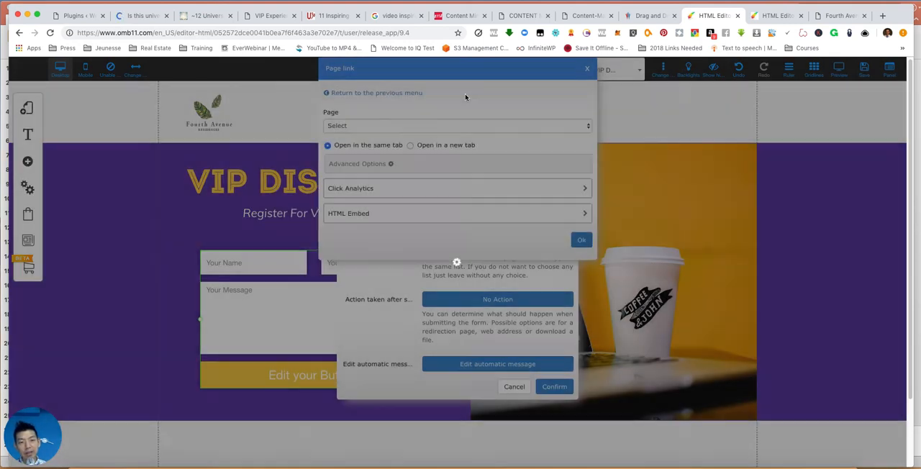
pyautogui.click(409, 125)
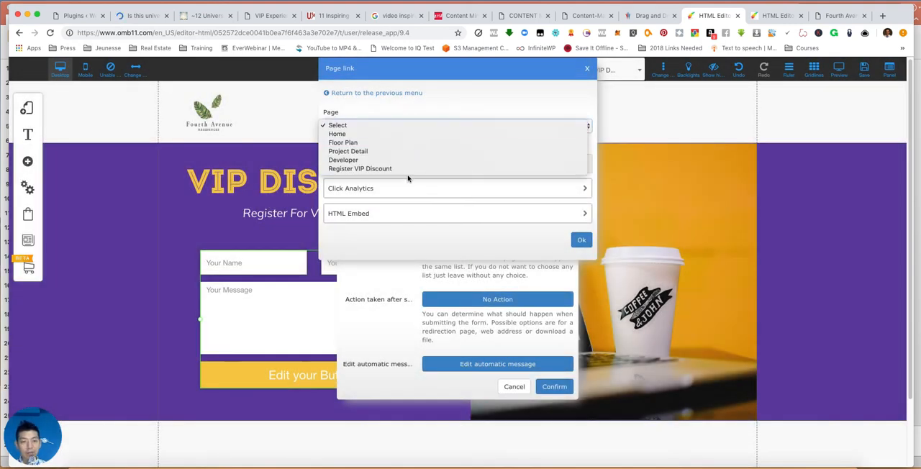
pyautogui.click(405, 134)
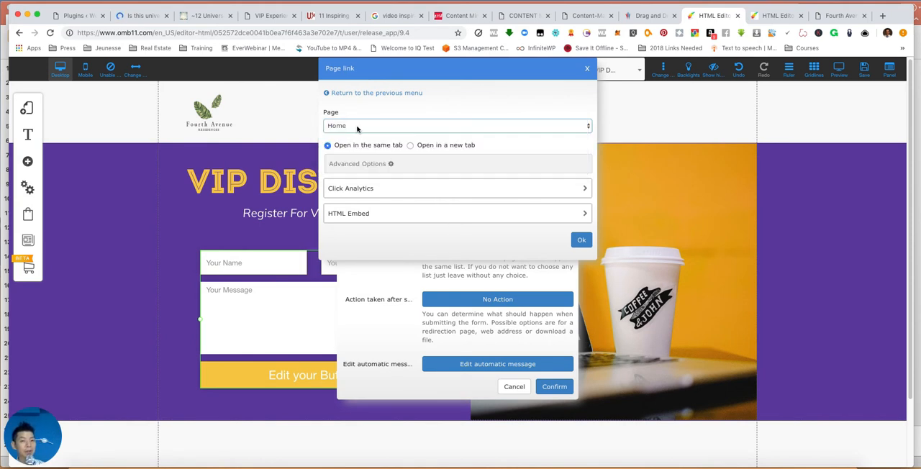
pyautogui.click(581, 239)
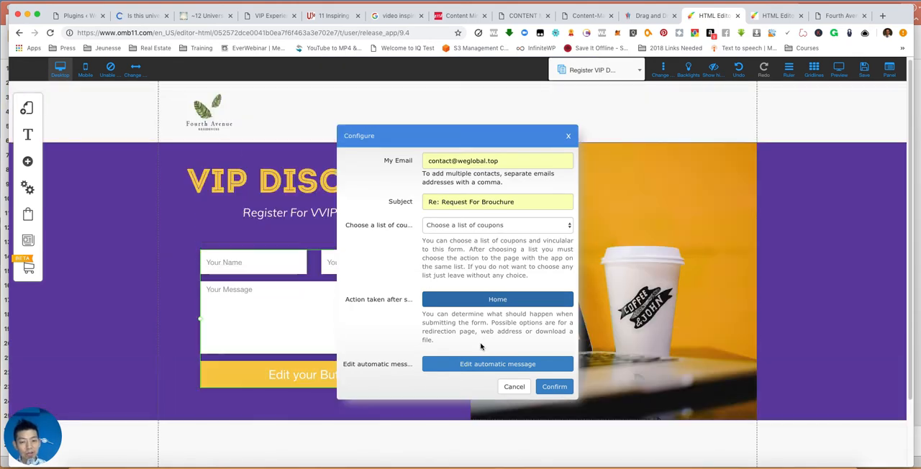
# - Open the form's automatic message for editing and choose EMAIL as the field for the auto-reply
pyautogui.click(483, 365)
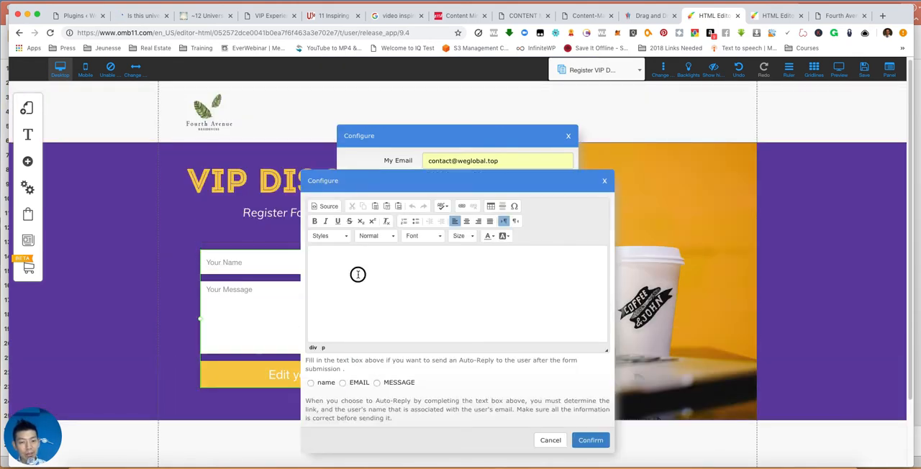
pyautogui.click(377, 383)
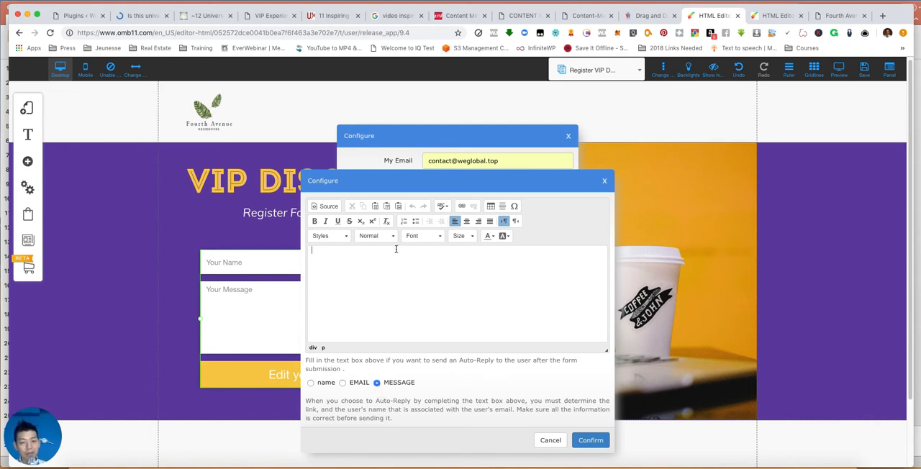
pyautogui.click(342, 383)
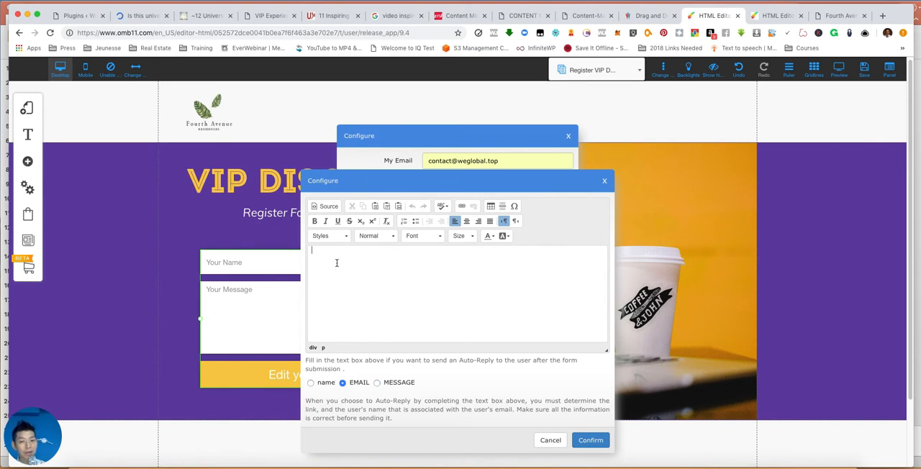
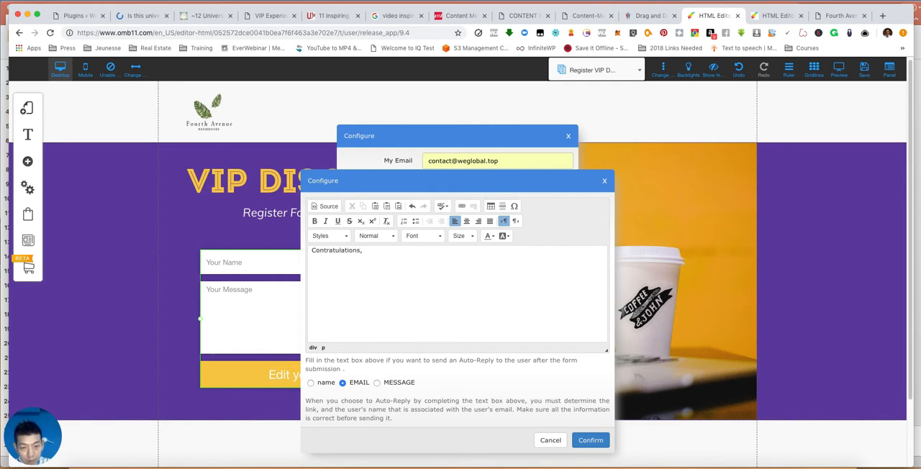
# - Write the auto-reply "Contratulations, Your VVIP Registration is accepted. You will receive a call soon to double confirm" and apply the email response settings
pyautogui.click(324, 384)
pyautogui.click(343, 384)
pyautogui.click(391, 247)
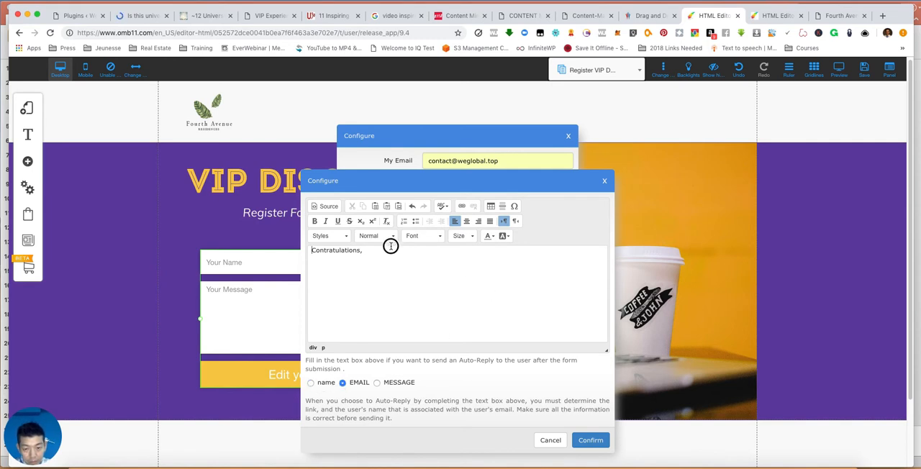
pyautogui.click(360, 249)
pyautogui.write('You ')
pyautogui.write('VVIP Registration is av')
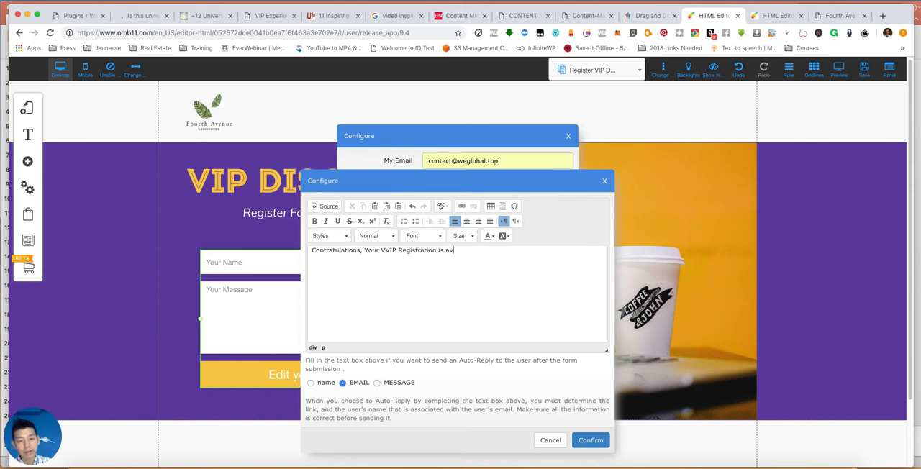
pyautogui.write('epted. You will receive a call')
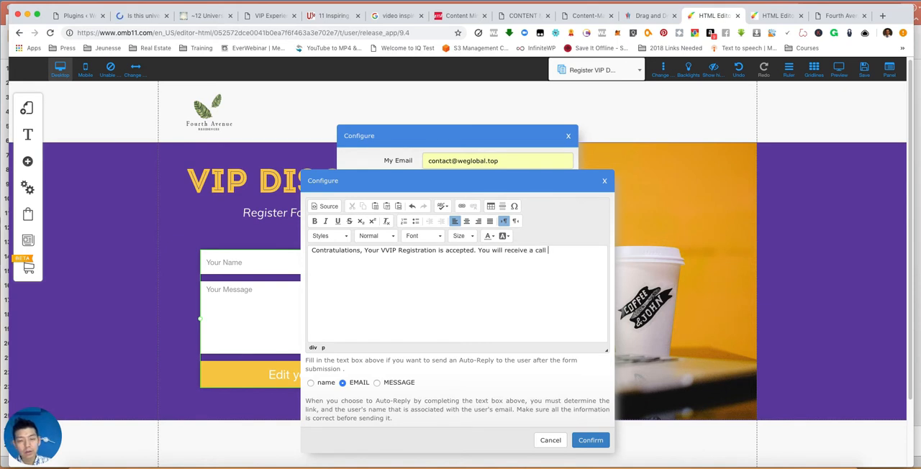
pyautogui.write(' soon to double confirm')
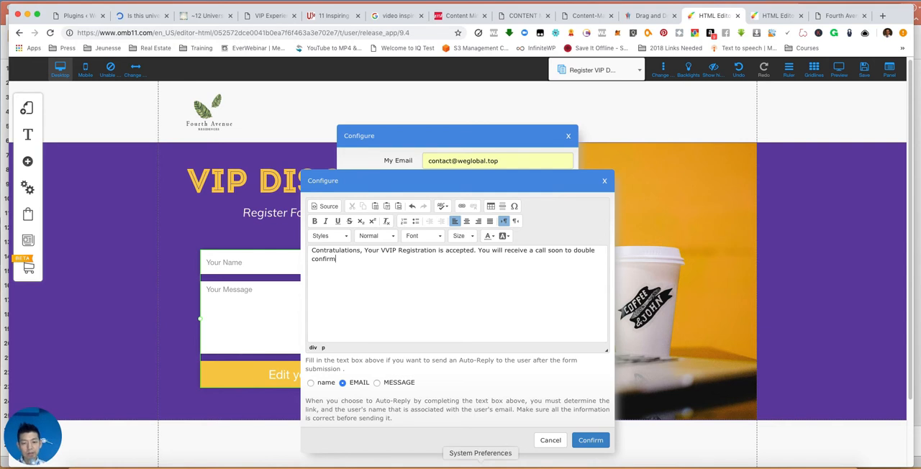
pyautogui.click(590, 440)
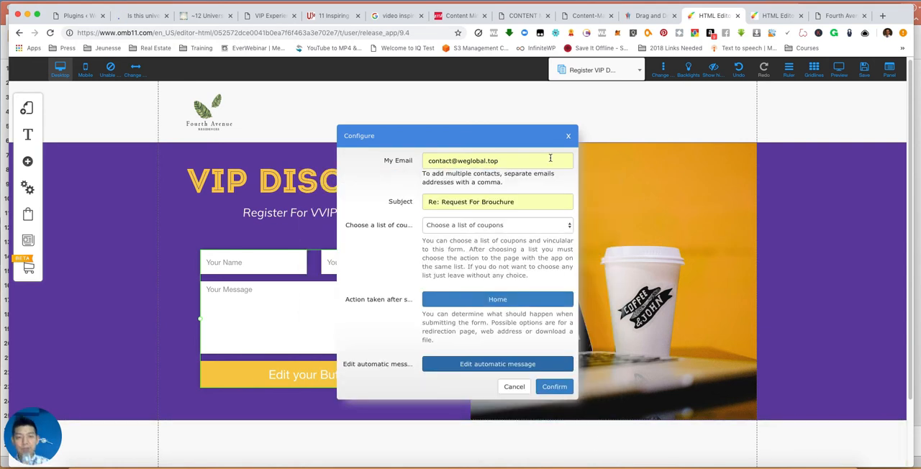
pyautogui.scroll(-3, 487, 346)
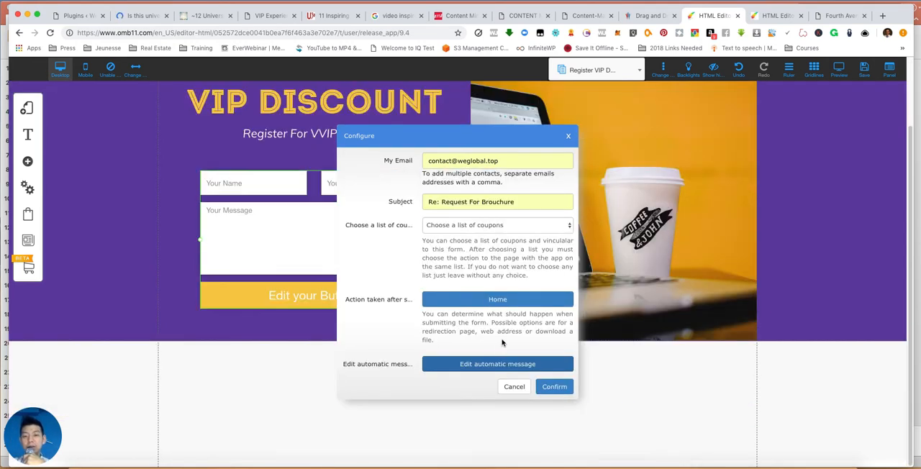
pyautogui.click(561, 388)
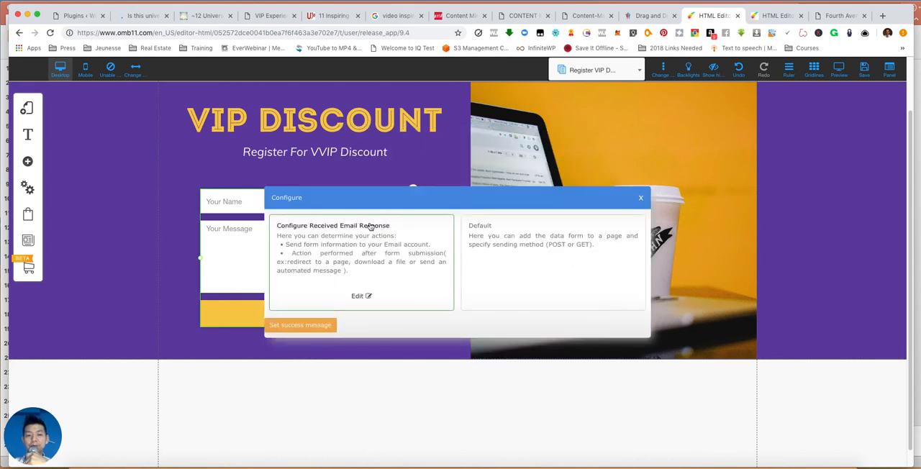
# - Set the form's success message to "Check your email for confirmation" and close the form's configuration
pyautogui.click(313, 328)
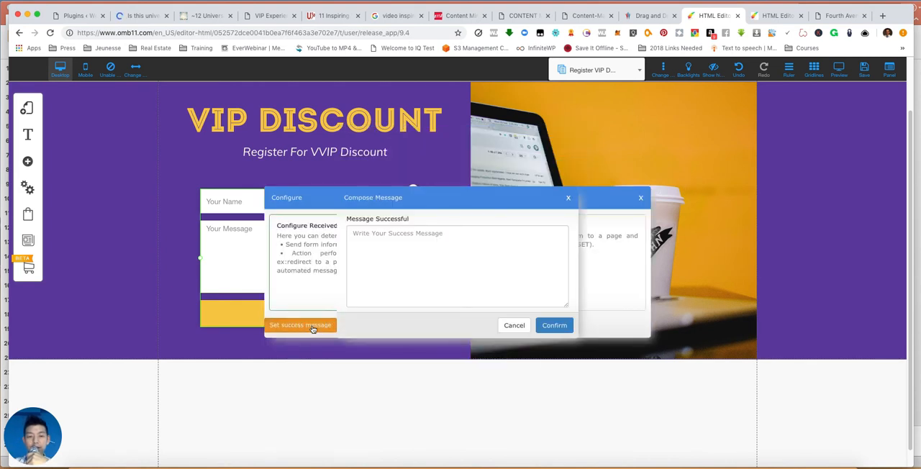
pyautogui.click(424, 246)
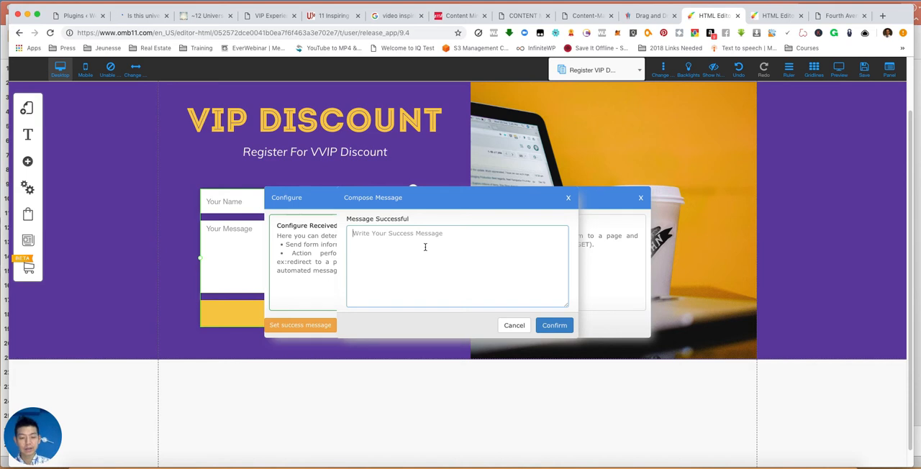
pyautogui.write('Check your email for confirmation')
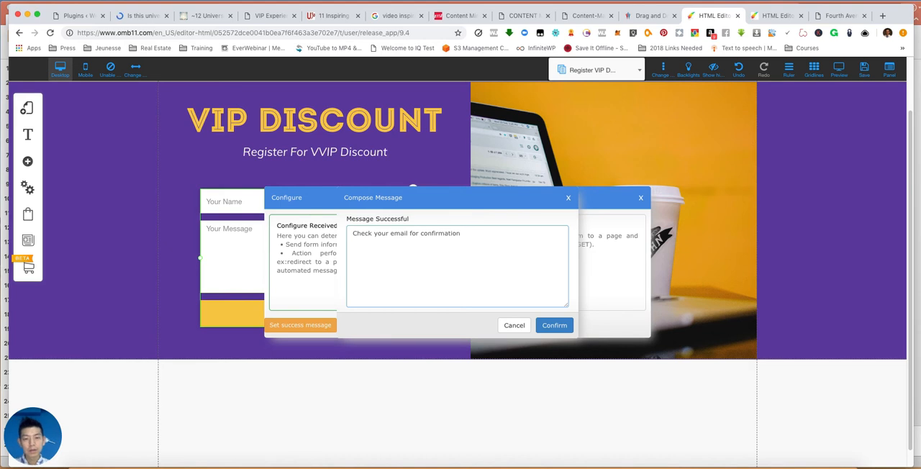
pyautogui.click(555, 326)
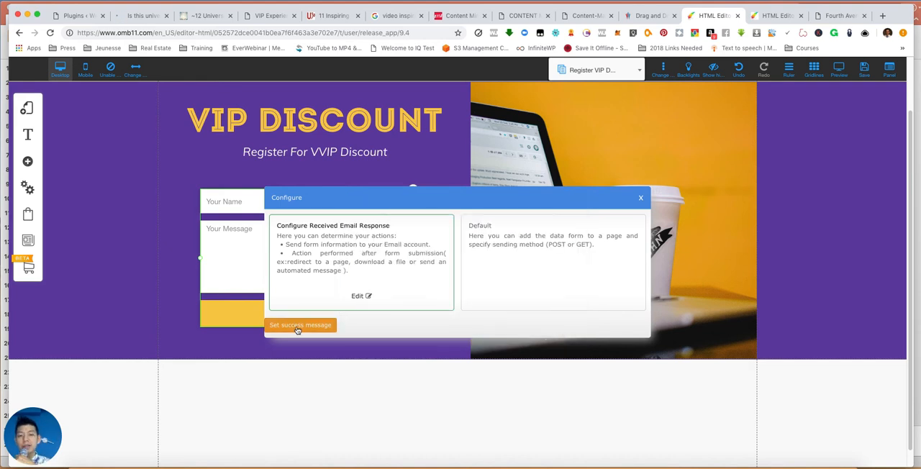
pyautogui.click(640, 197)
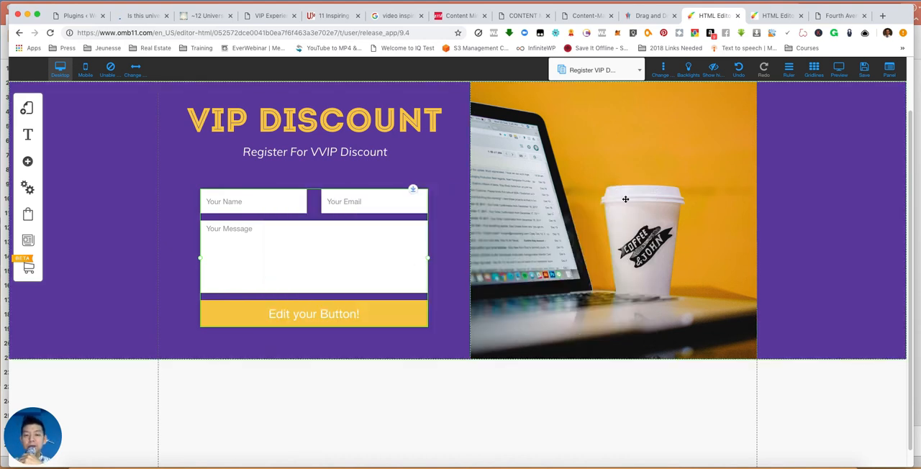
# - Open the contact form's field elements for editing
pyautogui.click(354, 249)
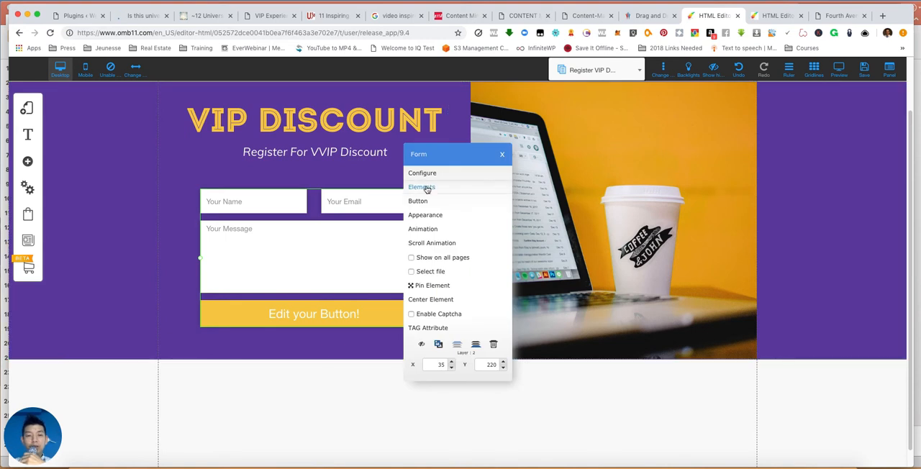
pyautogui.click(427, 188)
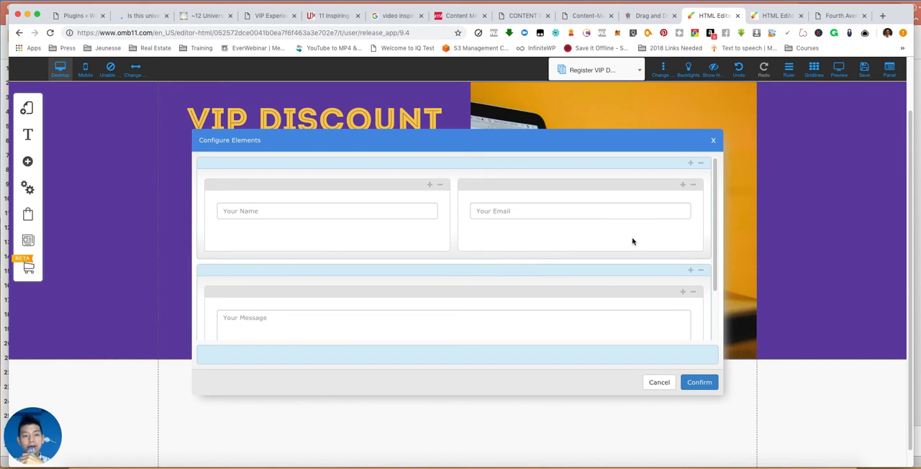
pyautogui.click(682, 186)
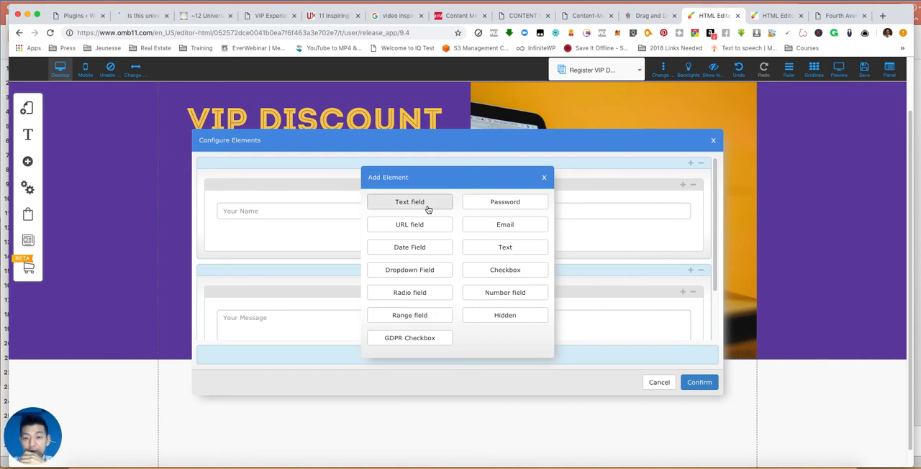
pyautogui.click(495, 292)
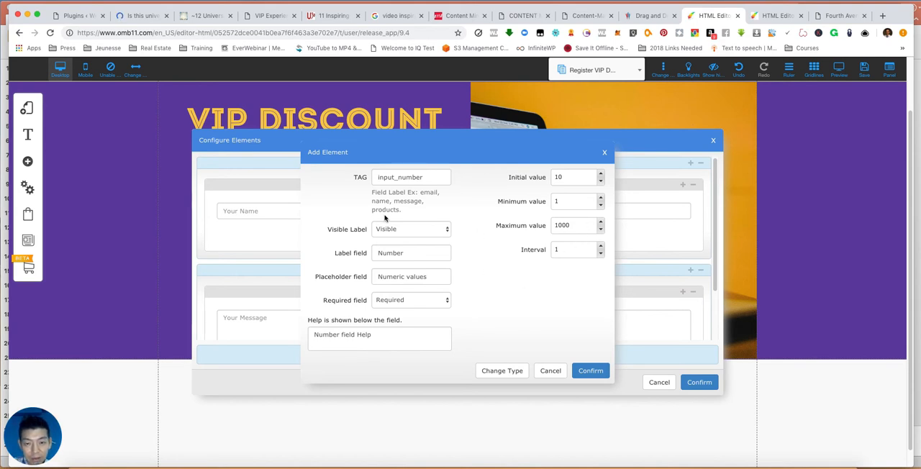
pyautogui.click(549, 370)
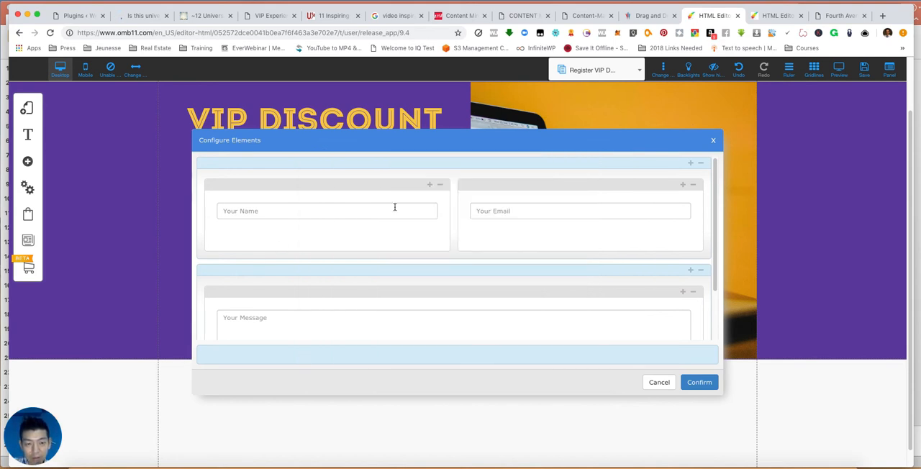
# - Add a required text field labelled "Mobile Contact" below Your Email and move the form up to fit inside the purple banner
pyautogui.click(682, 184)
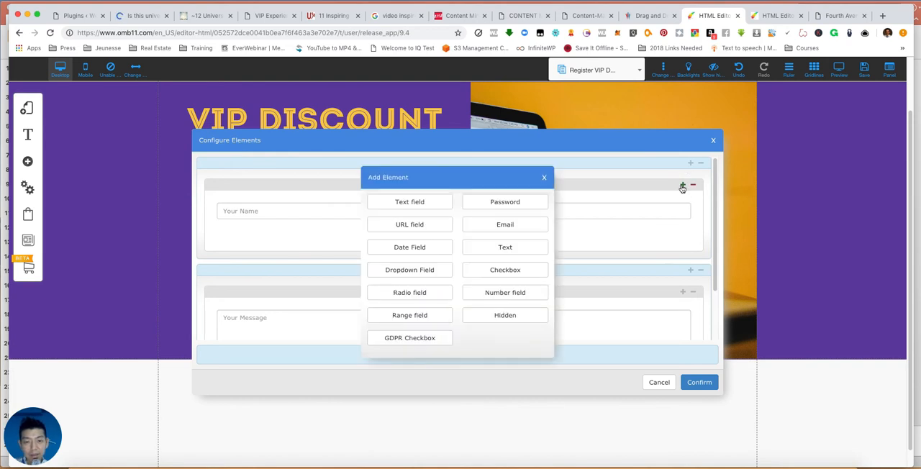
pyautogui.click(410, 203)
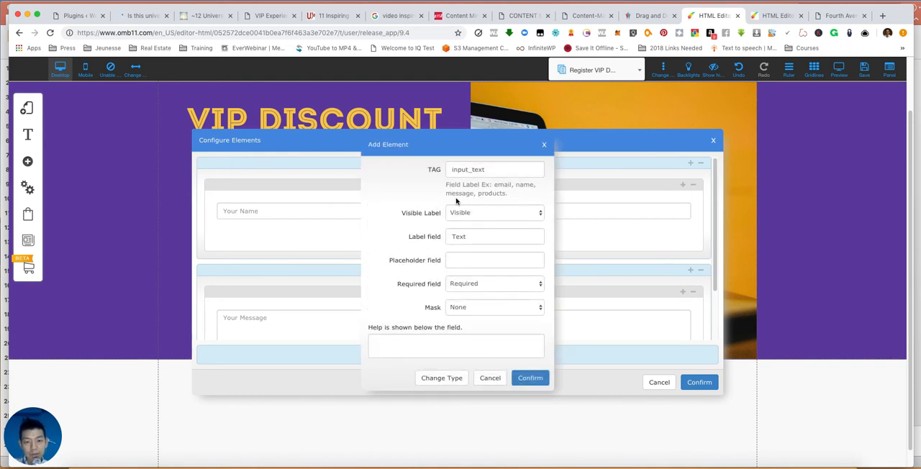
pyautogui.moveTo(476, 237); pyautogui.dragTo(196, 233)
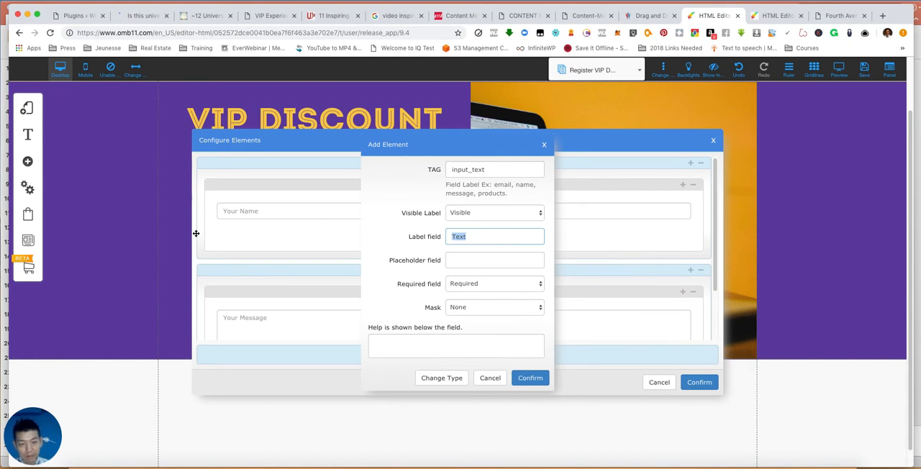
pyautogui.write('Mobile')
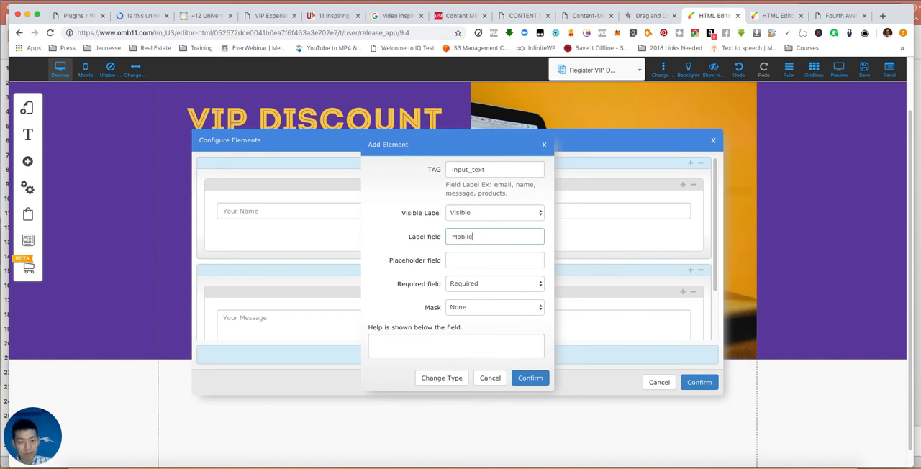
pyautogui.write(' Conta')
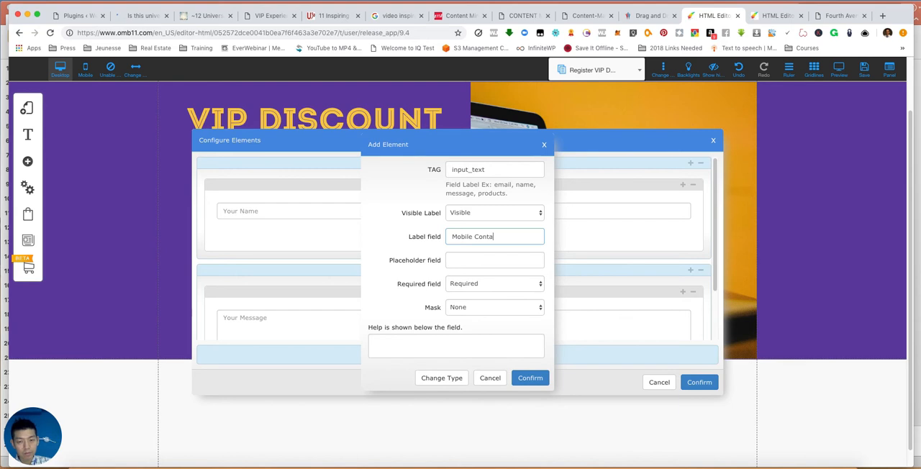
pyautogui.write('ct')
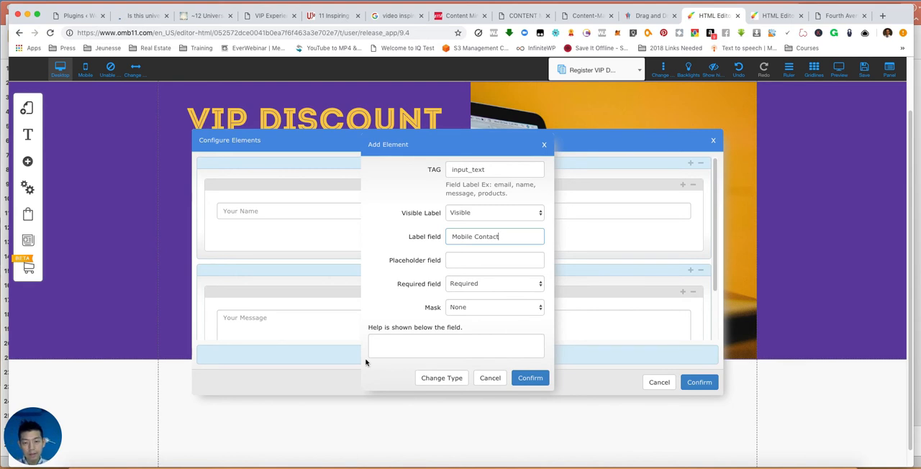
pyautogui.click(531, 378)
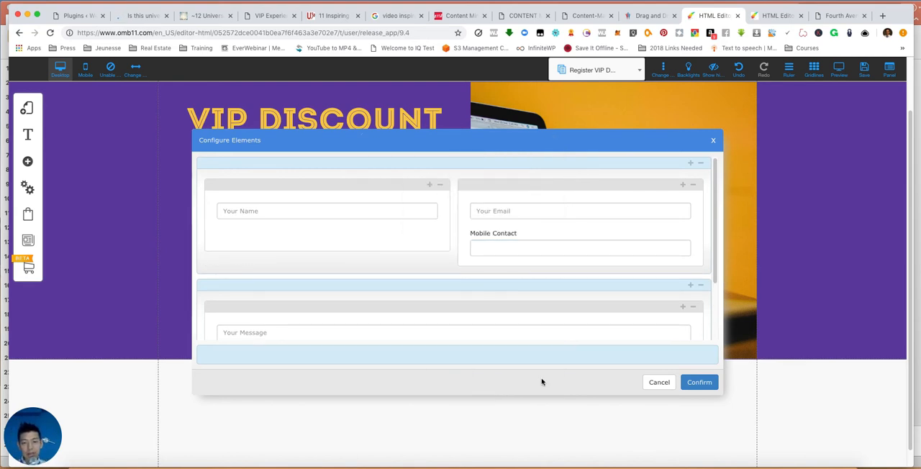
pyautogui.click(711, 382)
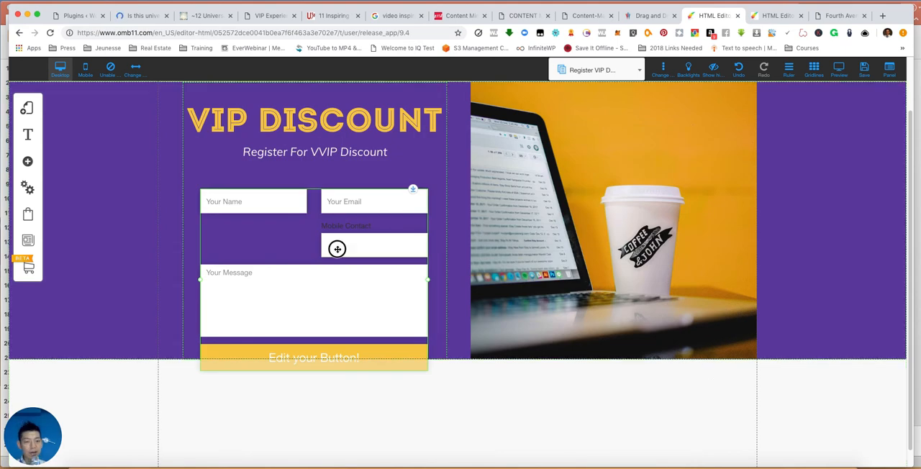
pyautogui.moveTo(342, 227)
pyautogui.mouseDown()
pyautogui.moveTo(372, 239)
pyautogui.moveTo(358, 237)
pyautogui.moveTo(352, 218)
pyautogui.mouseUp()
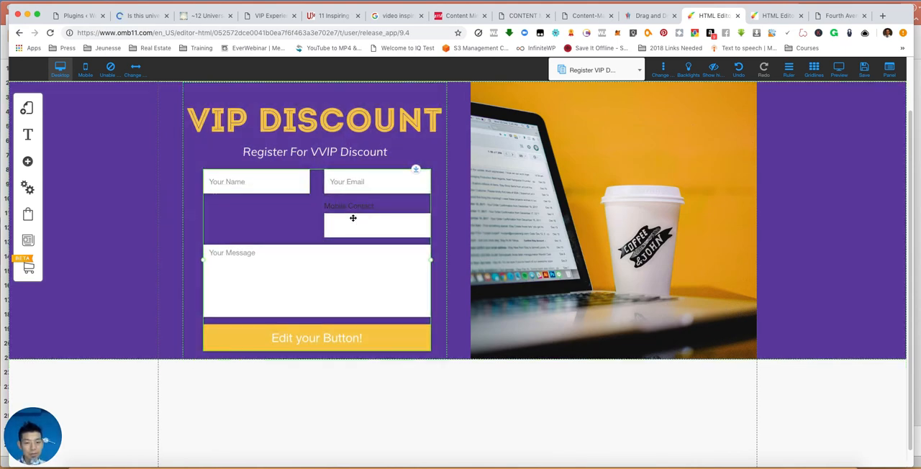
# - Edit the form's mobile field to use the label "Mobile" and the placeholder "Mobile Contact"
pyautogui.doubleClick(341, 336)
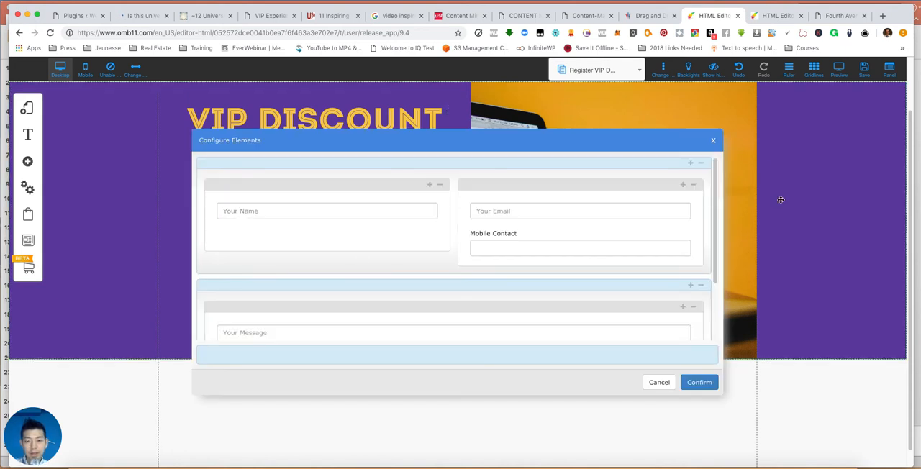
pyautogui.scroll(-2, 554, 294)
pyautogui.scroll(2, 554, 295)
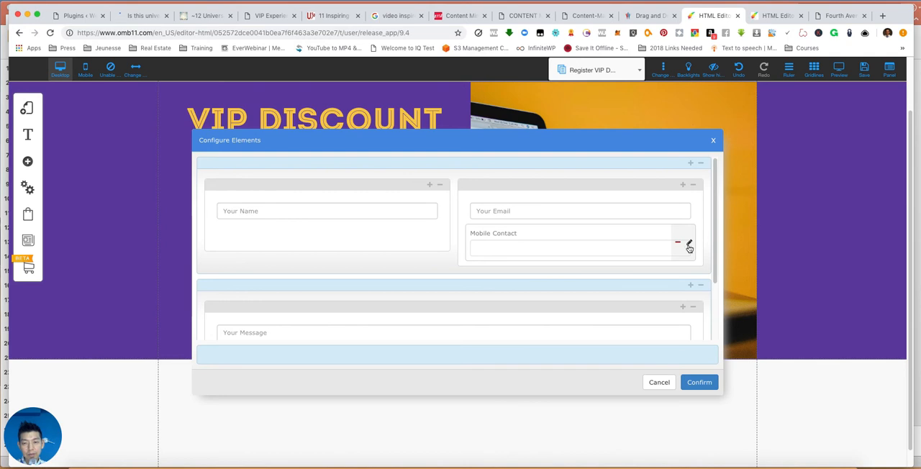
pyautogui.click(688, 245)
pyautogui.moveTo(508, 238); pyautogui.dragTo(359, 220)
pyautogui.press('BackSpace')
pyautogui.click(468, 261)
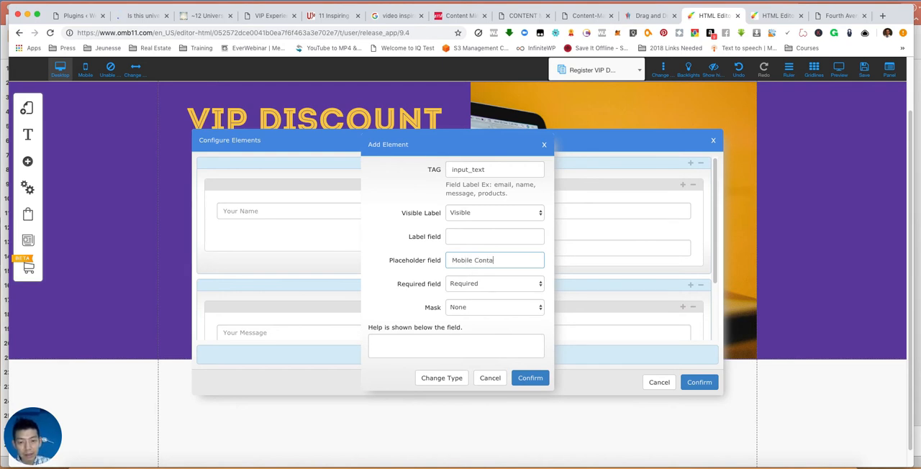
pyautogui.write('Mobile Contact')
pyautogui.click(530, 386)
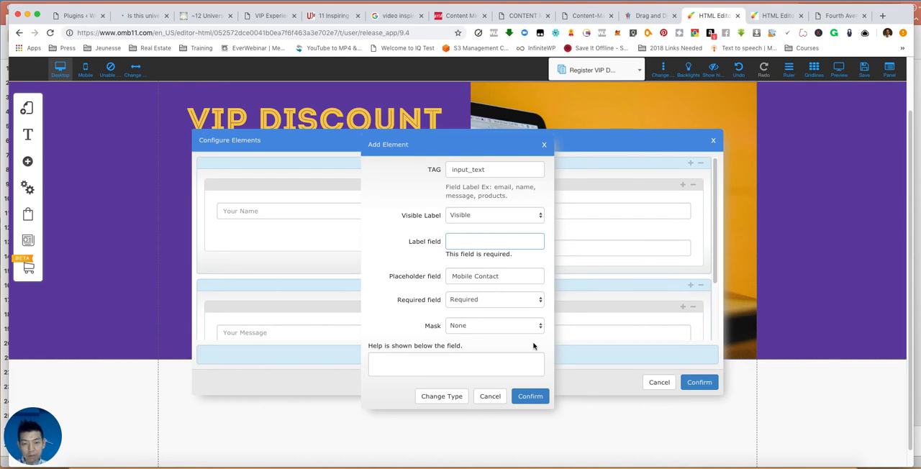
pyautogui.write('Mobile')
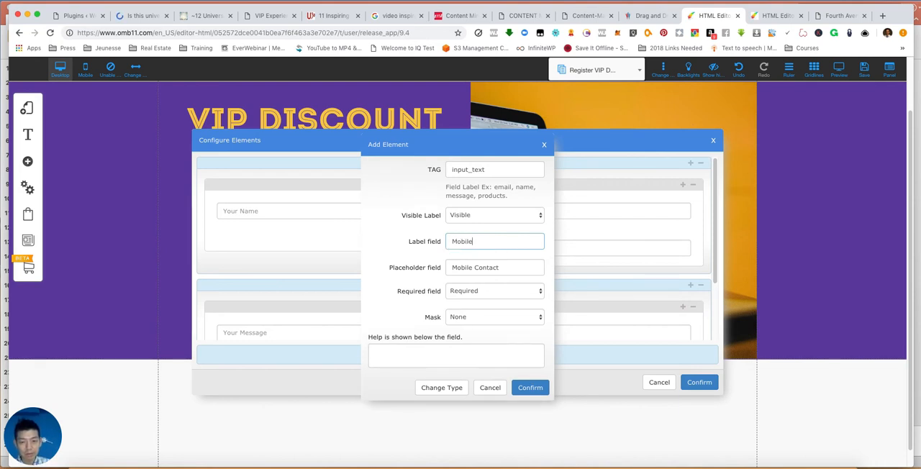
pyautogui.click(530, 391)
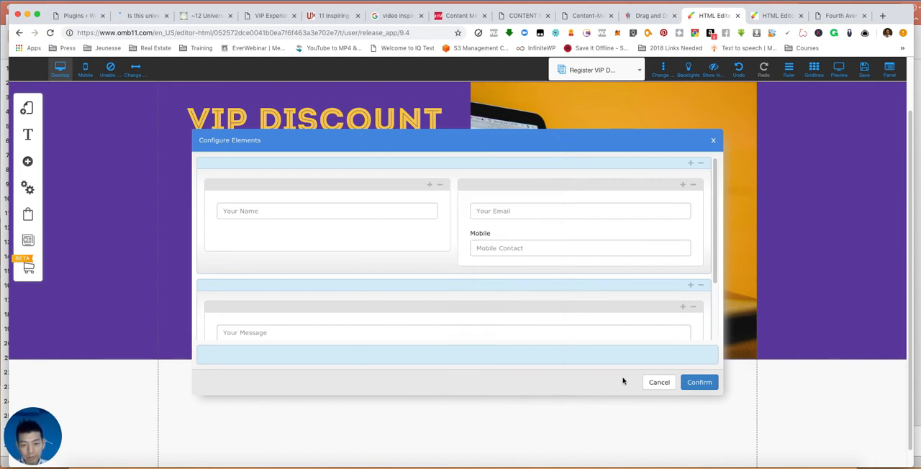
pyautogui.click(699, 384)
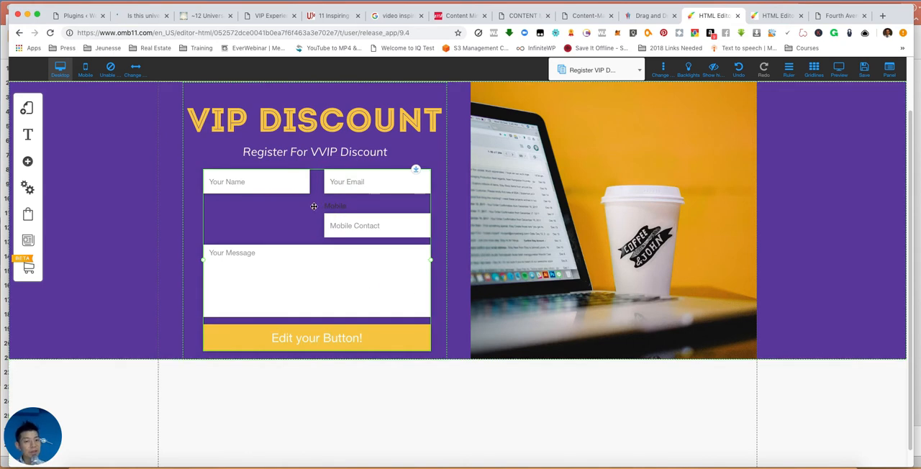
# - Move the form's mobile field out of the Your Email column into the row above Your Message
pyautogui.doubleClick(350, 228)
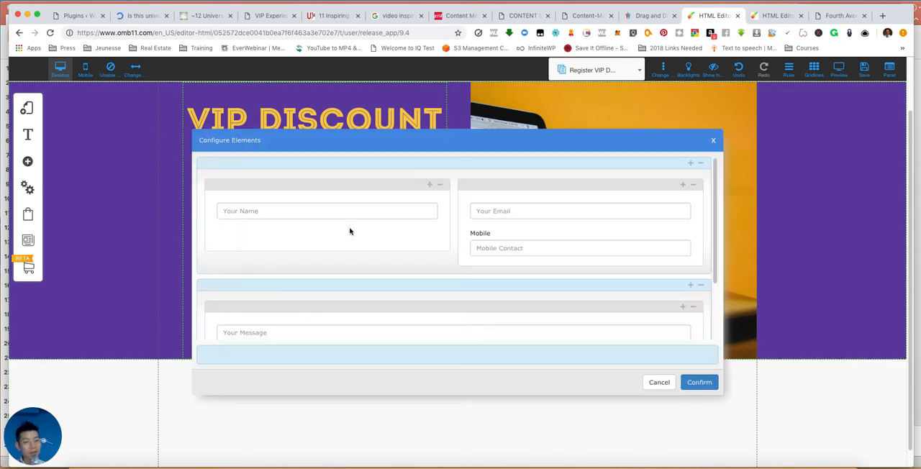
pyautogui.moveTo(552, 235); pyautogui.dragTo(403, 293)
pyautogui.moveTo(583, 234); pyautogui.dragTo(452, 205)
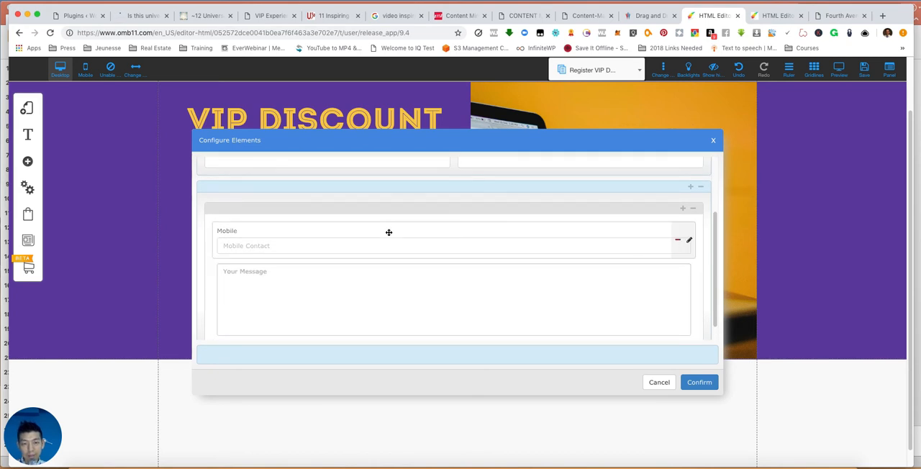
# - Set the mobile field's label to Not visible and confirm the form's element changes
pyautogui.click(688, 240)
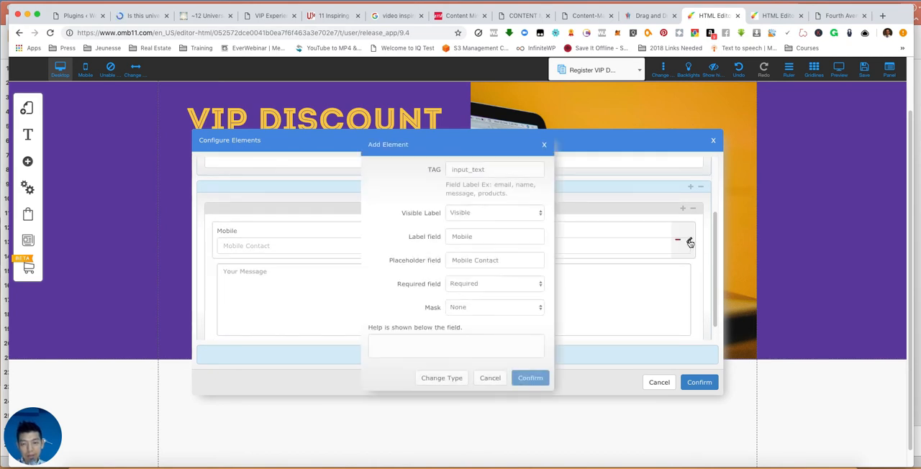
pyautogui.click(478, 307)
pyautogui.click(475, 308)
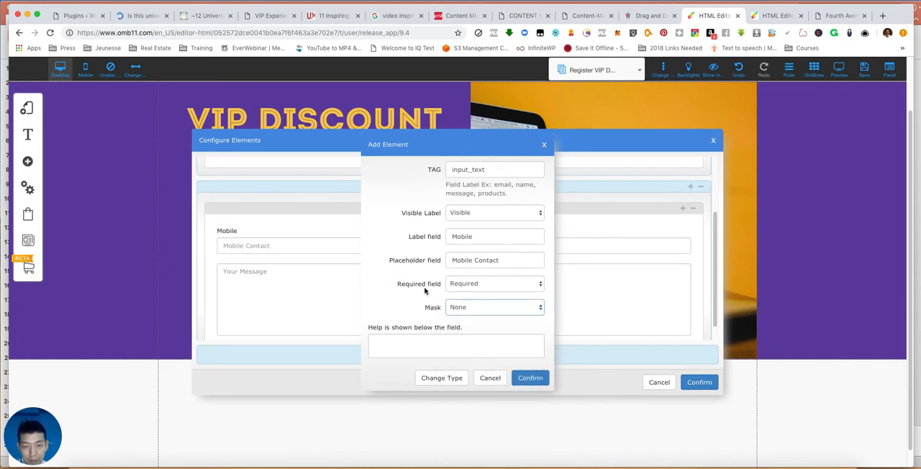
pyautogui.click(460, 214)
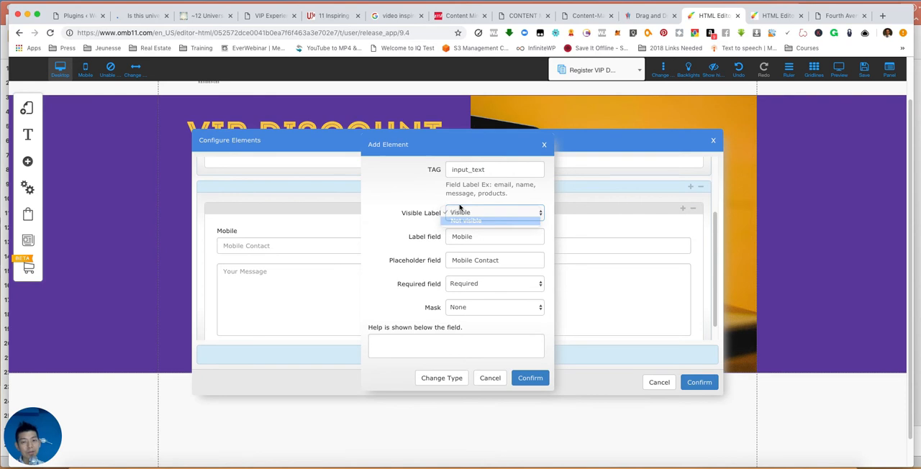
pyautogui.press('Return')
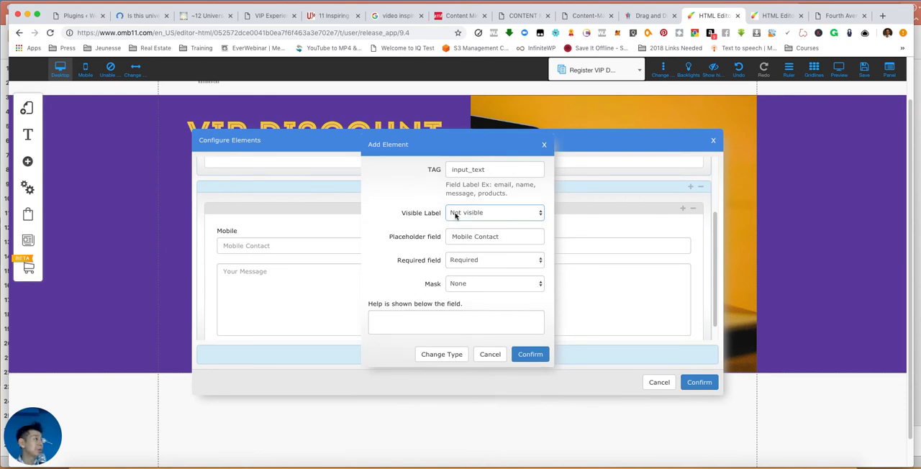
pyautogui.click(529, 355)
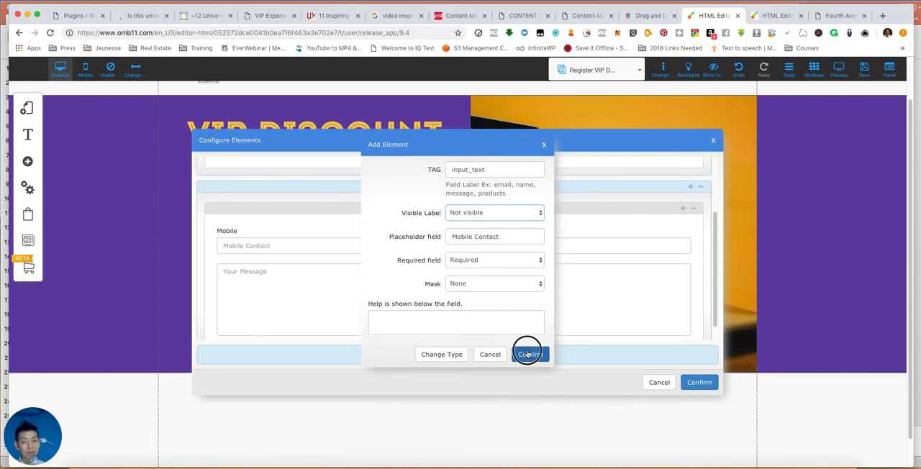
pyautogui.click(697, 385)
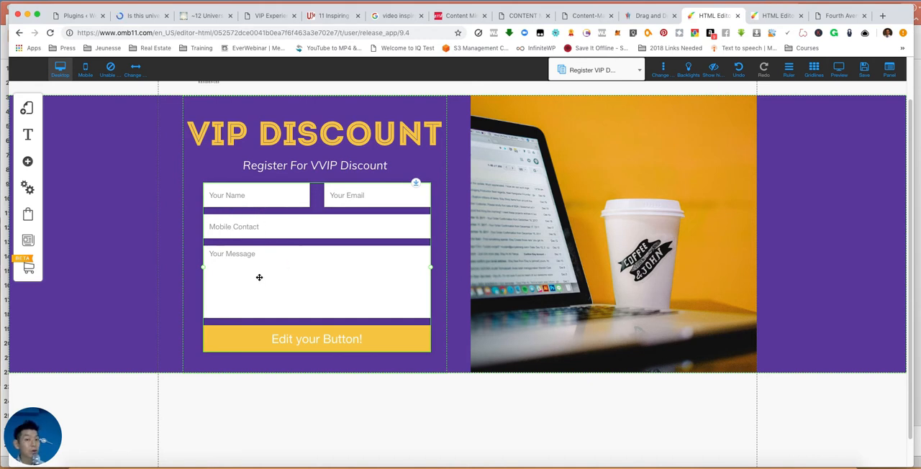
# - Set the form button's text to "Register VVIP Discount!"
pyautogui.click(345, 270)
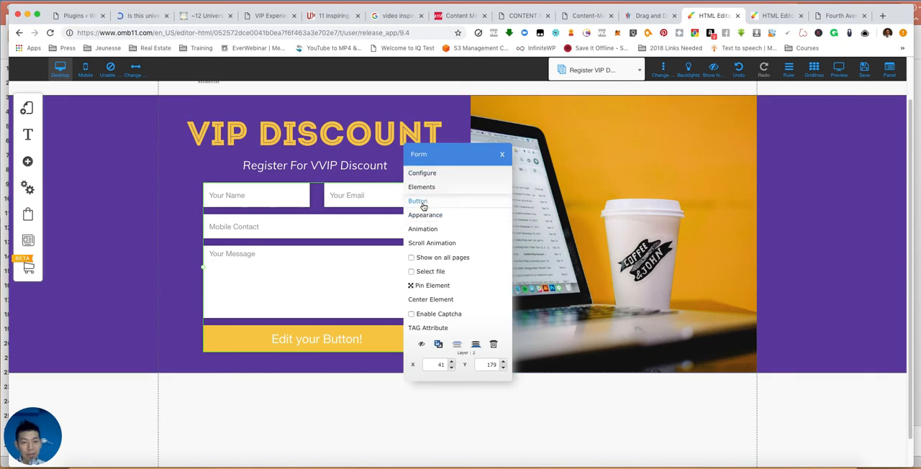
pyautogui.click(422, 201)
pyautogui.click(423, 159)
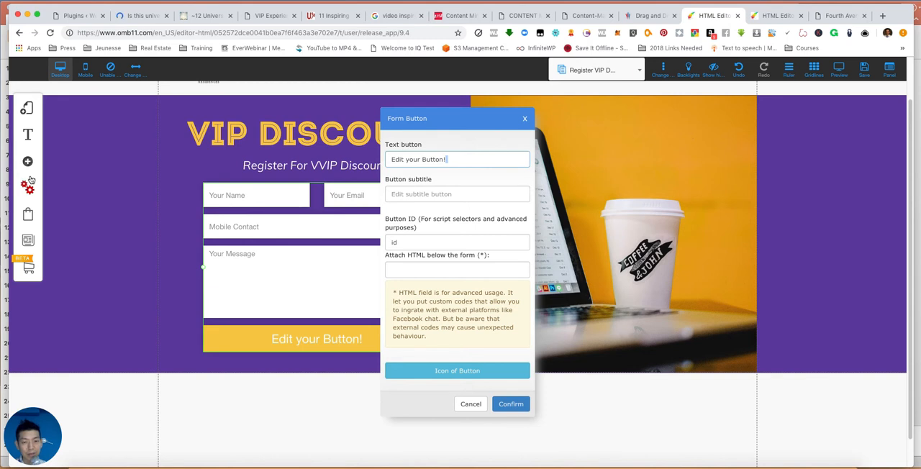
pyautogui.moveTo(442, 160); pyautogui.dragTo(391, 160)
pyautogui.write('Re')
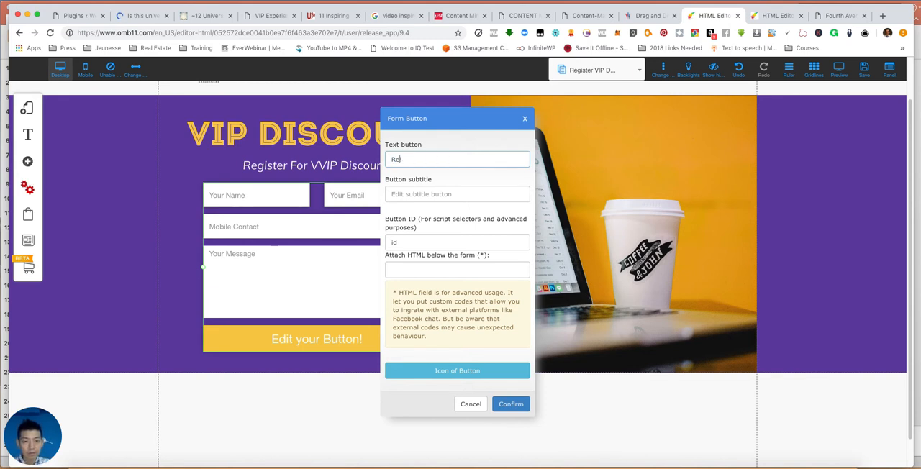
pyautogui.write('gister VVIP Discount')
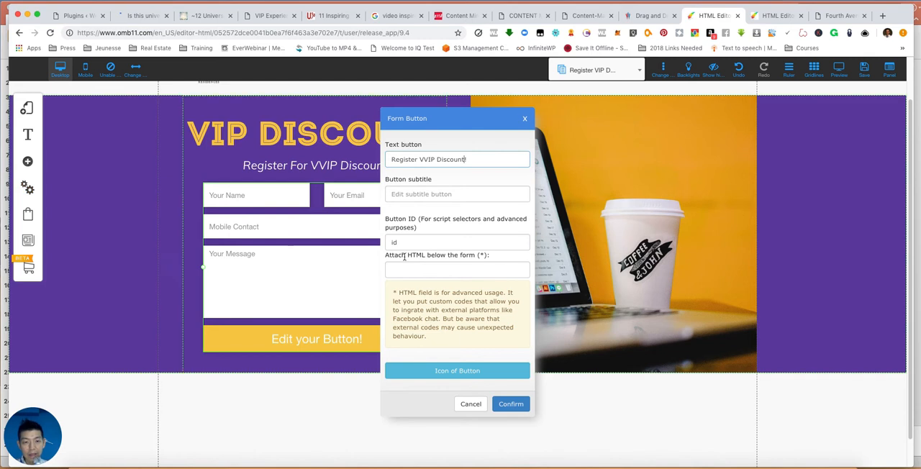
pyautogui.click(453, 194)
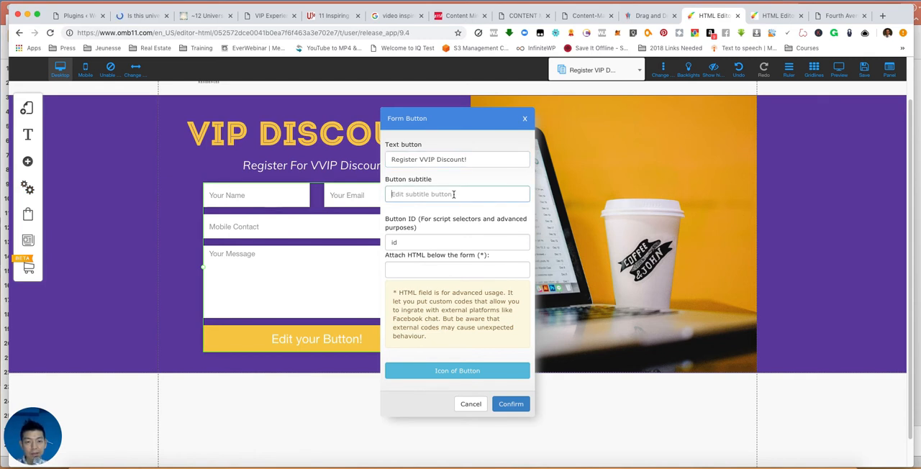
# - Open the list of available icons for the form's button
pyautogui.click(472, 370)
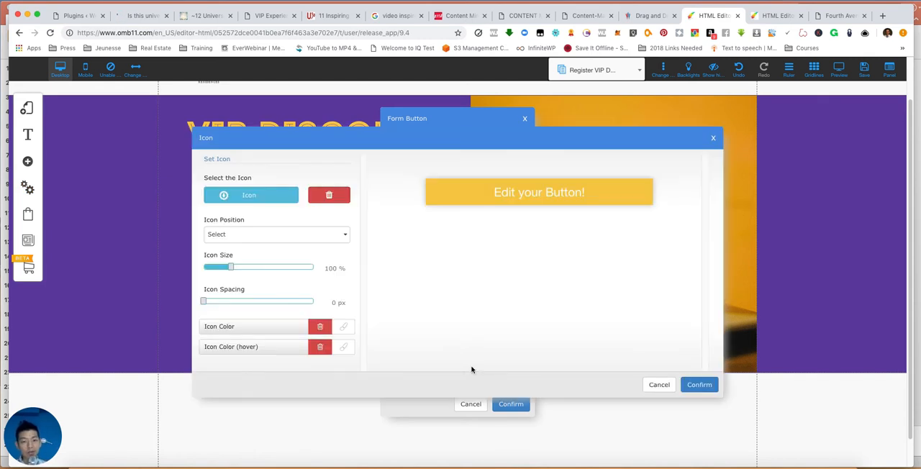
pyautogui.click(713, 138)
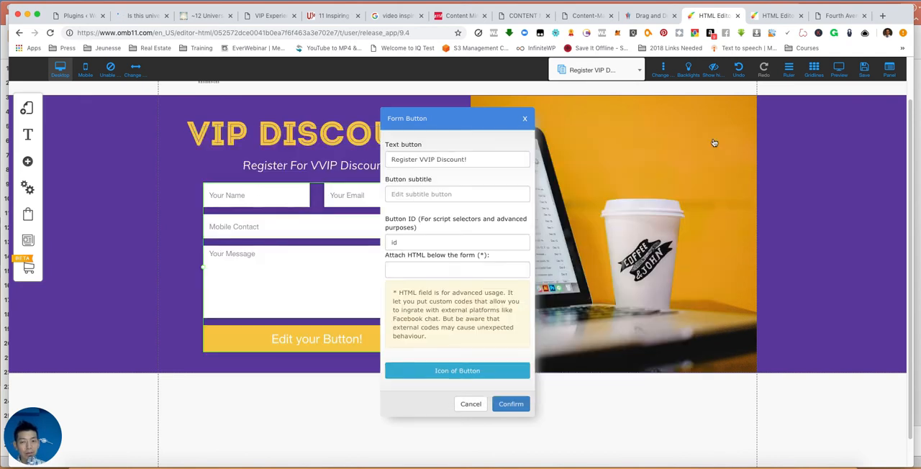
pyautogui.click(447, 373)
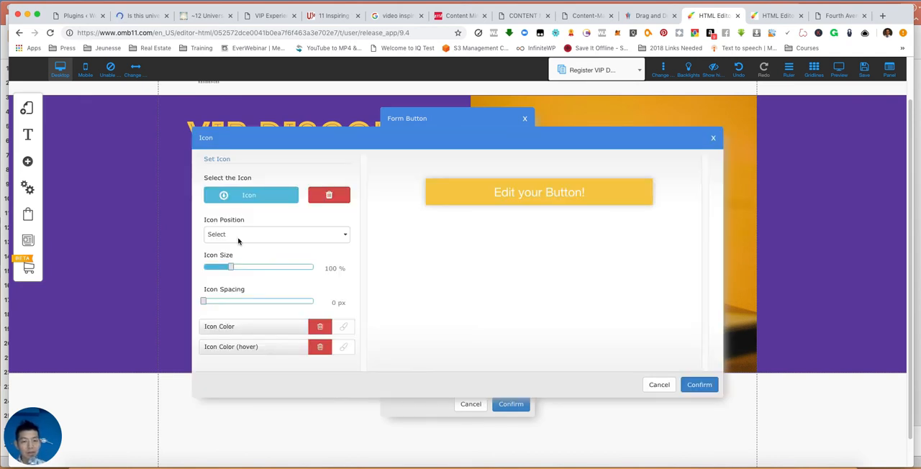
pyautogui.click(246, 195)
pyautogui.click(246, 195)
pyautogui.click(246, 195)
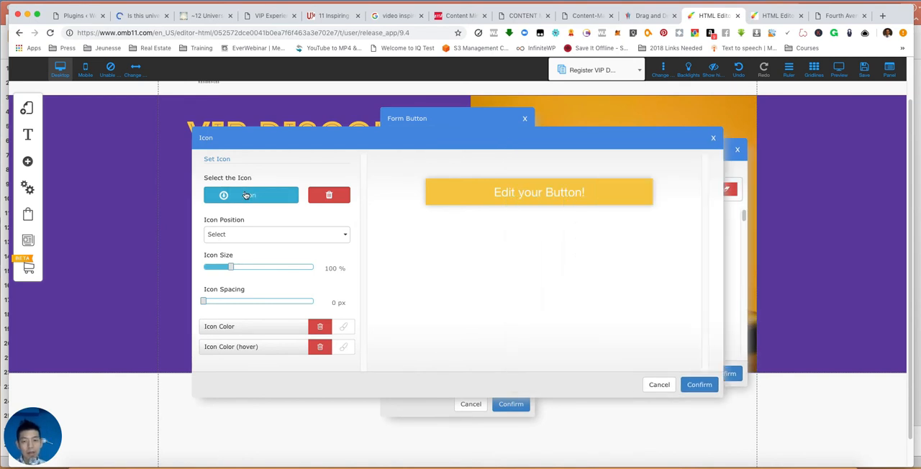
pyautogui.click(246, 195)
# - Search the icons for "che" and choose the outlined checked-box icon for the button
pyautogui.click(584, 189)
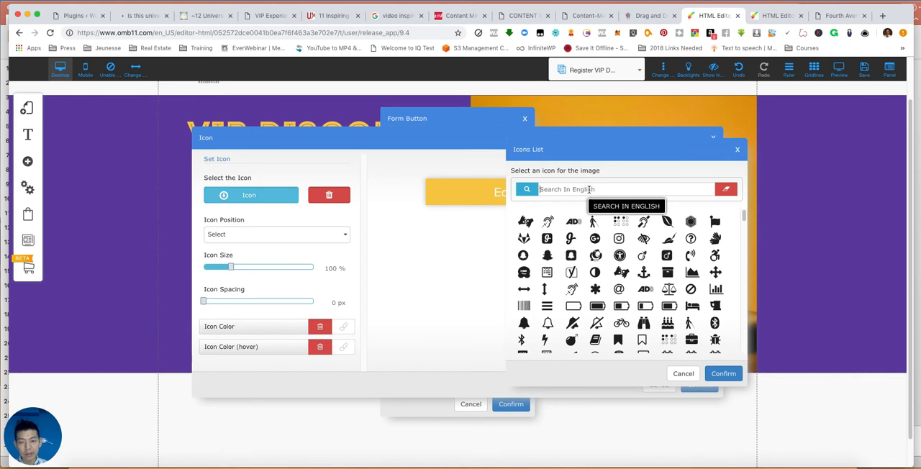
pyautogui.write('Registe')
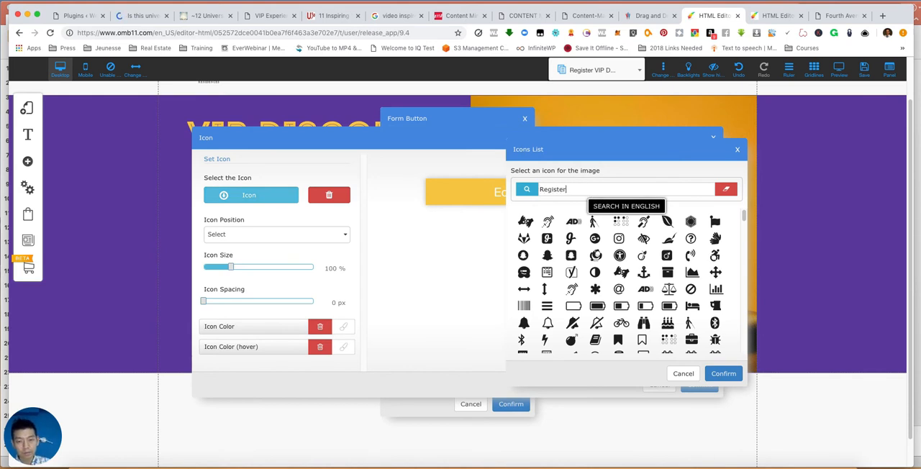
pyautogui.write('r')
pyautogui.press('BackSpace')
pyautogui.press('BackSpace')
pyautogui.press('BackSpace')
pyautogui.press('BackSpace')
pyautogui.write('che')
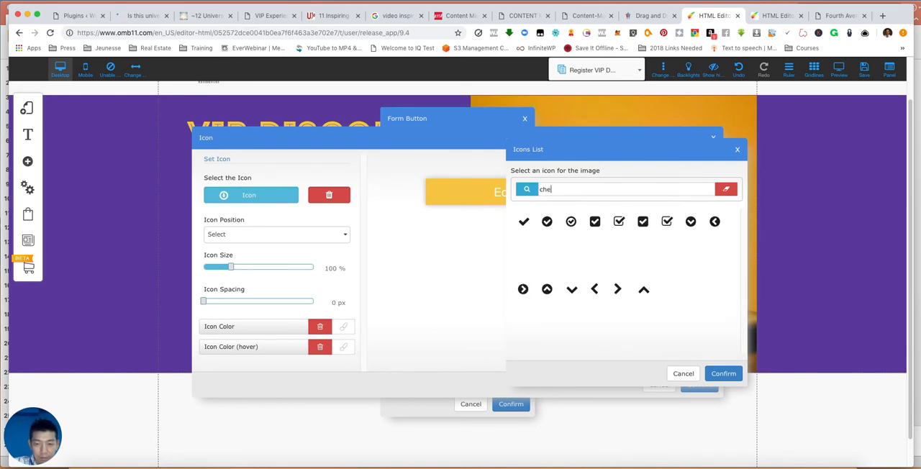
pyautogui.click(619, 222)
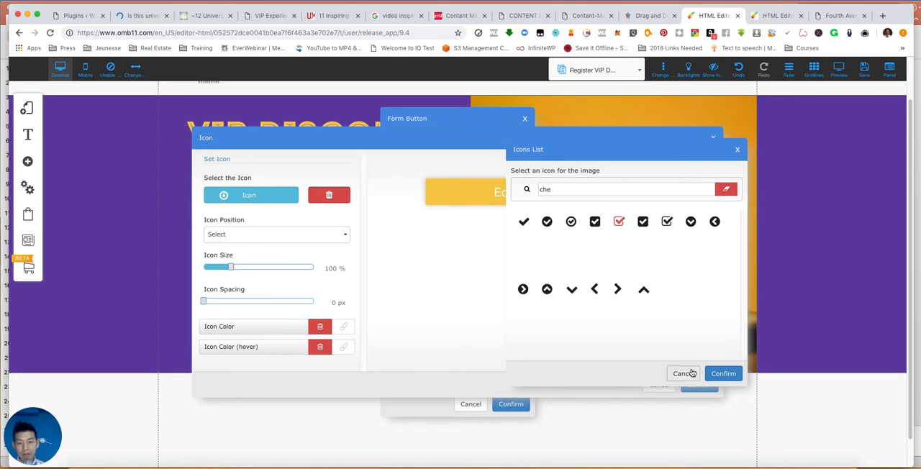
pyautogui.click(718, 373)
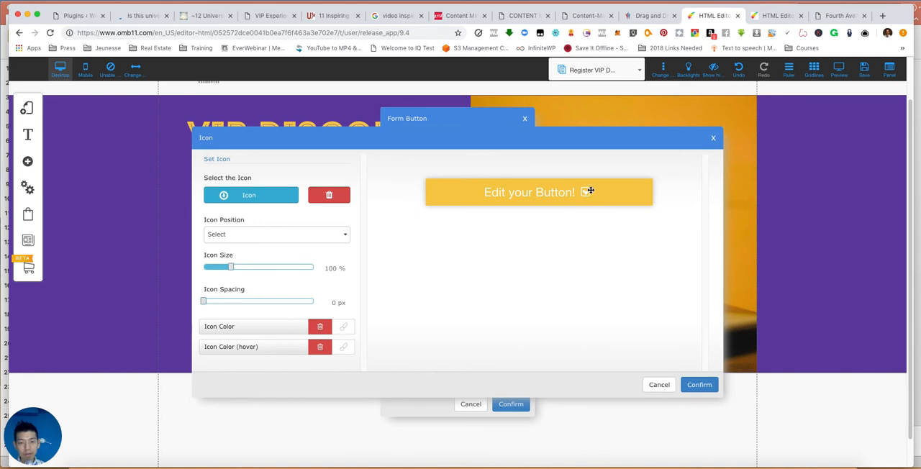
# - Set the button's icon position to Left and confirm the icon and form button settings
pyautogui.click(241, 235)
pyautogui.scroll(-1, 237, 269)
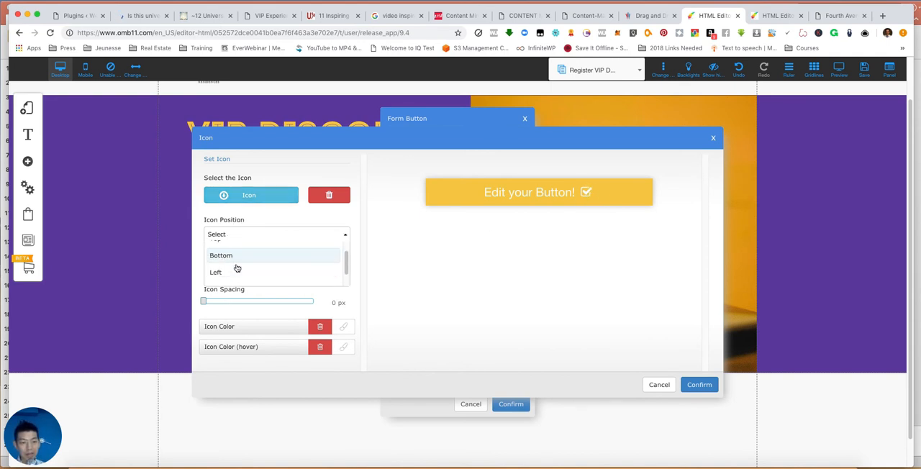
pyautogui.click(233, 272)
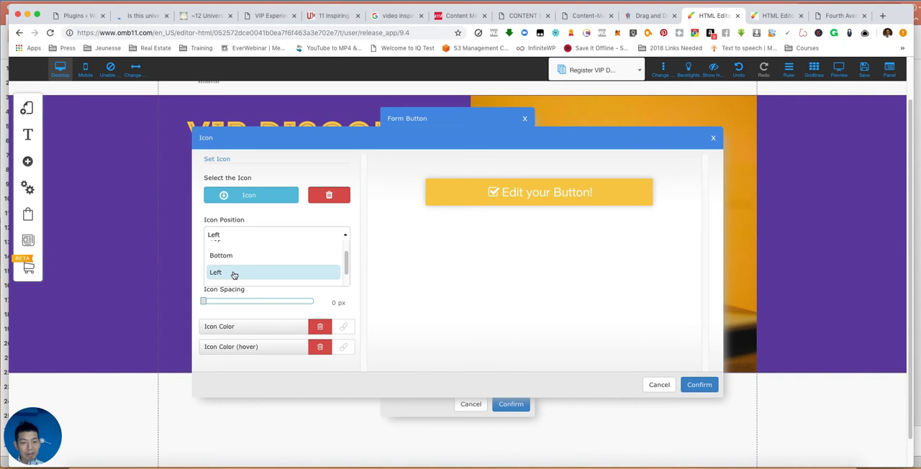
pyautogui.click(697, 385)
pyautogui.click(511, 404)
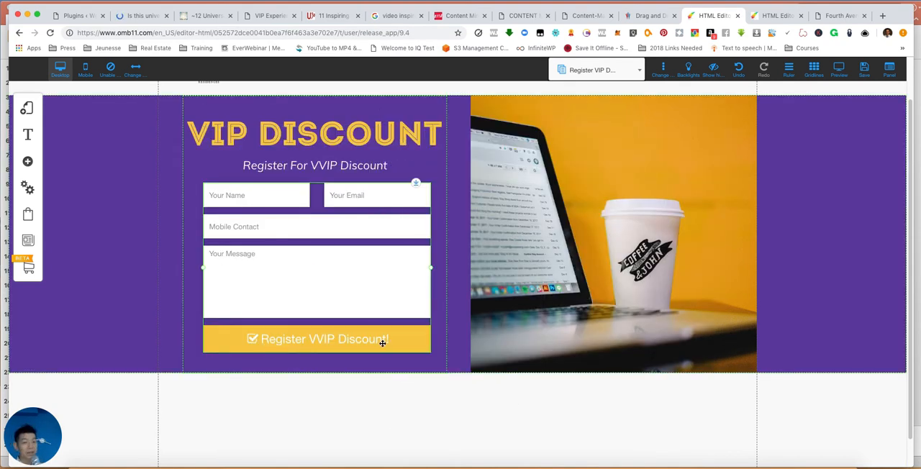
# - Change the purple banner's background color to the dark green favorite and close its style settings
pyautogui.scroll(2, 820, 192)
pyautogui.scroll(-1, 819, 192)
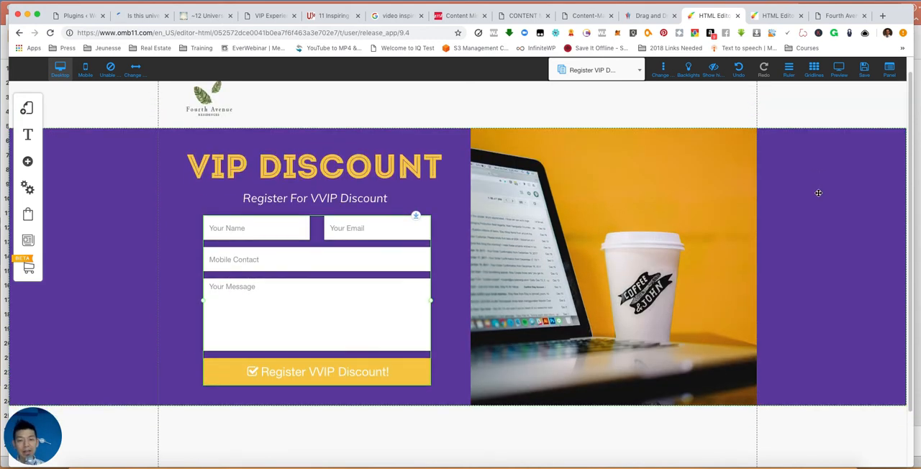
pyautogui.click(818, 192)
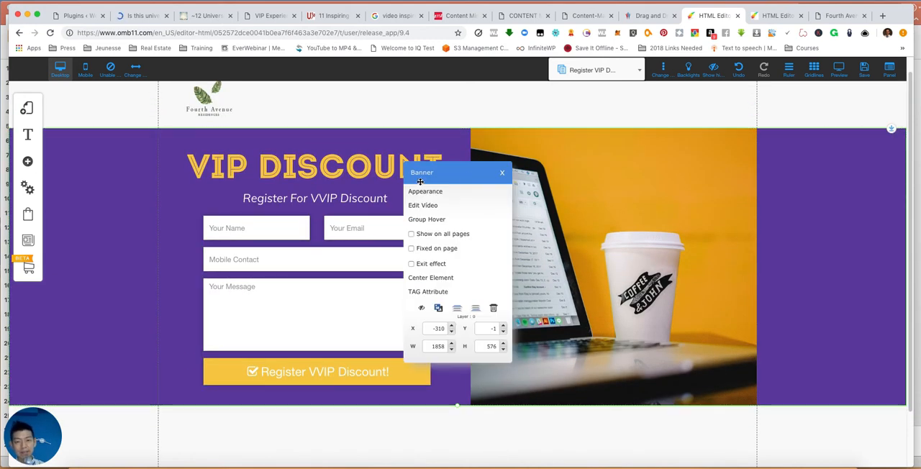
pyautogui.click(563, 186)
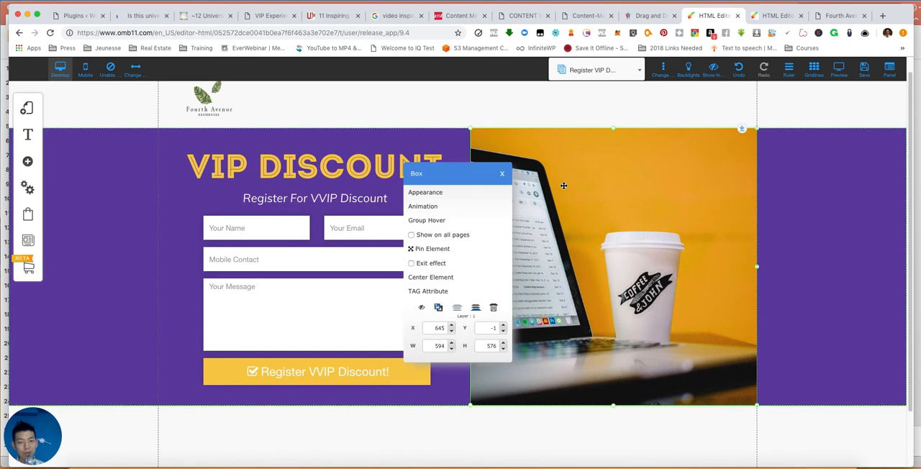
pyautogui.click(815, 194)
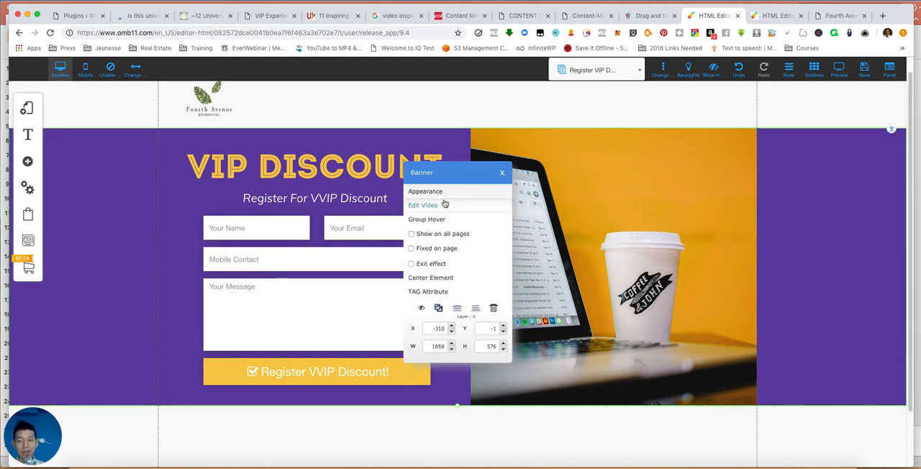
pyautogui.click(424, 192)
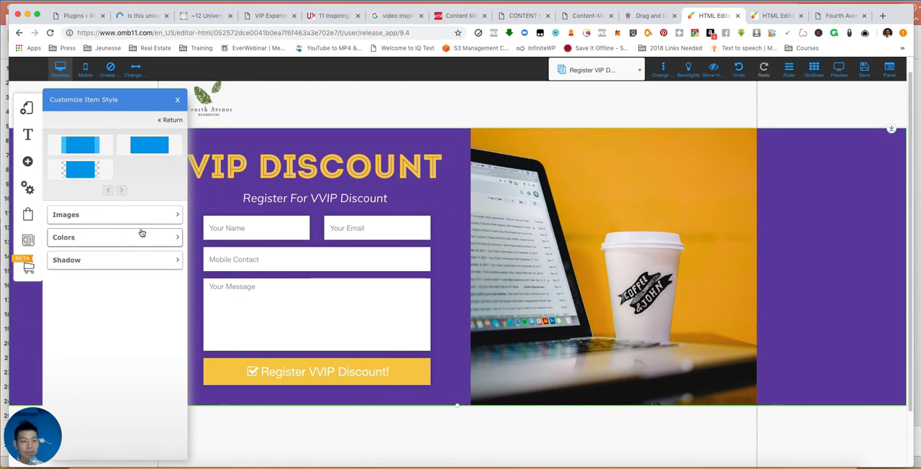
pyautogui.click(165, 238)
pyautogui.click(167, 258)
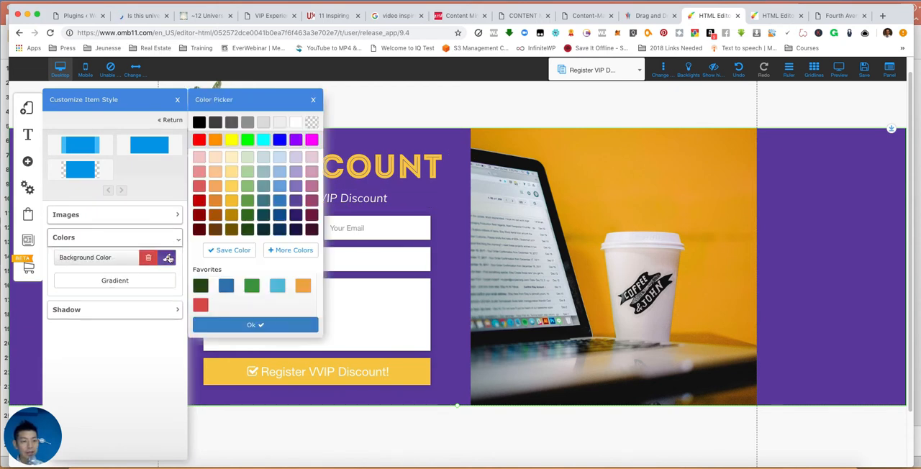
pyautogui.click(201, 285)
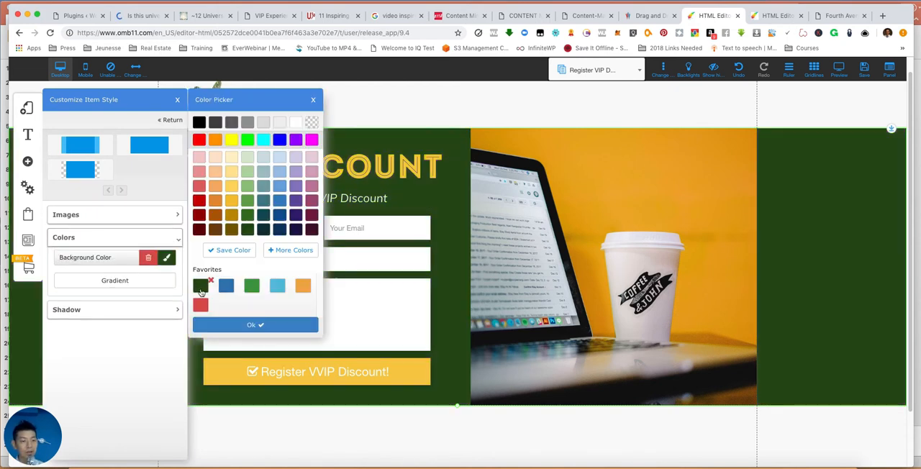
pyautogui.click(255, 325)
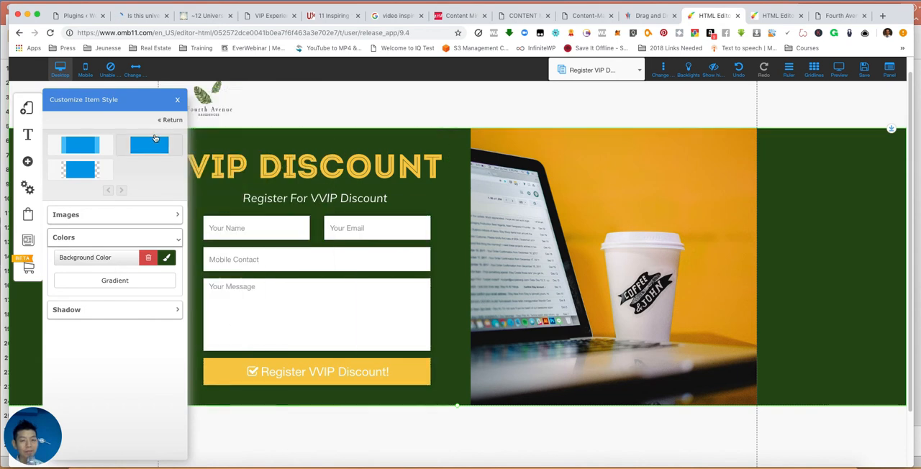
pyautogui.click(177, 99)
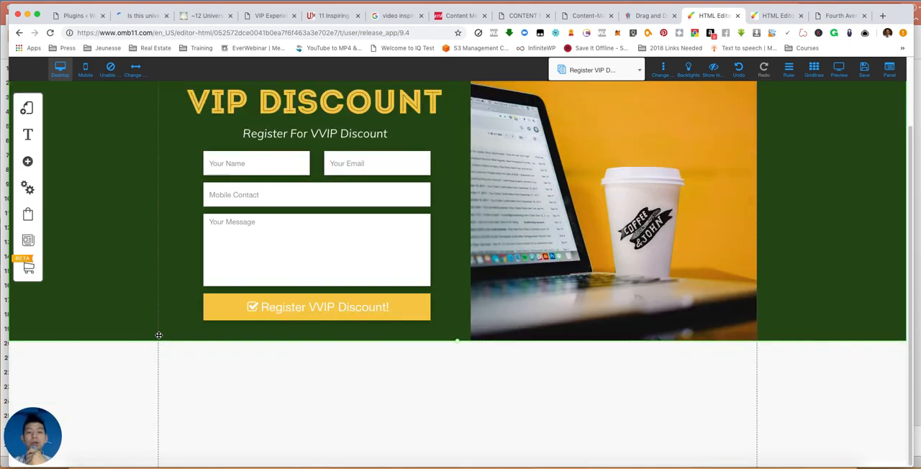
pyautogui.scroll(-1, 548, 124)
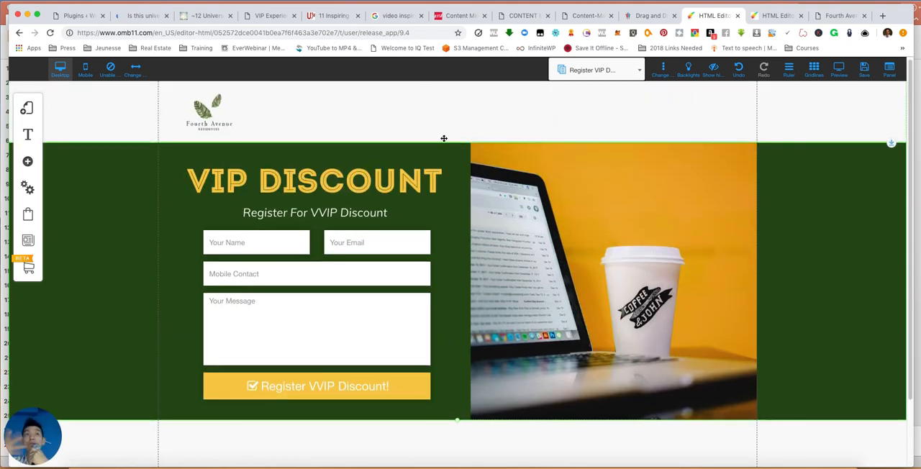
# - Switch to the Home page and save the changes to the Register VIP Discount, Floor Plan and Home pages
pyautogui.click(592, 70)
pyautogui.click(567, 119)
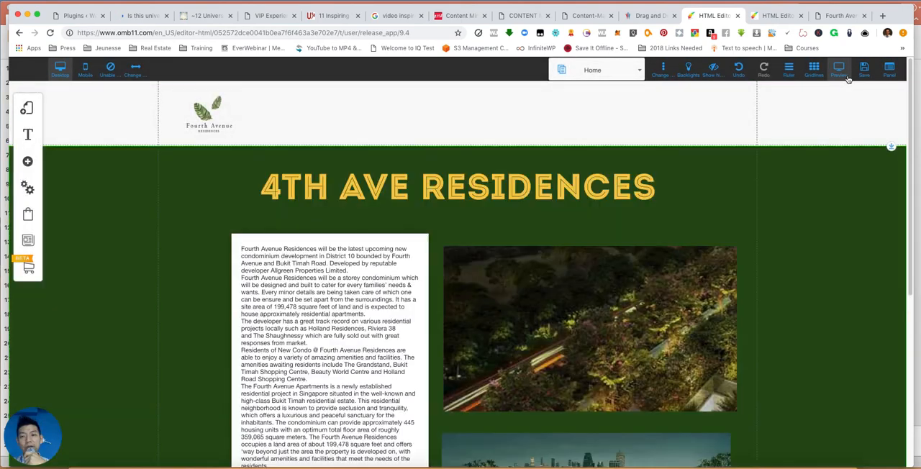
pyautogui.click(863, 73)
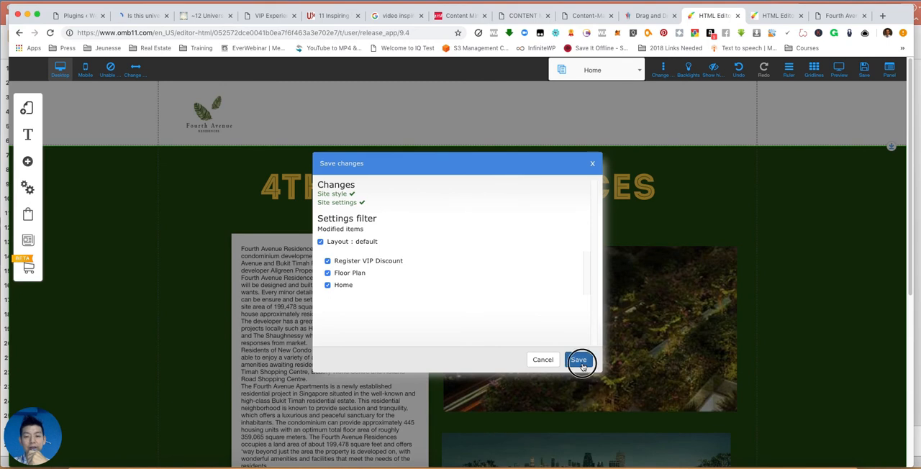
pyautogui.click(579, 359)
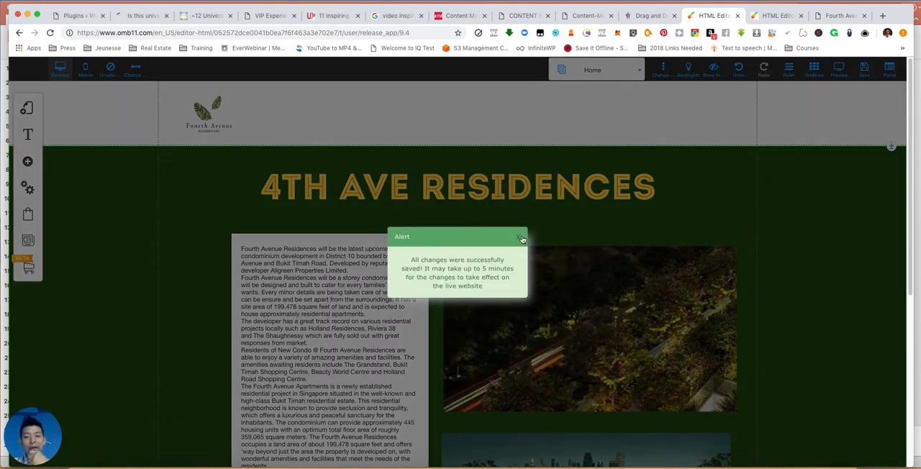
pyautogui.click(525, 234)
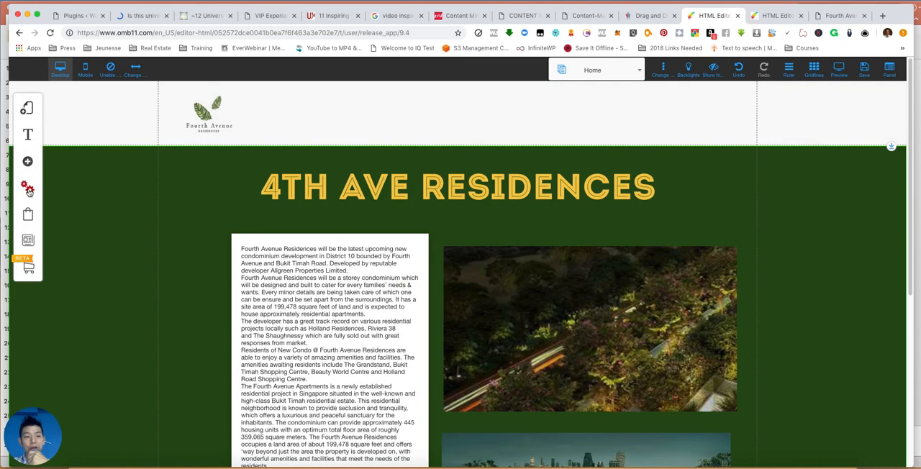
# - Add a Classic menu in the green style with vertical separators and place it in the middle of the header
pyautogui.click(28, 162)
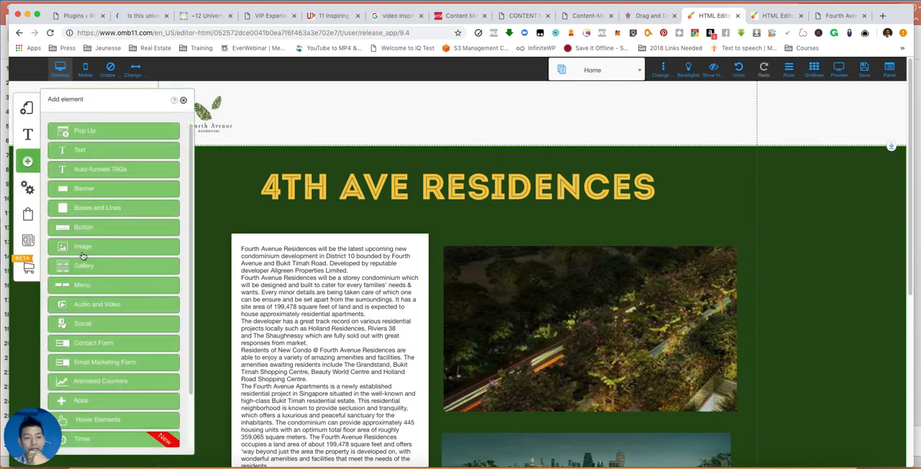
pyautogui.click(85, 288)
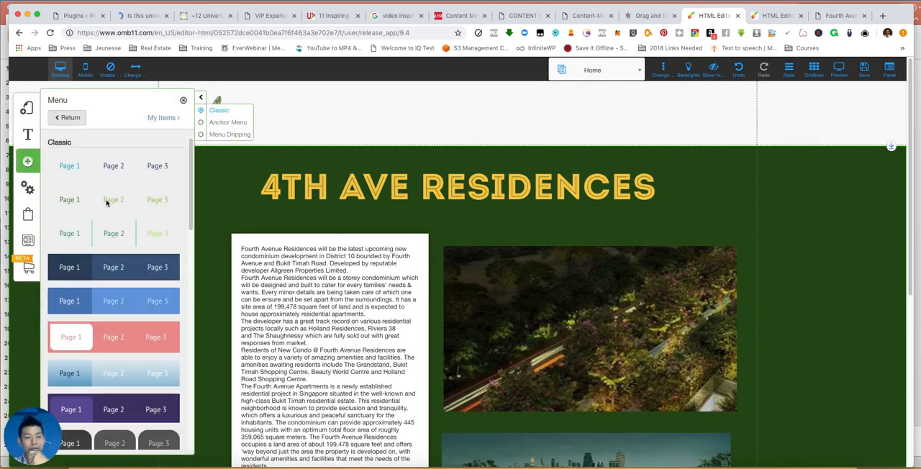
pyautogui.click(87, 235)
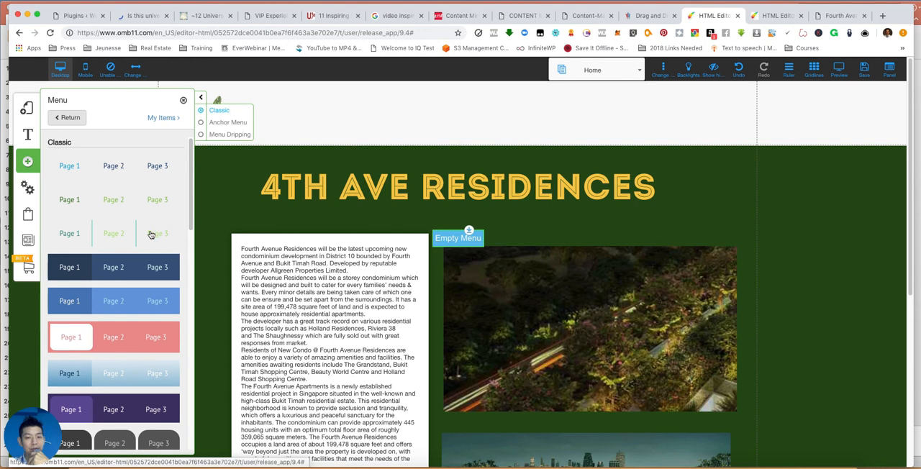
pyautogui.moveTo(469, 236); pyautogui.dragTo(471, 110)
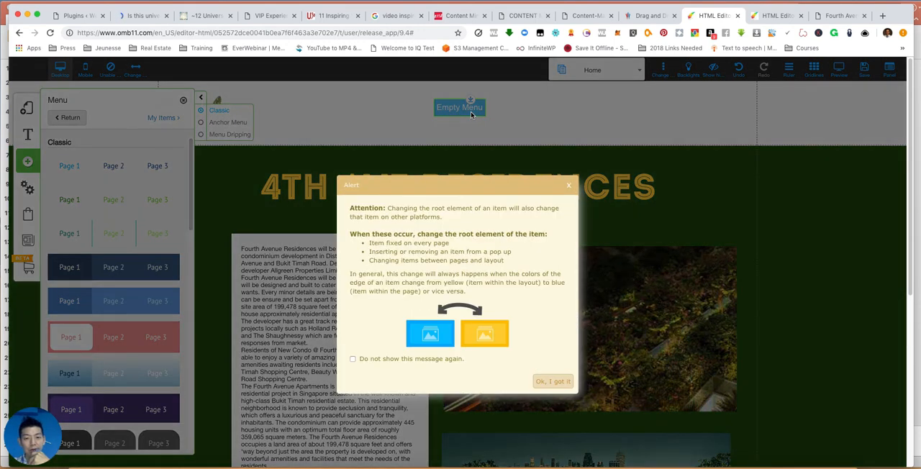
pyautogui.click(552, 382)
pyautogui.moveTo(465, 109); pyautogui.dragTo(450, 117)
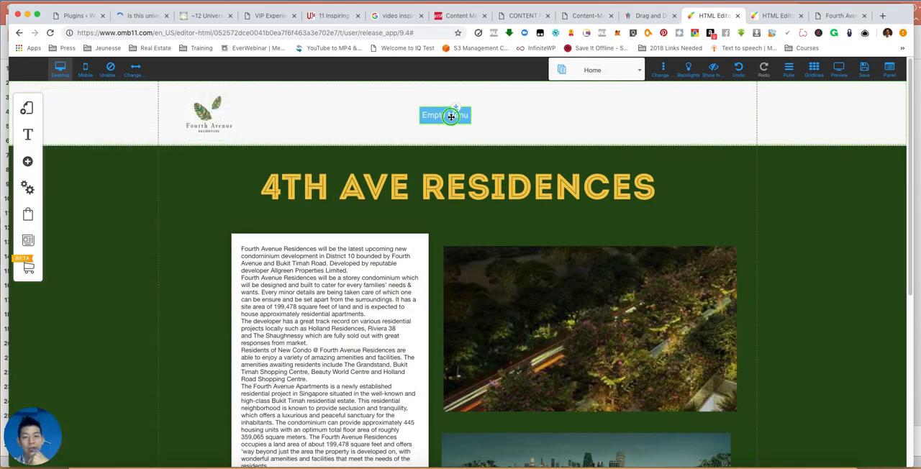
# - Open the configuration of the empty header menu and edit Menu Default
pyautogui.click(451, 117)
pyautogui.click(451, 116)
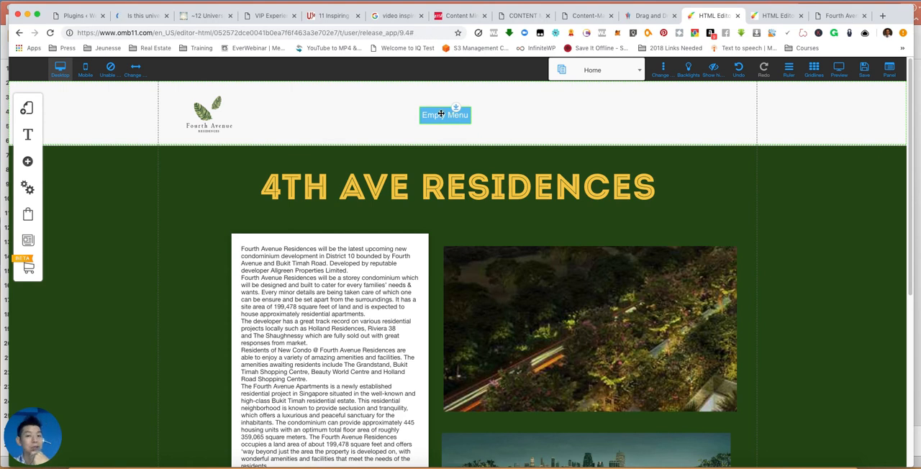
pyautogui.click(441, 115)
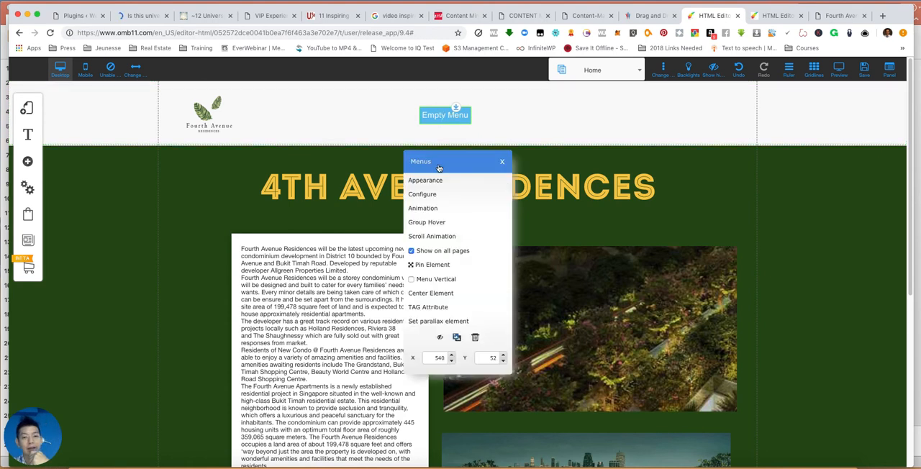
pyautogui.click(432, 200)
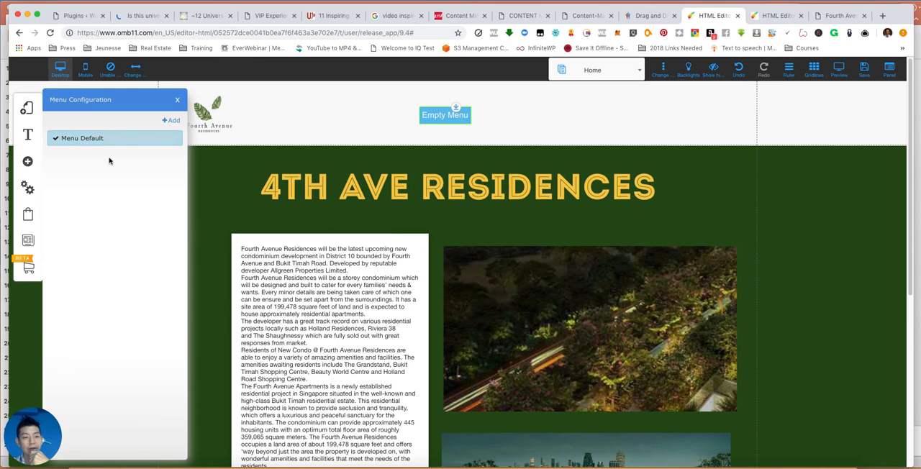
pyautogui.click(99, 137)
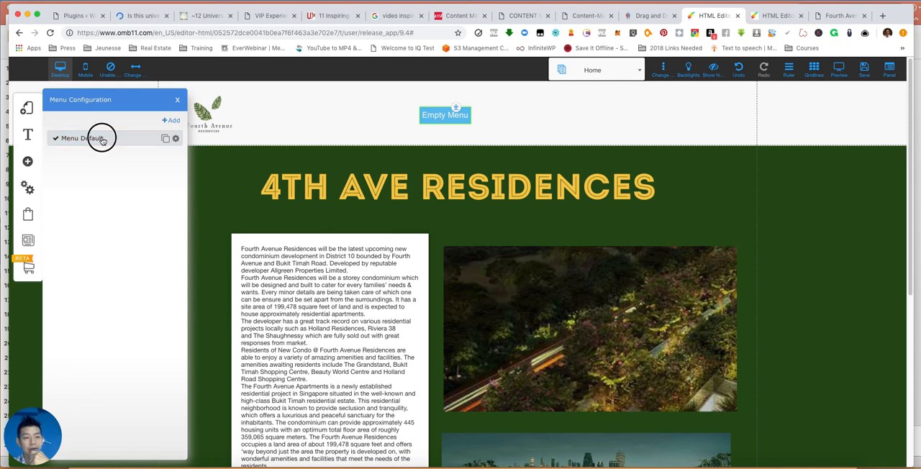
pyautogui.click(175, 138)
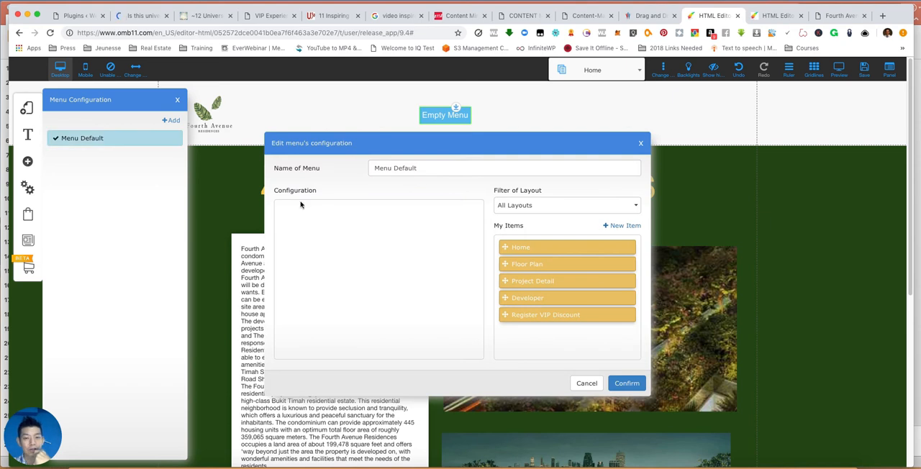
pyautogui.click(640, 143)
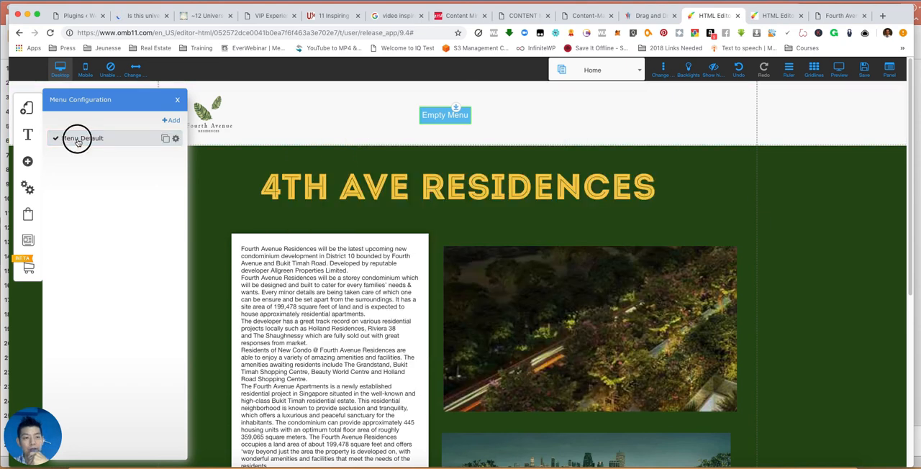
pyautogui.scroll(5, 177, 144)
pyautogui.click(175, 139)
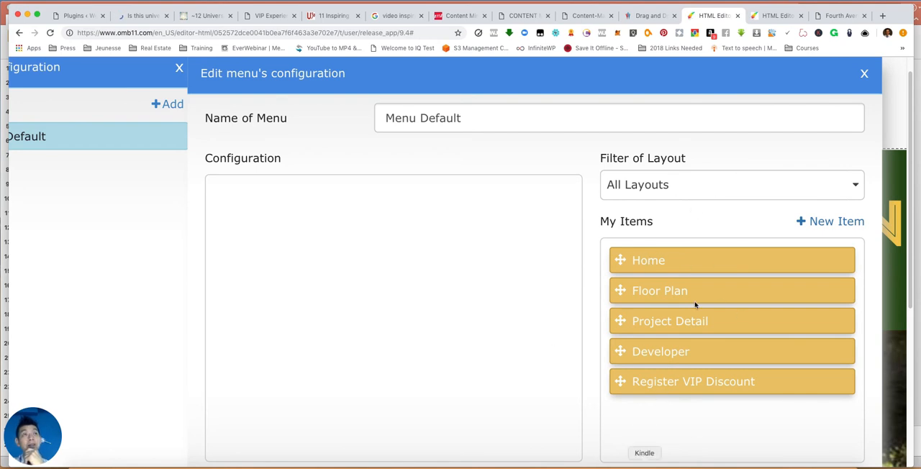
# - Fill the menu with Home, Project Detail, Floor Plan, Register VIP Discount and Developer in that order, confirm, and move it beside the logo
pyautogui.moveTo(654, 264); pyautogui.dragTo(352, 215)
pyautogui.moveTo(676, 266); pyautogui.dragTo(306, 229)
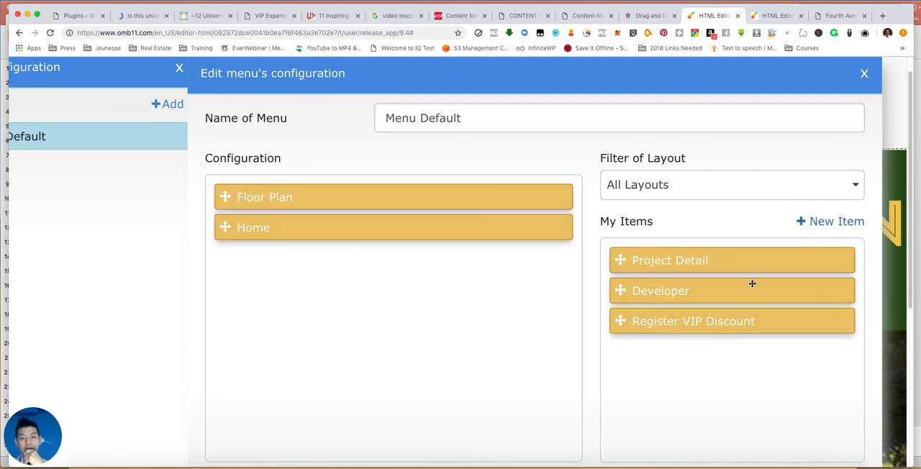
pyautogui.moveTo(384, 216); pyautogui.dragTo(377, 193)
pyautogui.moveTo(673, 277); pyautogui.dragTo(306, 331)
pyautogui.moveTo(669, 265); pyautogui.dragTo(305, 360)
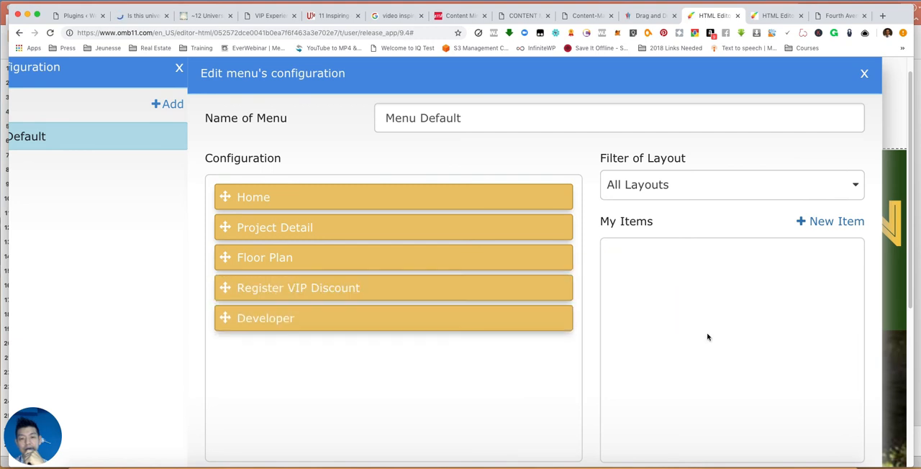
pyautogui.scroll(-3, 707, 337)
pyautogui.scroll(3, 708, 337)
pyautogui.scroll(-3, 708, 337)
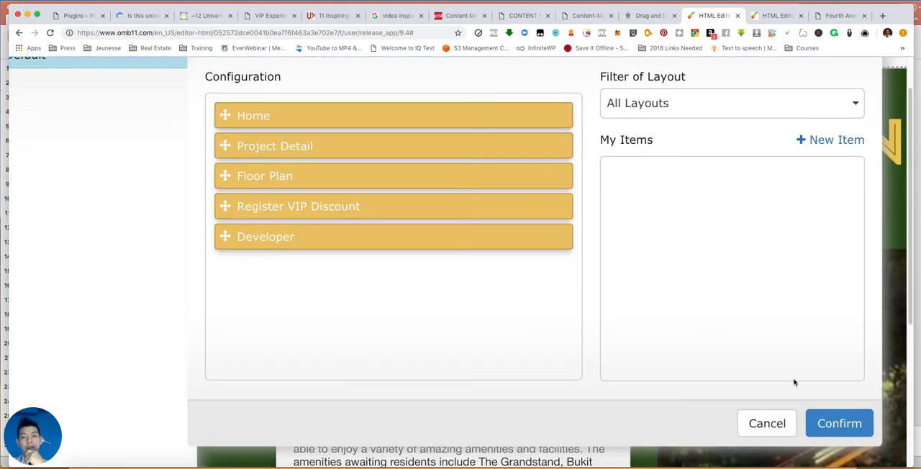
pyautogui.click(832, 421)
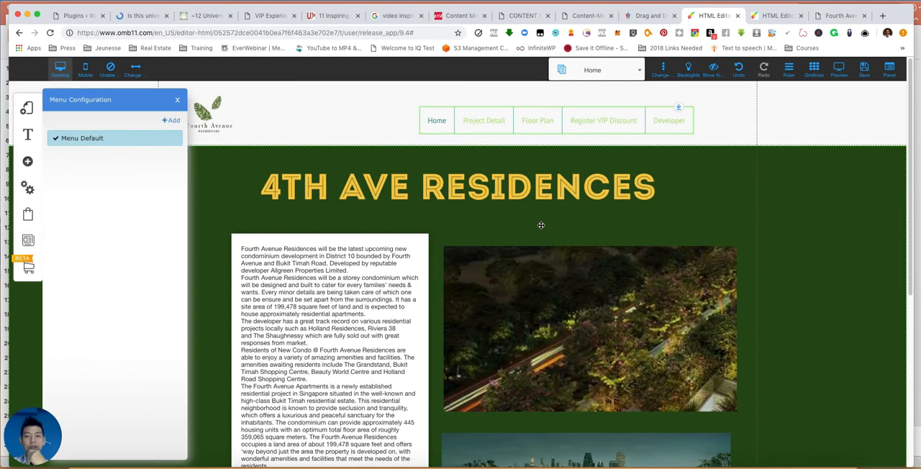
pyautogui.moveTo(615, 118); pyautogui.dragTo(479, 115)
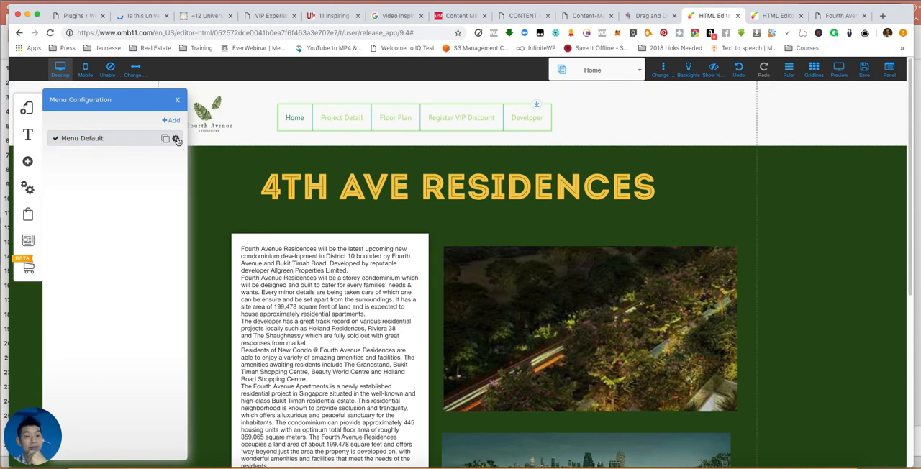
# - Review the page order in Menu Default's configuration and close the menu configuration
pyautogui.click(176, 139)
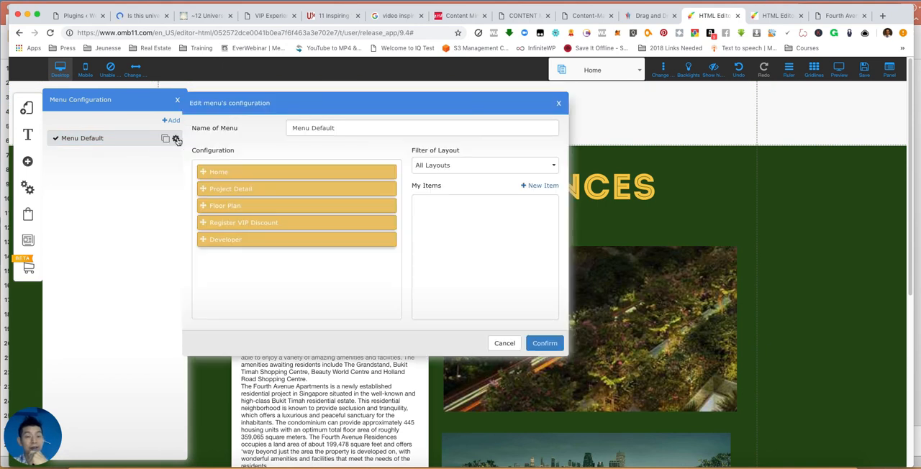
pyautogui.click(561, 104)
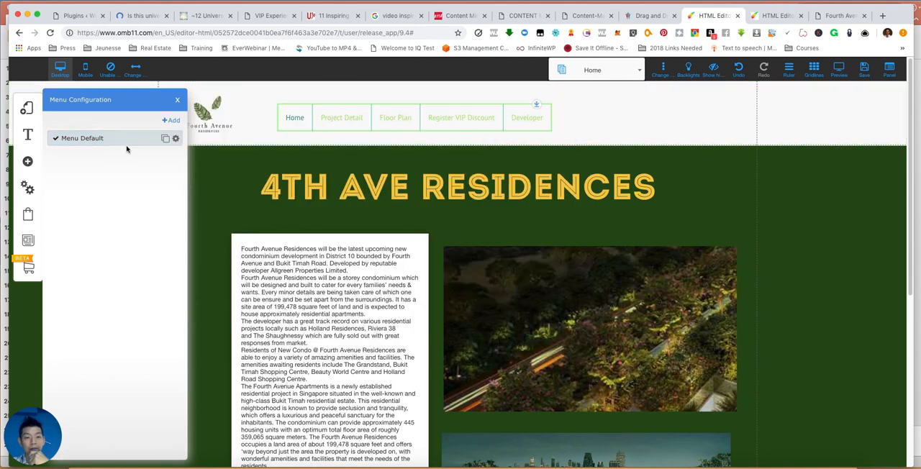
pyautogui.click(176, 139)
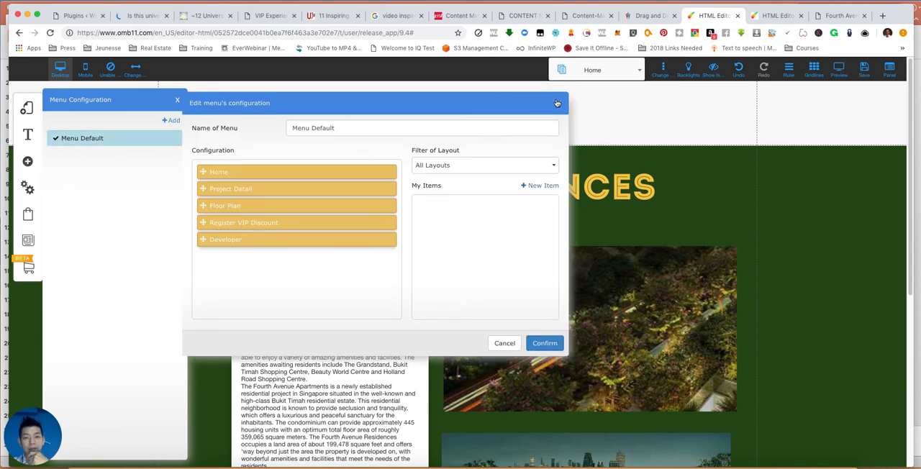
pyautogui.click(559, 104)
pyautogui.click(177, 99)
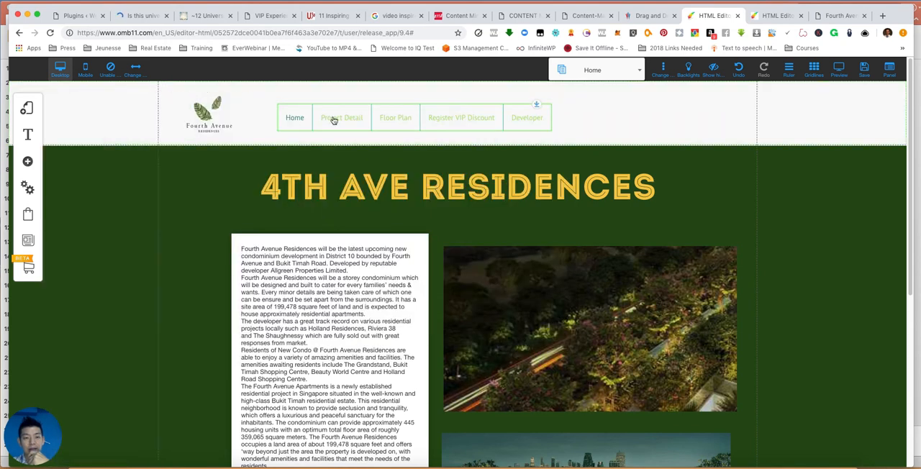
# - Open the header menu's appearance settings and customize the Menu_custom_4 style
pyautogui.click(335, 121)
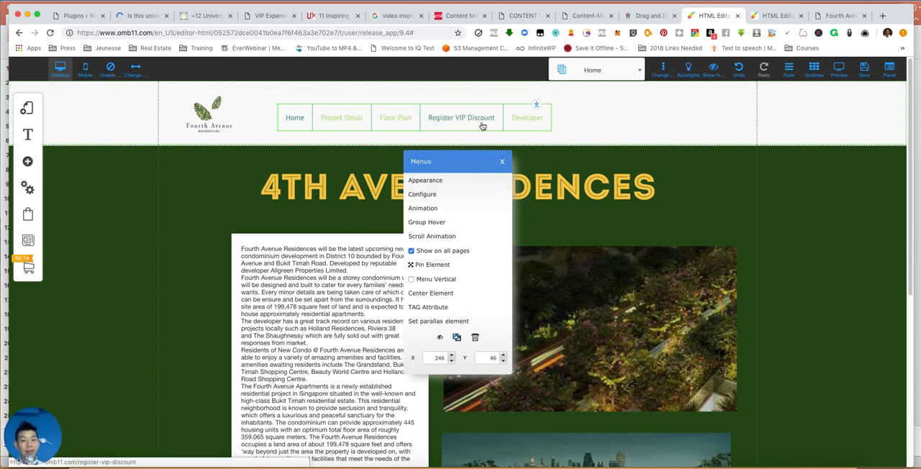
pyautogui.click(426, 181)
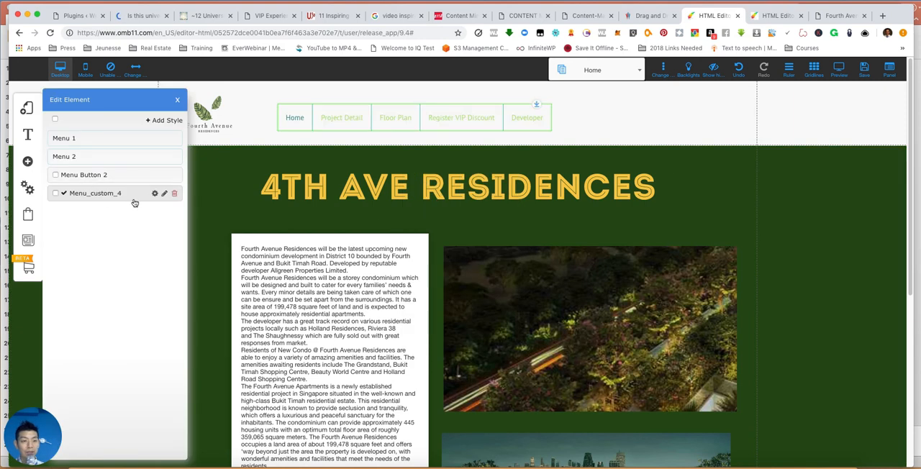
pyautogui.moveTo(127, 198)
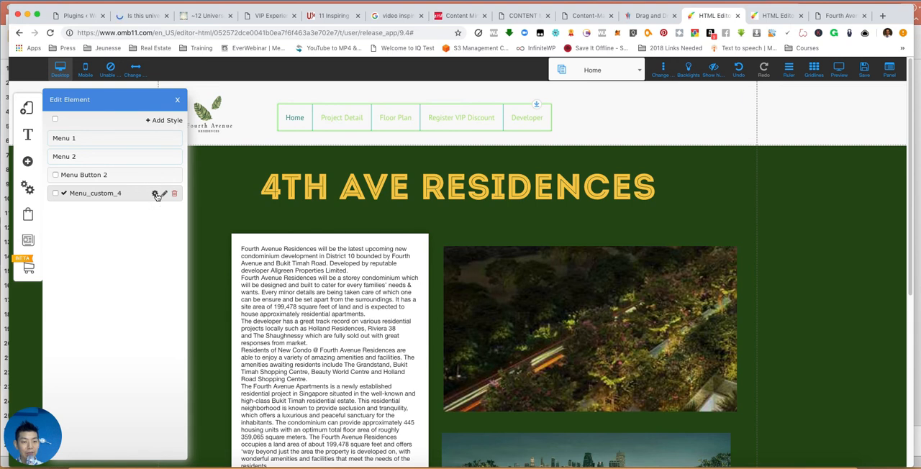
pyautogui.click(156, 195)
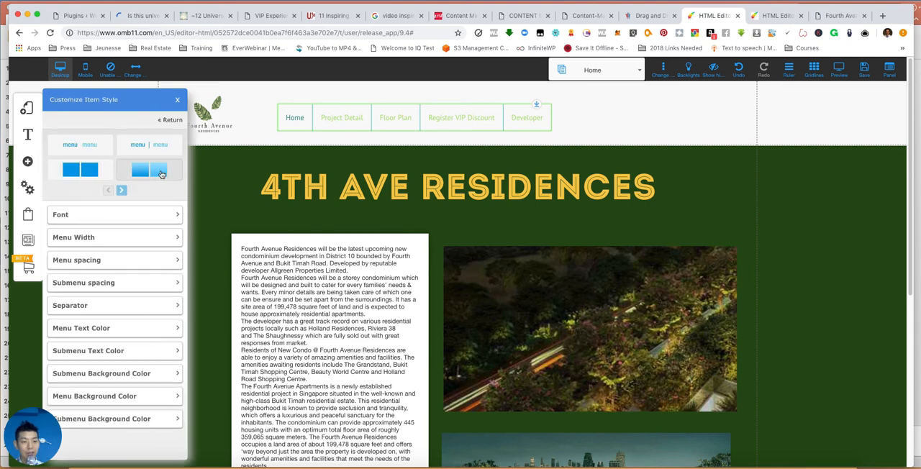
# - Try the gradient, solid block, separated block and rounded tab styles on the header menu
pyautogui.click(161, 173)
pyautogui.click(71, 171)
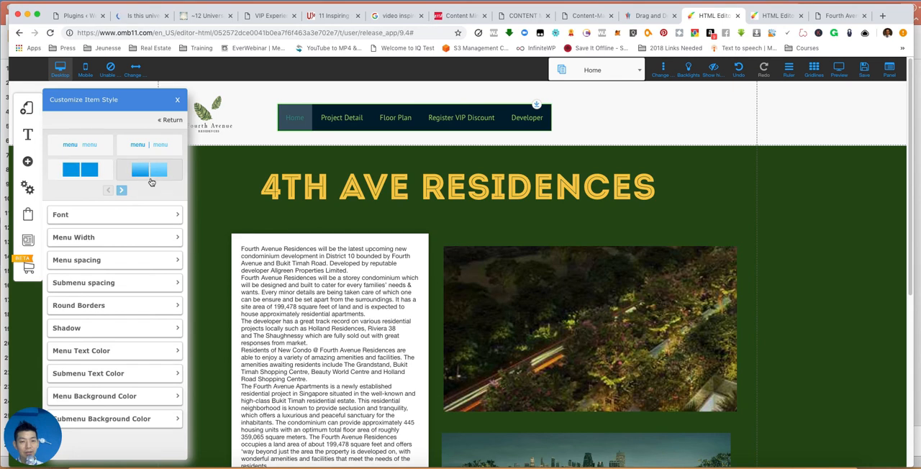
pyautogui.click(121, 192)
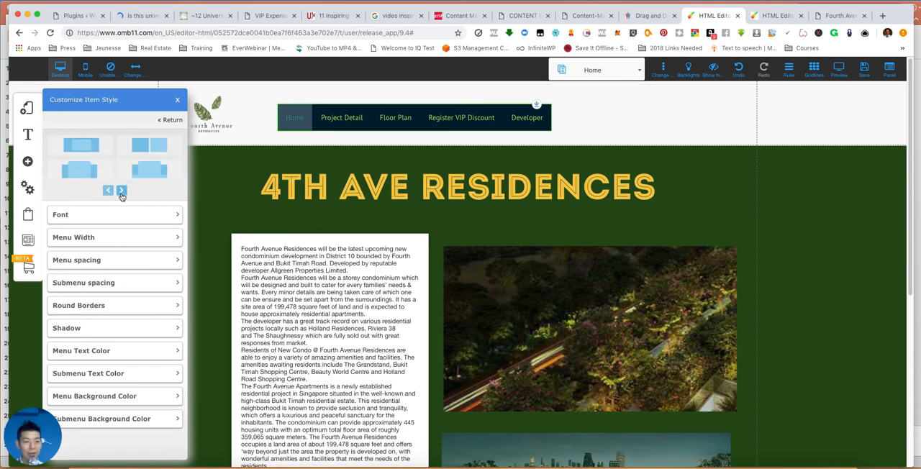
pyautogui.click(137, 153)
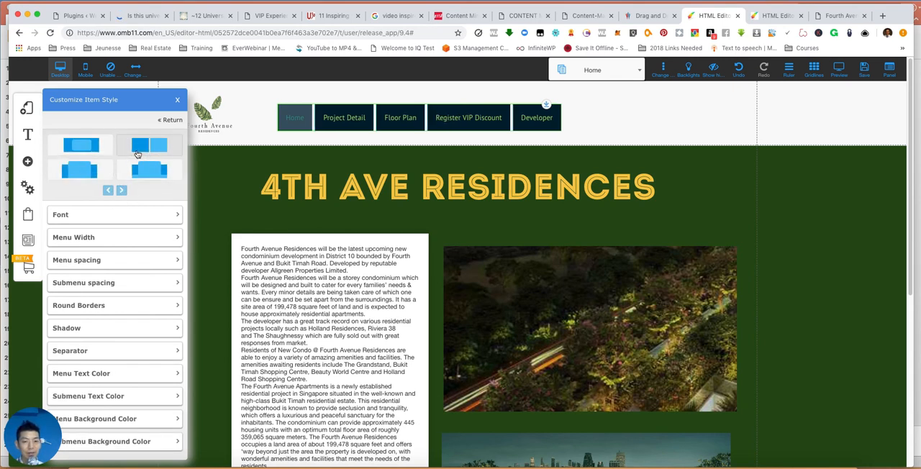
pyautogui.click(144, 174)
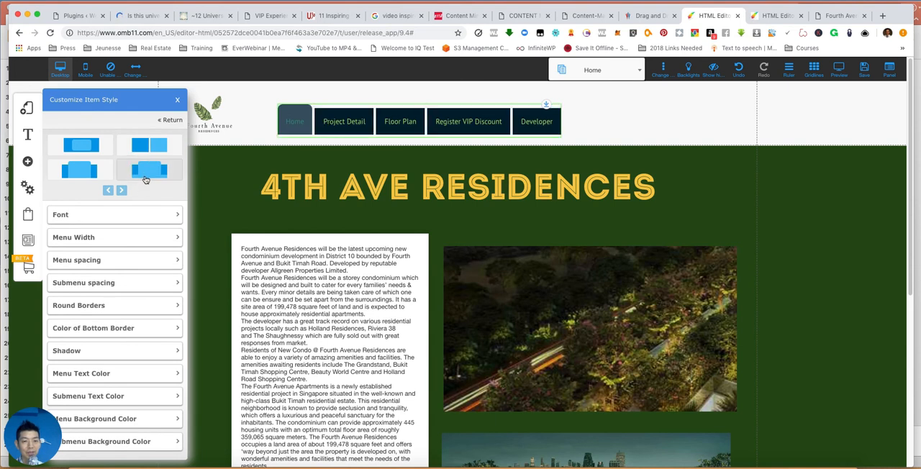
pyautogui.click(88, 176)
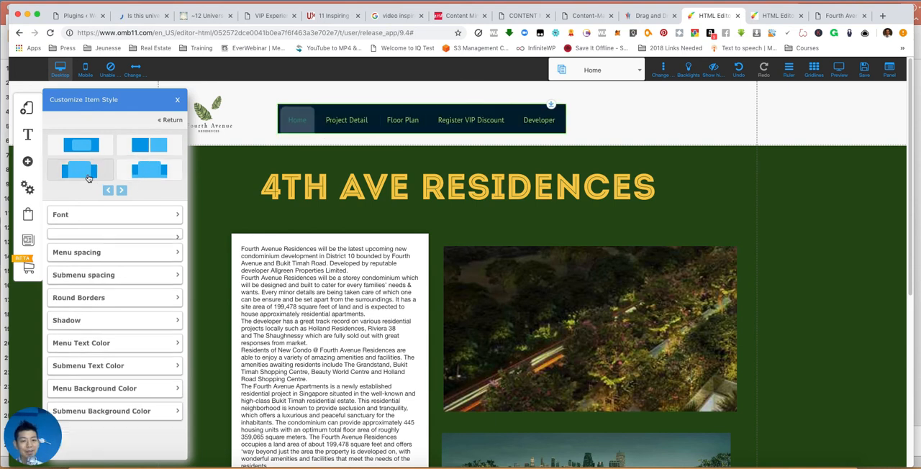
pyautogui.click(107, 191)
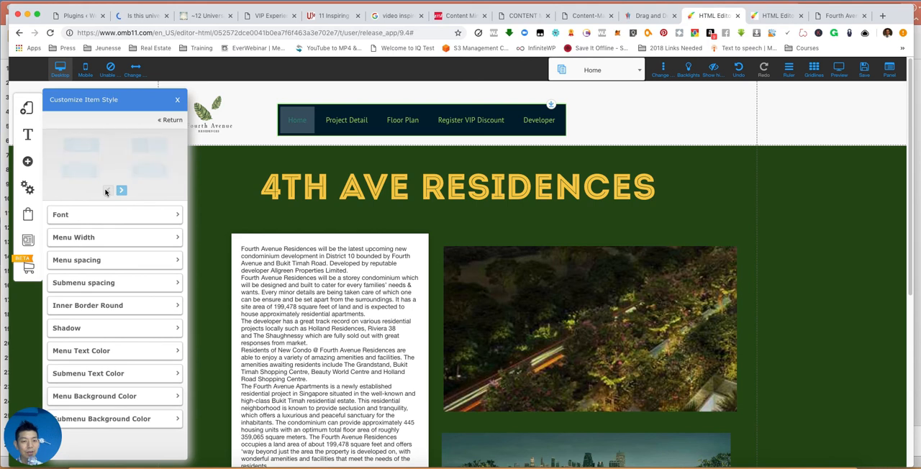
# - Compare the plain text, separator, solid and gradient menu styles, apply the text style with a separator line, and return to the style list
pyautogui.click(133, 150)
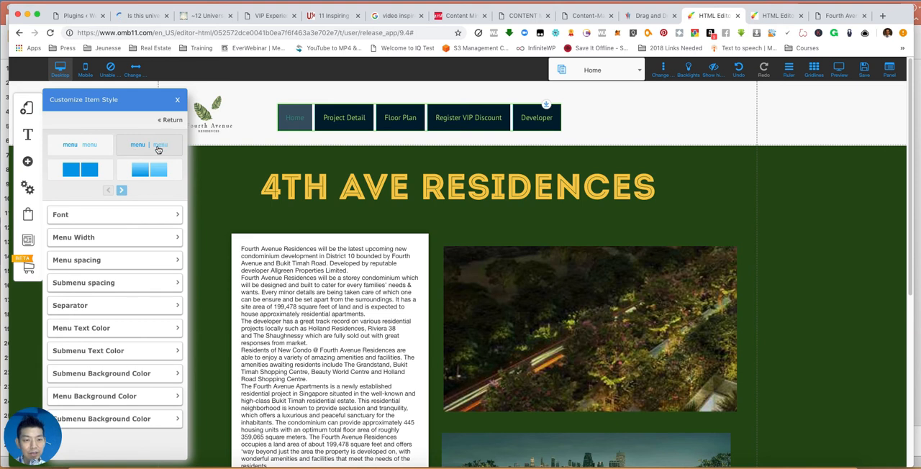
pyautogui.click(87, 149)
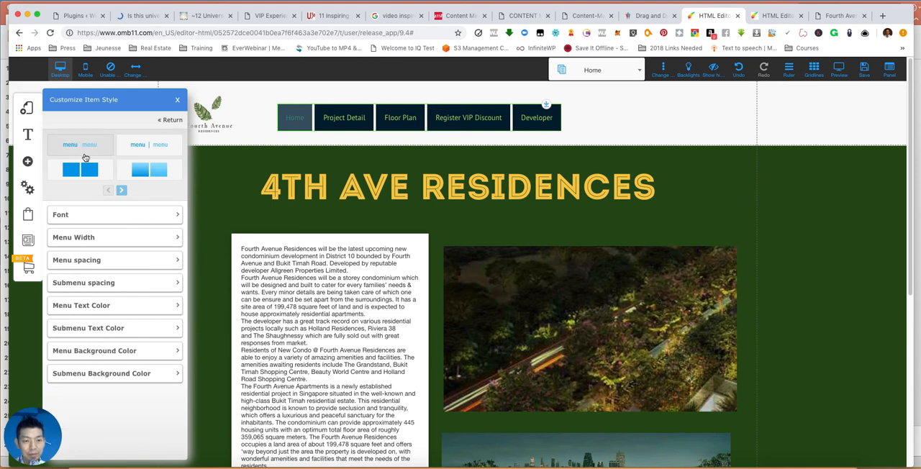
pyautogui.click(95, 177)
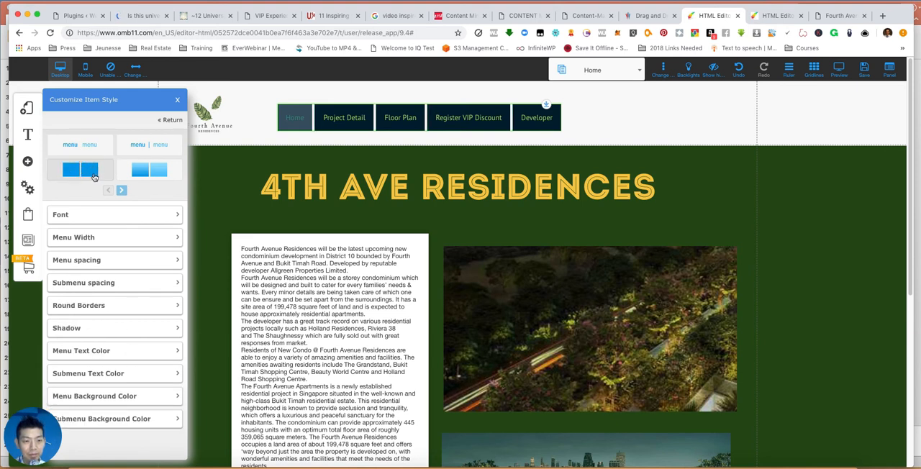
pyautogui.click(167, 176)
pyautogui.click(161, 150)
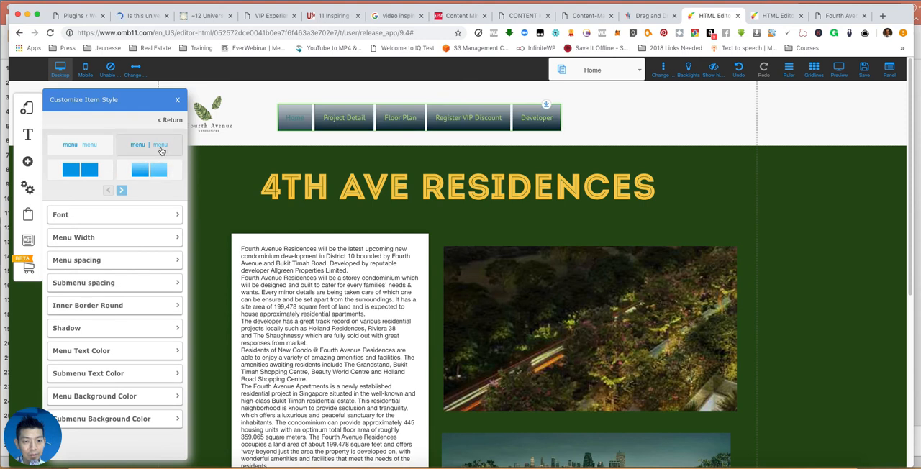
pyautogui.click(104, 147)
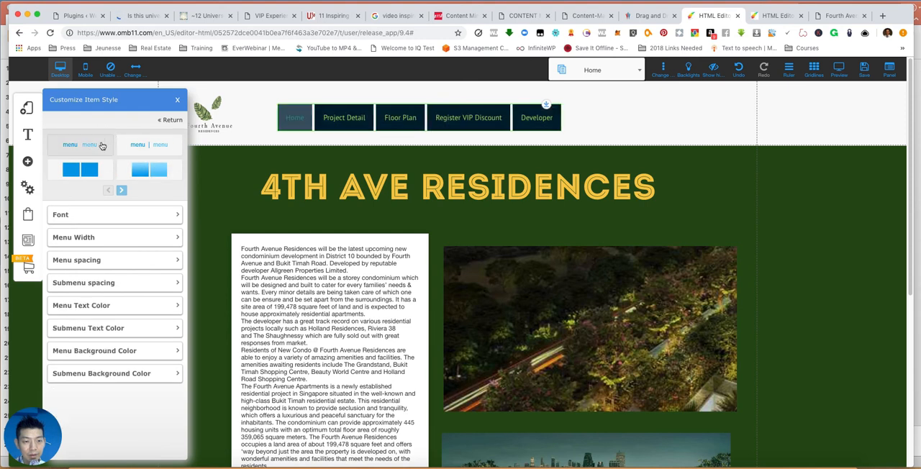
pyautogui.click(138, 146)
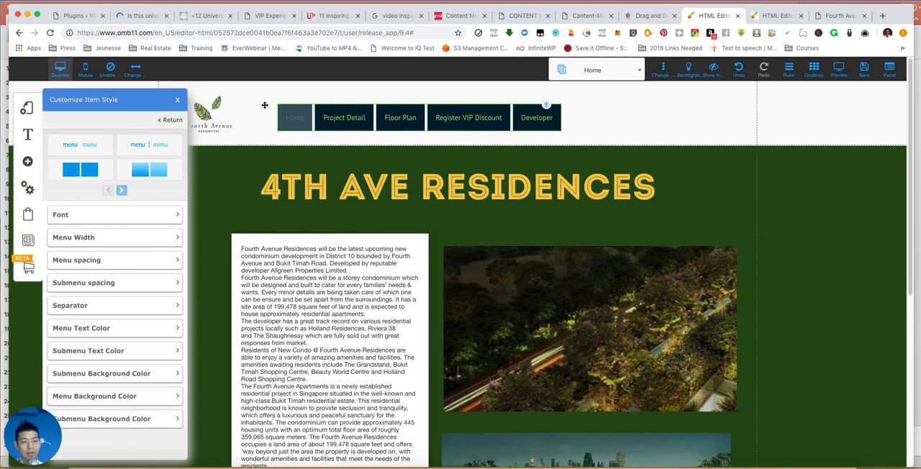
pyautogui.click(171, 120)
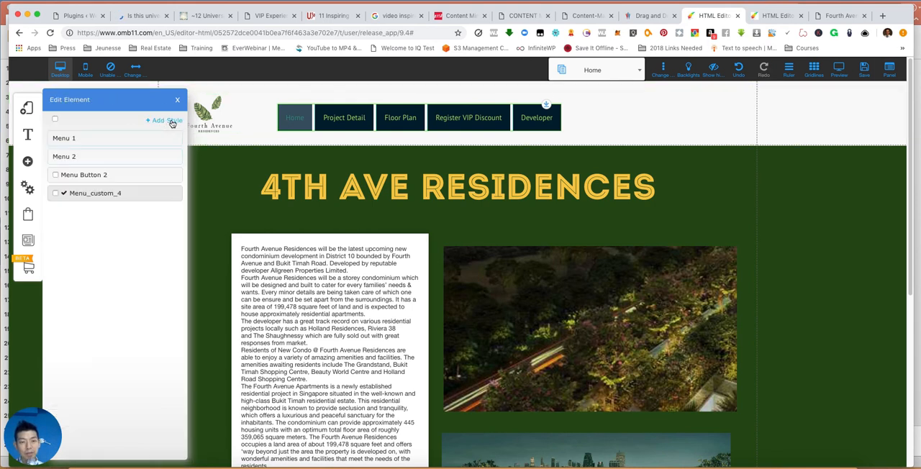
# - Undo the recent header menu changes one after another and close the style list
pyautogui.click(742, 70)
pyautogui.click(742, 70)
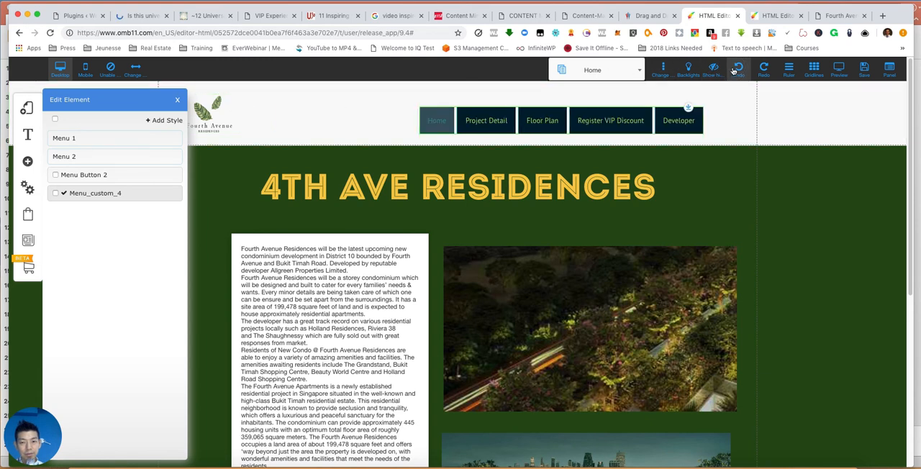
pyautogui.click(177, 99)
pyautogui.click(739, 70)
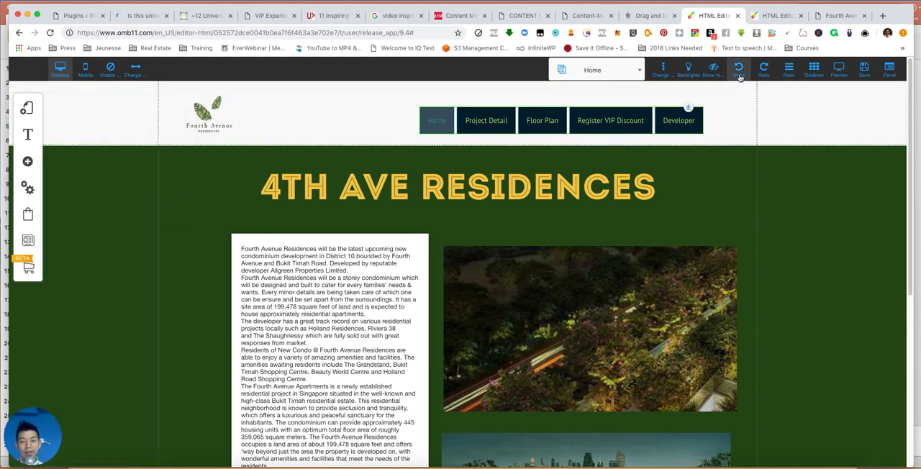
pyautogui.click(739, 70)
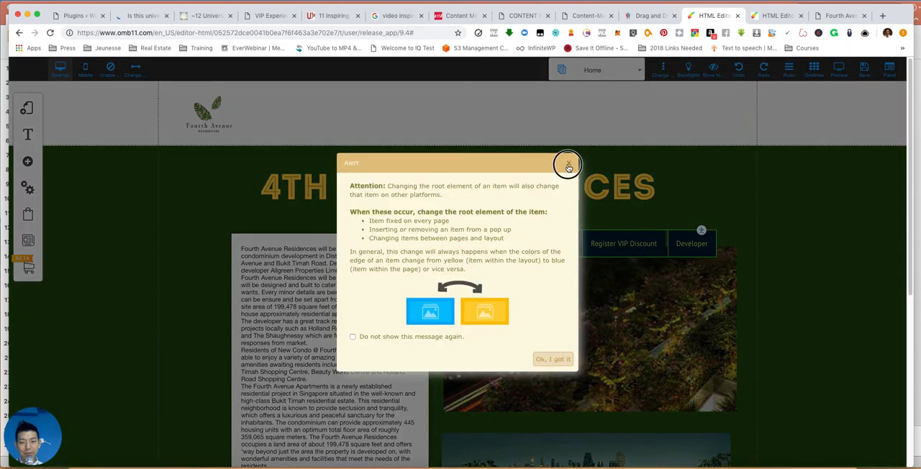
# - Move the menu from the page body into the header just beside the logo, dismissing the root element alerts
pyautogui.click(568, 166)
pyautogui.moveTo(623, 237); pyautogui.dragTo(483, 117)
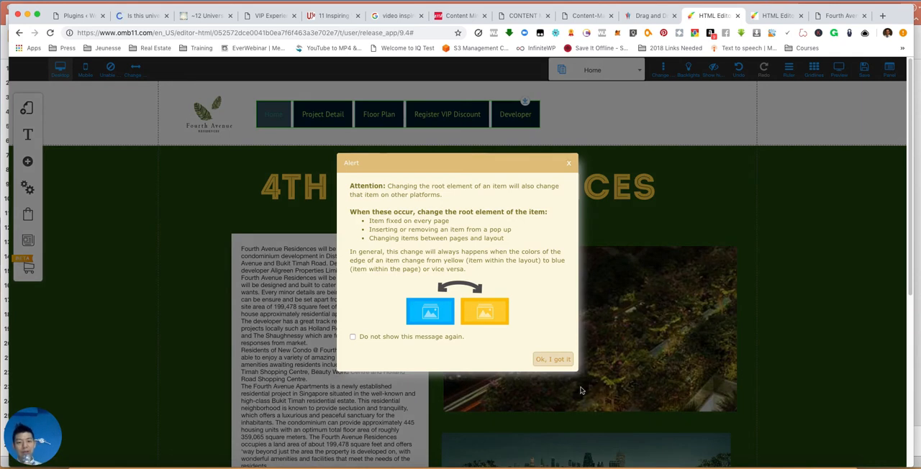
pyautogui.click(556, 358)
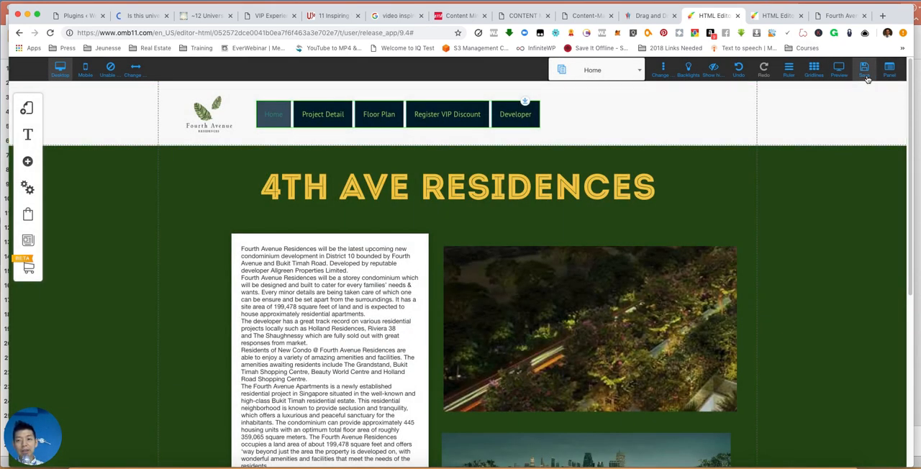
# - Save the website changes and close the save confirmation
pyautogui.click(866, 74)
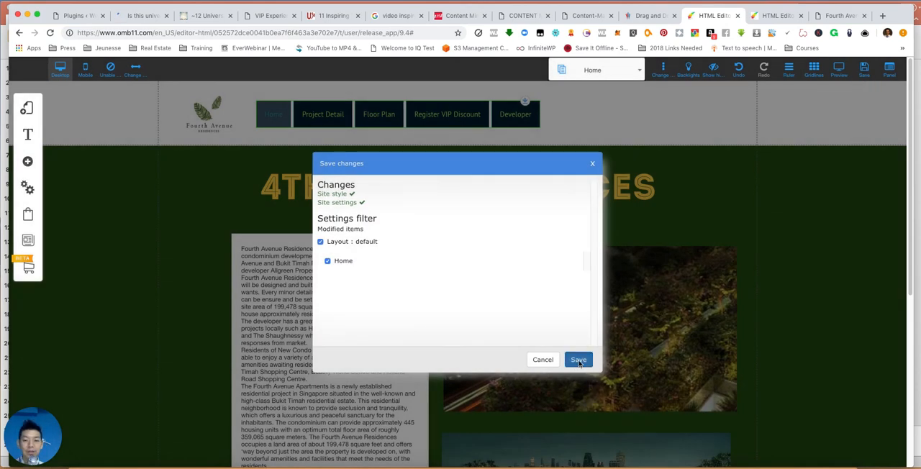
pyautogui.click(579, 359)
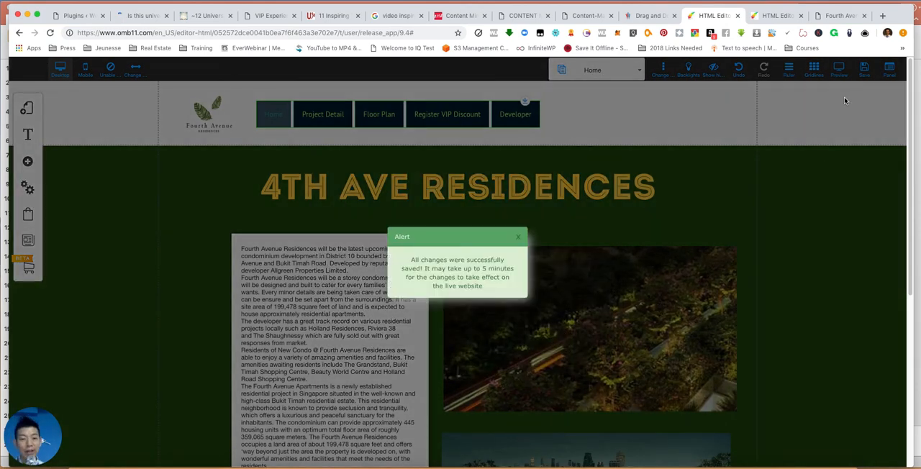
pyautogui.click(519, 239)
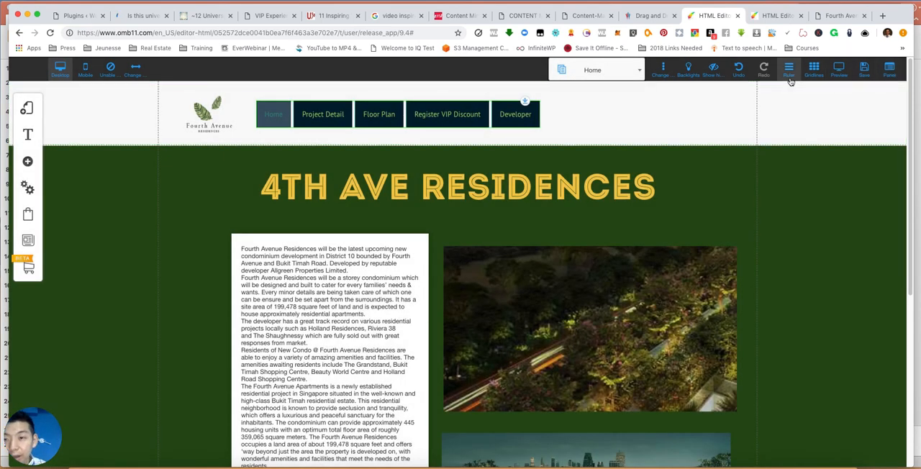
# - Preview the site and test the menu links to Project Detail, Floor Plan, Register VIP Discount and Developer
pyautogui.click(840, 69)
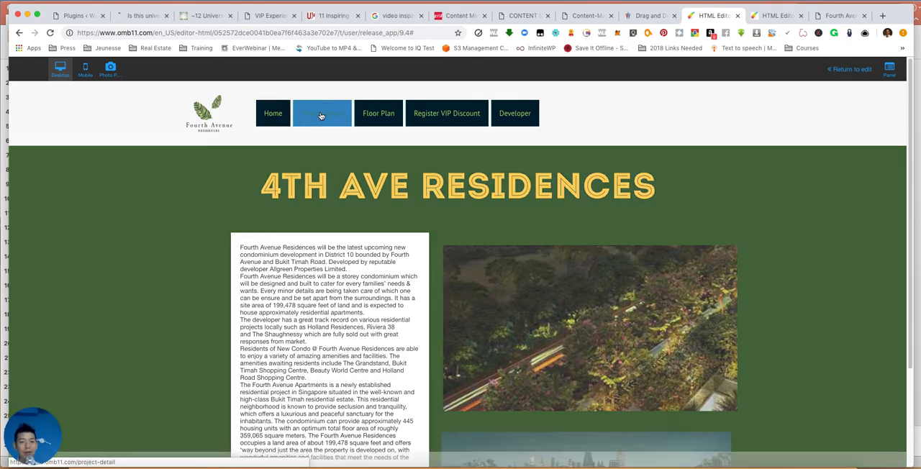
pyautogui.click(320, 116)
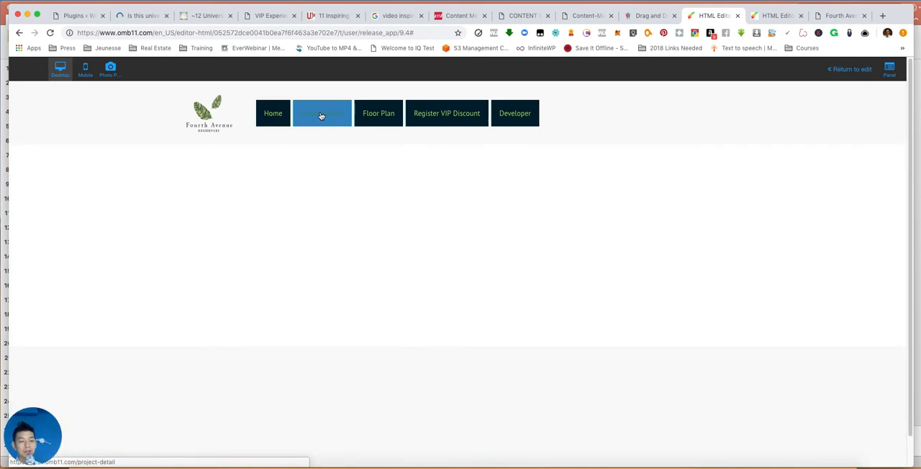
pyautogui.click(377, 116)
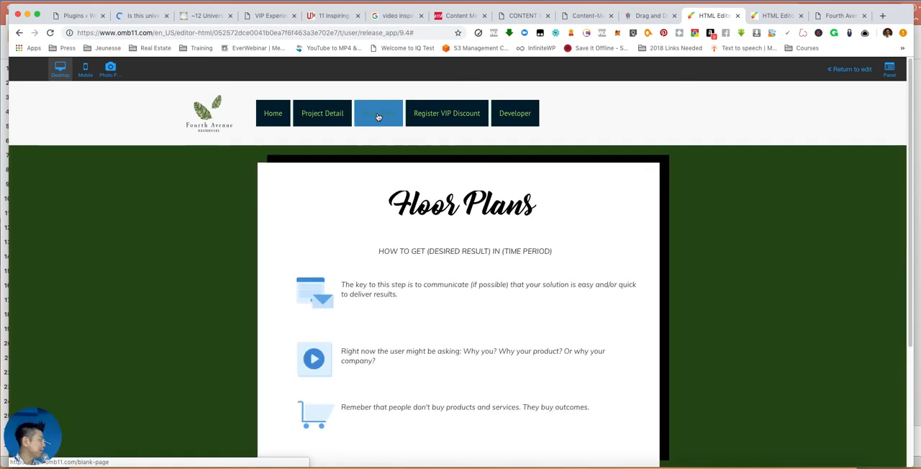
pyautogui.click(441, 118)
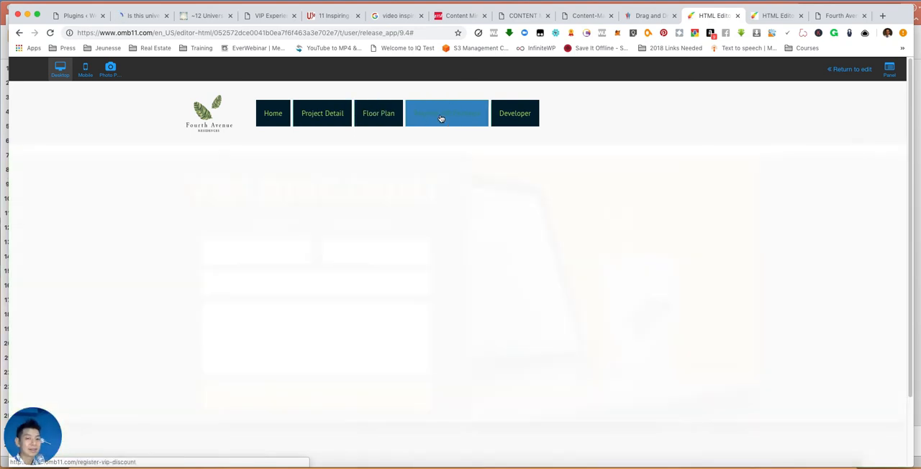
pyautogui.click(515, 123)
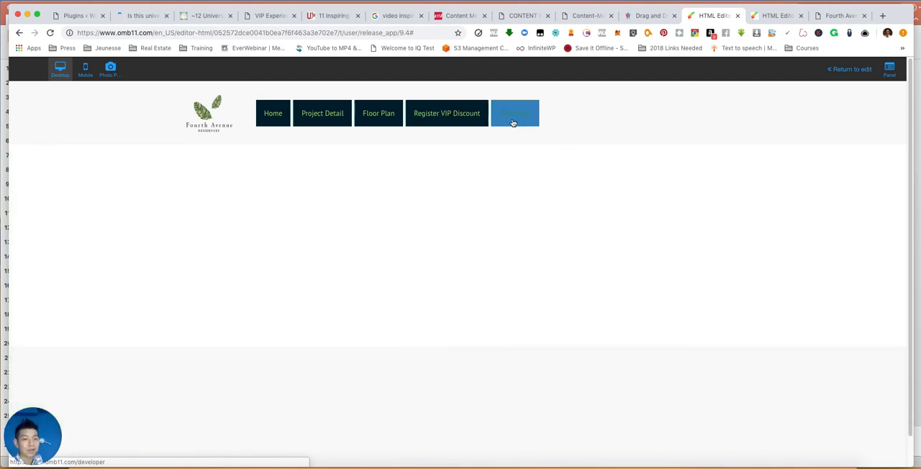
pyautogui.click(439, 115)
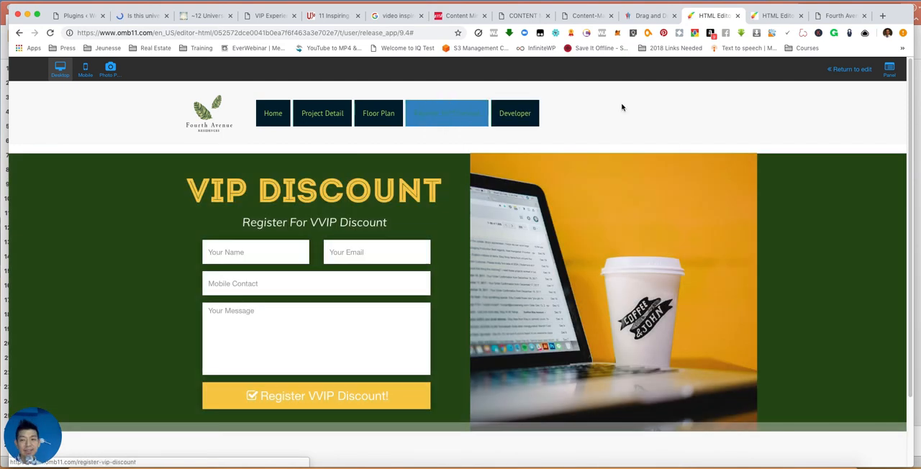
# - Return from the preview to the editor and review the list of pages
pyautogui.click(840, 70)
pyautogui.click(637, 69)
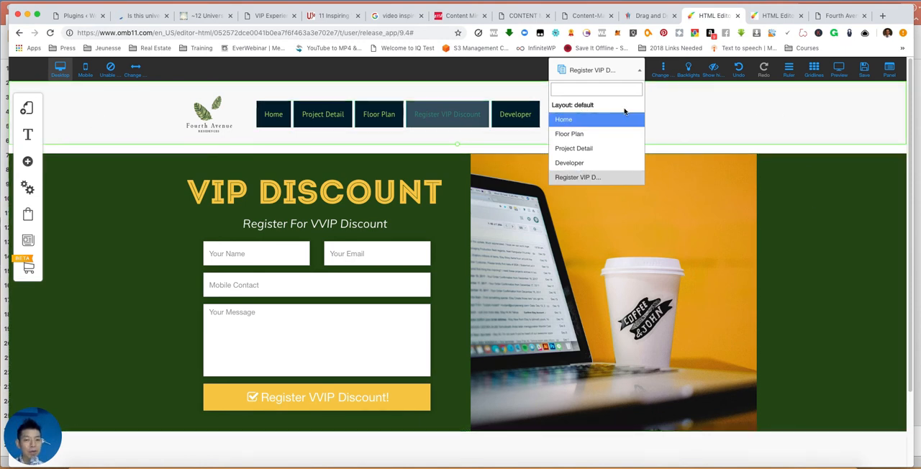
pyautogui.click(614, 69)
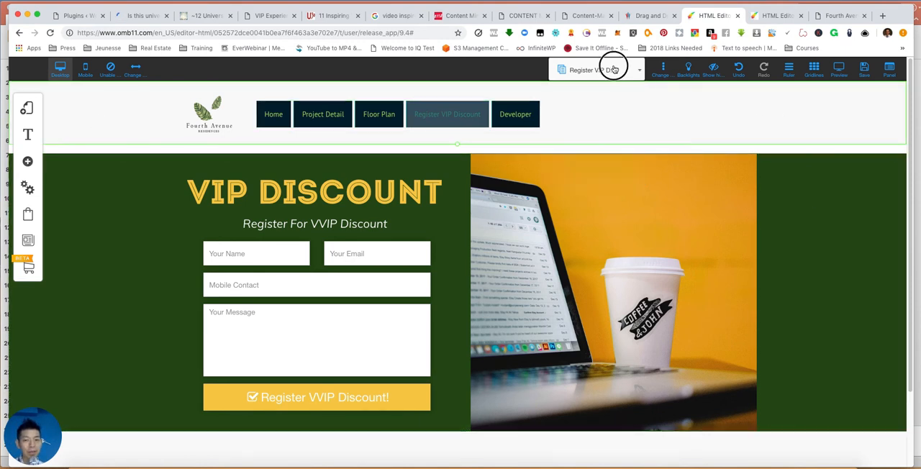
# - Add a blog to the website using the default layout
pyautogui.click(29, 243)
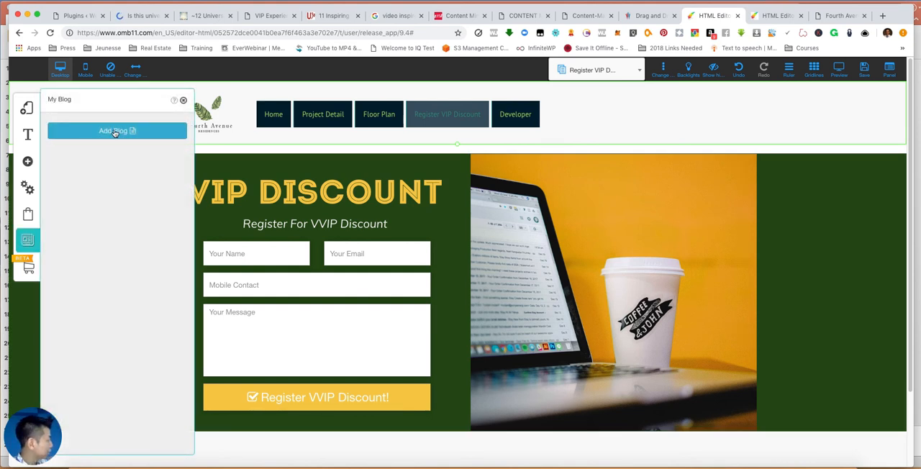
pyautogui.click(184, 101)
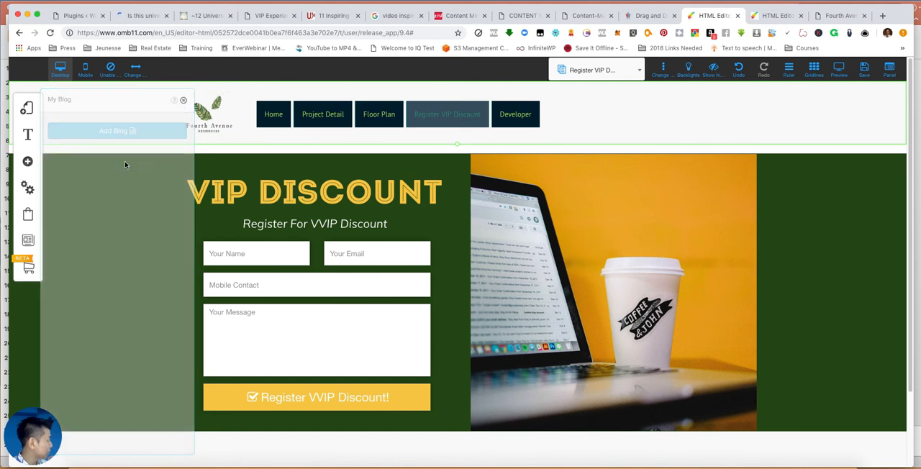
pyautogui.click(28, 244)
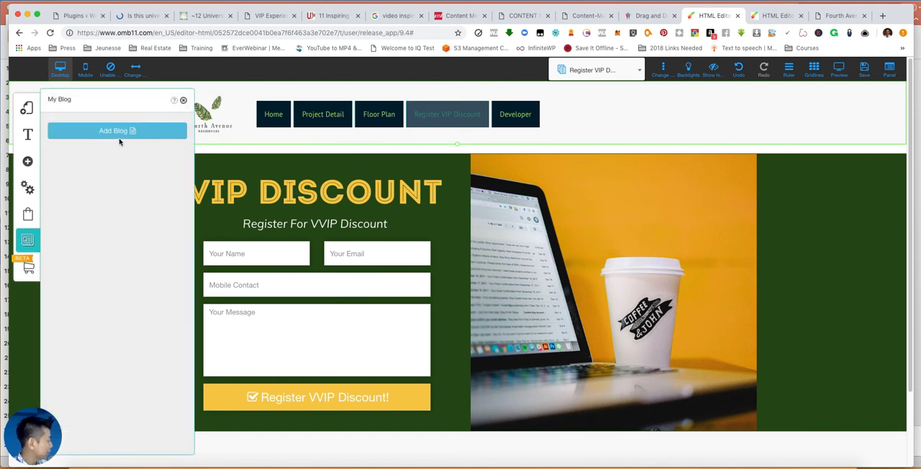
pyautogui.click(118, 133)
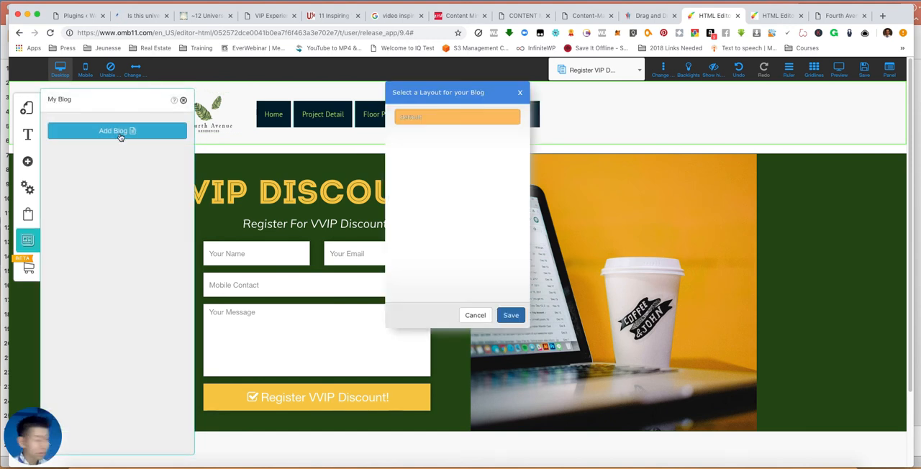
pyautogui.click(434, 117)
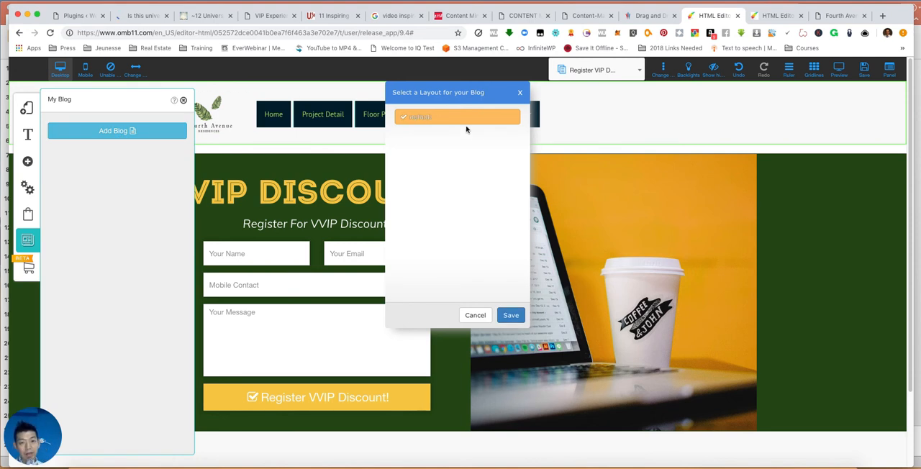
pyautogui.click(511, 314)
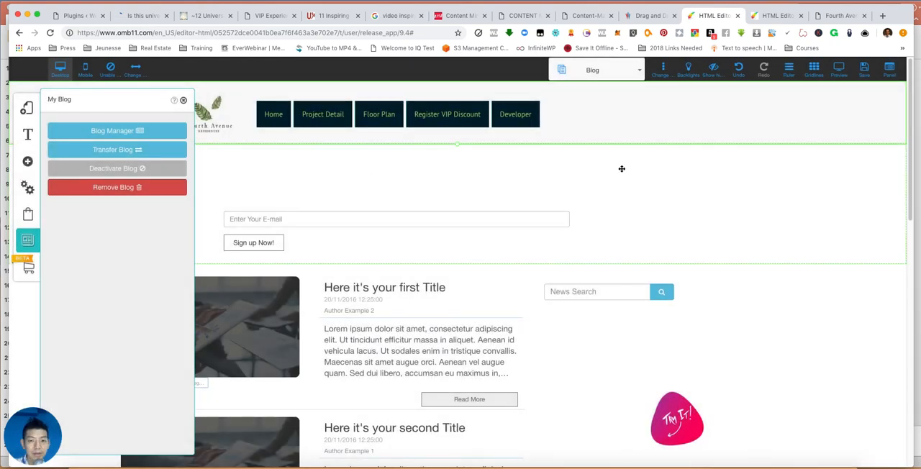
# - Review the sample posts in the Blog Manager and close the blog management windows
pyautogui.click(105, 131)
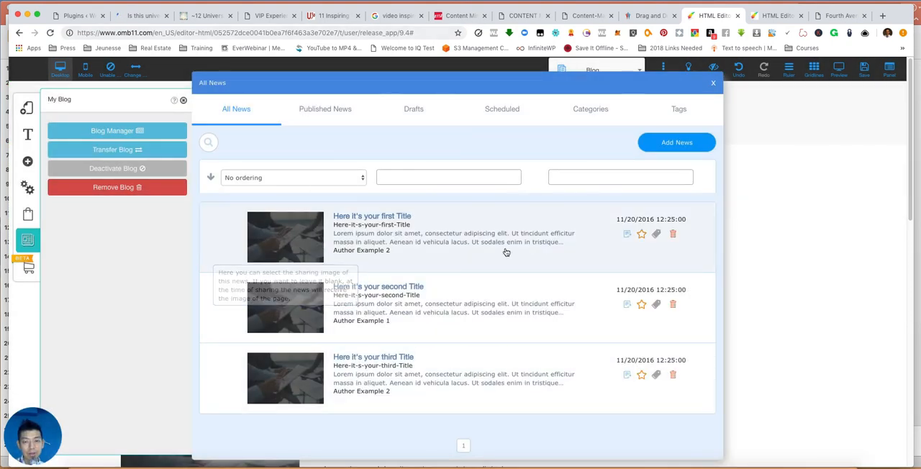
pyautogui.click(714, 82)
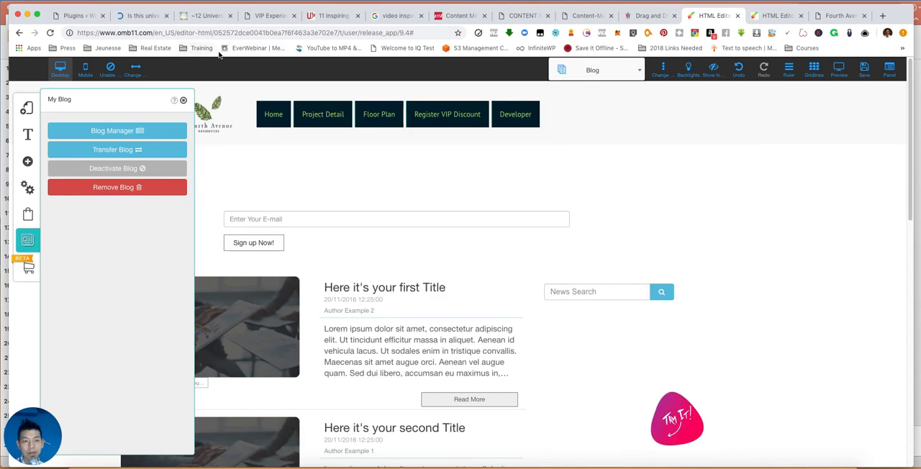
pyautogui.click(184, 102)
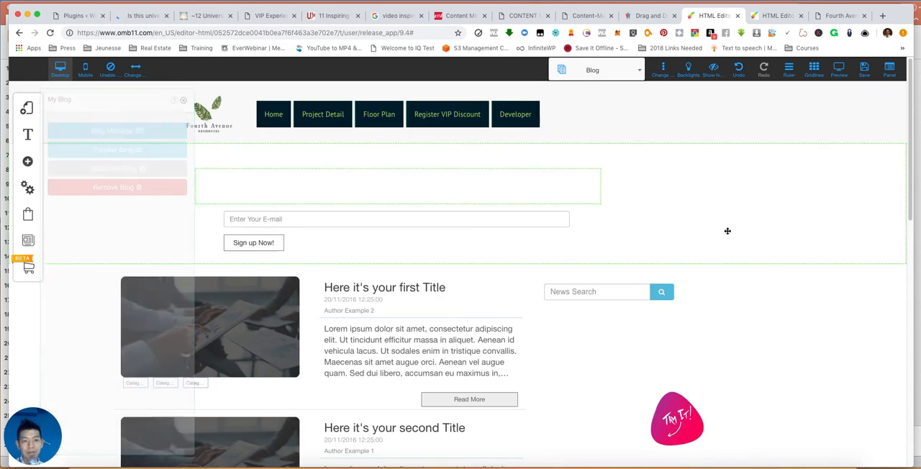
# - Save the site changes with the new blog and dismiss the save alert
pyautogui.click(868, 76)
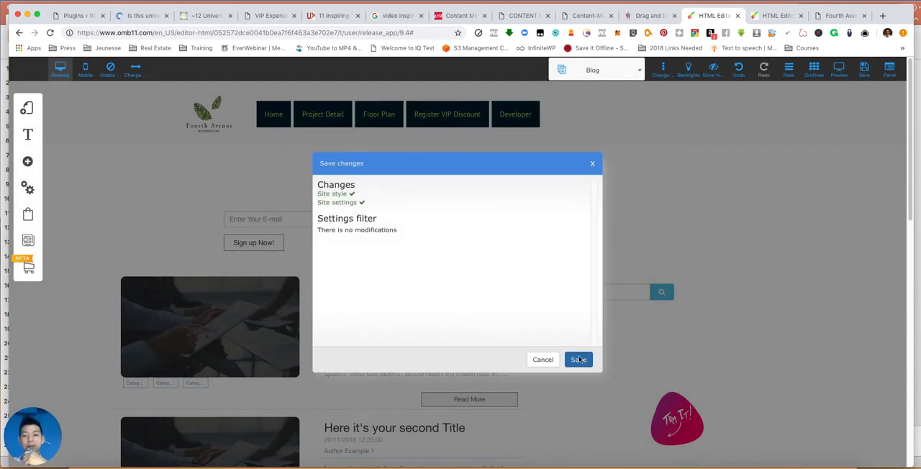
pyautogui.click(579, 359)
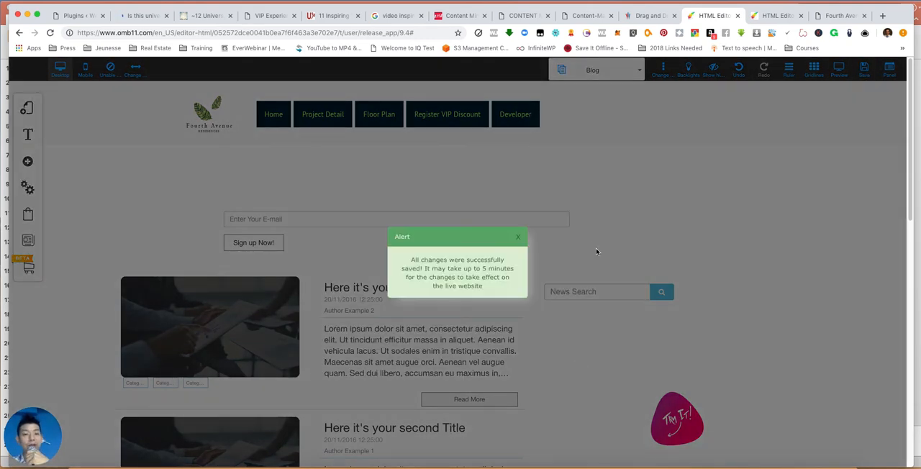
pyautogui.click(519, 241)
# - Edit the default header menu's configuration so that Register VIP Discount comes after Developer
pyautogui.click(536, 119)
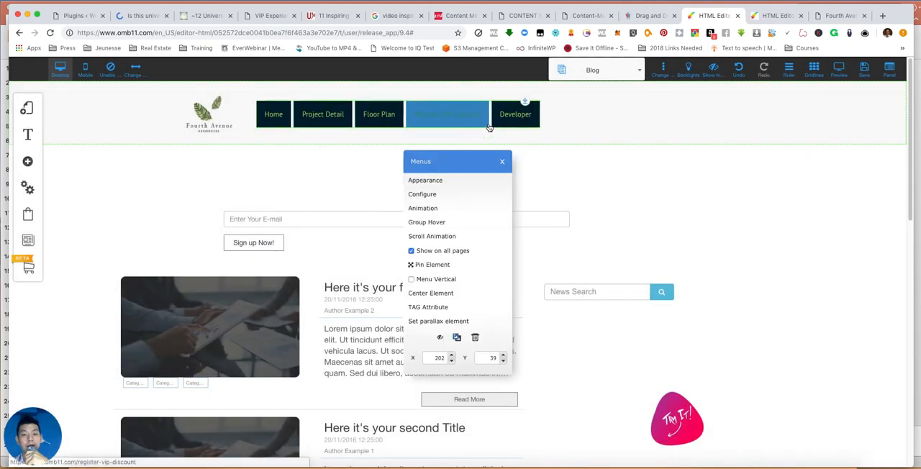
pyautogui.click(538, 117)
pyautogui.click(536, 115)
pyautogui.click(500, 126)
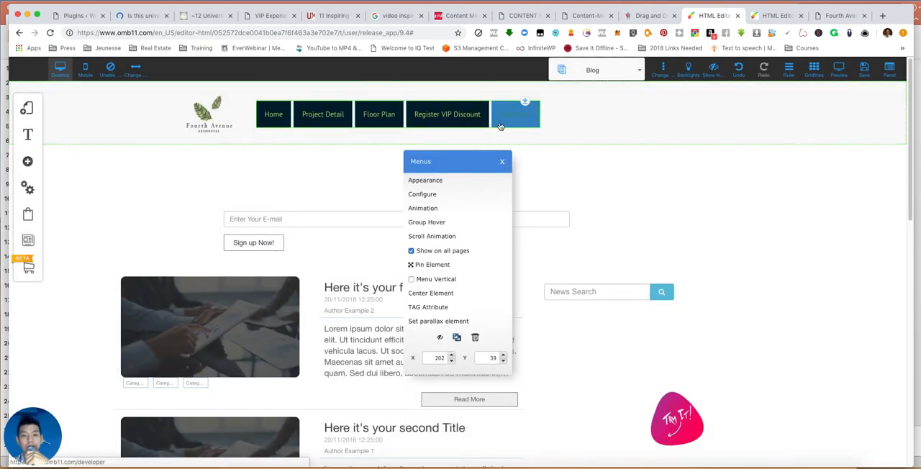
pyautogui.click(424, 194)
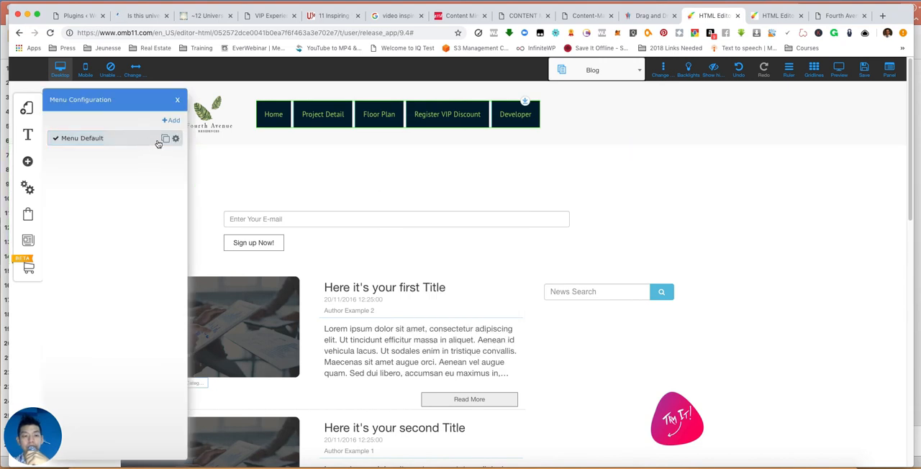
pyautogui.click(176, 139)
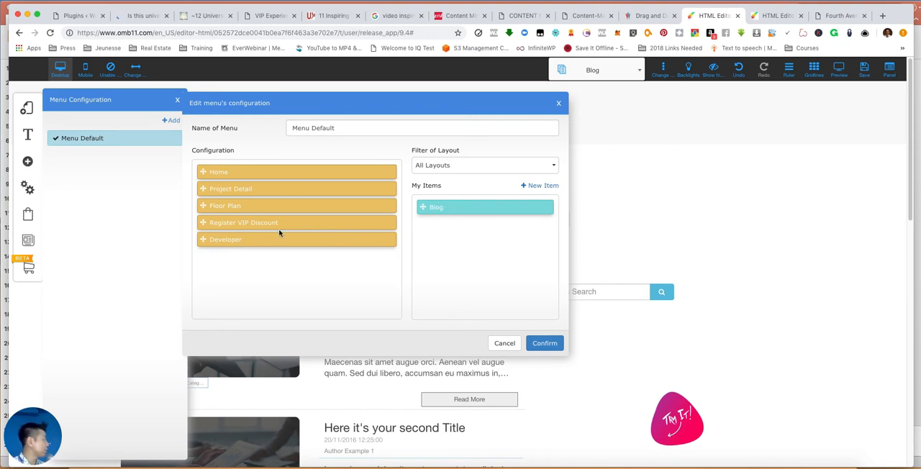
pyautogui.moveTo(247, 222); pyautogui.dragTo(246, 241)
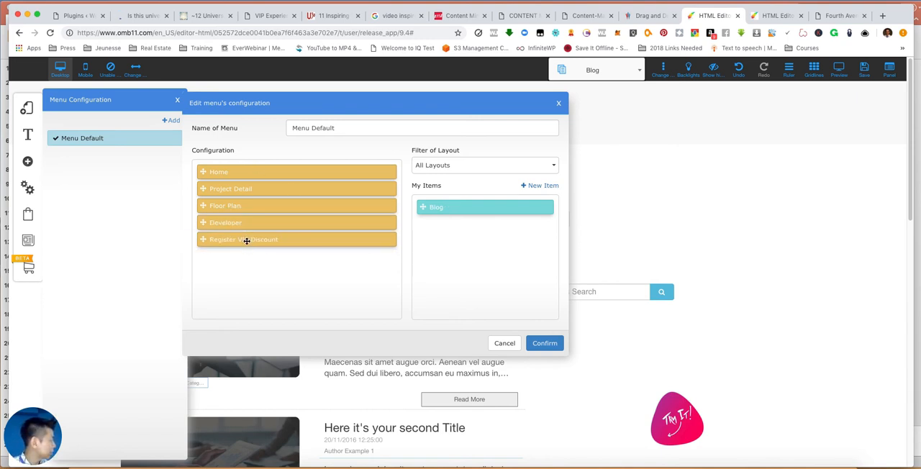
# - Add the Blog page as the last item of the header menu and confirm the menu configuration
pyautogui.moveTo(449, 207); pyautogui.dragTo(236, 256)
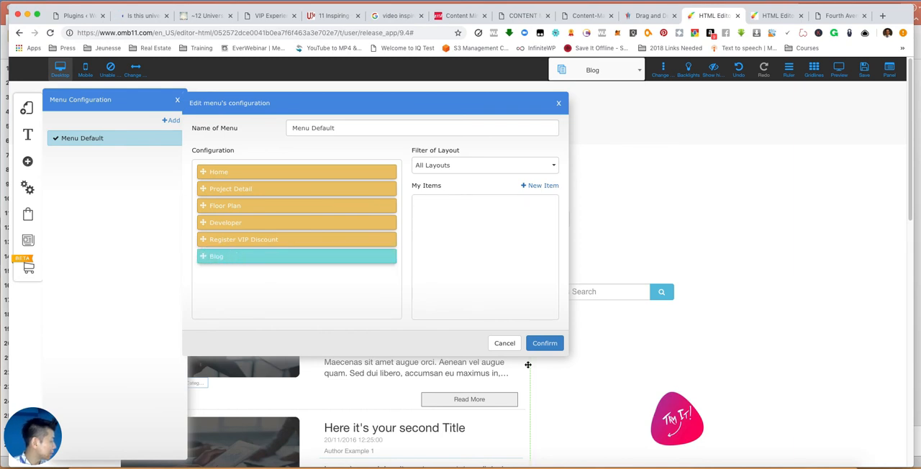
pyautogui.click(543, 345)
pyautogui.scroll(-3, 755, 199)
pyautogui.scroll(3, 753, 197)
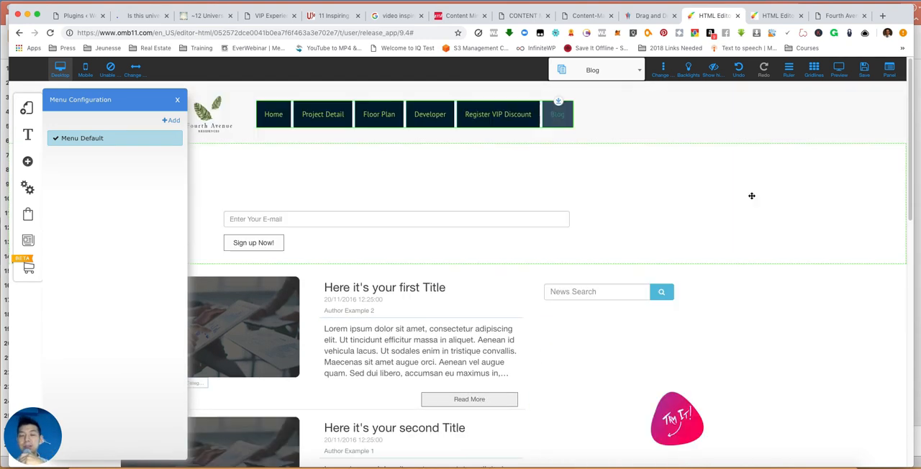
pyautogui.click(641, 118)
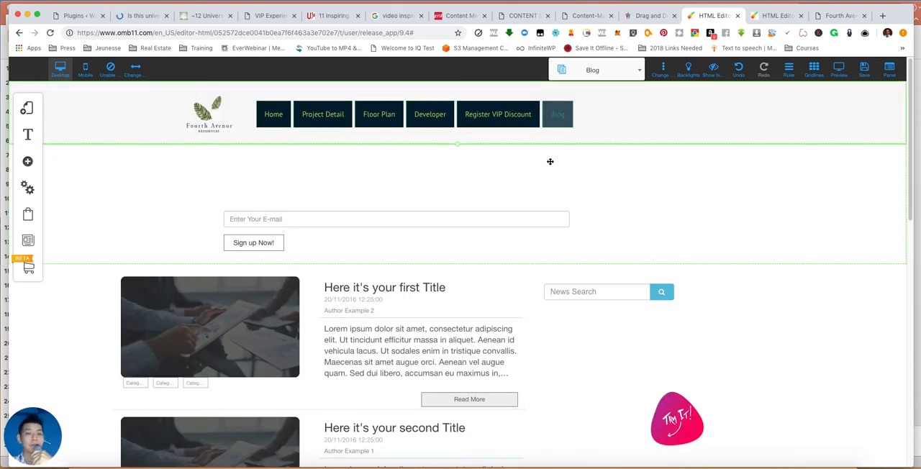
# - Delete the sidebar box with the news search and categories from the Blog page
pyautogui.click(566, 111)
pyautogui.scroll(-8, 438, 330)
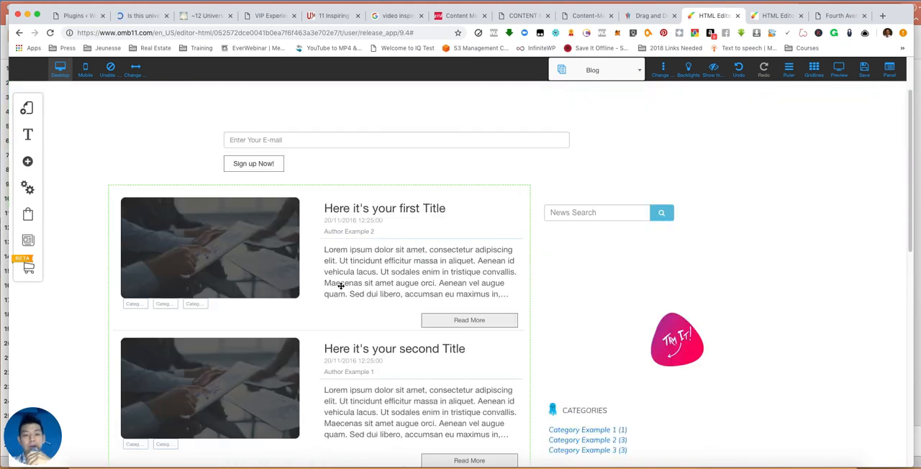
pyautogui.scroll(10, 438, 330)
pyautogui.scroll(-8, 450, 315)
pyautogui.scroll(8, 446, 276)
pyautogui.scroll(-5, 475, 273)
pyautogui.click(612, 209)
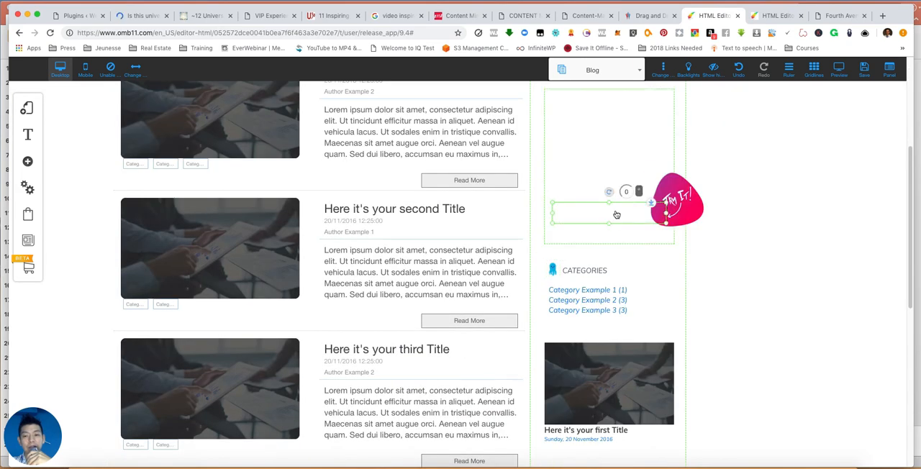
pyautogui.scroll(3, 612, 209)
pyautogui.click(681, 280)
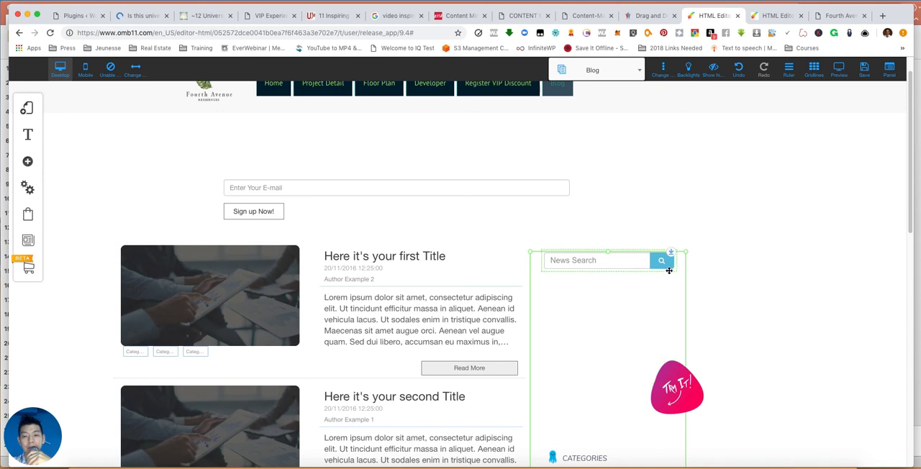
pyautogui.rightClick(680, 267)
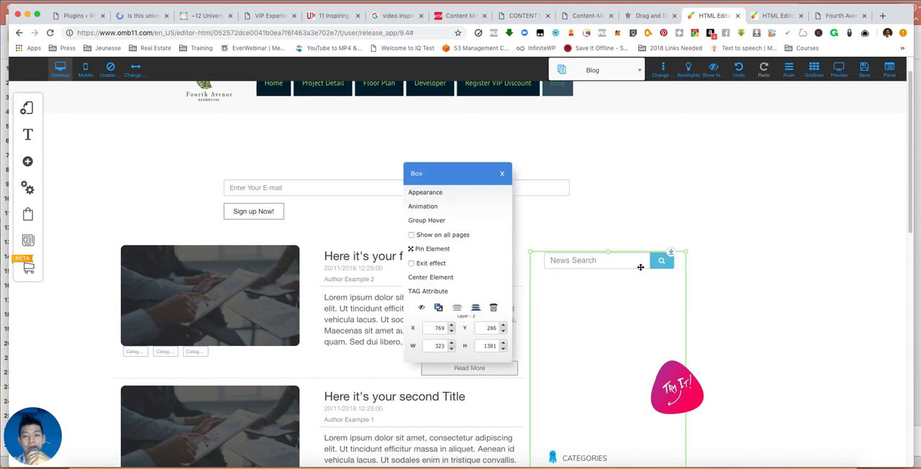
pyautogui.click(498, 309)
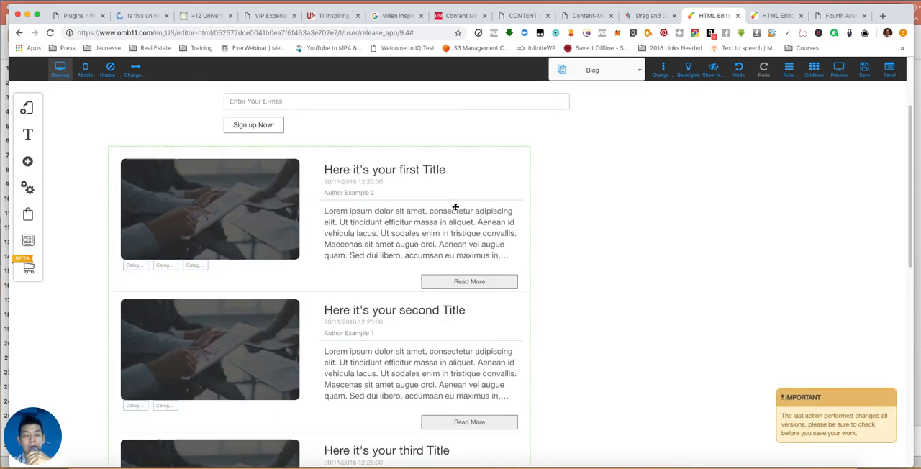
# - Delete the e-mail sign-up form and its empty panel, and move the post list up beneath the header
pyautogui.rightClick(300, 234)
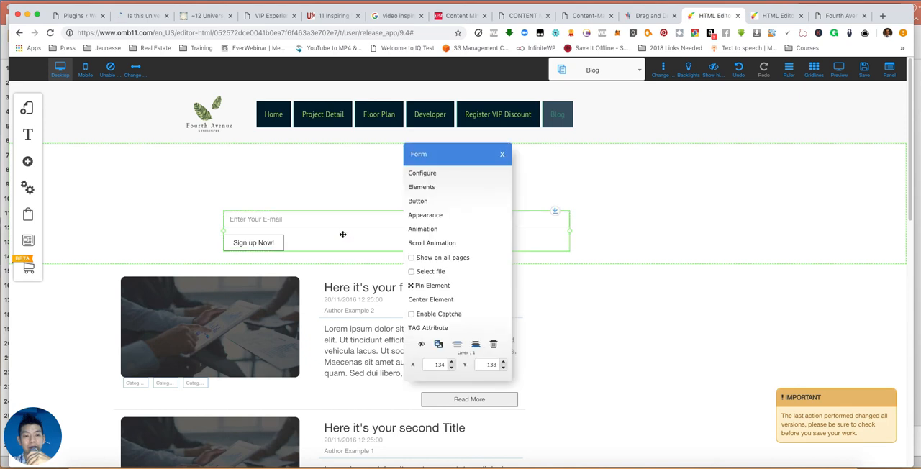
pyautogui.click(495, 344)
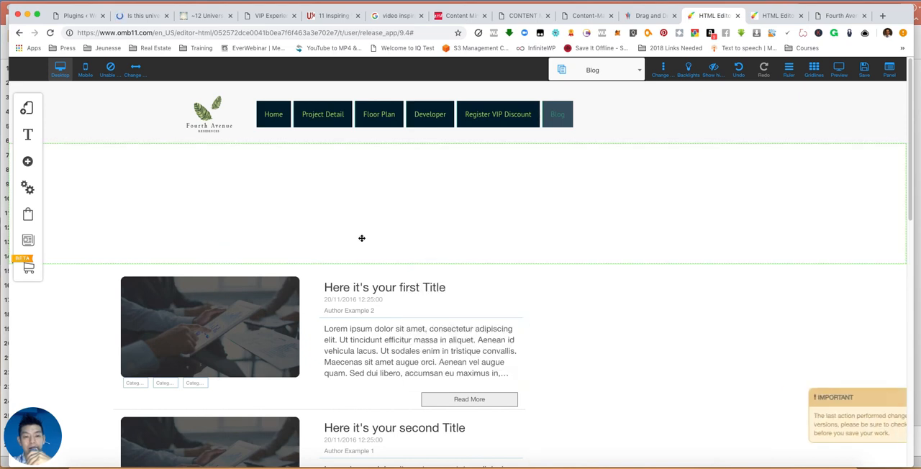
pyautogui.rightClick(434, 241)
pyautogui.click(492, 308)
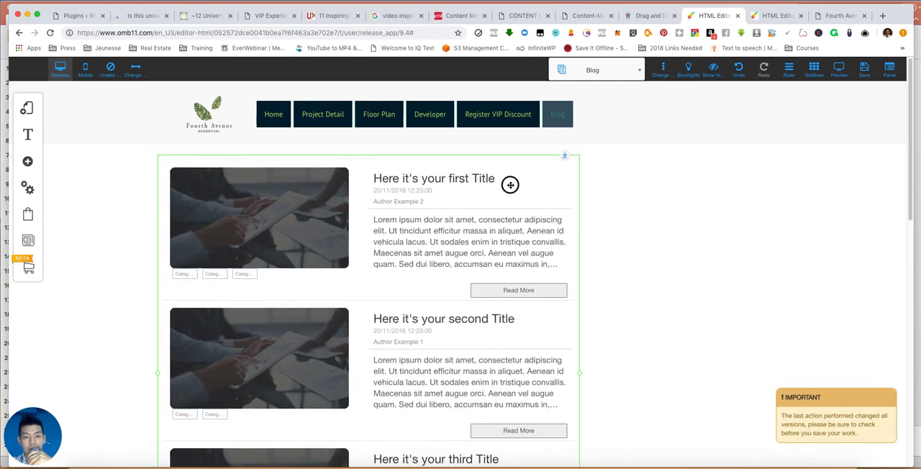
pyautogui.scroll(-5, 645, 282)
pyautogui.scroll(5, 477, 323)
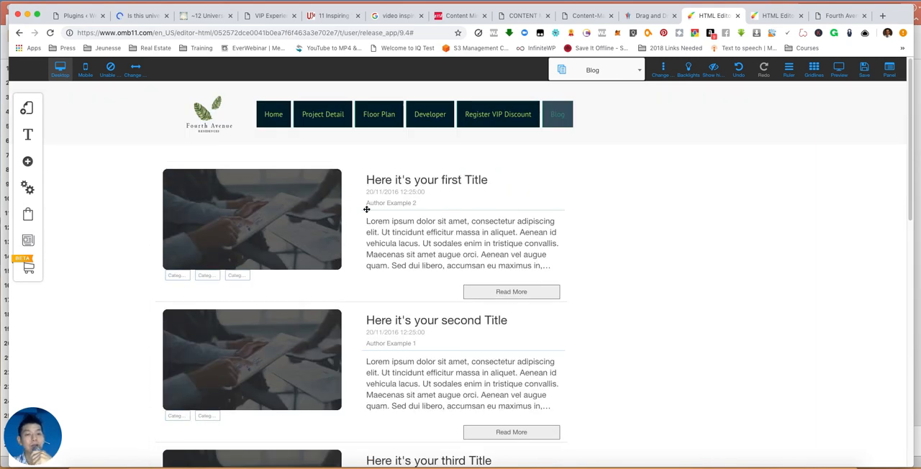
# - Delete all three sample posts in the Blog Manager, confirming each removal
pyautogui.click(28, 242)
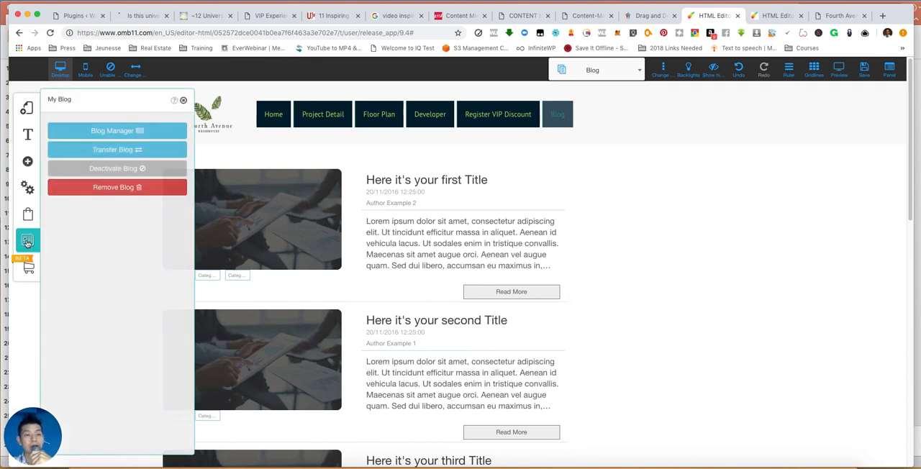
pyautogui.click(95, 130)
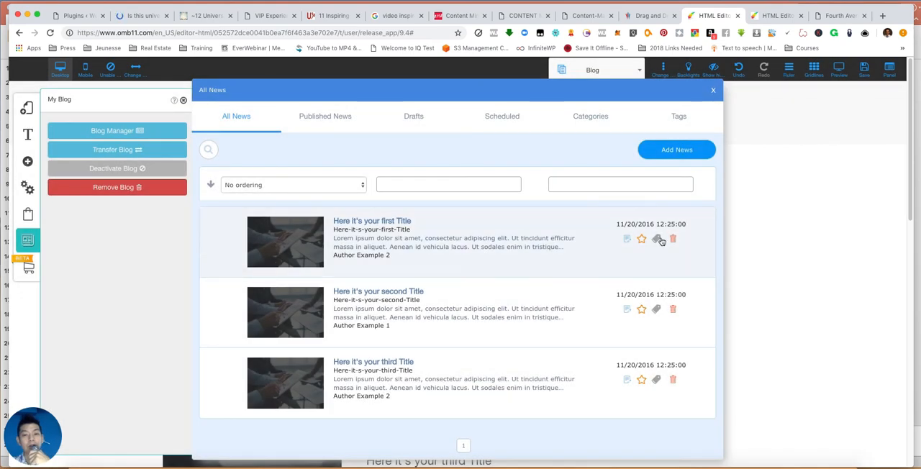
pyautogui.click(672, 241)
pyautogui.click(487, 292)
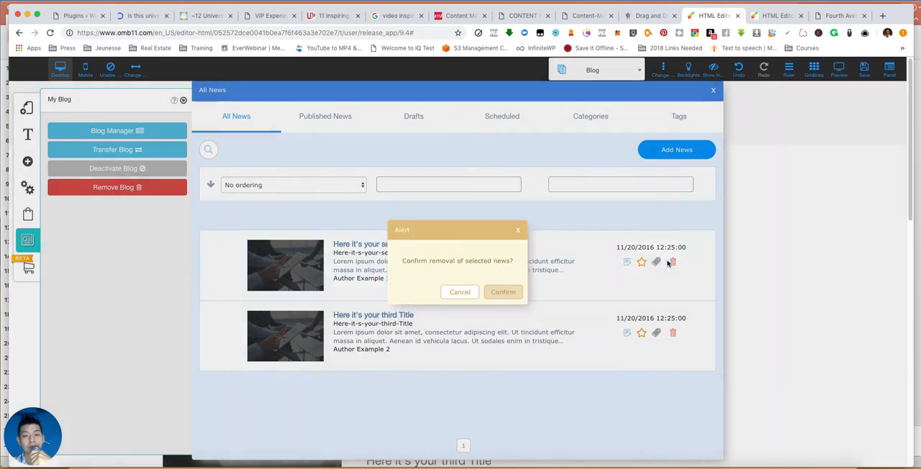
pyautogui.click(673, 261)
pyautogui.click(508, 292)
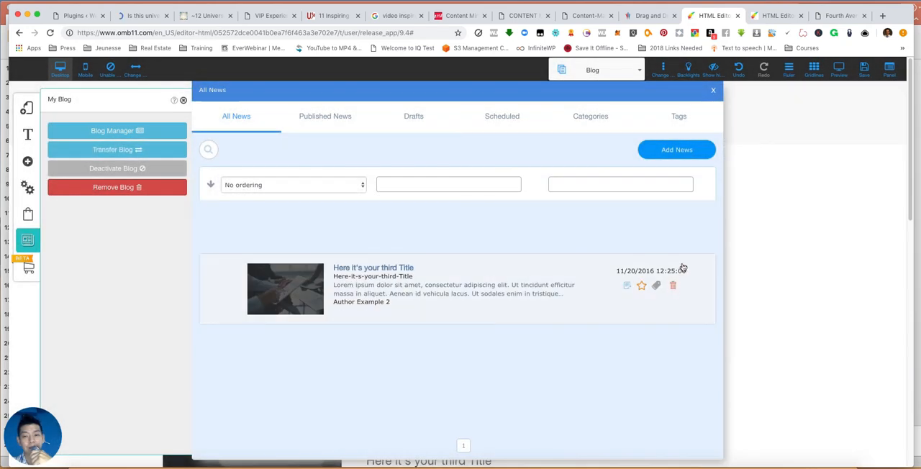
pyautogui.click(673, 285)
pyautogui.click(505, 292)
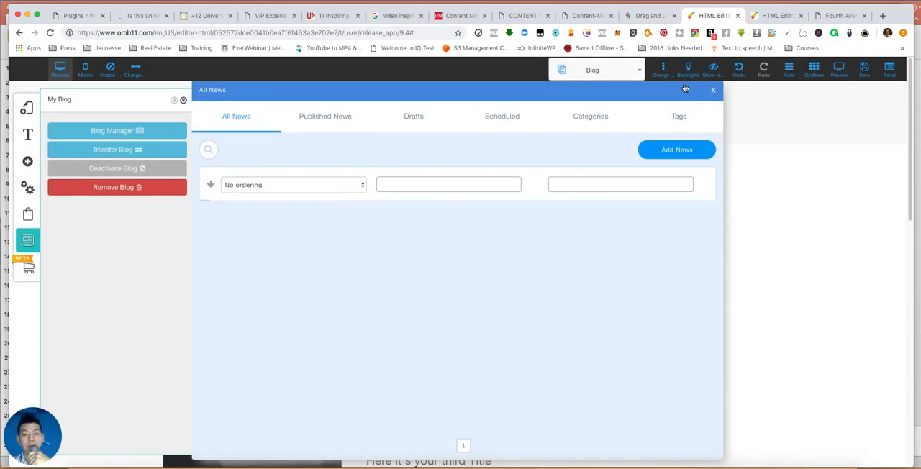
# - Start a new blog post and assign it to a new category named Project Updates
pyautogui.click(676, 150)
pyautogui.click(381, 308)
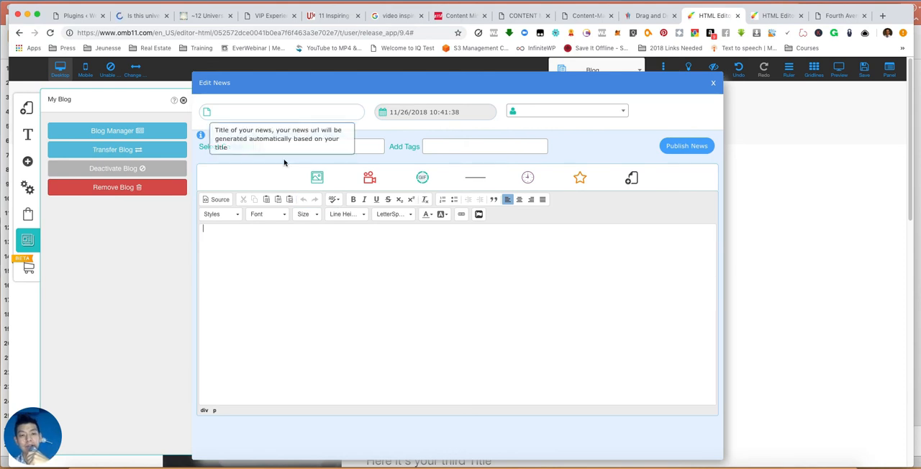
pyautogui.click(350, 143)
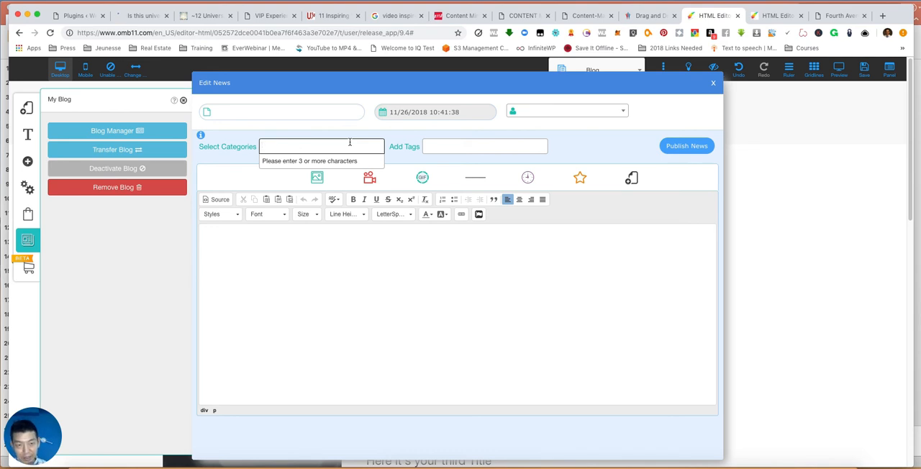
pyautogui.write('Proje')
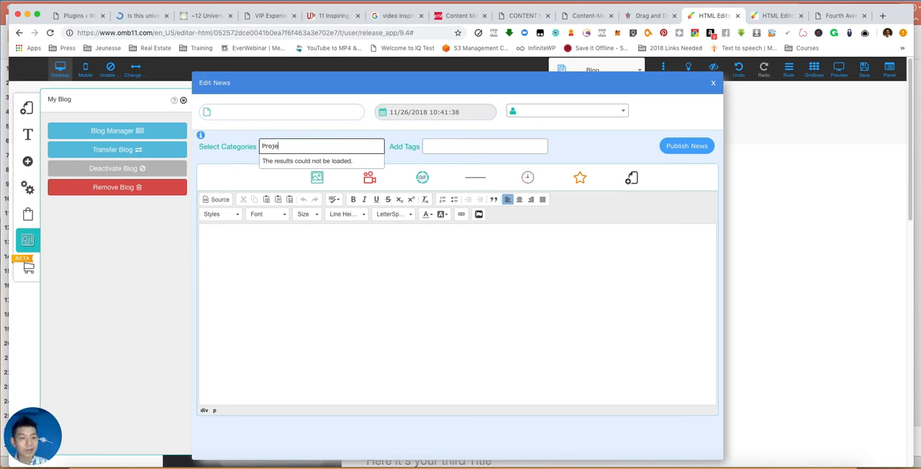
pyautogui.write('ct ')
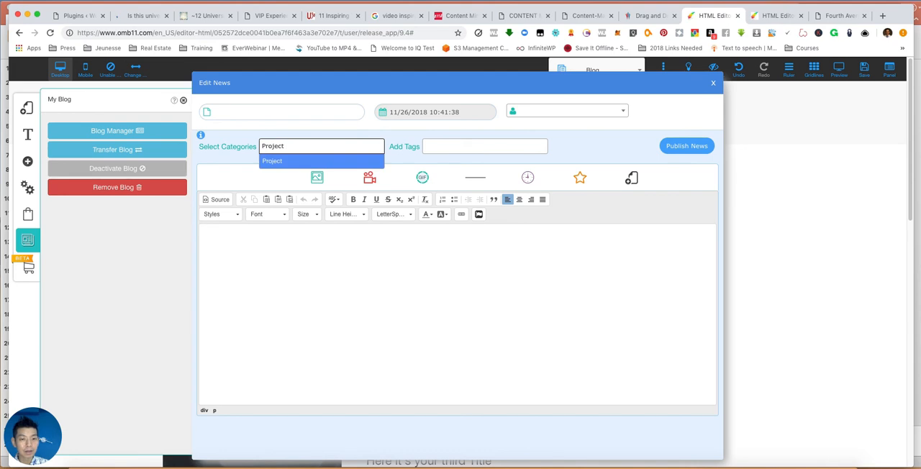
pyautogui.write('Updates')
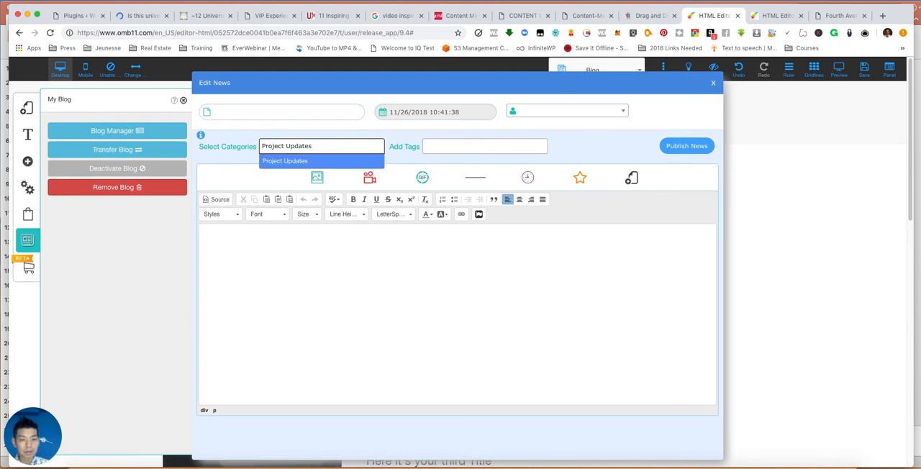
pyautogui.click(355, 162)
# - Title the new blog post "First Launch"
pyautogui.click(402, 263)
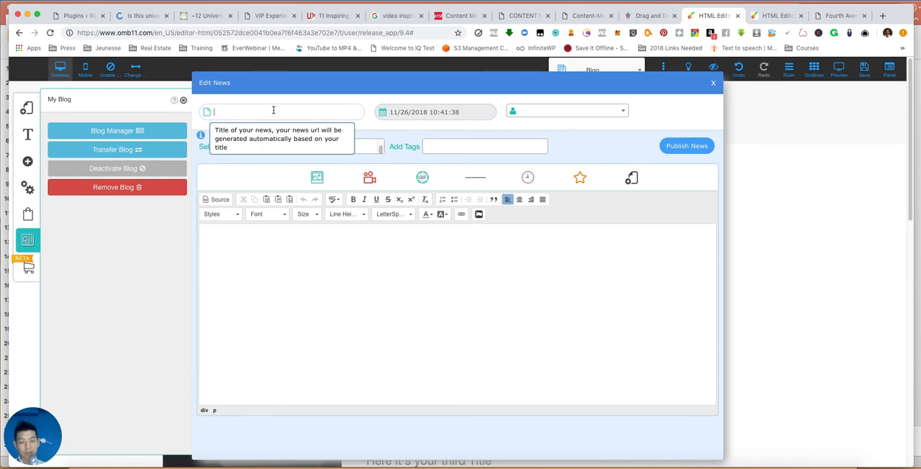
pyautogui.write('First Launch')
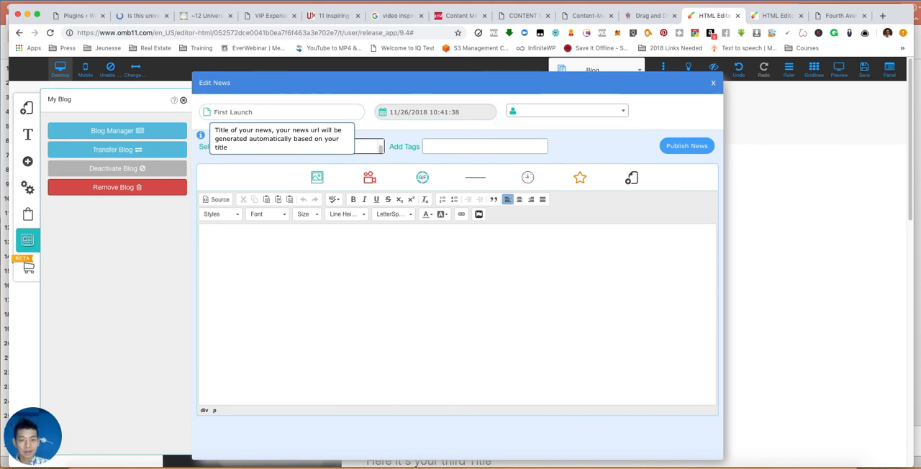
pyautogui.click(337, 258)
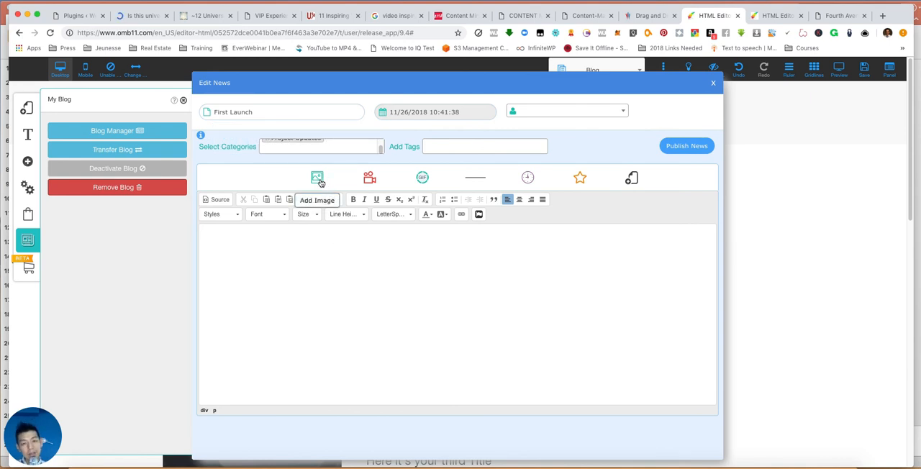
# - Search the GIF collection for "wow" and "shock" images for the post body
pyautogui.click(422, 179)
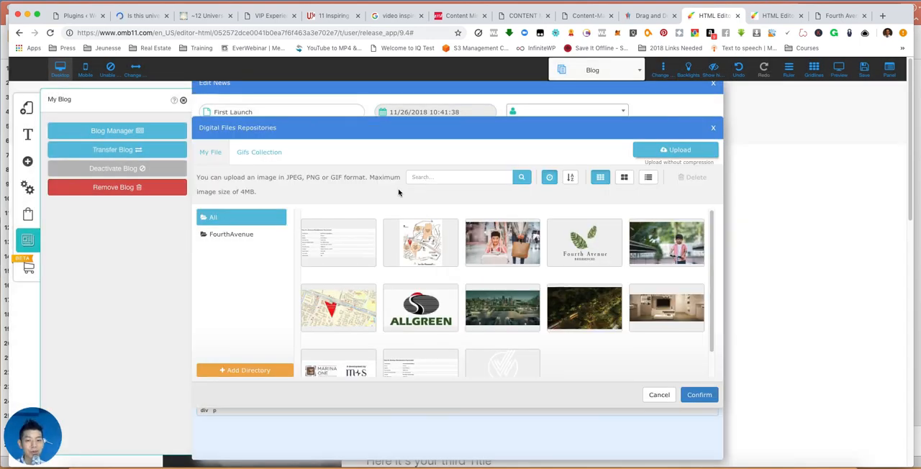
pyautogui.click(282, 155)
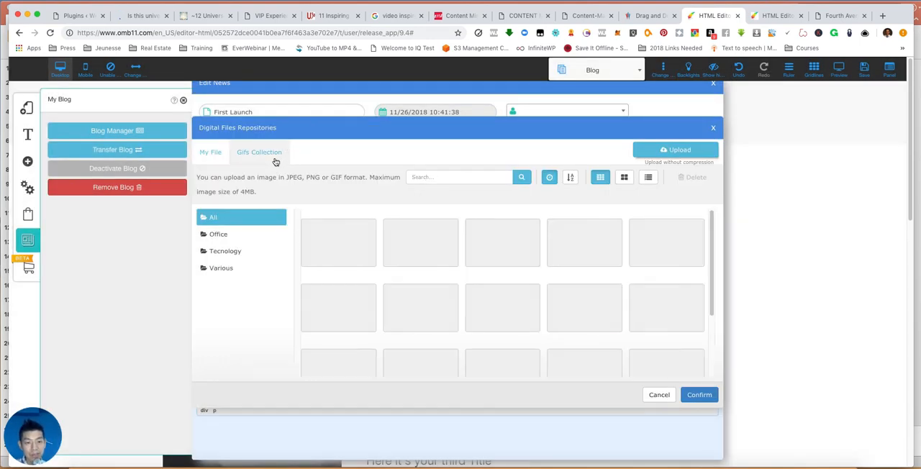
pyautogui.click(468, 174)
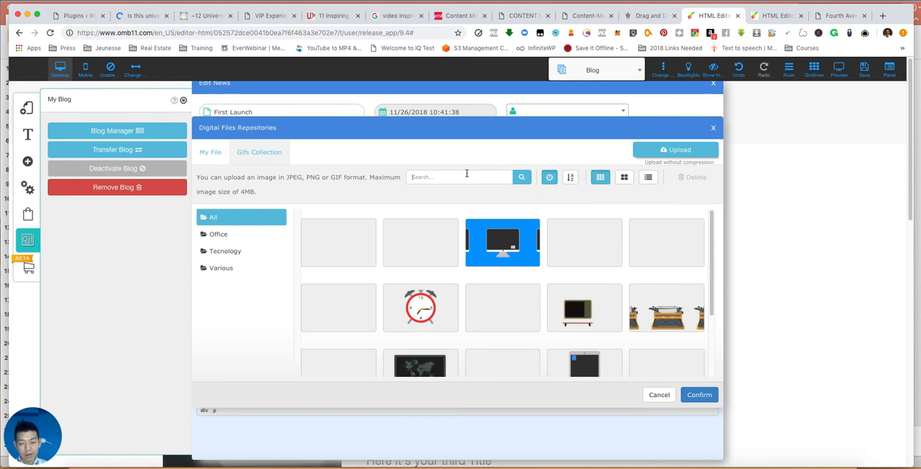
pyautogui.write('Wa')
pyautogui.press('BackSpace')
pyautogui.write('ow')
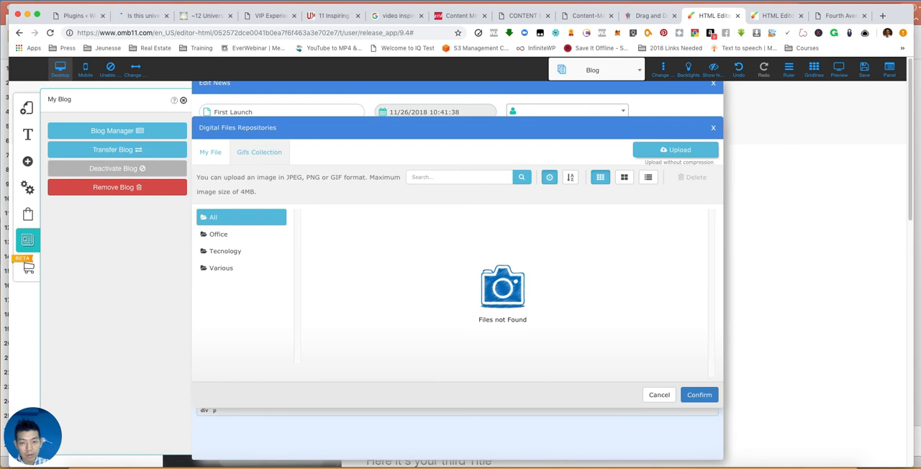
pyautogui.write('shock')
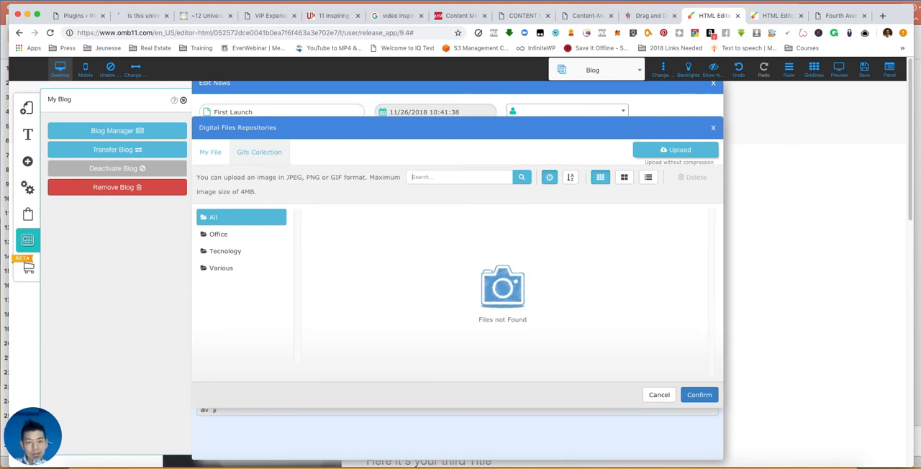
# - Insert the red alarm clock GIF from the collection into the post body
pyautogui.scroll(-3, 489, 275)
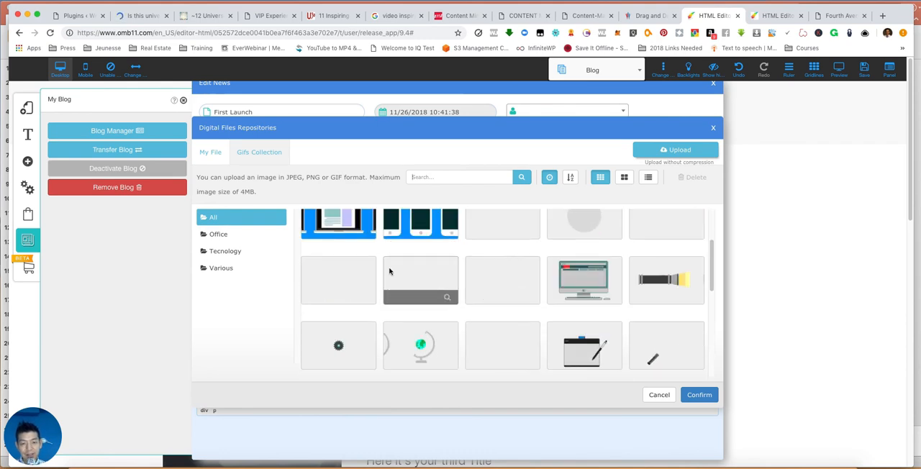
pyautogui.scroll(2, 402, 275)
pyautogui.click(339, 237)
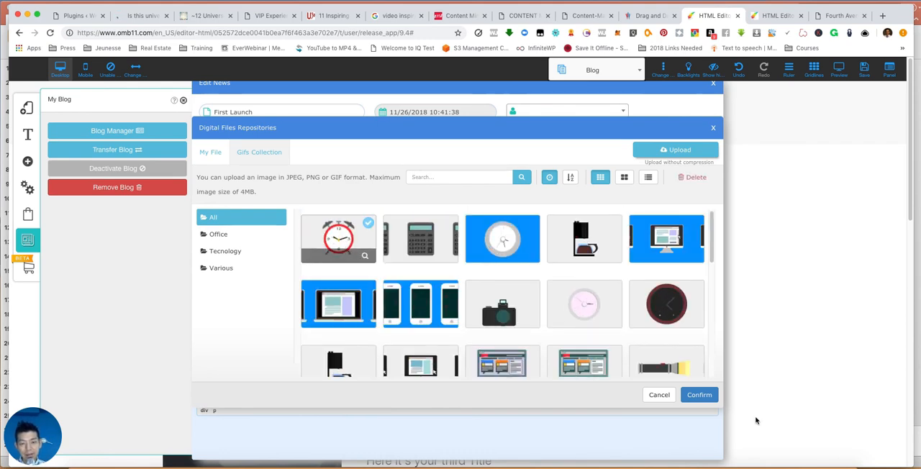
pyautogui.click(702, 394)
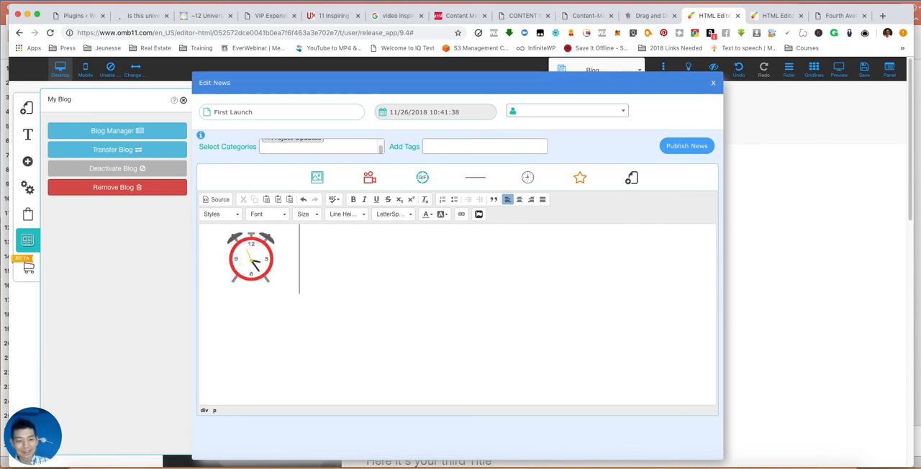
# - Write "The Clock is ticketing down as we approach the launch of Fourth Ave Residences..." below the clock GIF
pyautogui.write('The Clck')
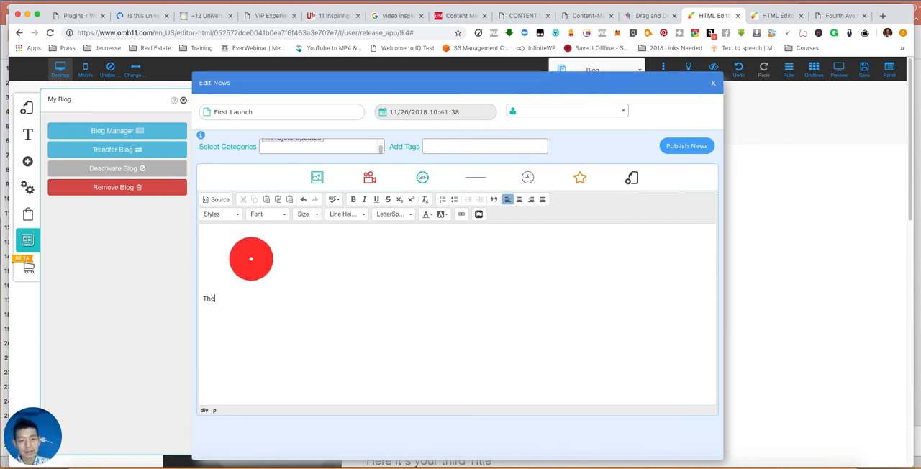
pyautogui.press('BackSpace')
pyautogui.press('BackSpace')
pyautogui.write('ock is ticketing')
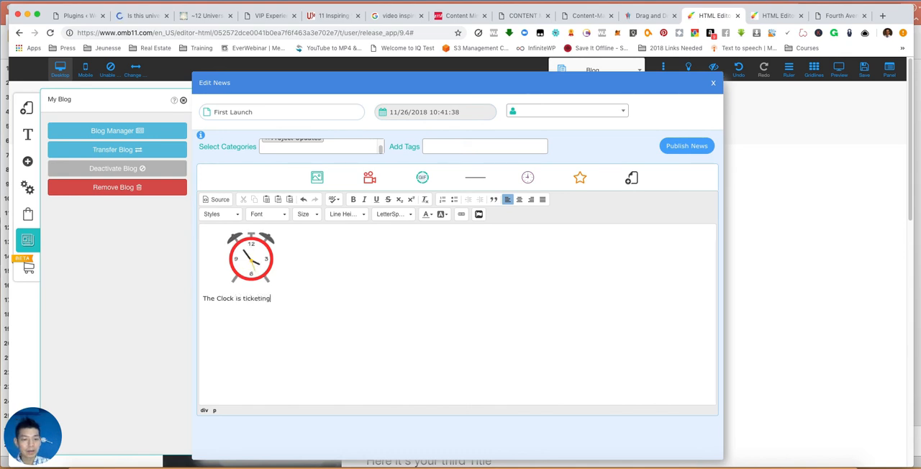
pyautogui.write('down as we appro')
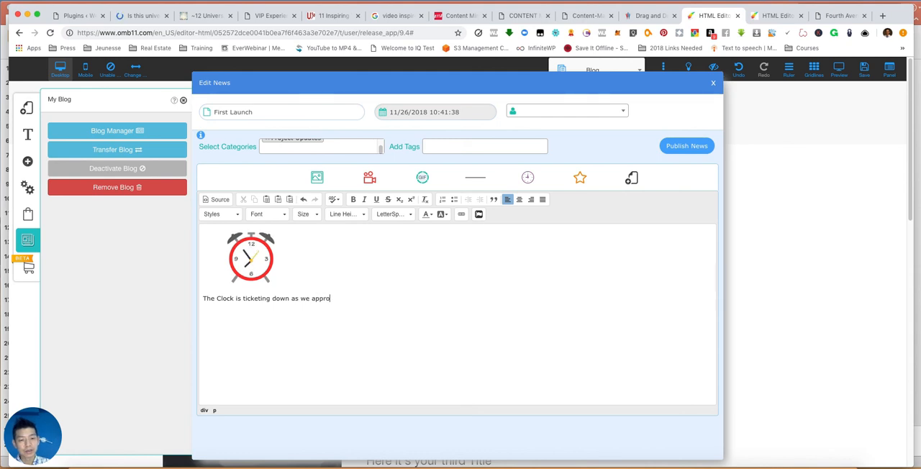
pyautogui.write('ach the laun')
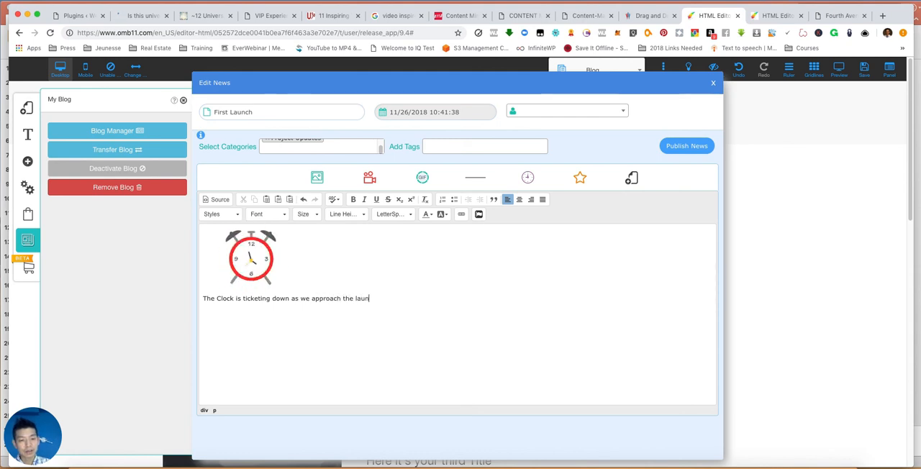
pyautogui.write('ch of Fourth Ave Residences...')
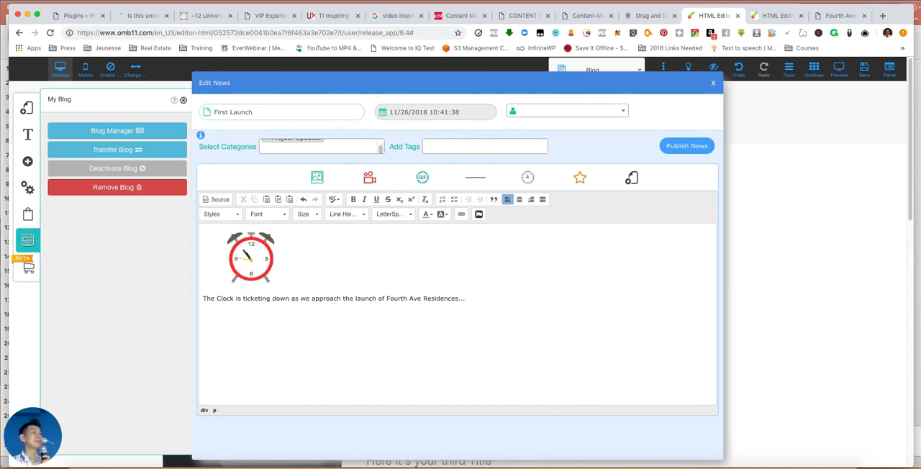
# - Select the sentence below the clock GIF and look over the block style and text colour options
pyautogui.click(477, 302)
pyautogui.press('super+a')
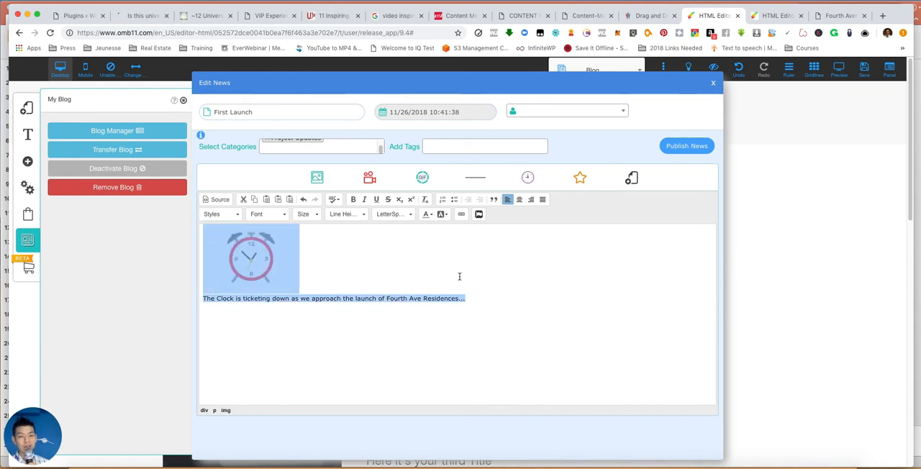
pyautogui.click(458, 275)
pyautogui.moveTo(478, 296); pyautogui.dragTo(196, 295)
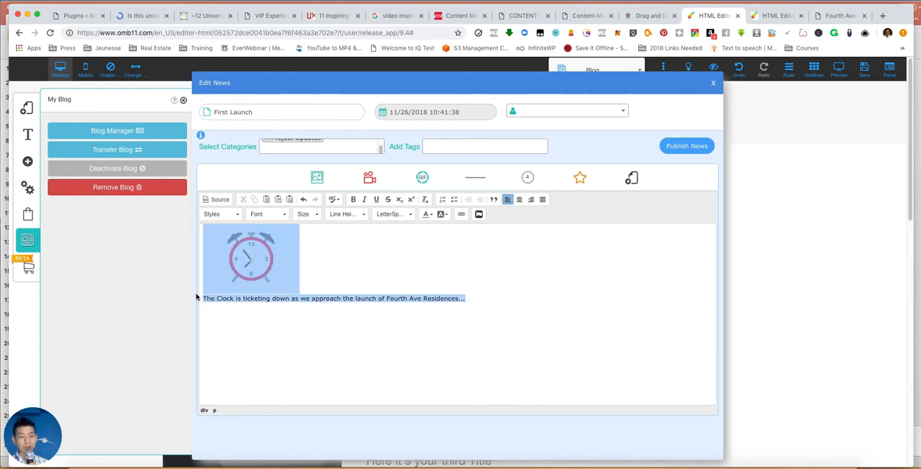
pyautogui.click(220, 214)
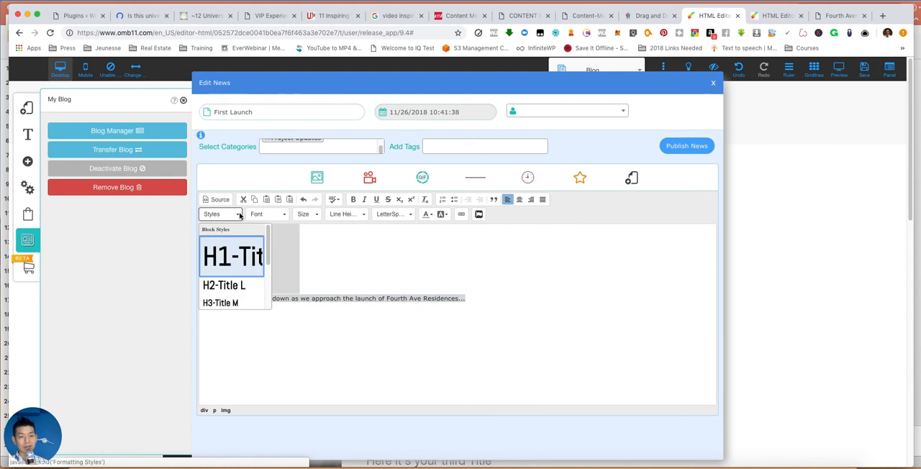
pyautogui.click(391, 285)
pyautogui.moveTo(465, 302); pyautogui.dragTo(200, 302)
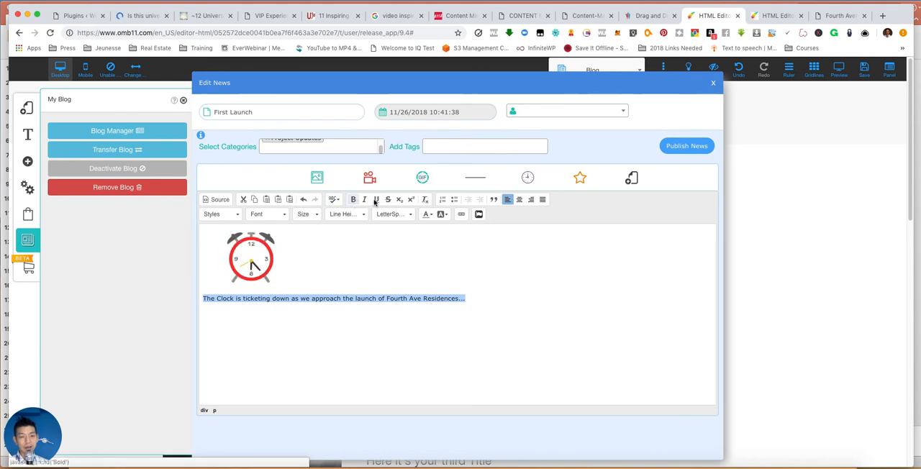
pyautogui.click(429, 215)
pyautogui.click(306, 252)
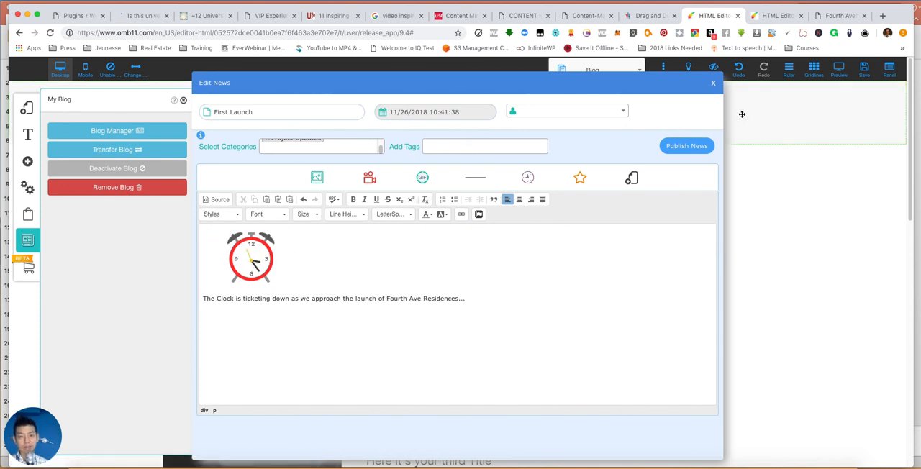
# - Publish the First Launch post and start another new blog post
pyautogui.click(705, 146)
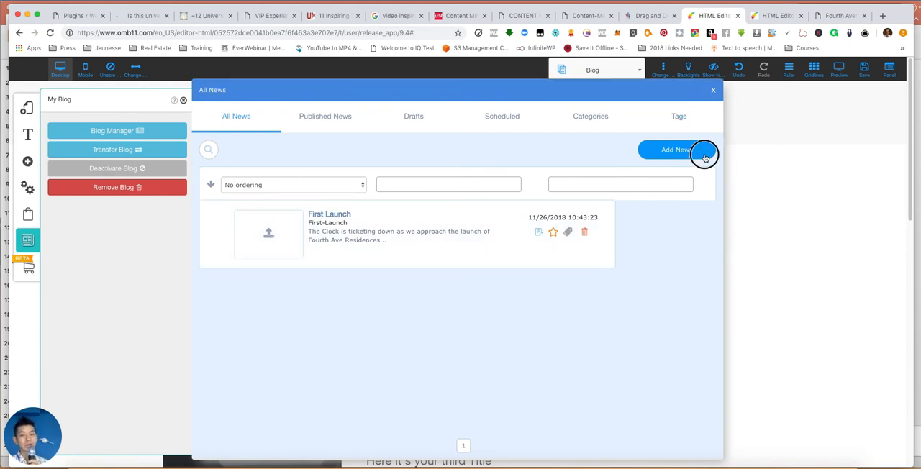
pyautogui.click(704, 152)
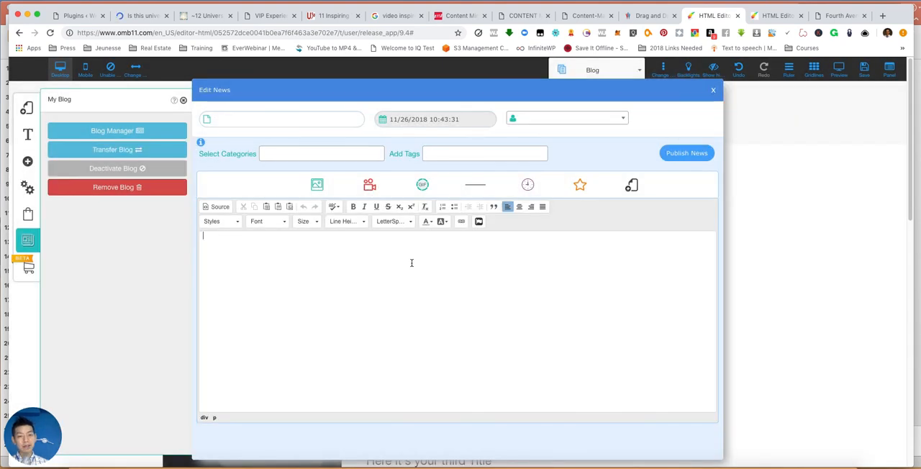
# - Assign the new post to the Project Updates category and title it "Check Collection"
pyautogui.click(285, 155)
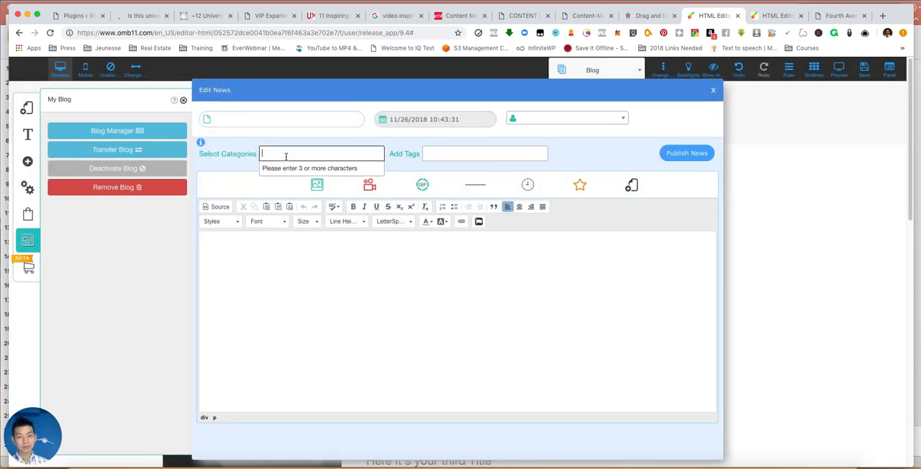
pyautogui.write('Pro')
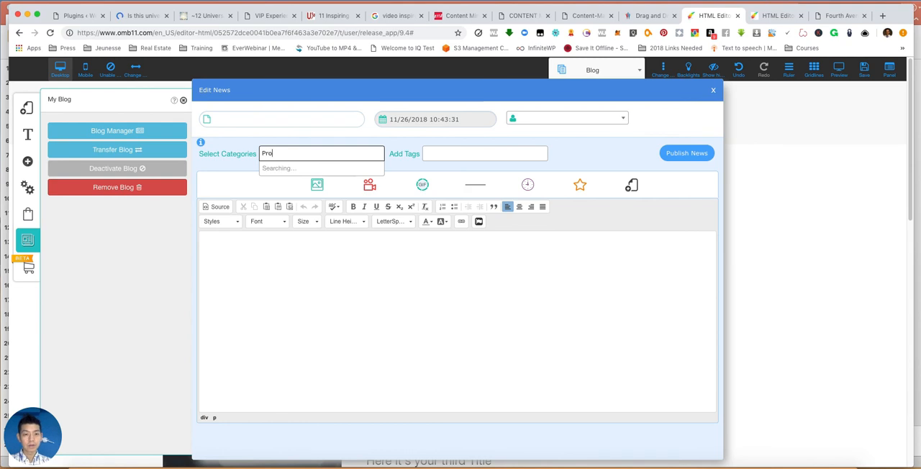
pyautogui.write('ject')
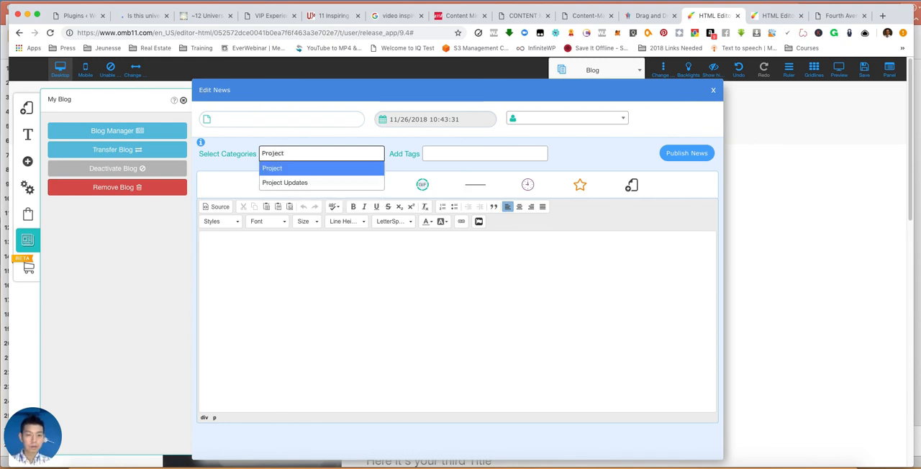
pyautogui.click(278, 168)
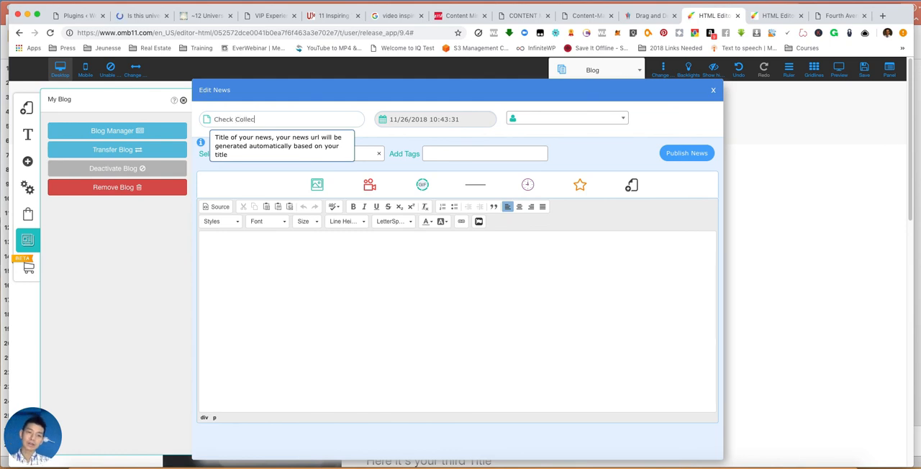
pyautogui.press('Tab')
pyautogui.press('Tab')
pyautogui.press('Tab')
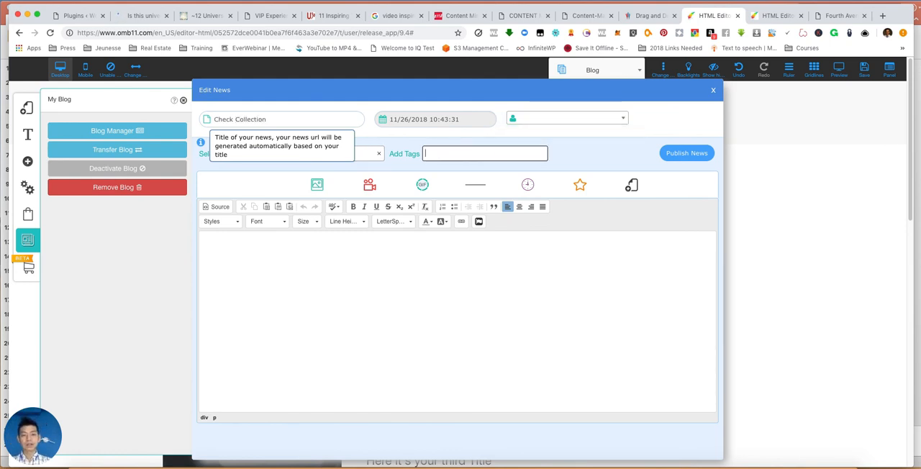
pyautogui.click(322, 261)
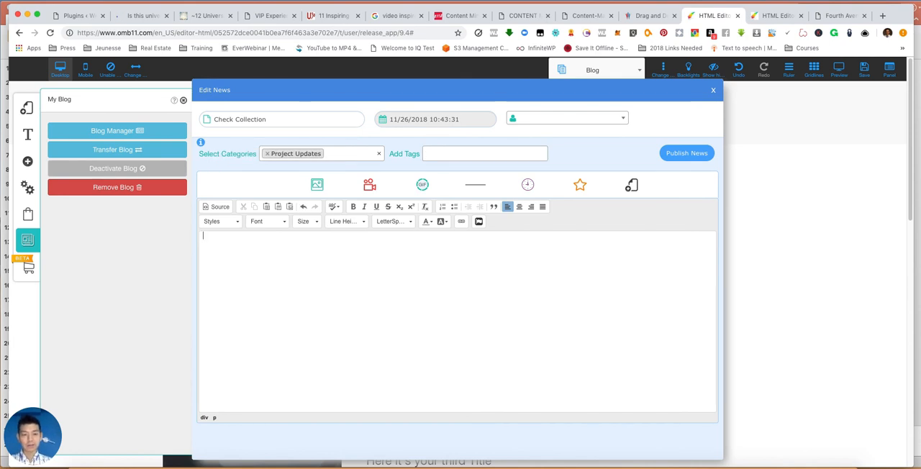
pyautogui.click(426, 186)
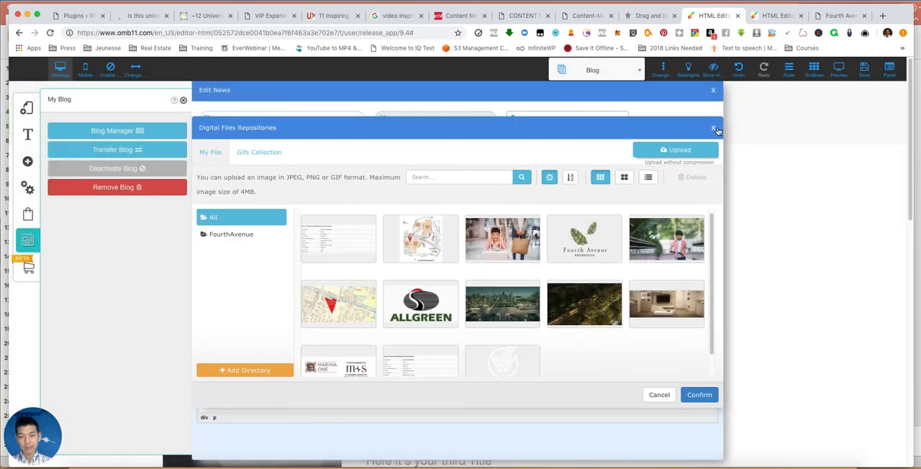
pyautogui.click(715, 129)
pyautogui.click(525, 191)
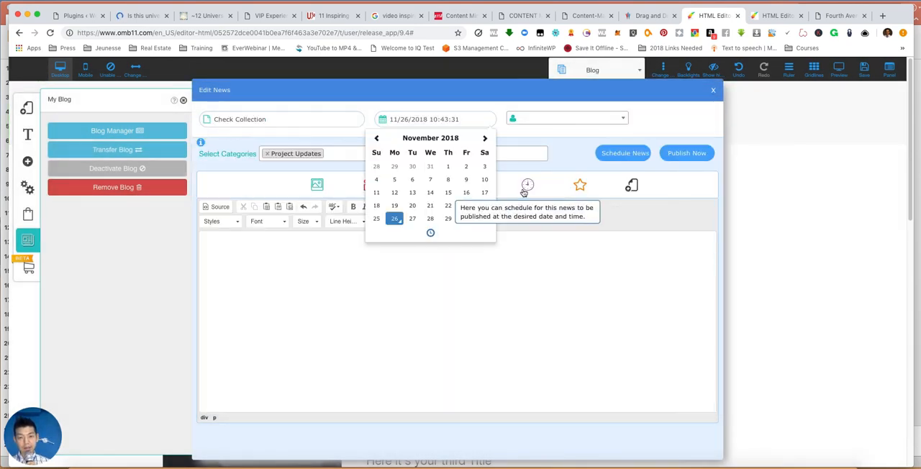
pyautogui.click(514, 272)
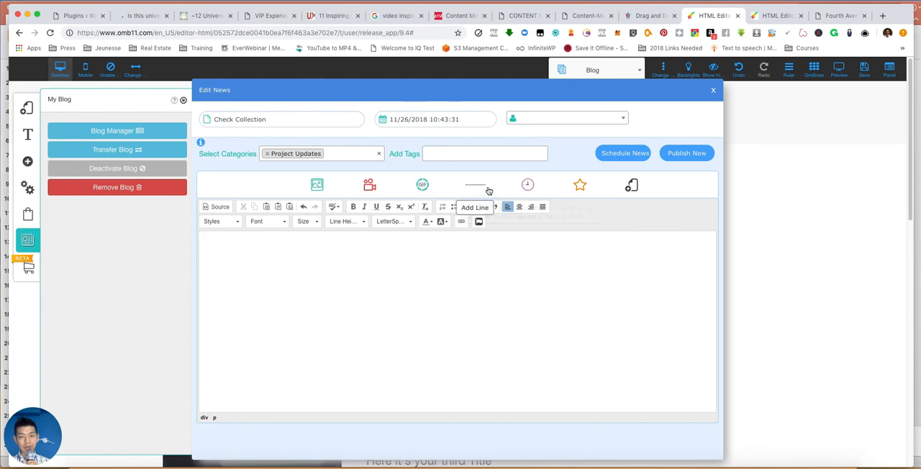
# - Open the GIF library for the post and look through the whole Gifs Collection for a suitable animation
pyautogui.click(422, 185)
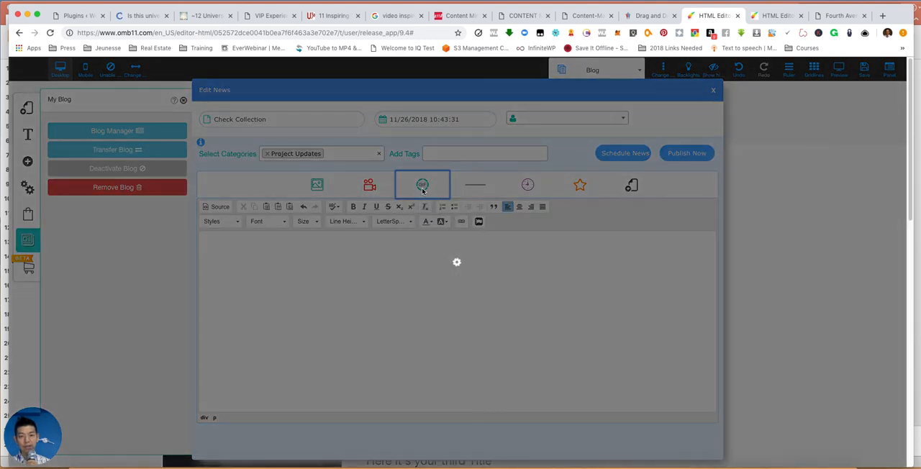
pyautogui.scroll(-1, 449, 307)
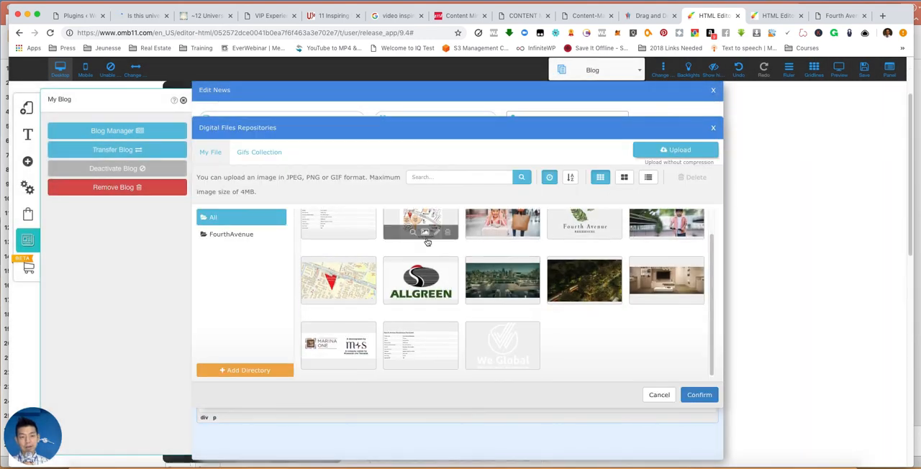
pyautogui.scroll(1, 431, 242)
pyautogui.click(257, 153)
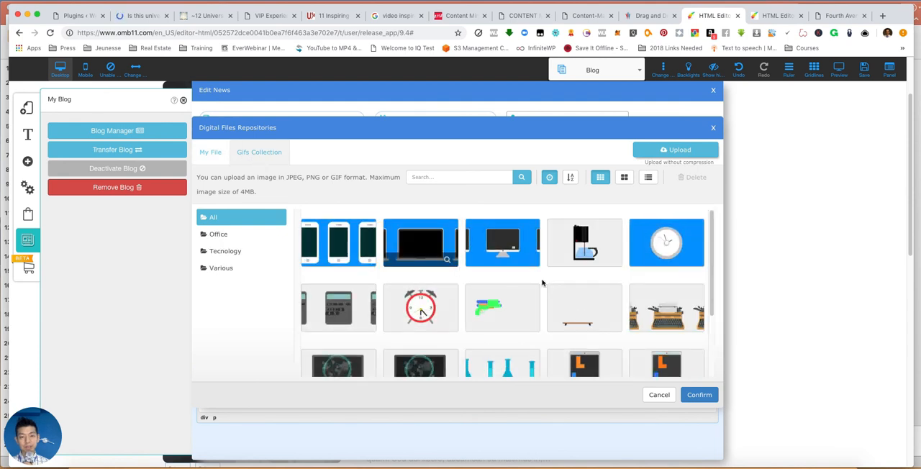
pyautogui.scroll(-1, 584, 301)
pyautogui.scroll(-5, 584, 301)
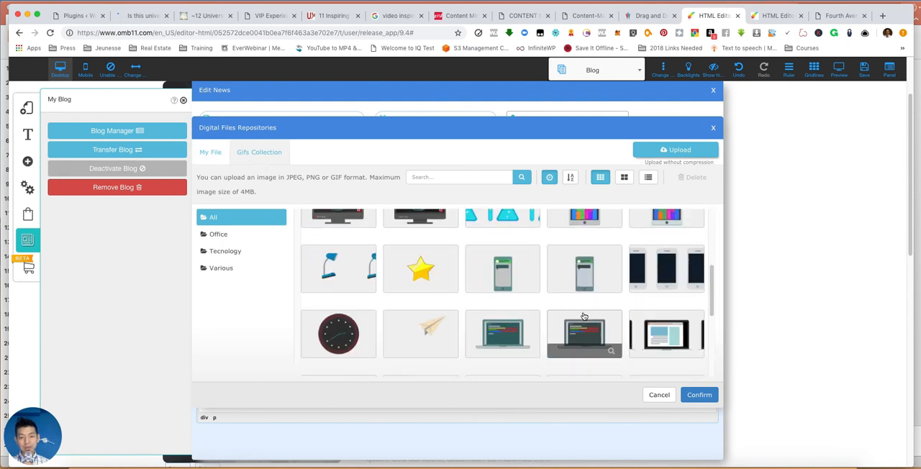
pyautogui.scroll(-2, 666, 321)
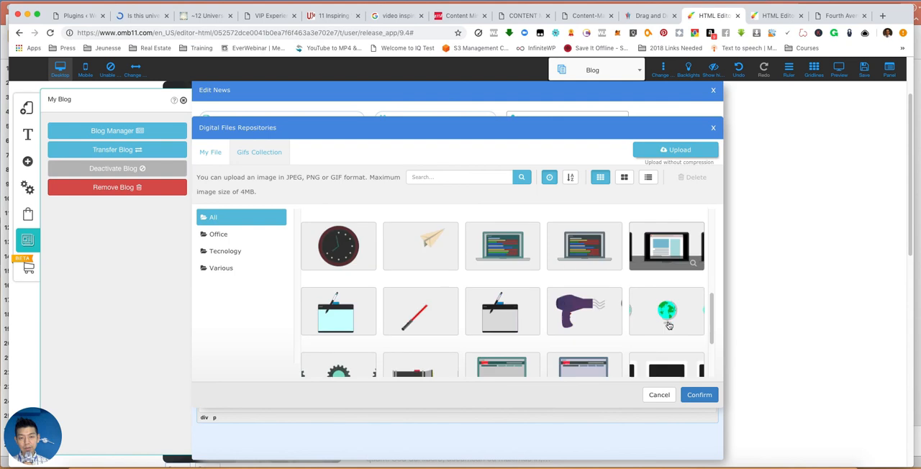
pyautogui.scroll(-4, 668, 326)
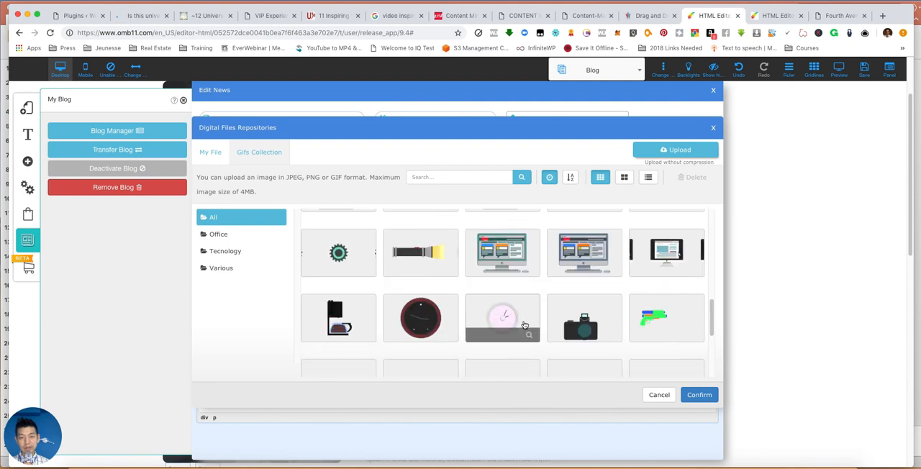
pyautogui.scroll(-3, 524, 326)
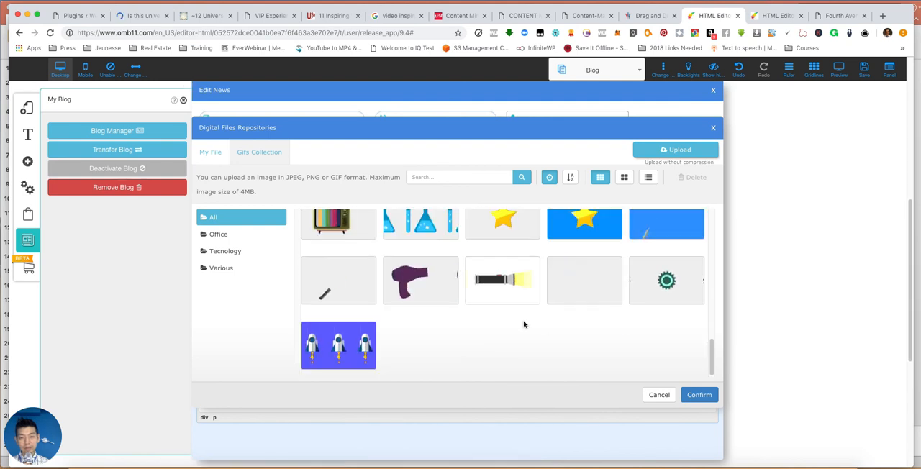
# - Look through the Office, Tecnology and Various categories of the Gifs Collection
pyautogui.click(238, 233)
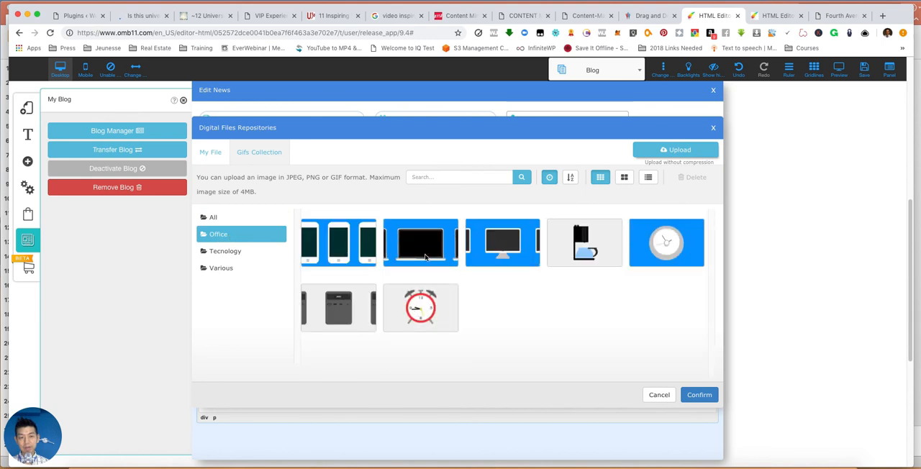
pyautogui.click(238, 251)
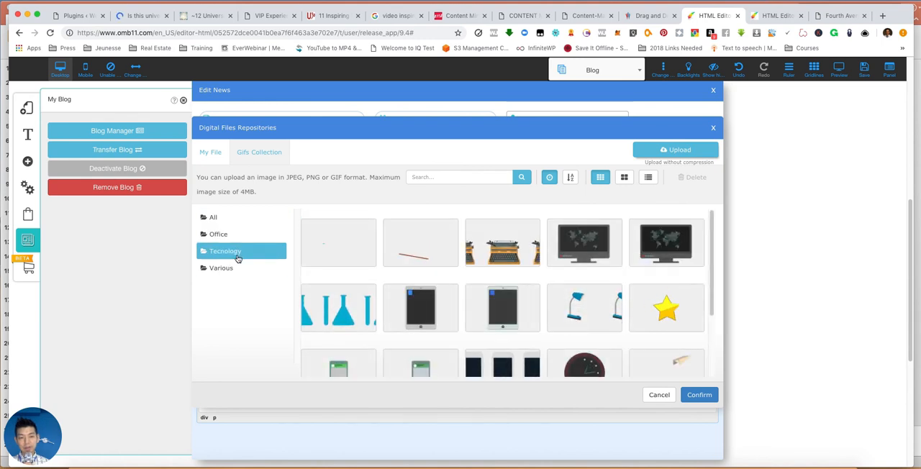
pyautogui.scroll(-5, 648, 328)
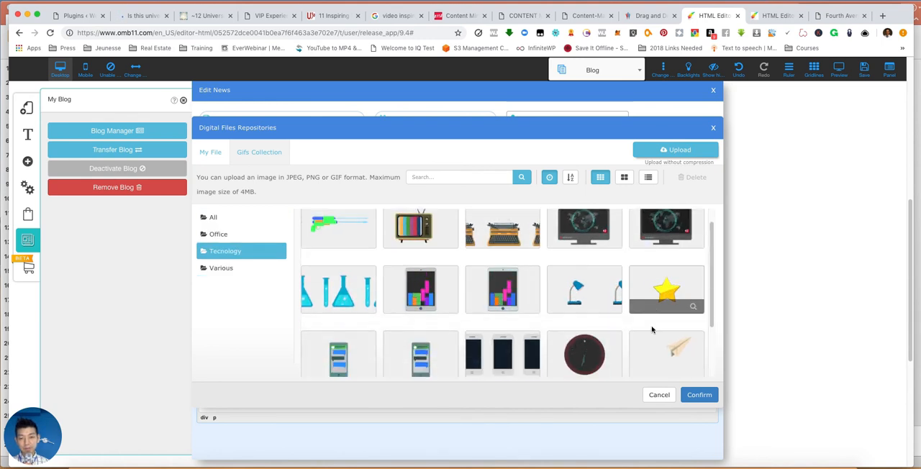
pyautogui.scroll(-3, 648, 328)
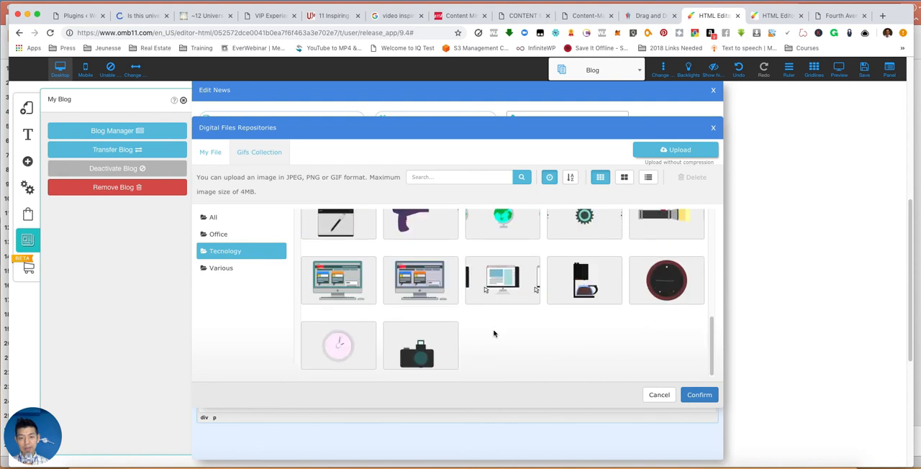
pyautogui.click(219, 267)
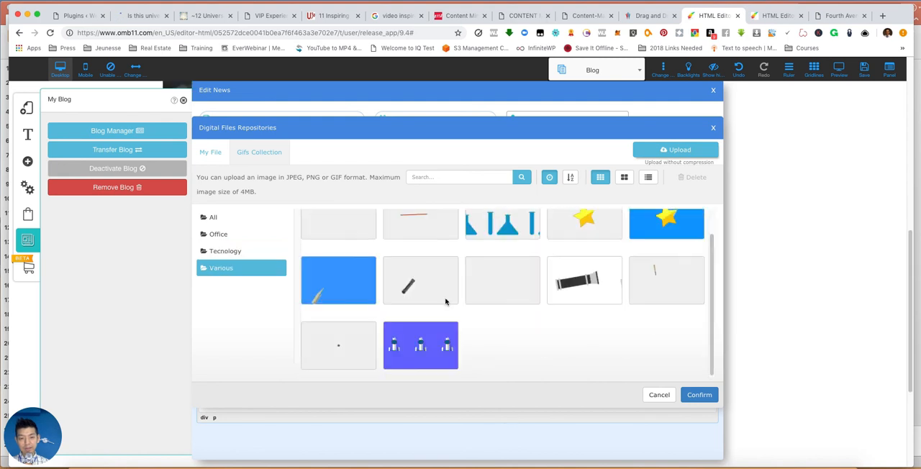
pyautogui.scroll(1, 541, 317)
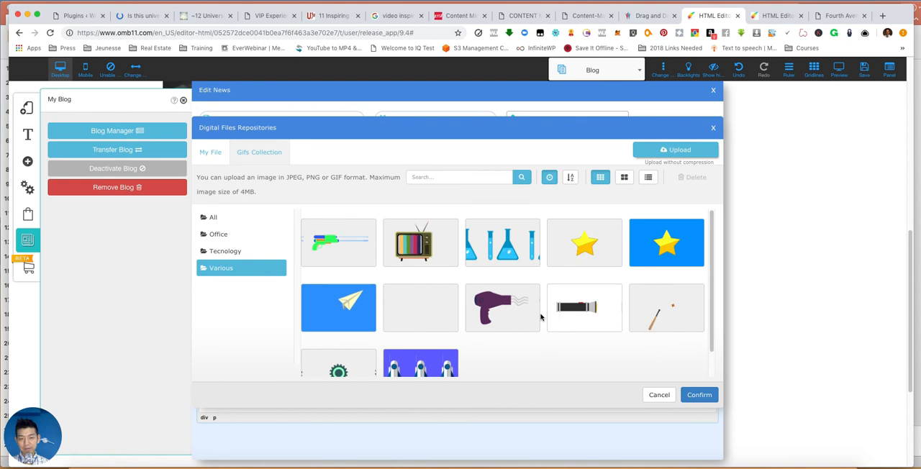
# - Insert the white smartphone GIF on a blue background from the complete collection into the post
pyautogui.click(212, 219)
pyautogui.scroll(-1, 459, 285)
pyautogui.scroll(1, 459, 284)
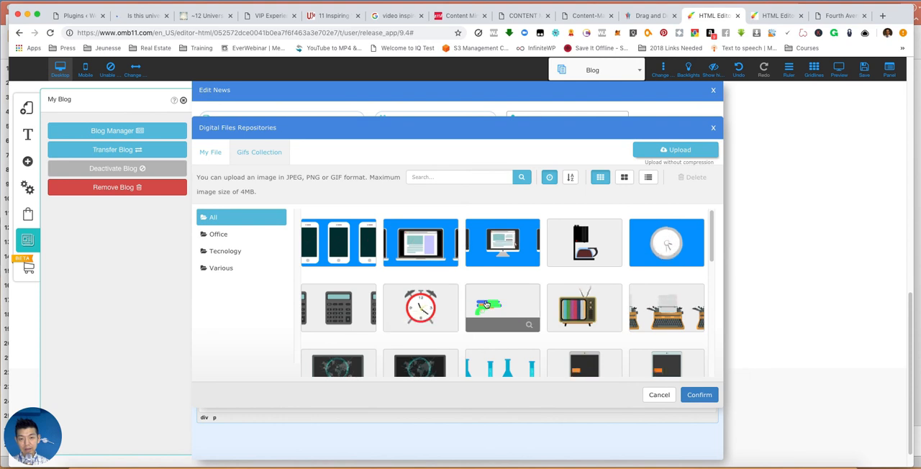
pyautogui.click(340, 239)
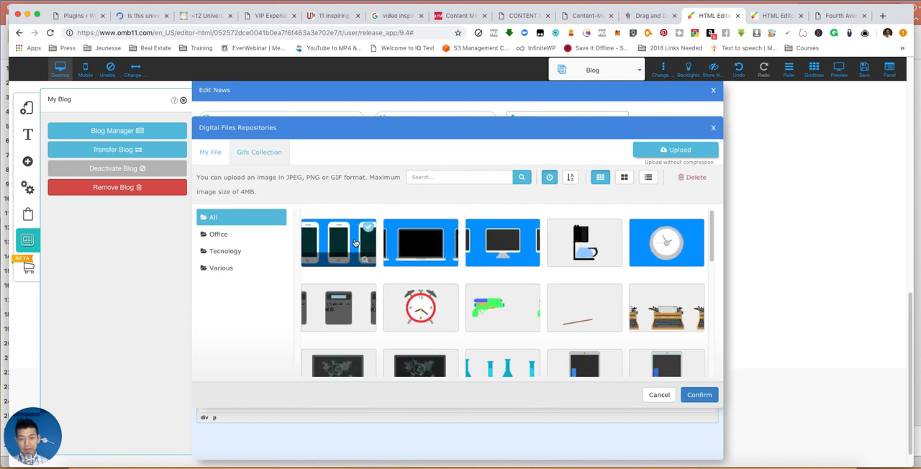
pyautogui.click(699, 393)
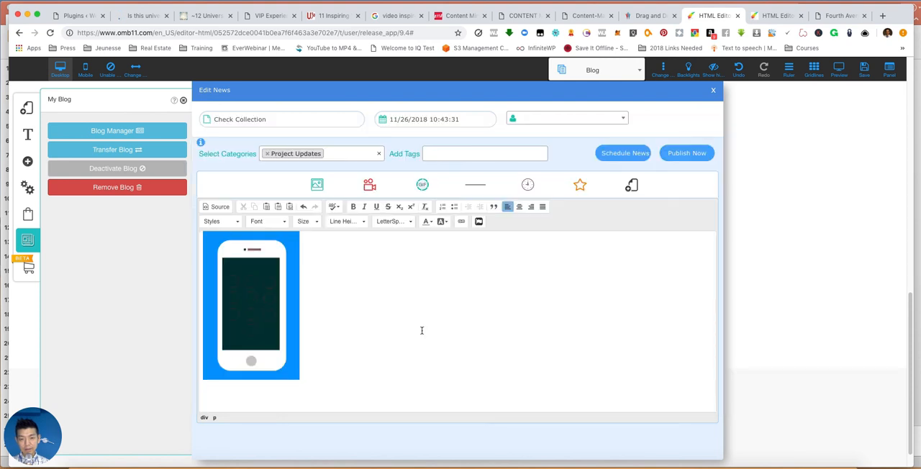
# - Write "Registraoin for cheque is ready...." and "pleas resigster on the reigstration page" on two lines below the phone GIF
pyautogui.write('R')
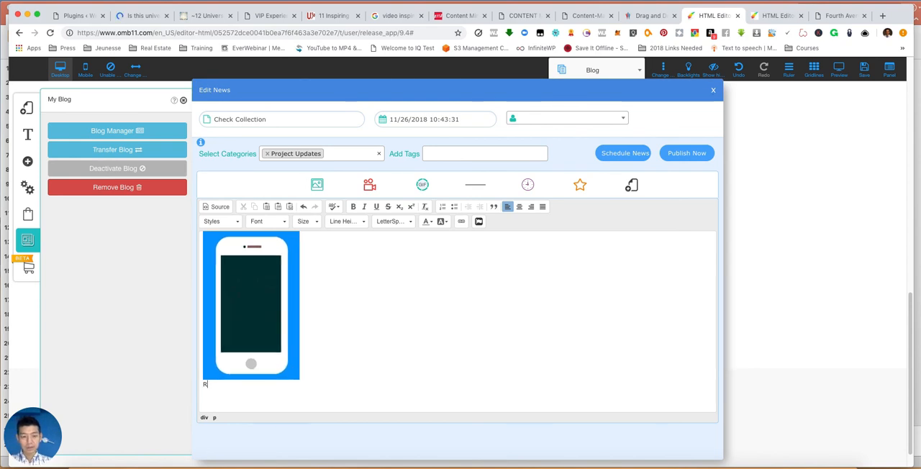
pyautogui.write('egos')
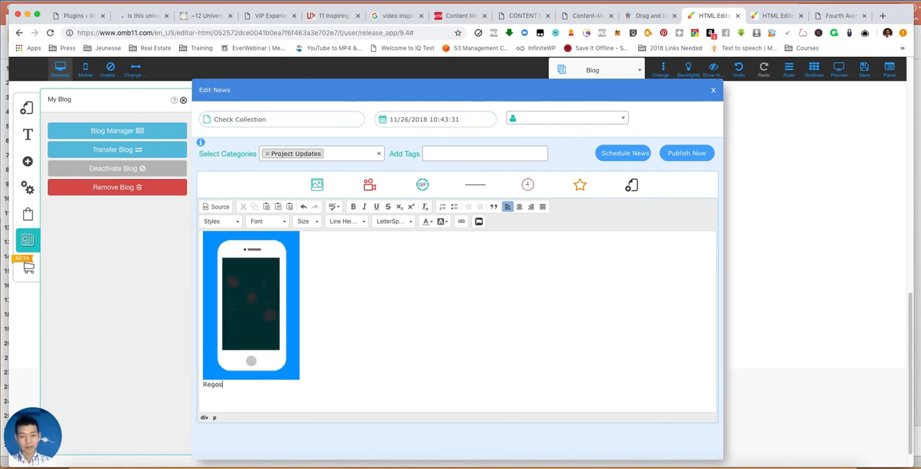
pyautogui.press('BackSpace')
pyautogui.press('BackSpace')
pyautogui.write('istraoin for check collection,')
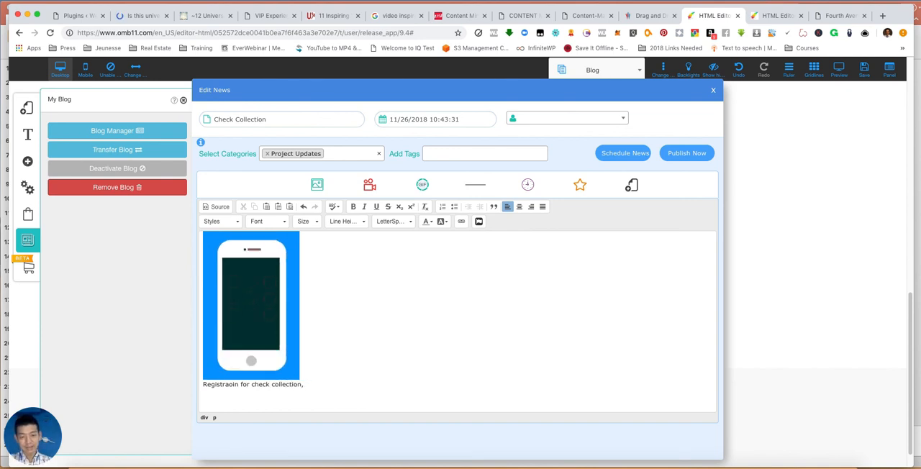
pyautogui.press('BackSpace')
pyautogui.press('BackSpace')
pyautogui.press('BackSpace')
pyautogui.press('BackSpace')
pyautogui.press('BackSpace')
pyautogui.press('BackSpace')
pyautogui.press('BackSpace')
pyautogui.press('BackSpace')
pyautogui.press('BackSpace')
pyautogui.press('BackSpace')
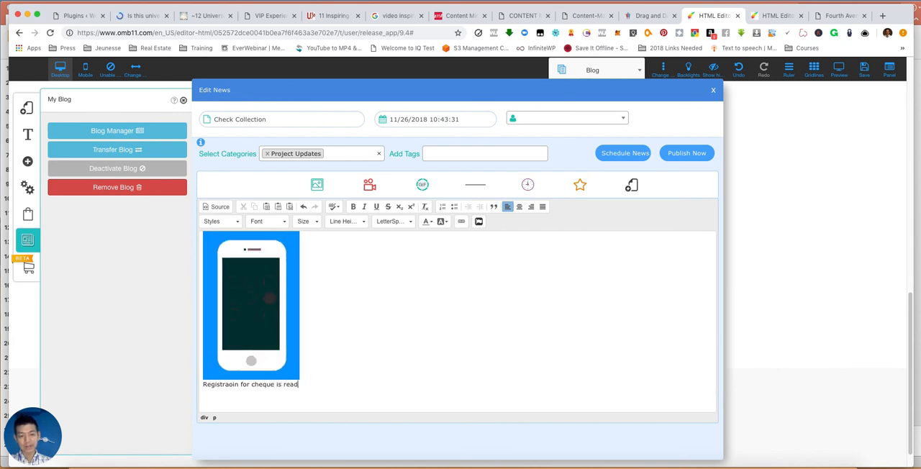
pyautogui.write('resigster')
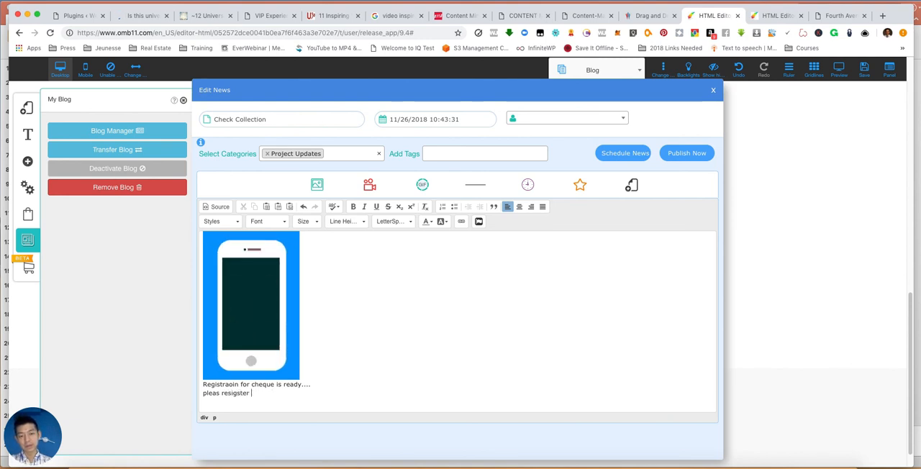
pyautogui.write(' on the reigstration page')
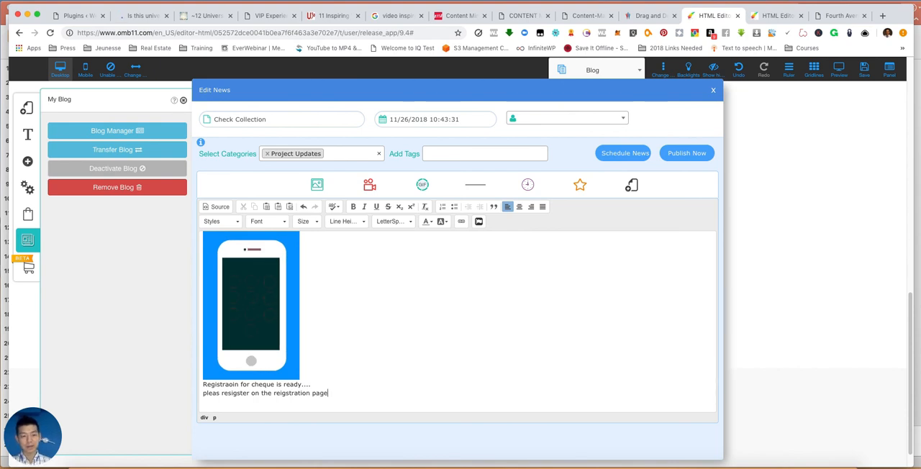
# - Link the words "reigstration page" in the post text to a page of the website
pyautogui.moveTo(273, 393); pyautogui.dragTo(328, 393)
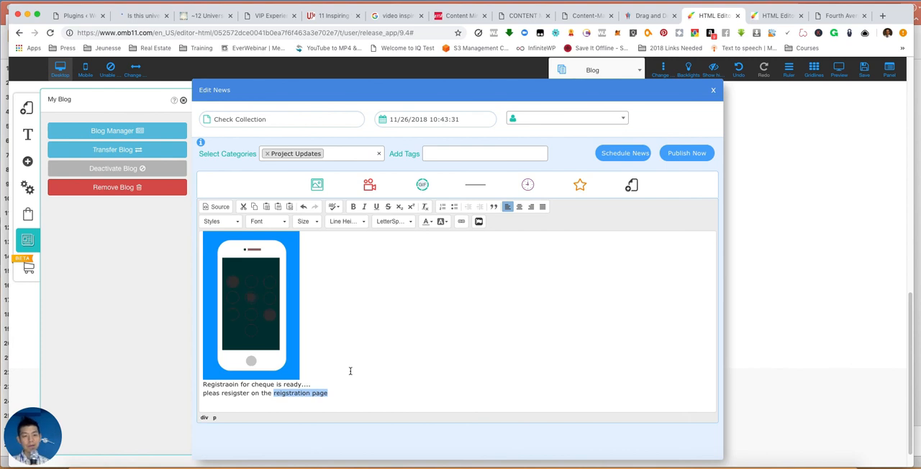
pyautogui.scroll(5, 351, 371)
pyautogui.scroll(-1, 350, 371)
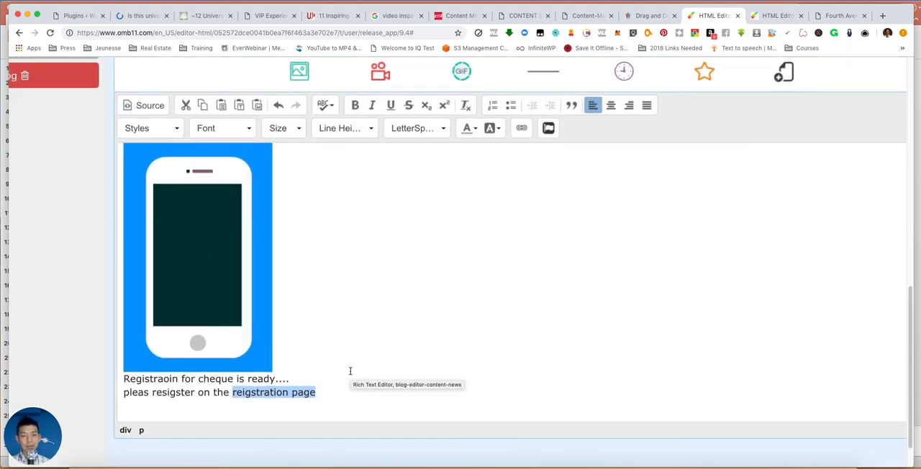
pyautogui.click(525, 128)
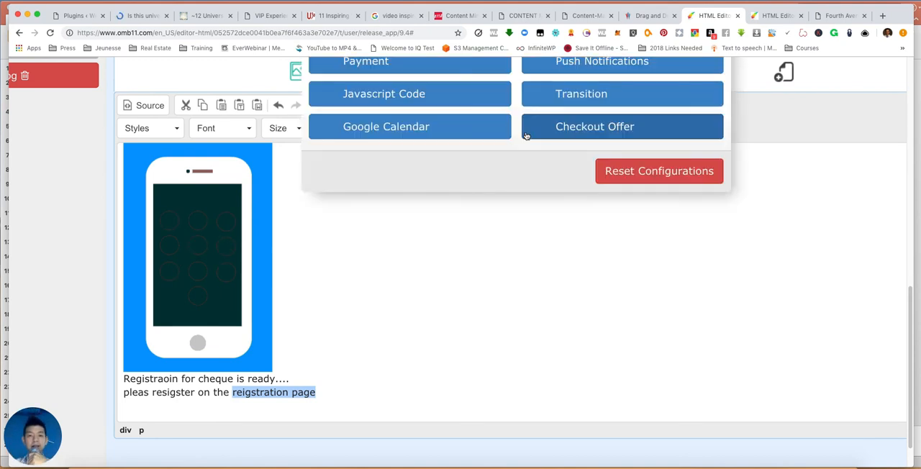
pyautogui.scroll(5, 535, 148)
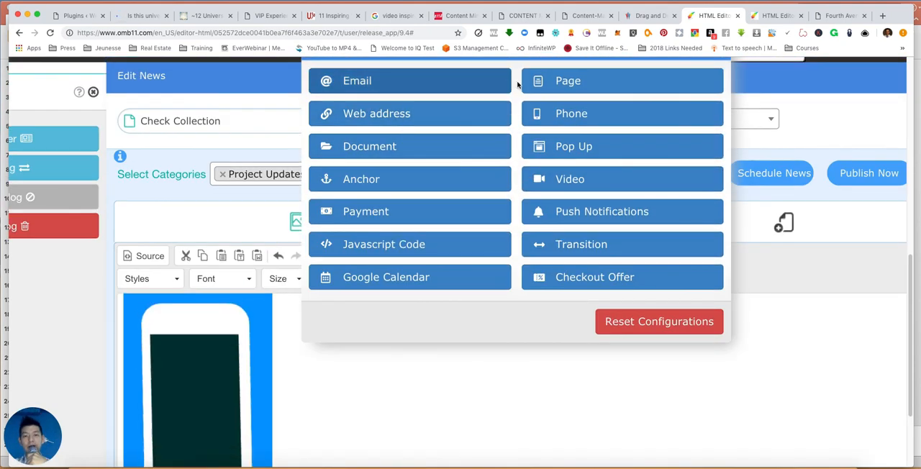
pyautogui.click(584, 86)
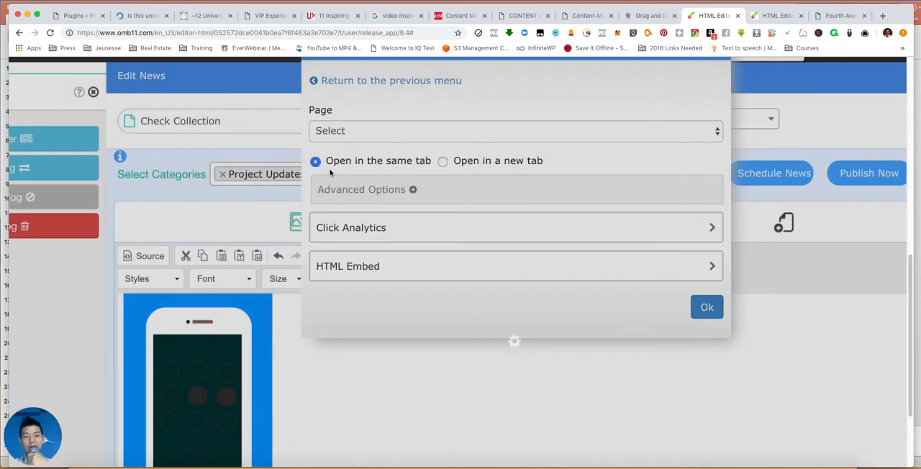
pyautogui.click(331, 131)
pyautogui.click(334, 175)
pyautogui.click(700, 309)
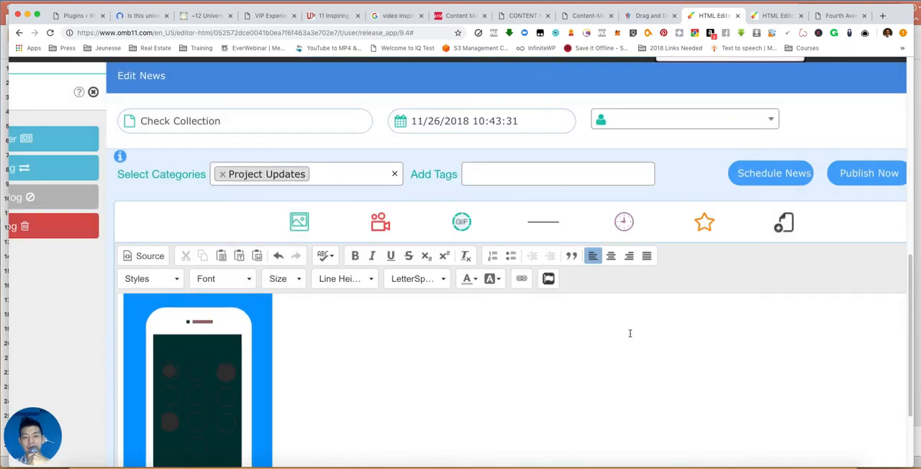
pyautogui.scroll(-3, 463, 369)
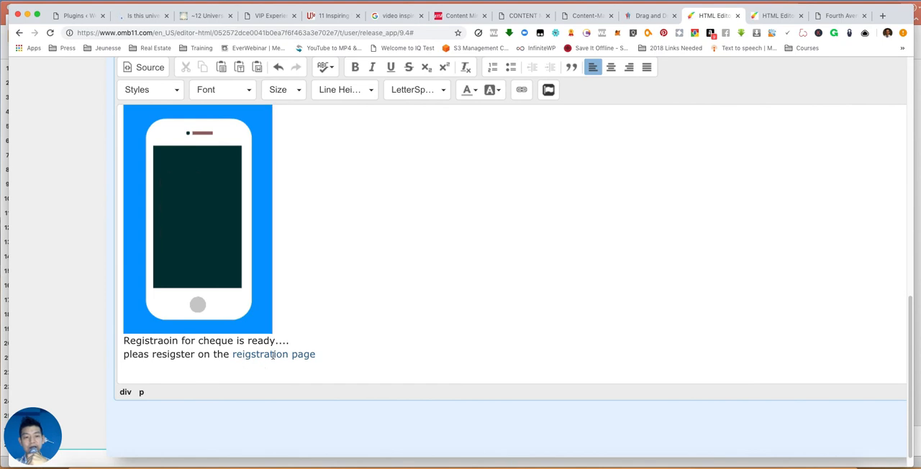
# - Publish the Check Collection post, check the list of all news and close it
pyautogui.scroll(3, 471, 312)
pyautogui.click(868, 206)
pyautogui.scroll(-3, 458, 223)
pyautogui.scroll(3, 432, 173)
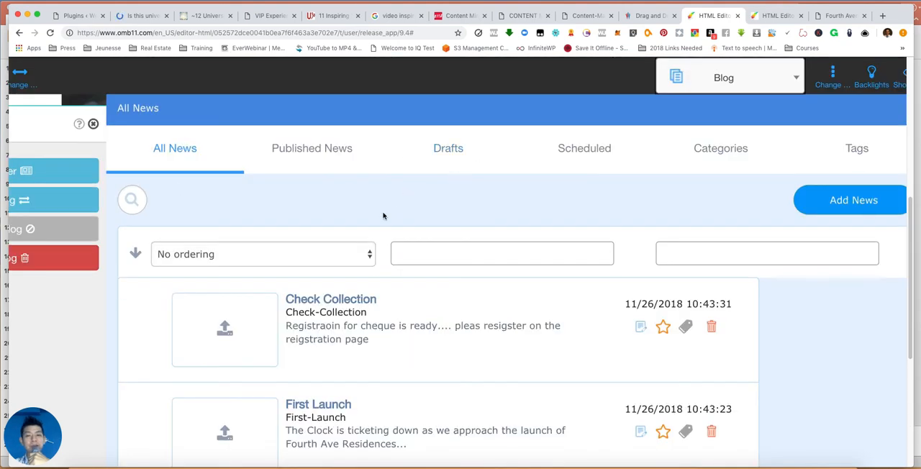
pyautogui.scroll(-4, 383, 216)
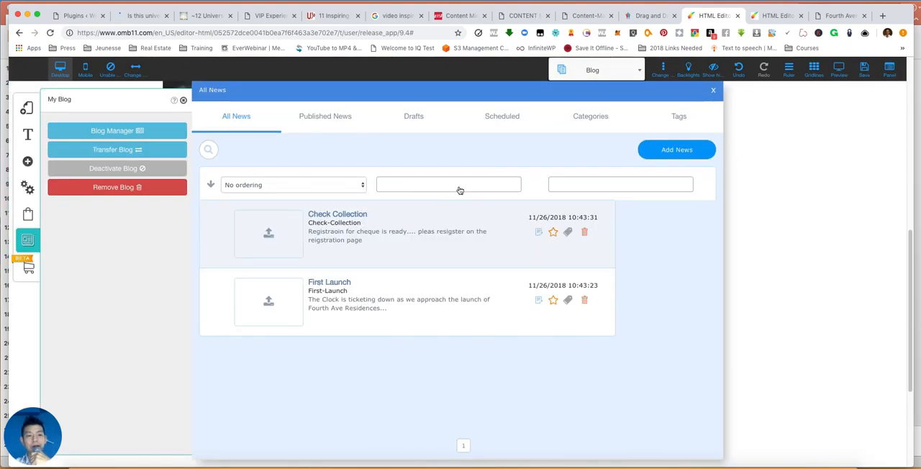
pyautogui.click(714, 90)
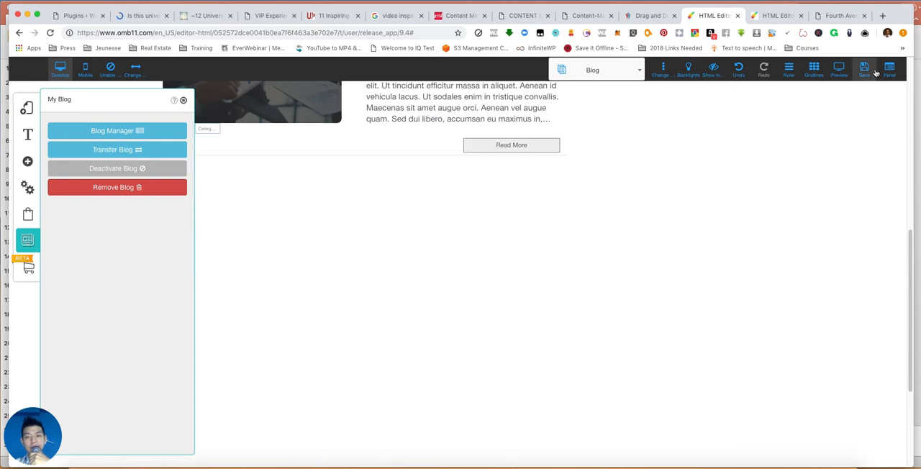
# - Save the site changes, including the default layout and the Blog page
pyautogui.scroll(3, 792, 166)
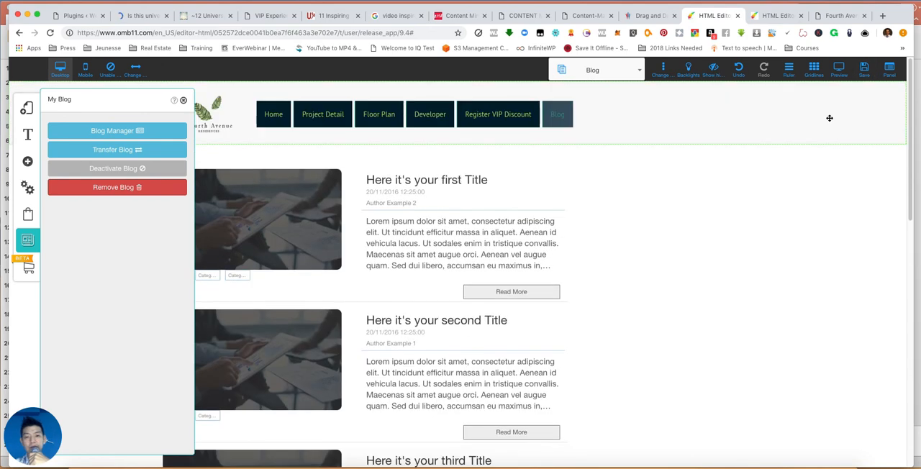
pyautogui.click(864, 69)
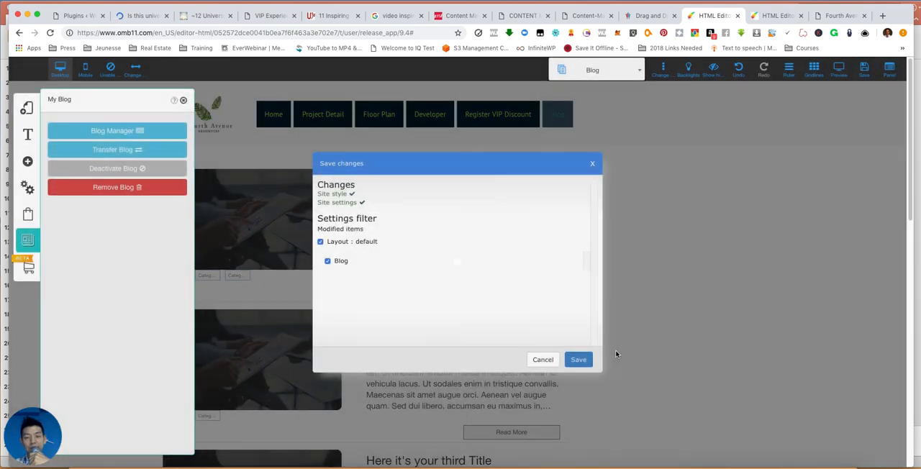
pyautogui.click(579, 361)
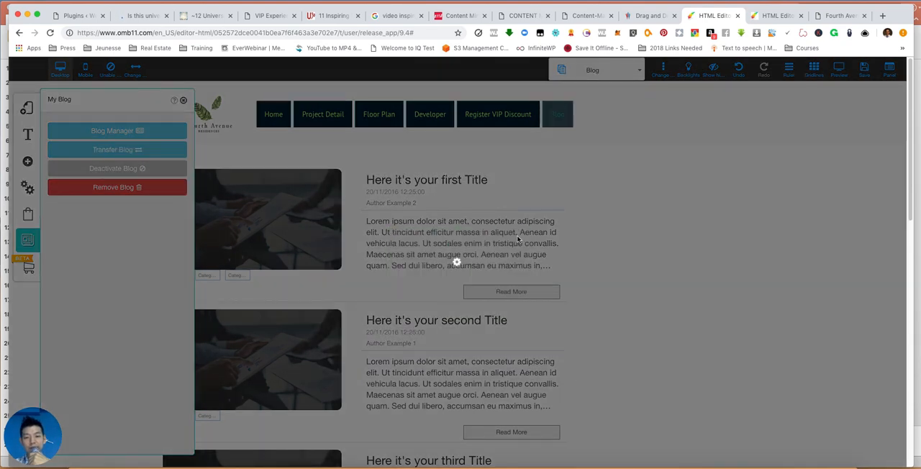
pyautogui.click(518, 240)
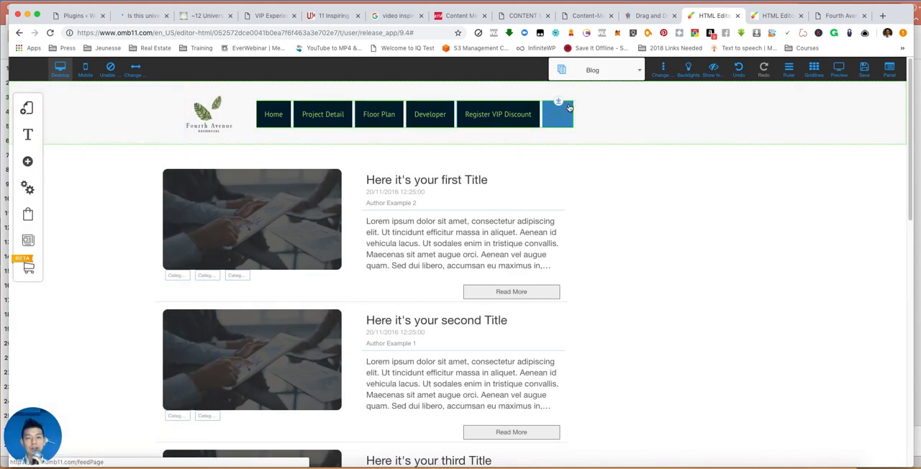
# - Examine the News Page layout, then switch back to the Blog page and look through its post list
pyautogui.click(598, 69)
pyautogui.click(589, 174)
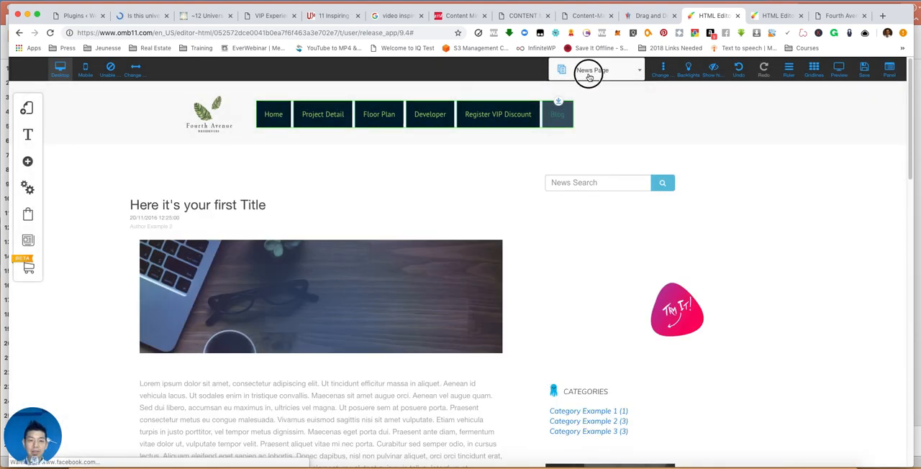
pyautogui.click(589, 74)
pyautogui.scroll(-1, 598, 151)
pyautogui.click(598, 187)
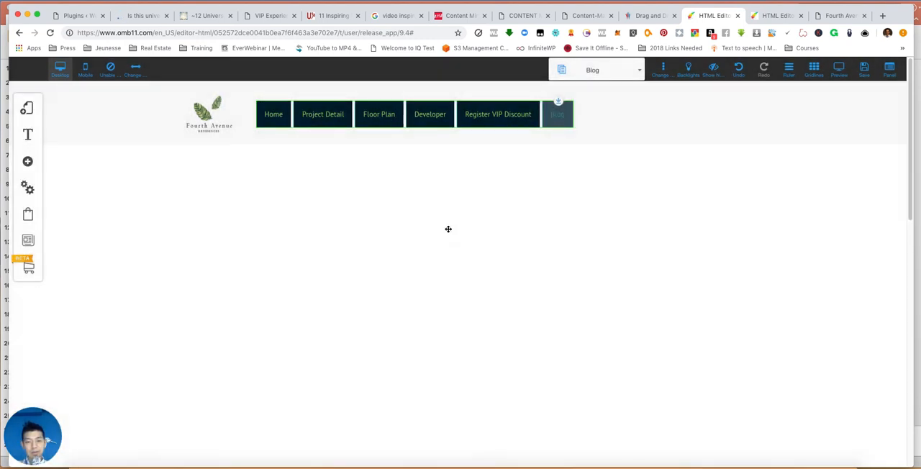
pyautogui.scroll(-10, 640, 269)
pyautogui.scroll(10, 617, 270)
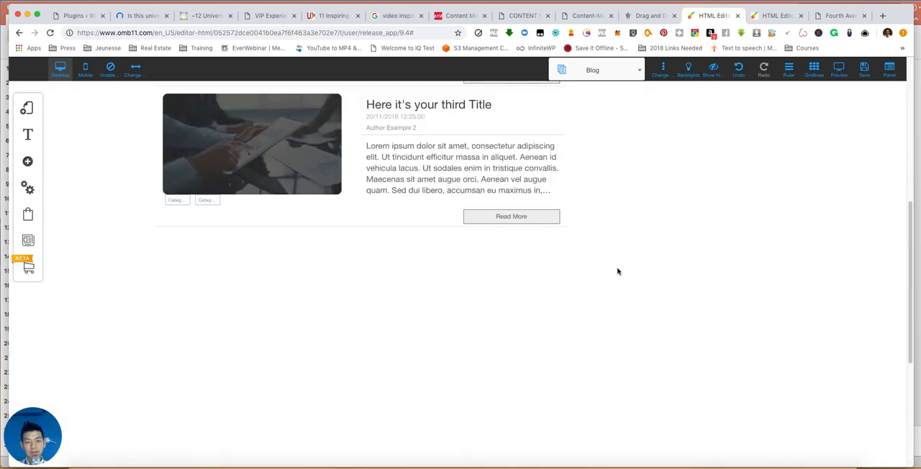
# - Check the list of all news in the Blog Manager and close it
pyautogui.click(27, 239)
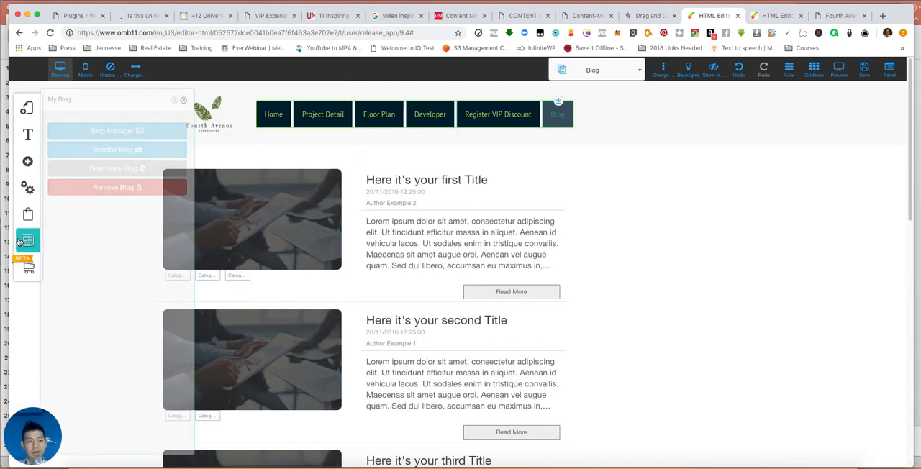
pyautogui.click(129, 131)
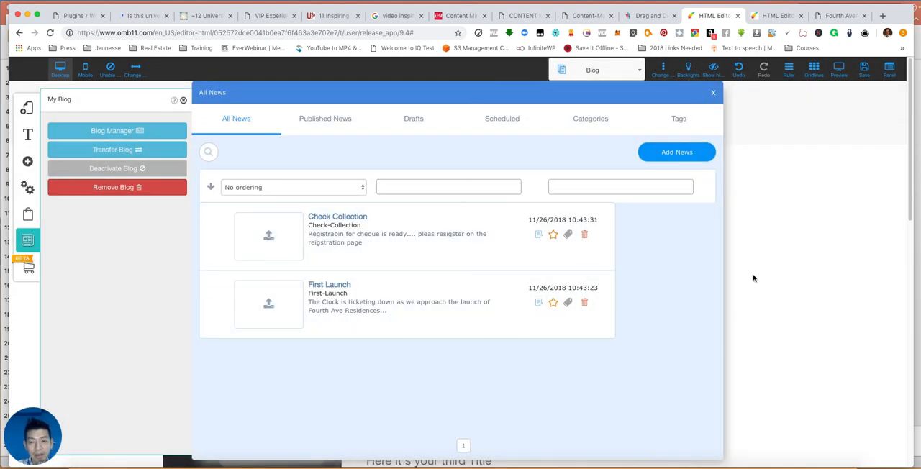
pyautogui.click(713, 92)
# - Preview the site and check the Register VIP Discount, Developer and Blog pages through the header menu
pyautogui.click(839, 71)
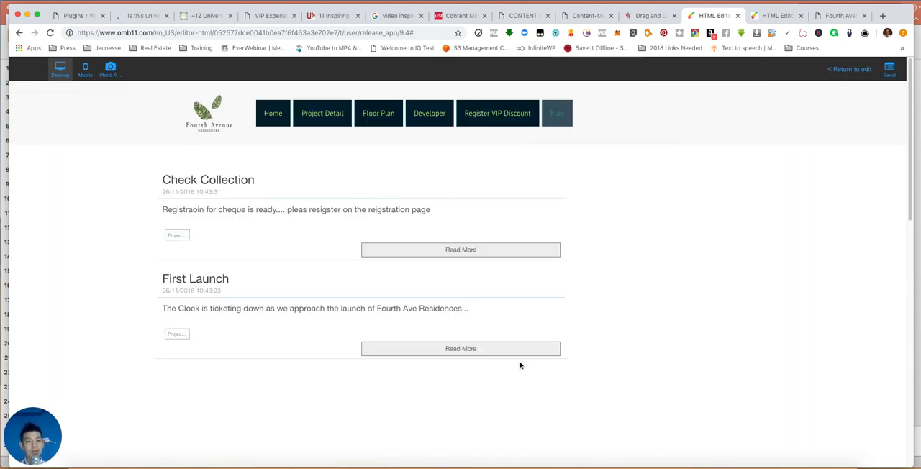
pyautogui.click(500, 120)
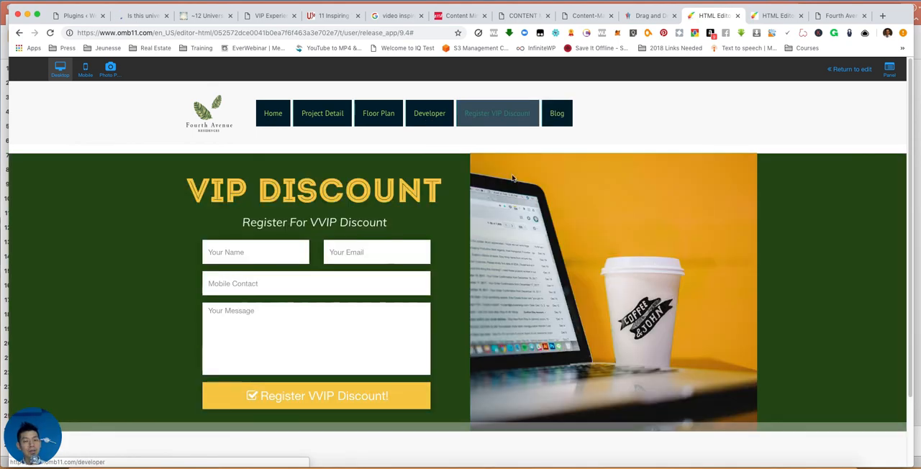
pyautogui.click(434, 120)
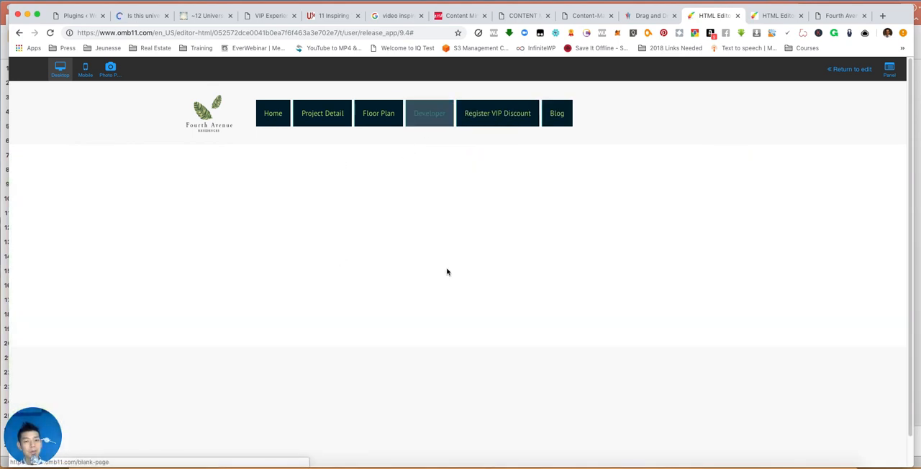
pyautogui.click(560, 113)
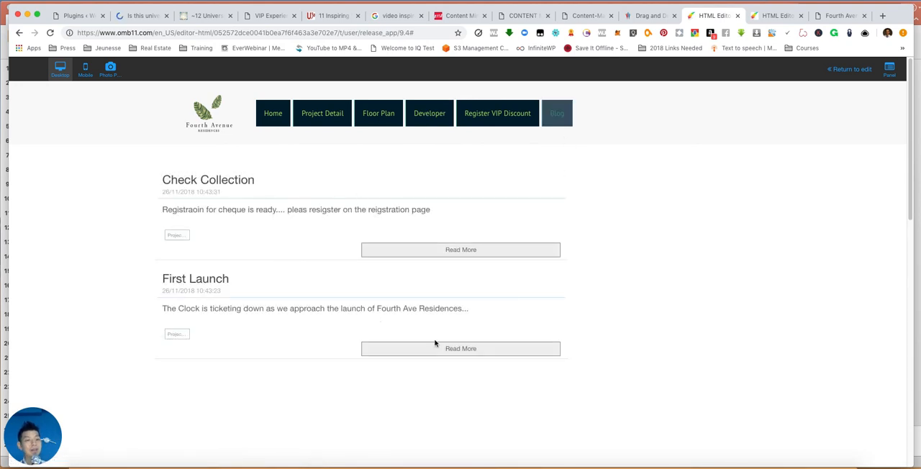
# - Open the full Check Collection post in the preview, examine its content and sidebar, and return to the Blog page
pyautogui.click(486, 249)
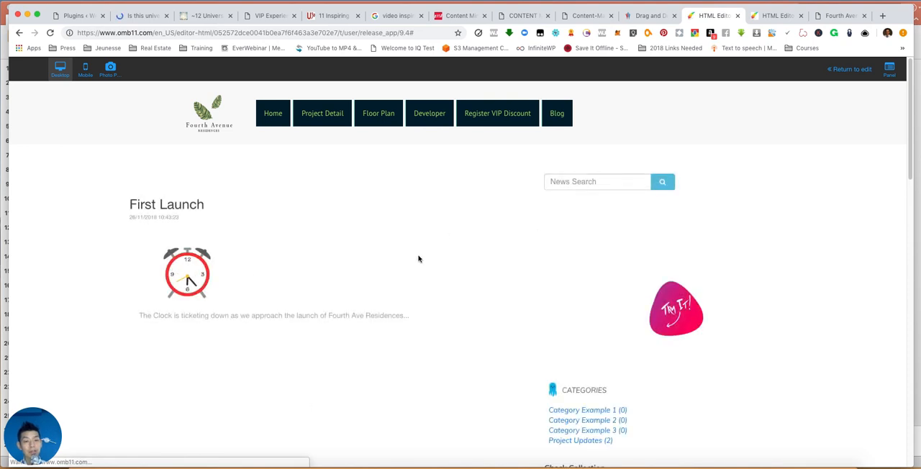
pyautogui.scroll(-1, 419, 257)
pyautogui.scroll(-5, 327, 282)
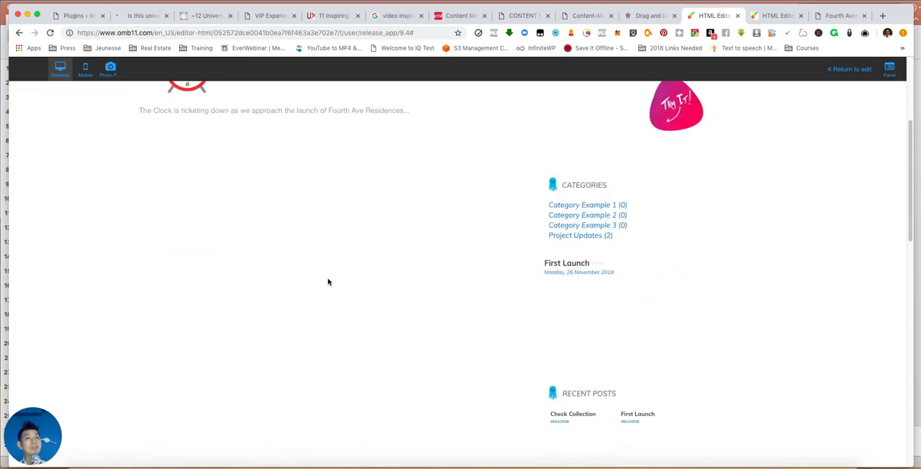
pyautogui.scroll(5, 387, 287)
pyautogui.scroll(-5, 639, 311)
pyautogui.click(588, 220)
pyautogui.scroll(-1, 404, 281)
pyautogui.scroll(1, 410, 270)
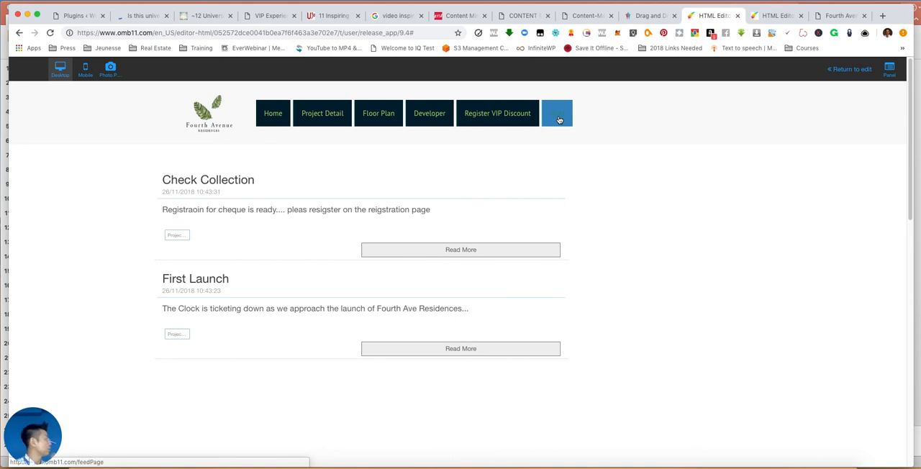
# - Reopen the Check Collection post from the previewed blog list and look through the whole post page
pyautogui.click(432, 251)
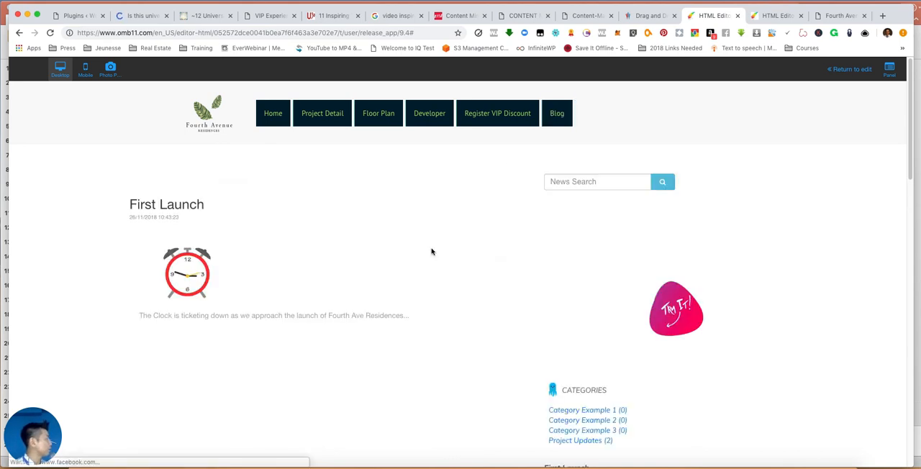
pyautogui.scroll(-3, 283, 300)
pyautogui.scroll(3, 283, 298)
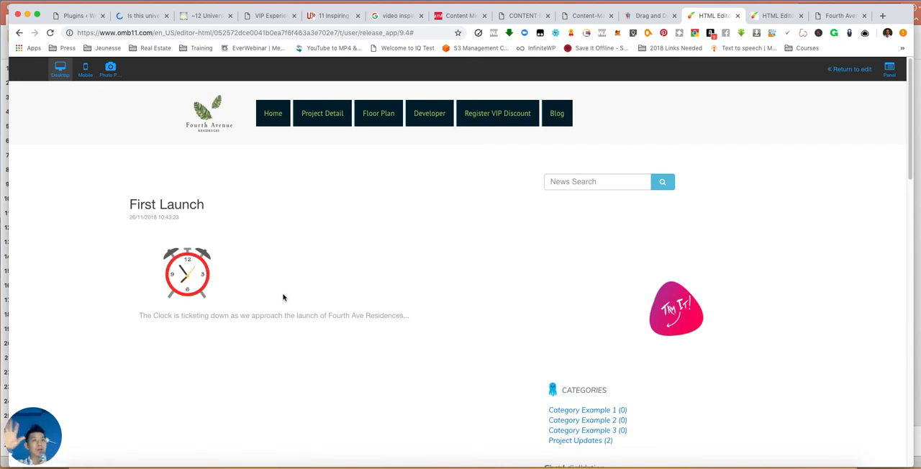
pyautogui.scroll(-1, 283, 298)
pyautogui.scroll(1, 284, 297)
# - Leave the preview and save the site changes, including the Blog and News Page items
pyautogui.click(850, 72)
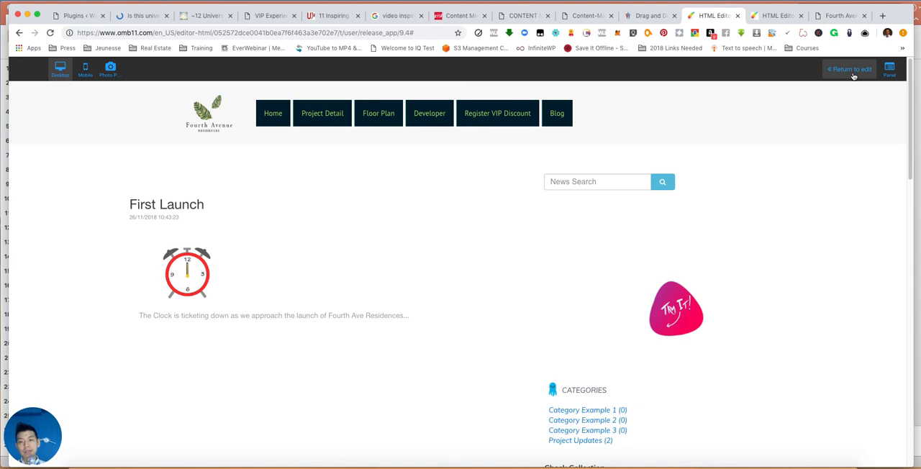
pyautogui.click(864, 69)
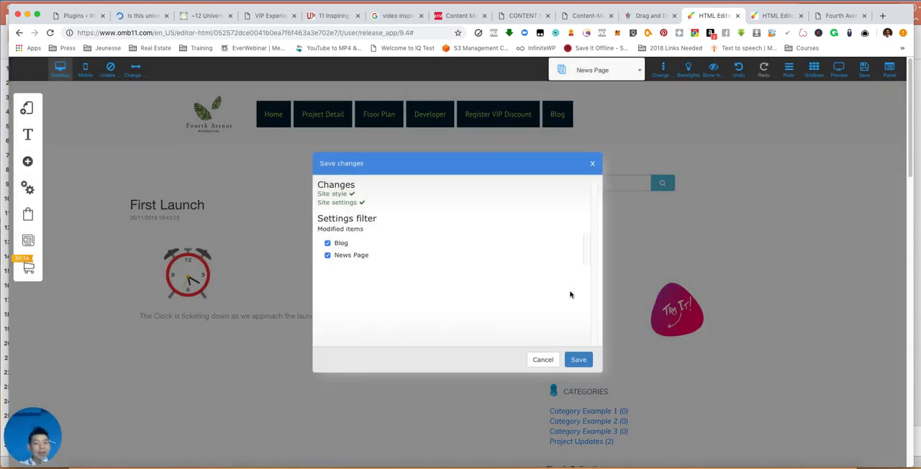
pyautogui.click(583, 361)
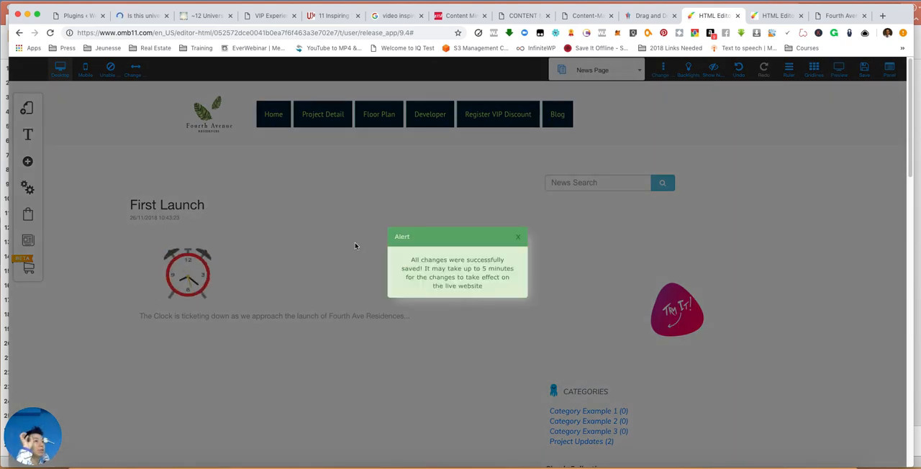
pyautogui.click(519, 241)
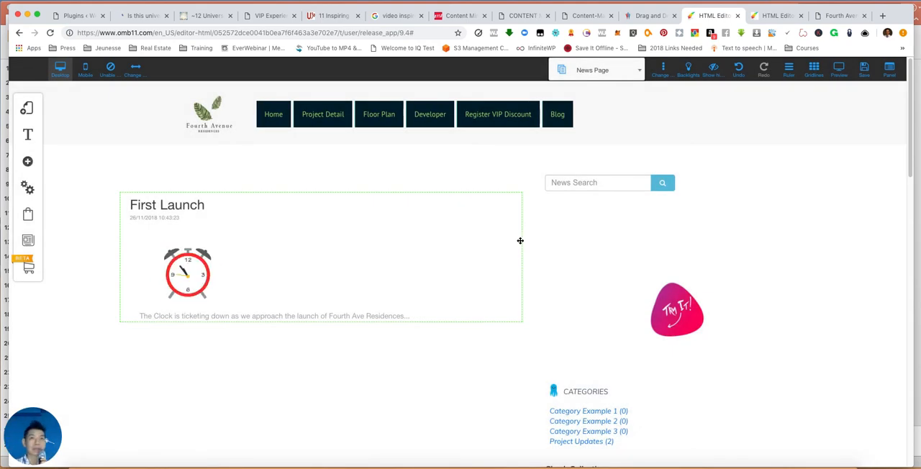
# - Delete the sidebar with the news search, categories and recent posts from the News Page
pyautogui.scroll(-10, 524, 240)
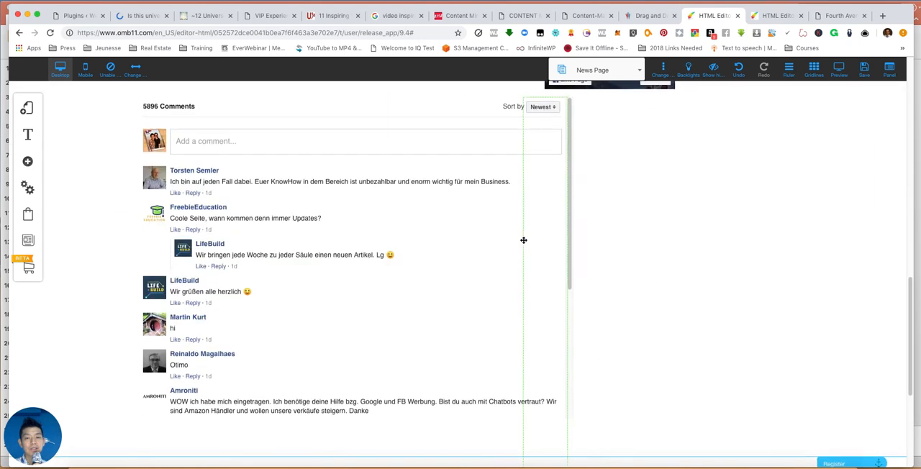
pyautogui.scroll(5, 523, 243)
pyautogui.scroll(-4, 523, 242)
pyautogui.scroll(12, 522, 240)
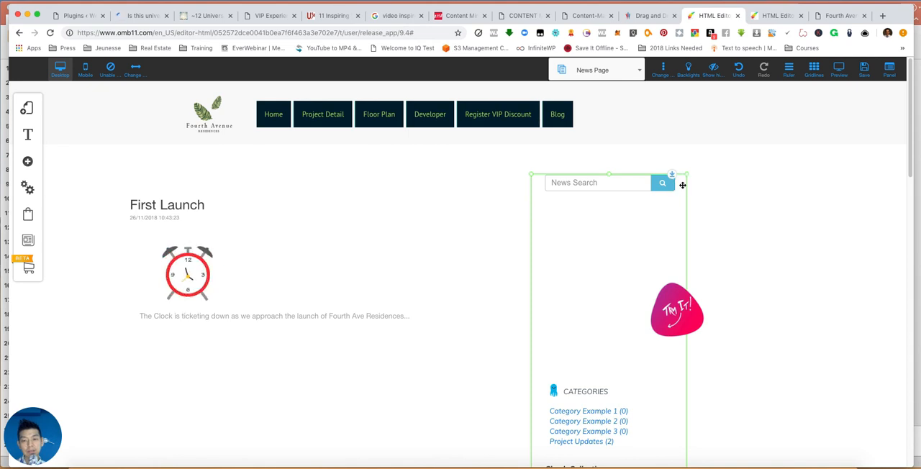
pyautogui.click(673, 175)
pyautogui.click(493, 308)
# - Delete the Facebook Comments element below the post on the News Page
pyautogui.scroll(-10, 498, 310)
pyautogui.scroll(-5, 498, 308)
pyautogui.scroll(9, 499, 306)
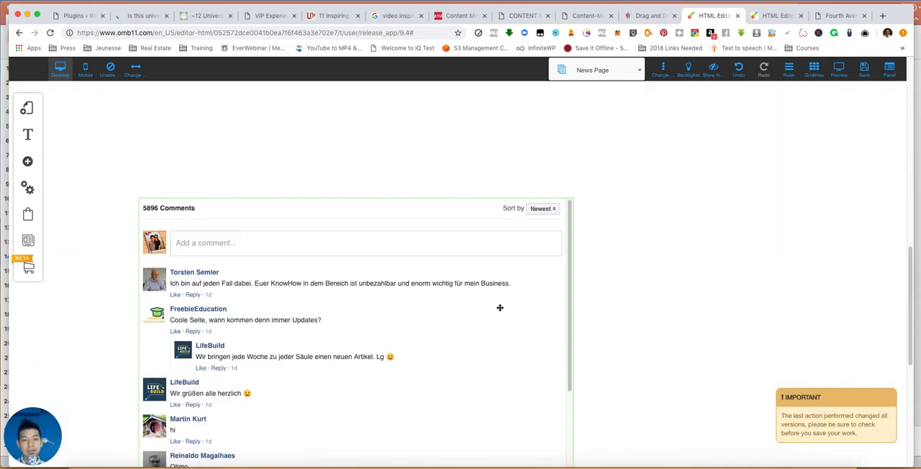
pyautogui.click(526, 260)
pyautogui.click(306, 215)
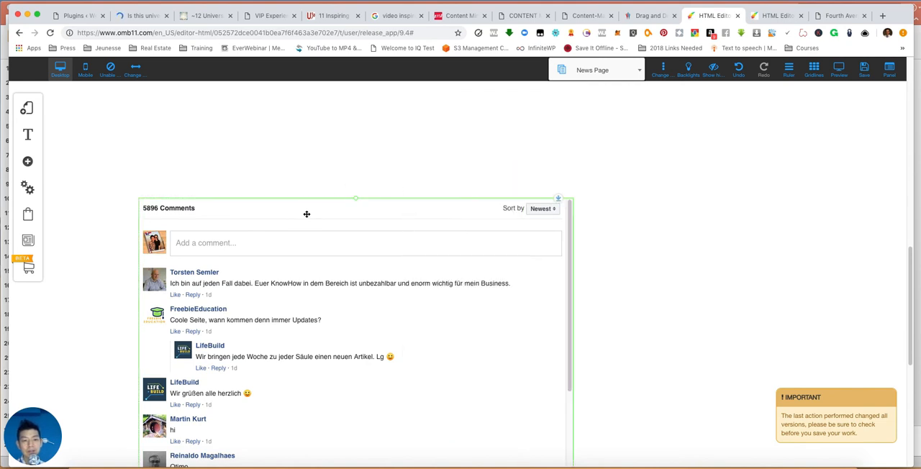
pyautogui.click(308, 214)
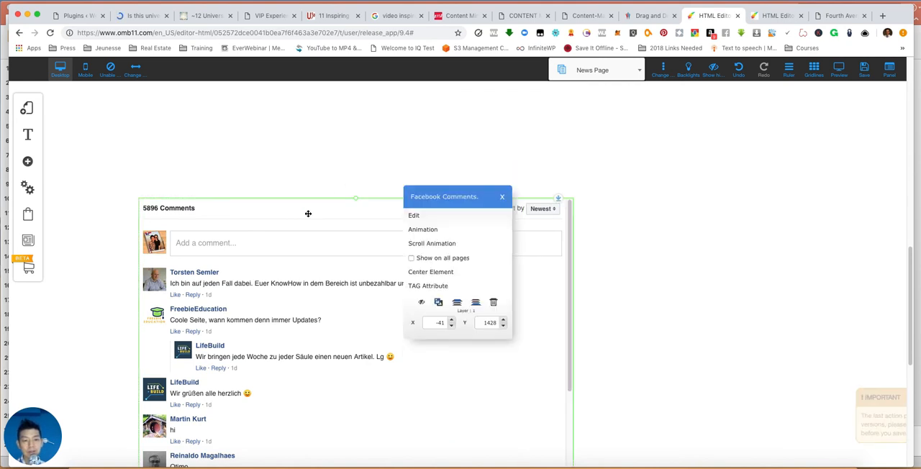
pyautogui.click(498, 302)
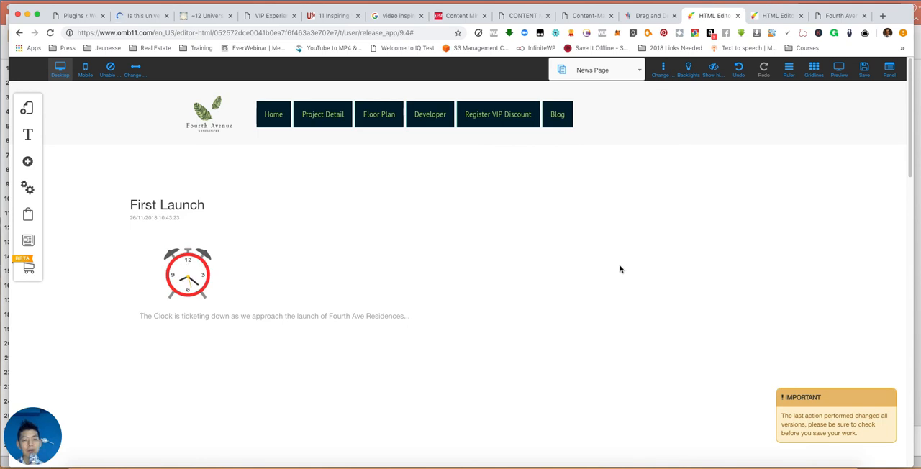
# - Check the cleaned-up News Page and save the site changes
pyautogui.scroll(-1, 331, 227)
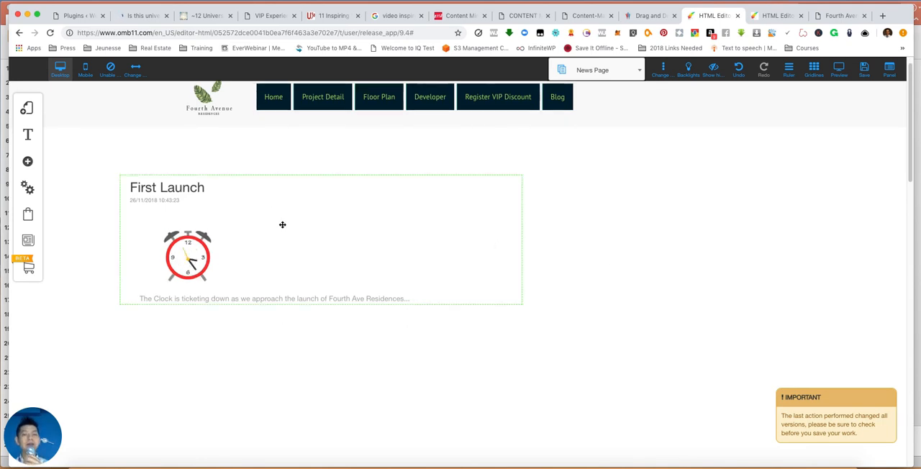
pyautogui.click(870, 69)
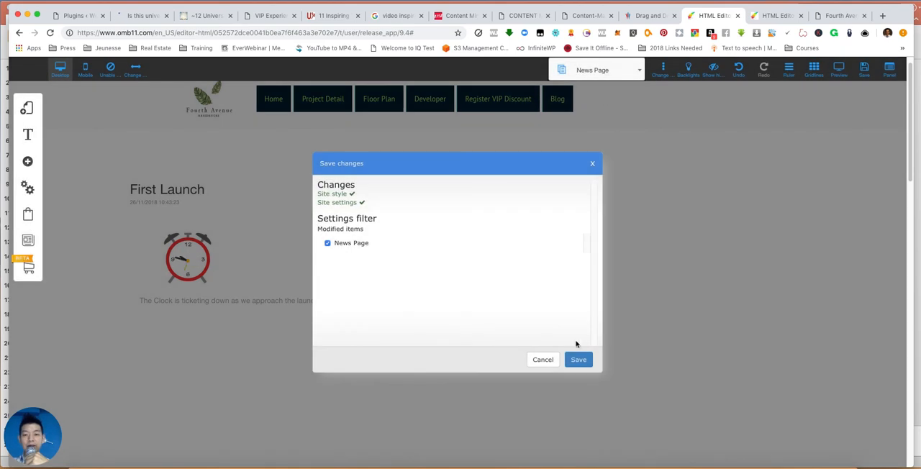
pyautogui.click(579, 359)
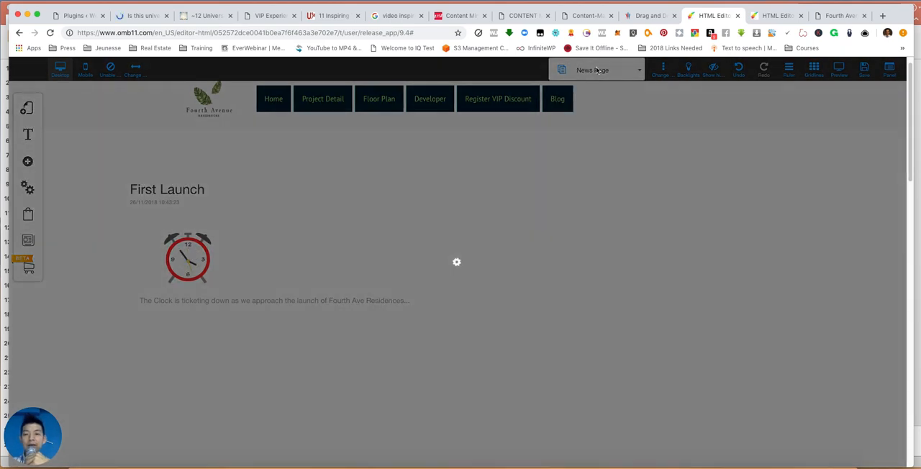